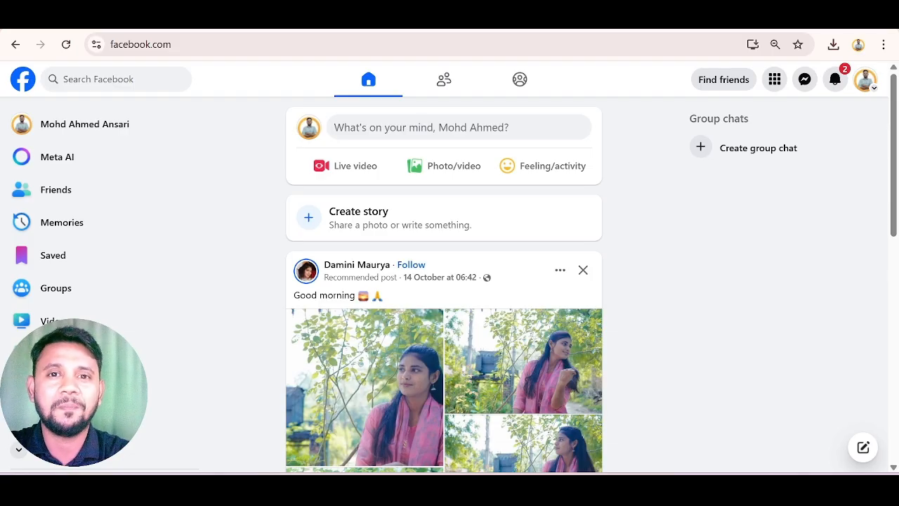
Open Ads Manager from the Professional section of Facebook's main menu.
{"action": "left_click", "coordinate": [774, 81]}
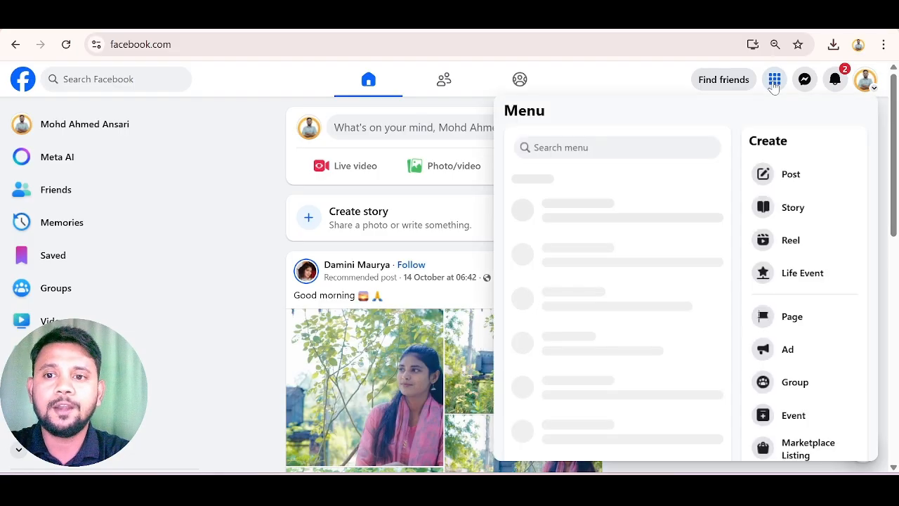
{"action": "left_click", "coordinate": [260, 146]}
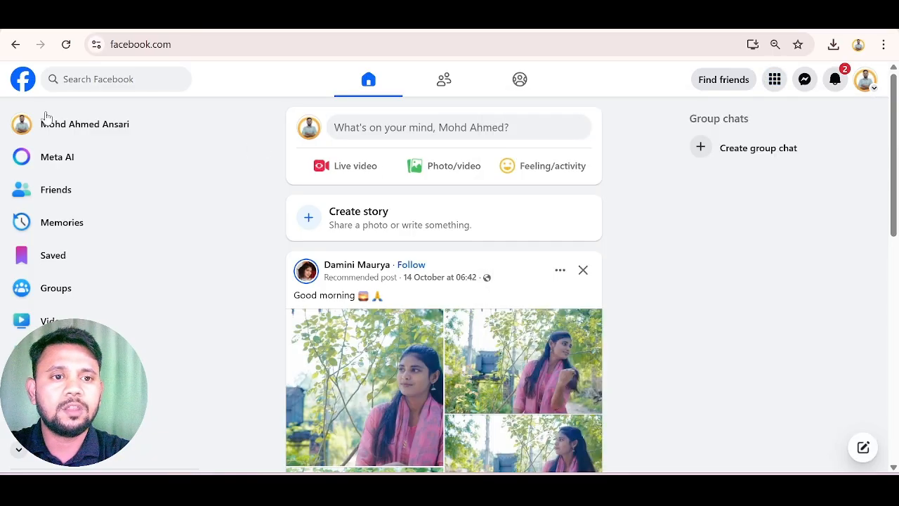
{"action": "left_click", "coordinate": [774, 81]}
{"action": "scroll", "coordinate": [586, 285], "scroll_direction": "down", "scroll_amount": 5}
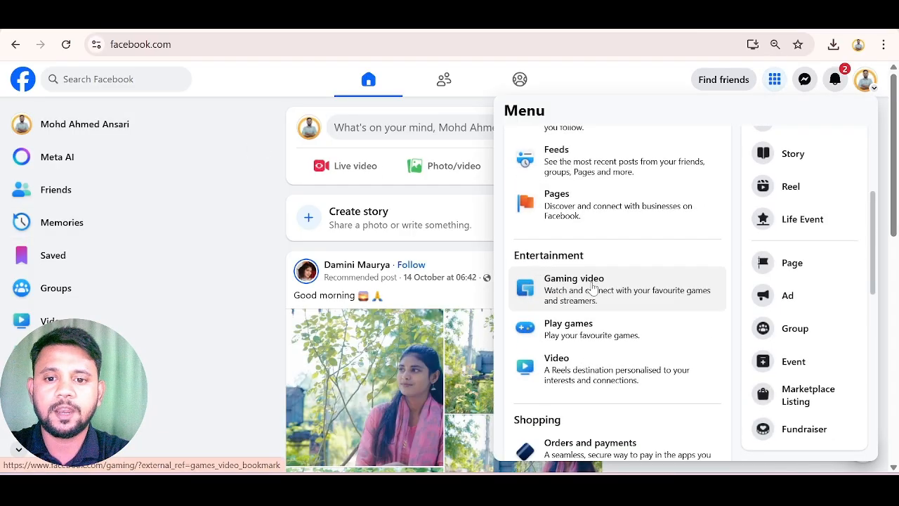
{"action": "scroll", "coordinate": [592, 289], "scroll_direction": "down", "scroll_amount": 4}
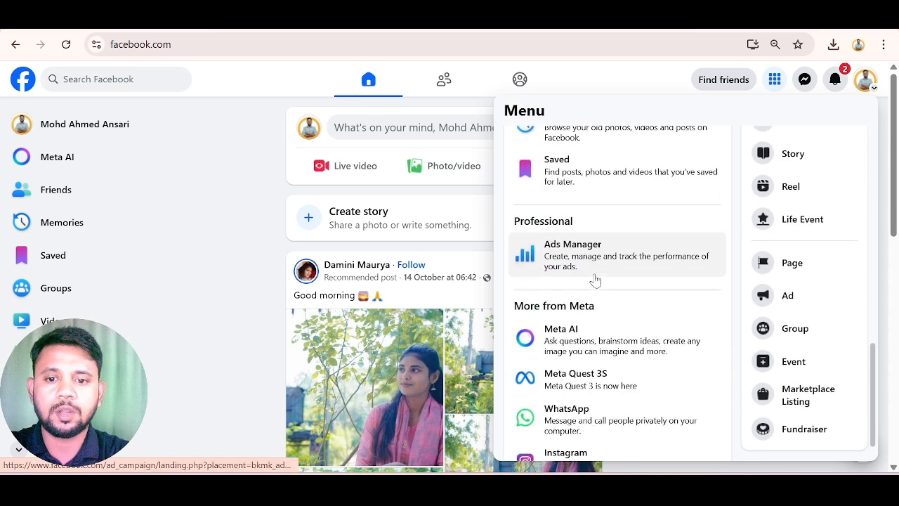
{"action": "left_click_drag", "start_coordinate": [511, 227], "coordinate": [597, 226]}
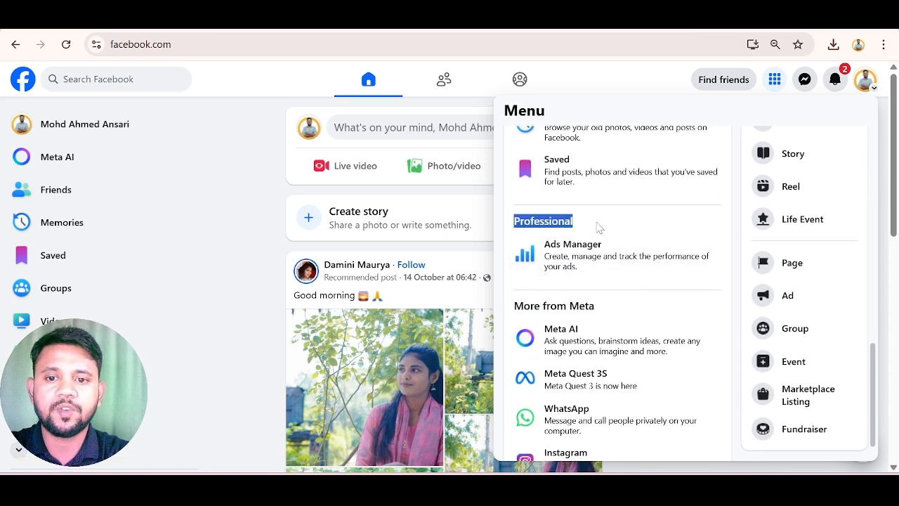
{"action": "left_click", "coordinate": [620, 223]}
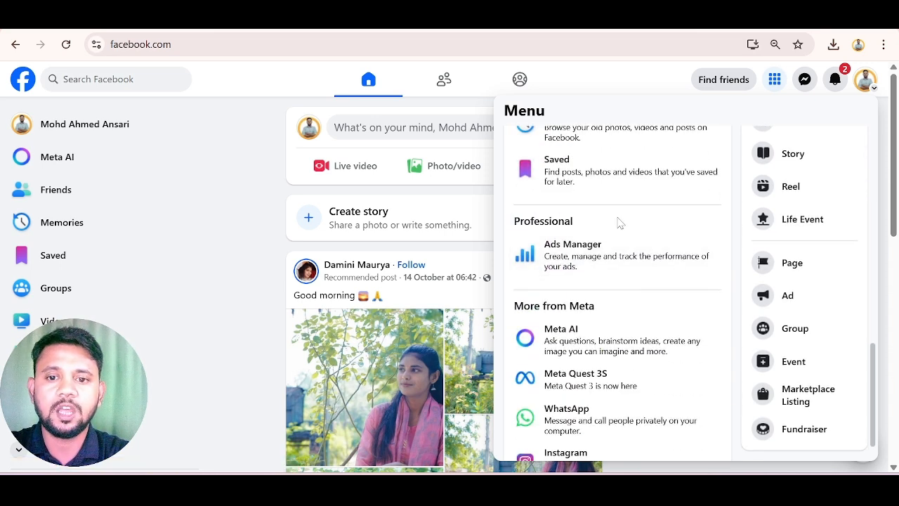
{"action": "left_click", "coordinate": [564, 251]}
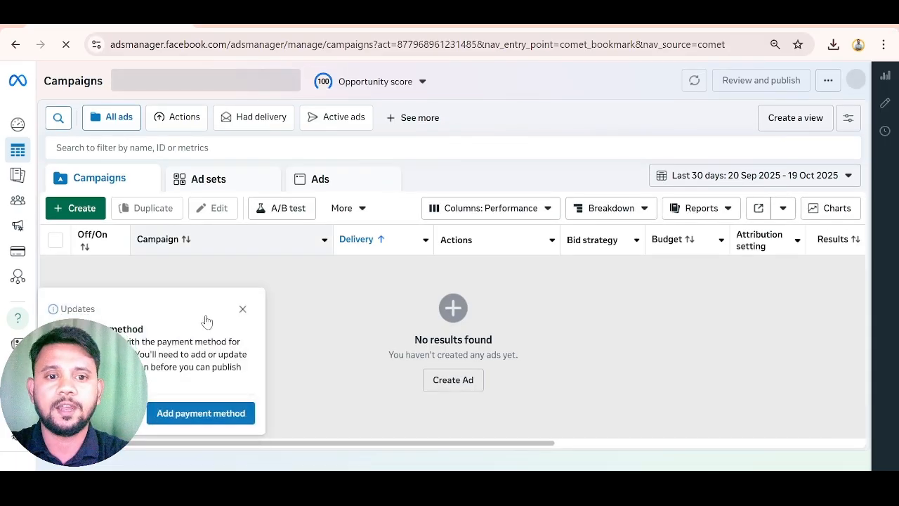
Dismiss the payment method and opportunity score pop-ups, and switch to the Palm Vista Ads Manager account in the Purvankara Palm Vista portfolio.
{"action": "left_click", "coordinate": [243, 309]}
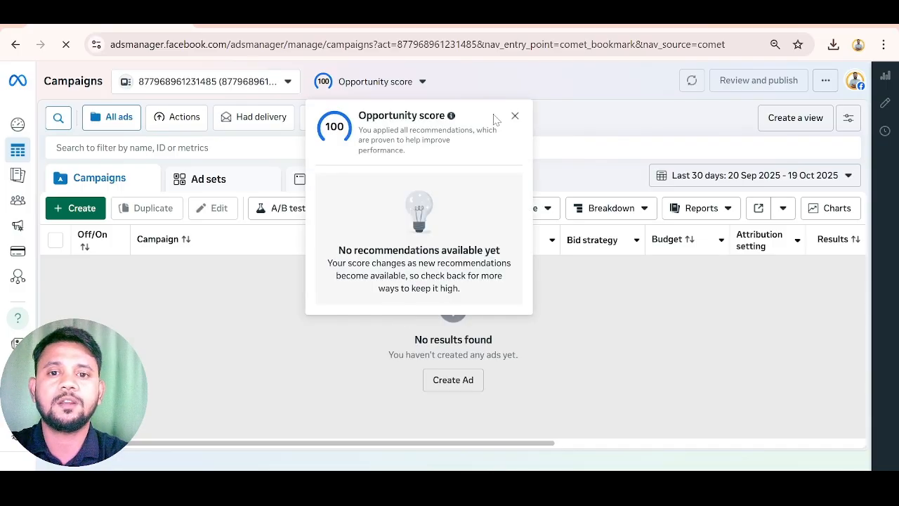
{"action": "left_click", "coordinate": [514, 116]}
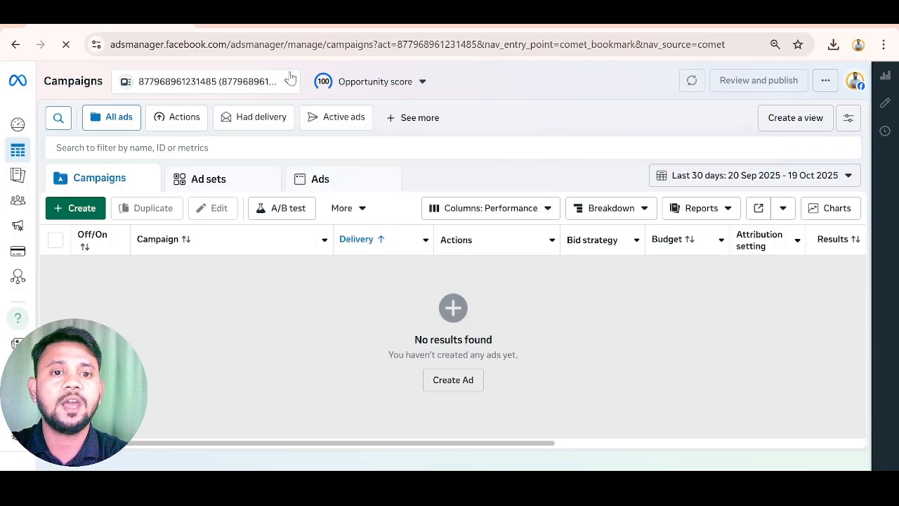
{"action": "left_click", "coordinate": [233, 84]}
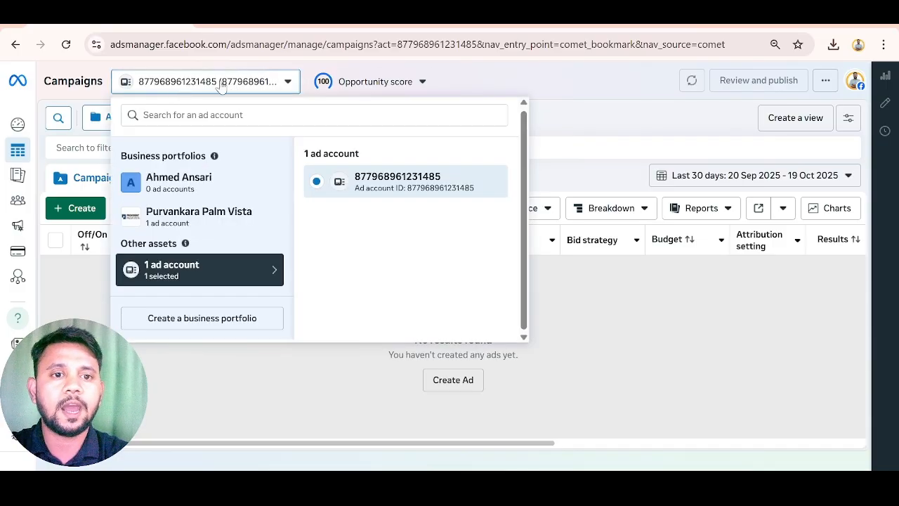
{"action": "left_click", "coordinate": [182, 218]}
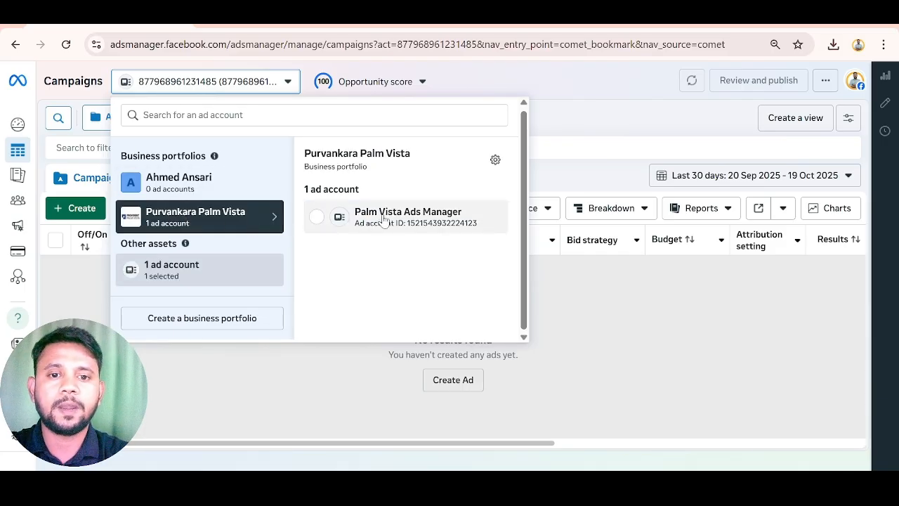
{"action": "left_click", "coordinate": [406, 218]}
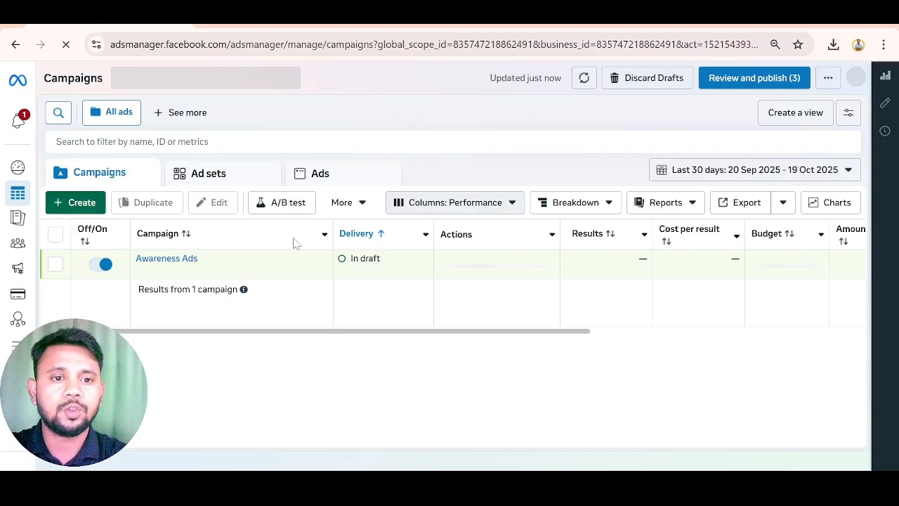
Create a new campaign with the Leads objective and permanently dismiss the Advantage+ setup notice.
{"action": "left_click", "coordinate": [80, 203]}
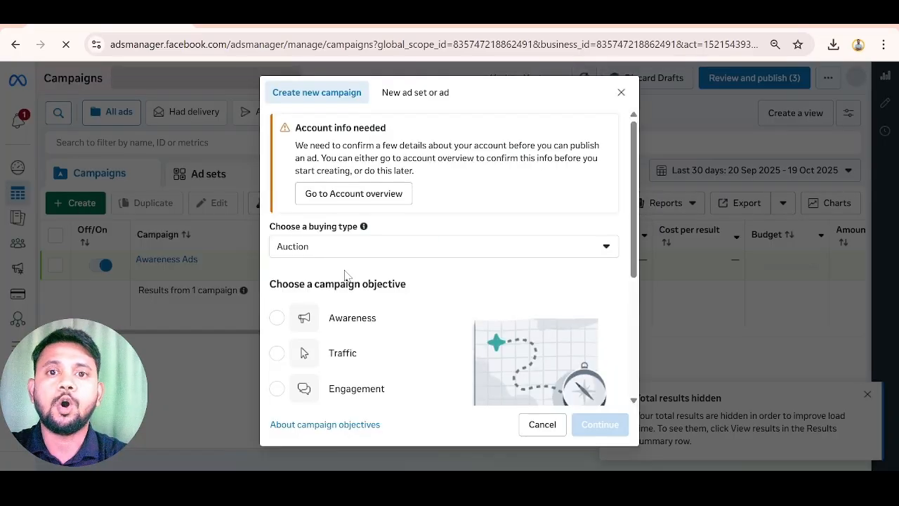
{"action": "scroll", "coordinate": [344, 274], "scroll_direction": "down", "scroll_amount": 2}
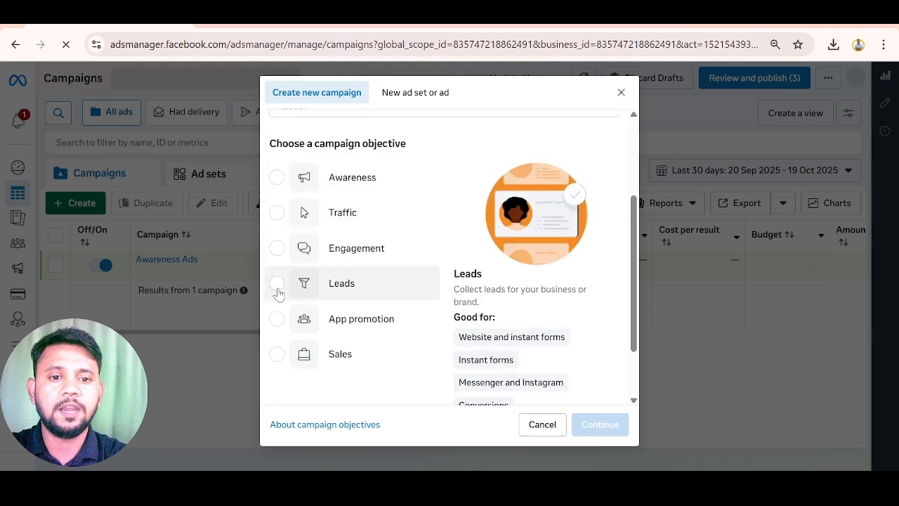
{"action": "left_click", "coordinate": [276, 286]}
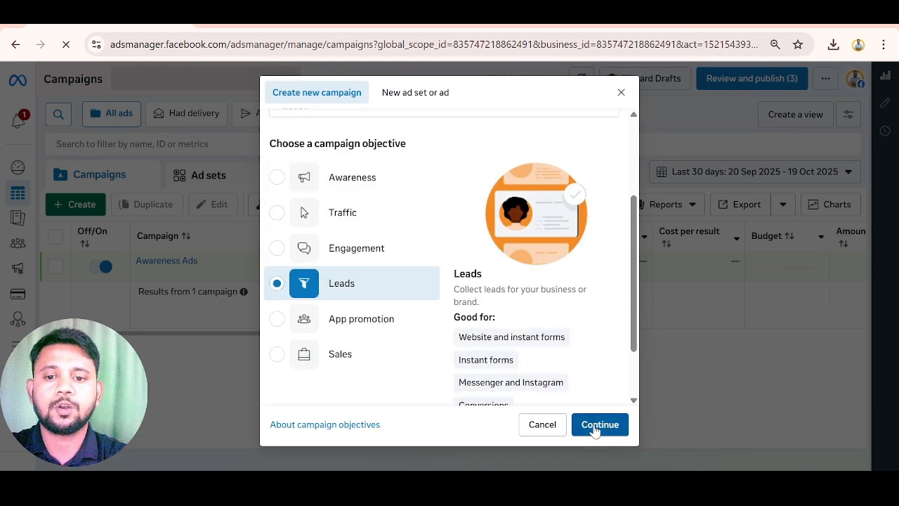
{"action": "left_click", "coordinate": [594, 430]}
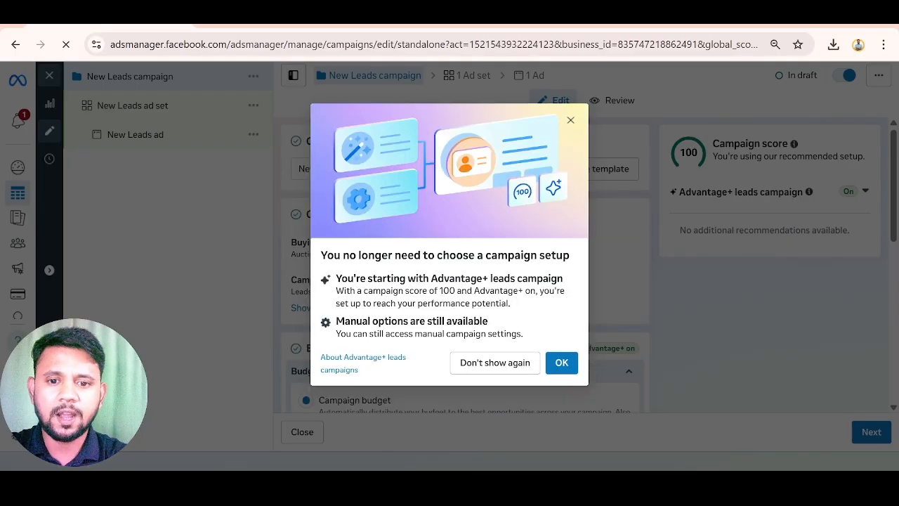
{"action": "left_click", "coordinate": [495, 362]}
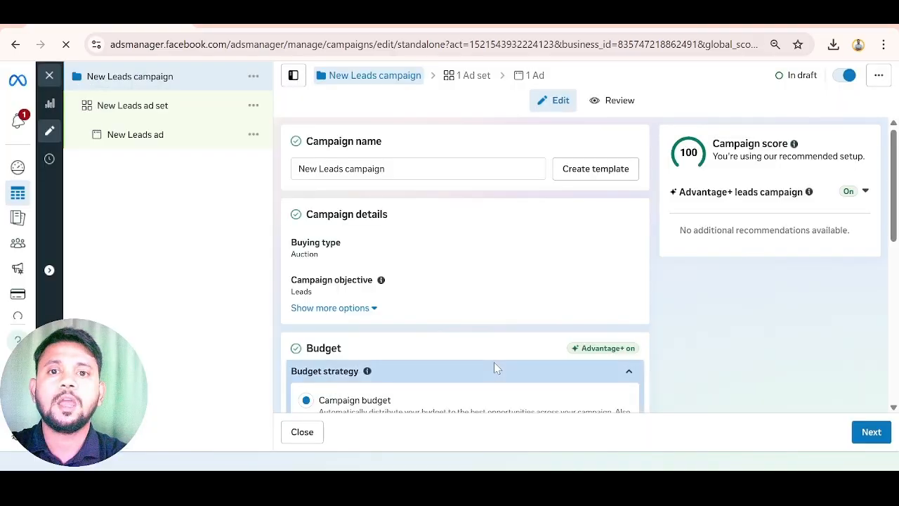
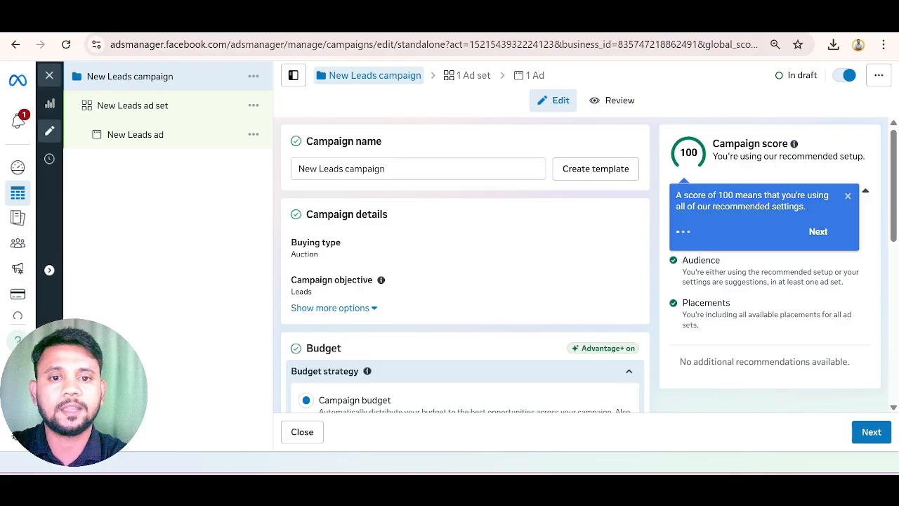
Rename the new leads campaign as "Palm Vista Lead Ads".
{"action": "left_click_drag", "start_coordinate": [385, 169], "coordinate": [259, 187]}
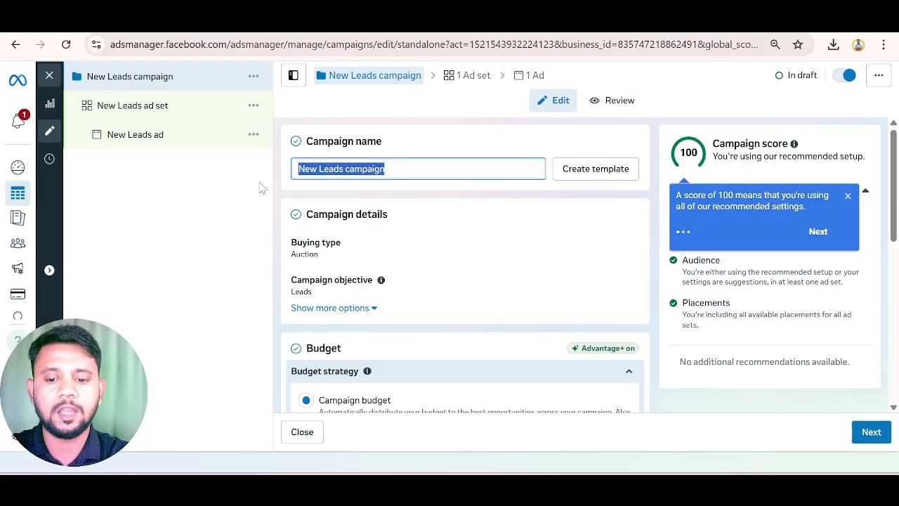
{"action": "type", "text": "Palm V"}
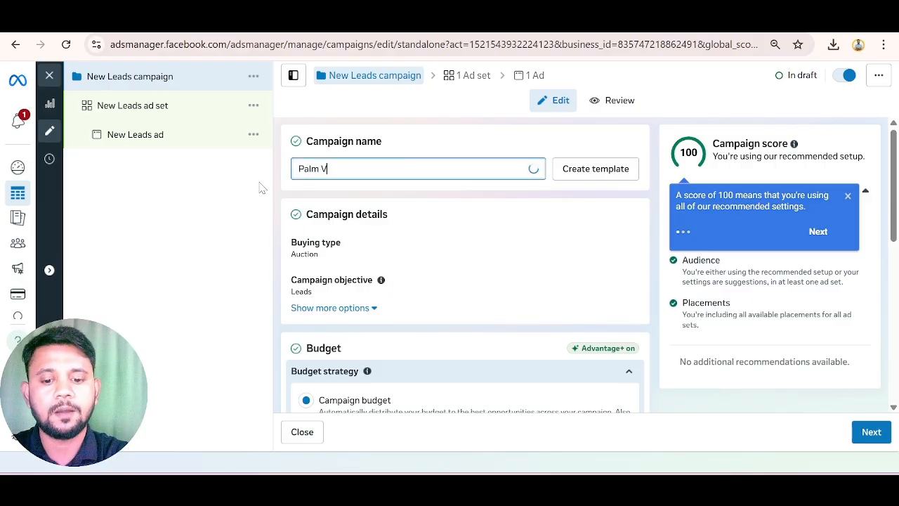
{"action": "type", "text": "ista Le"}
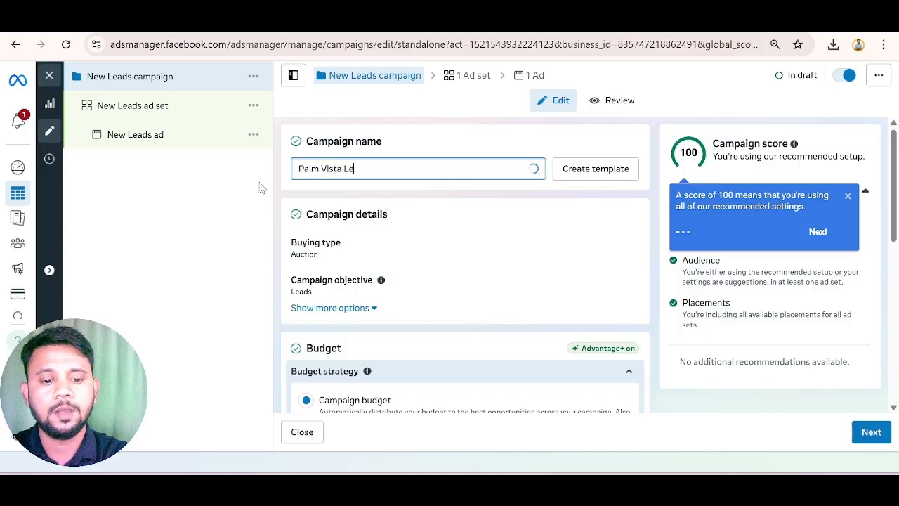
{"action": "type", "text": "ad A"}
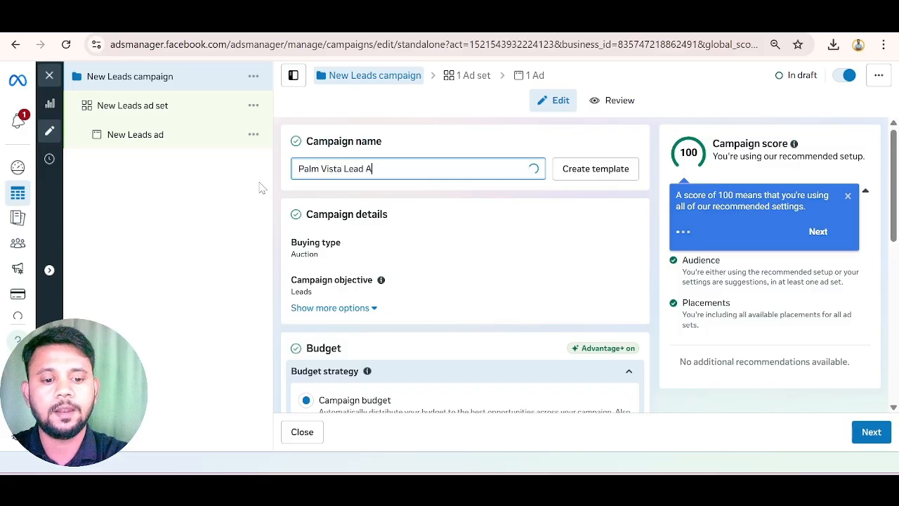
{"action": "type", "text": "ds"}
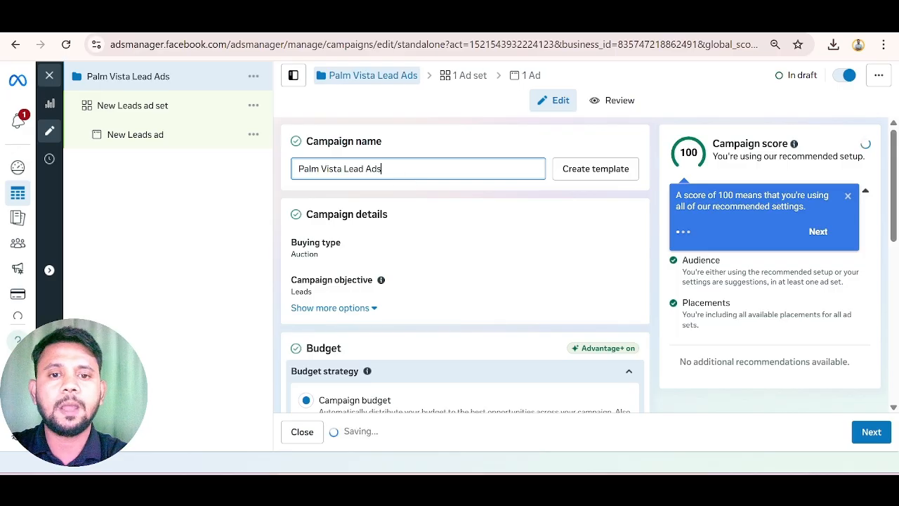
{"action": "left_click_drag", "start_coordinate": [381, 169], "coordinate": [297, 175]}
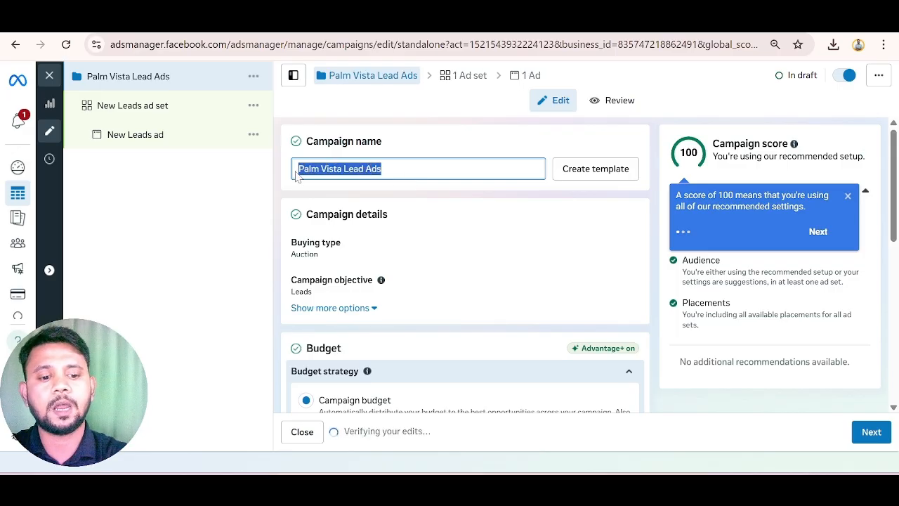
{"action": "left_click", "coordinate": [293, 181]}
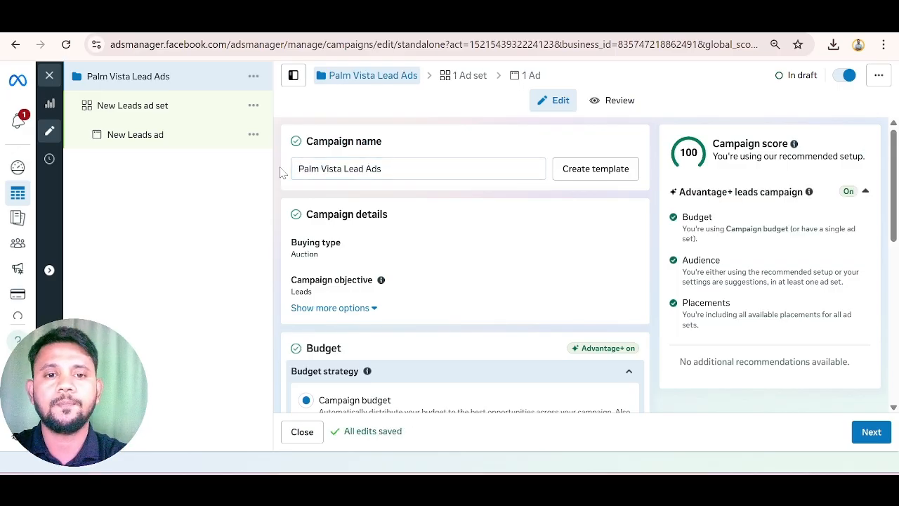
Review the campaign's details, budget, A/B test and special ad category settings, and continue to the ad set level.
{"action": "scroll", "coordinate": [293, 181], "scroll_direction": "down", "scroll_amount": 6}
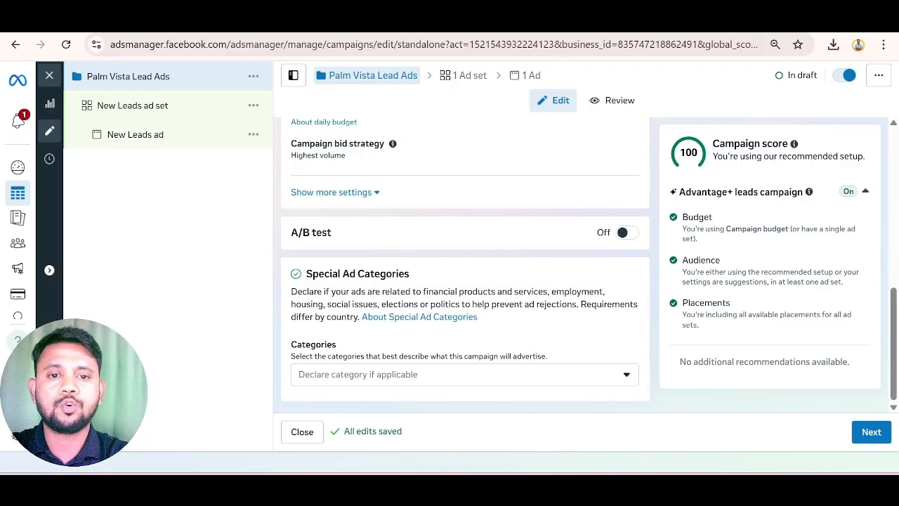
{"action": "scroll", "coordinate": [361, 235], "scroll_direction": "up", "scroll_amount": 3}
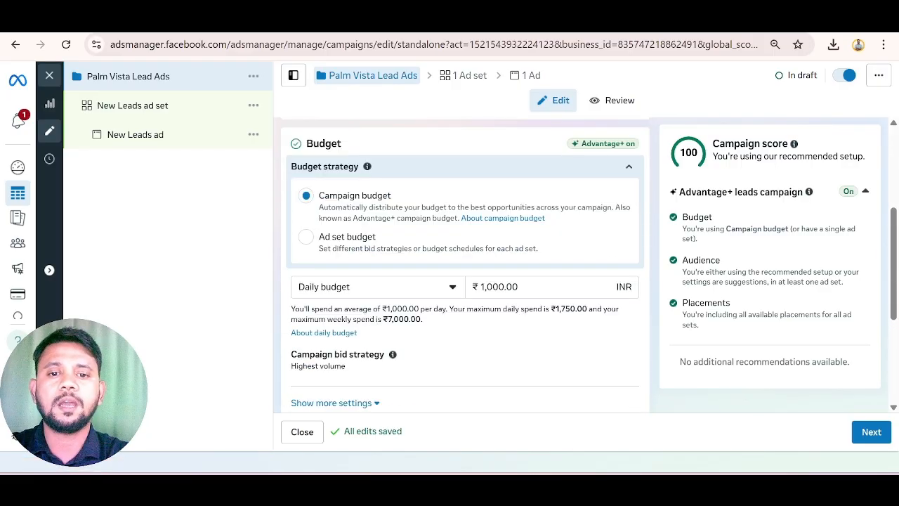
{"action": "scroll", "coordinate": [361, 235], "scroll_direction": "down", "scroll_amount": 2}
{"action": "scroll", "coordinate": [361, 232], "scroll_direction": "down", "scroll_amount": 1}
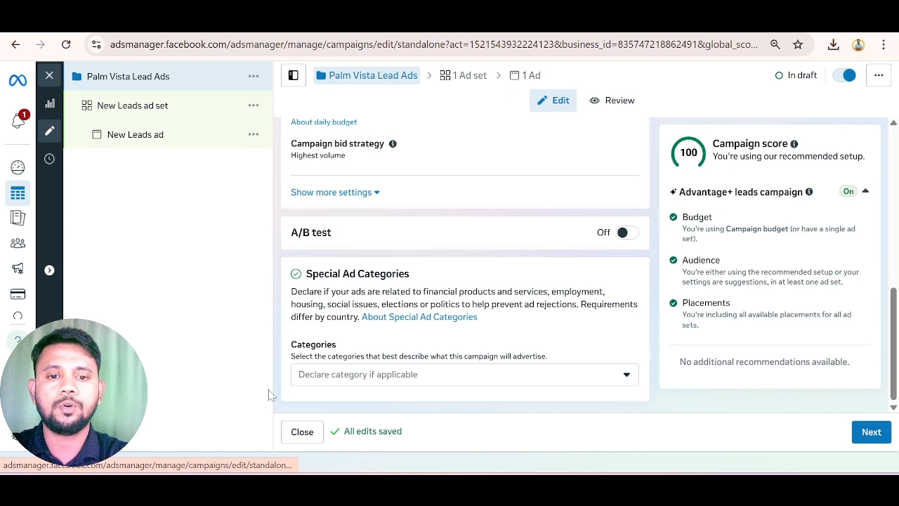
{"action": "scroll", "coordinate": [393, 195], "scroll_direction": "up", "scroll_amount": 8}
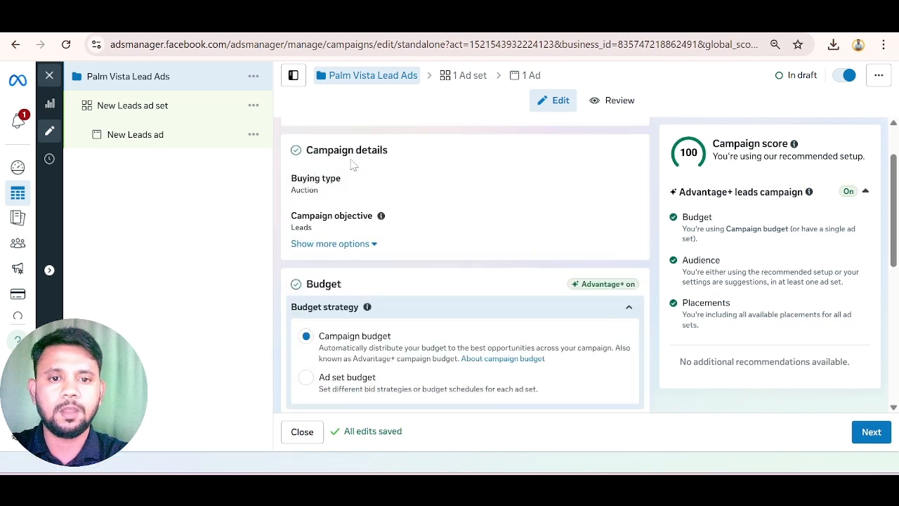
{"action": "scroll", "coordinate": [363, 171], "scroll_direction": "down", "scroll_amount": 8}
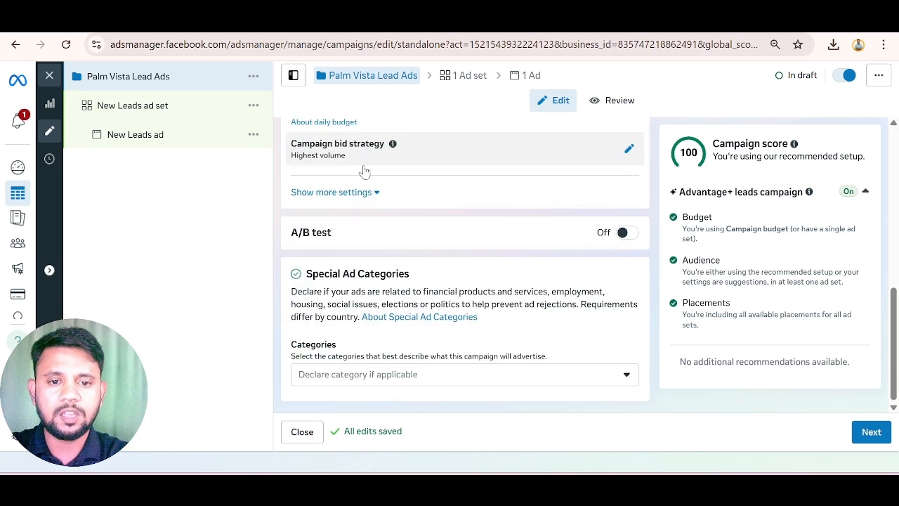
{"action": "left_click", "coordinate": [871, 432]}
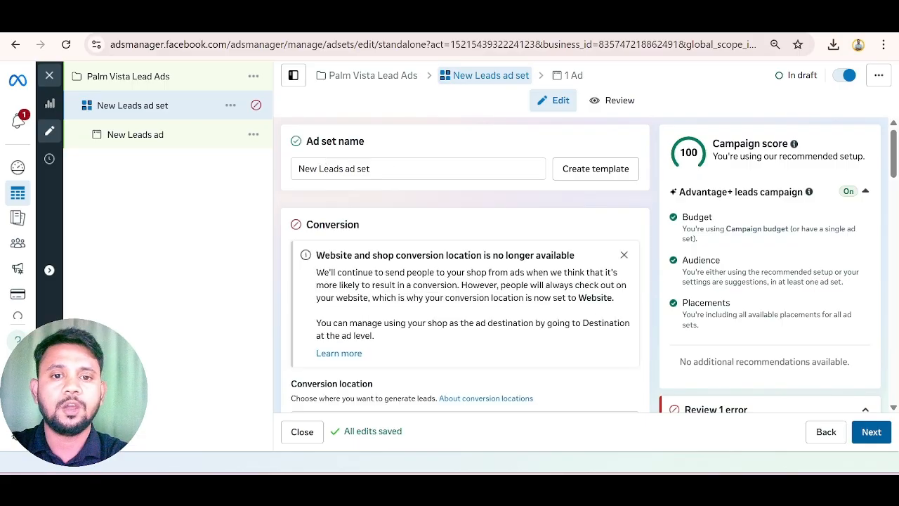
Rename the ad set as "Palm Vista Lead Ads".
{"action": "left_click_drag", "start_coordinate": [383, 170], "coordinate": [295, 176]}
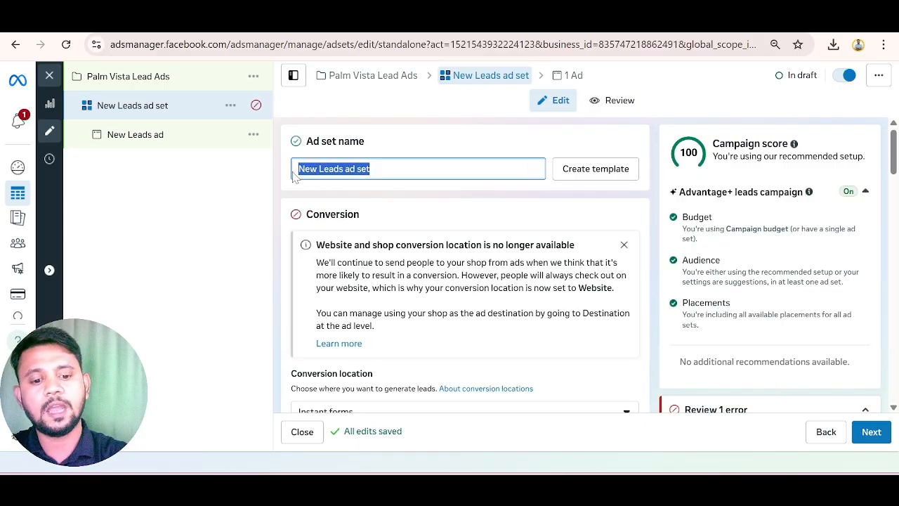
{"action": "type", "text": "Palm Vista Lead Ads"}
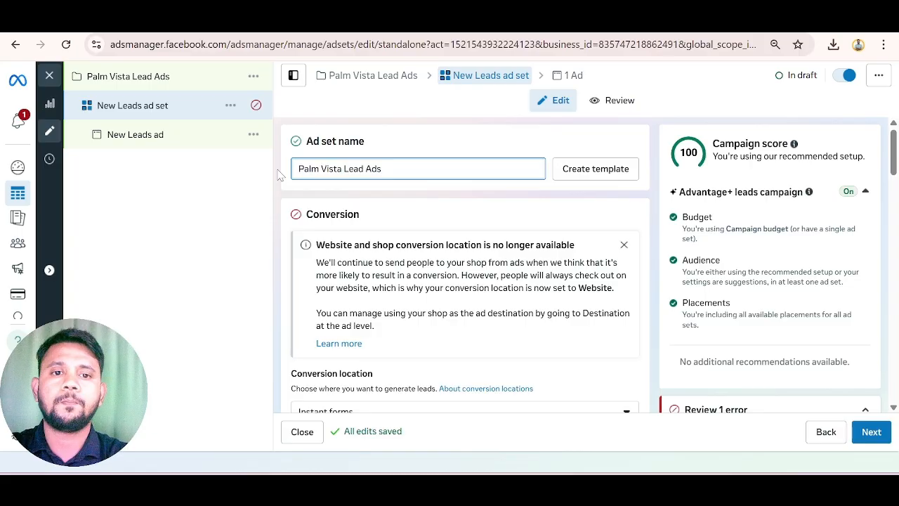
{"action": "left_click", "coordinate": [283, 166]}
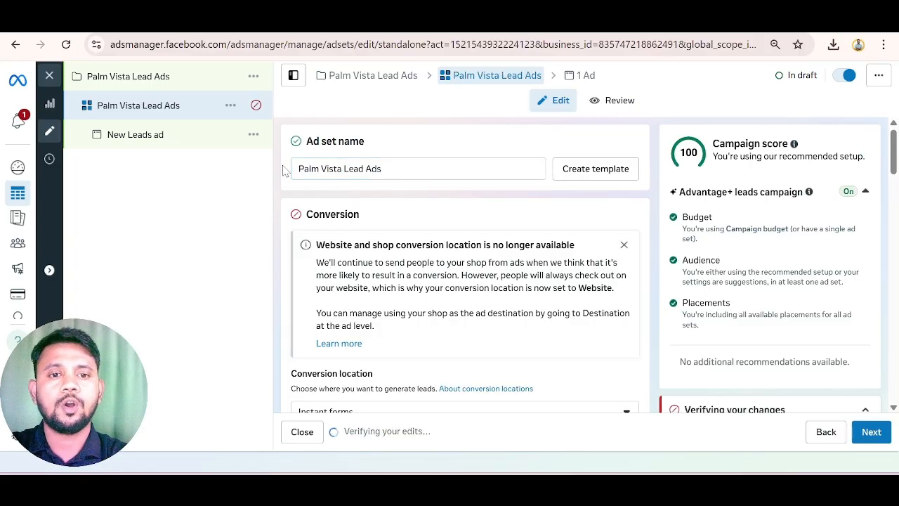
{"action": "scroll", "coordinate": [283, 170], "scroll_direction": "down", "scroll_amount": 3}
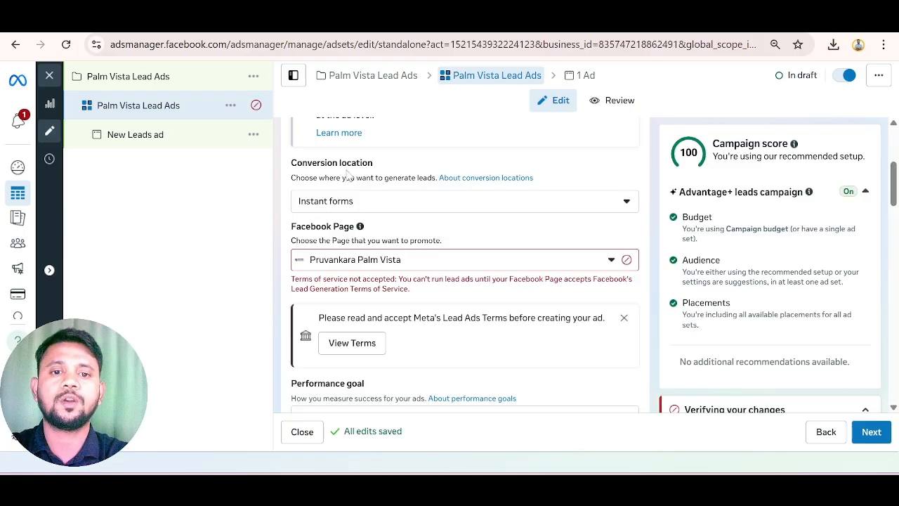
Compare the multiple and single conversion location options and choose Instant forms as the single location.
{"action": "left_click", "coordinate": [365, 204]}
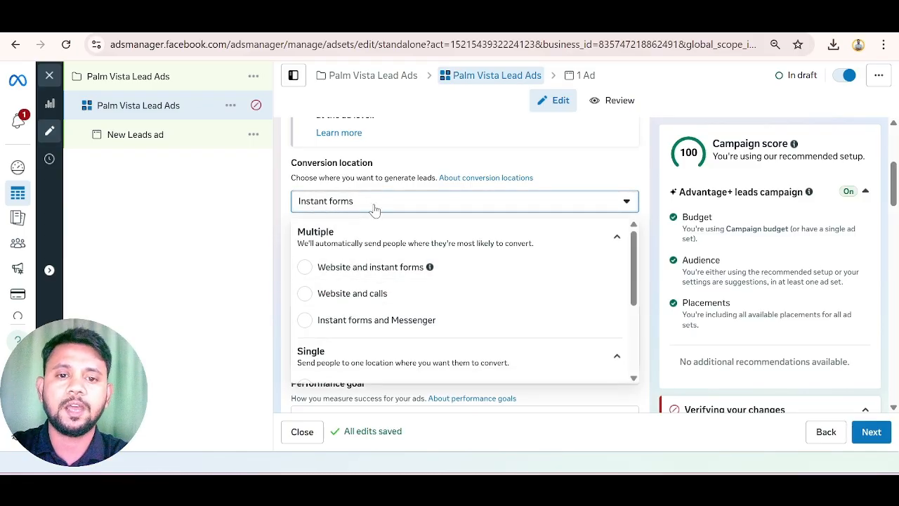
{"action": "left_click", "coordinate": [372, 209]}
{"action": "left_click", "coordinate": [374, 209]}
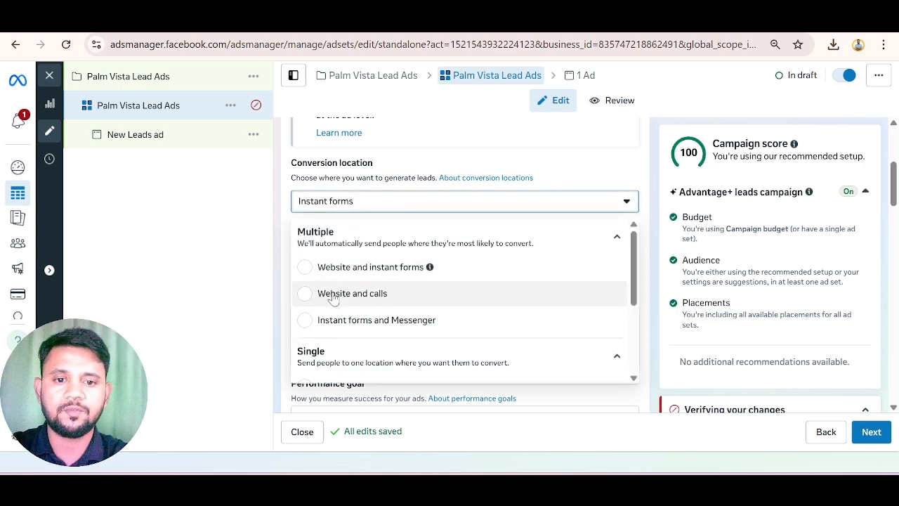
{"action": "scroll", "coordinate": [385, 331], "scroll_direction": "down", "scroll_amount": 1}
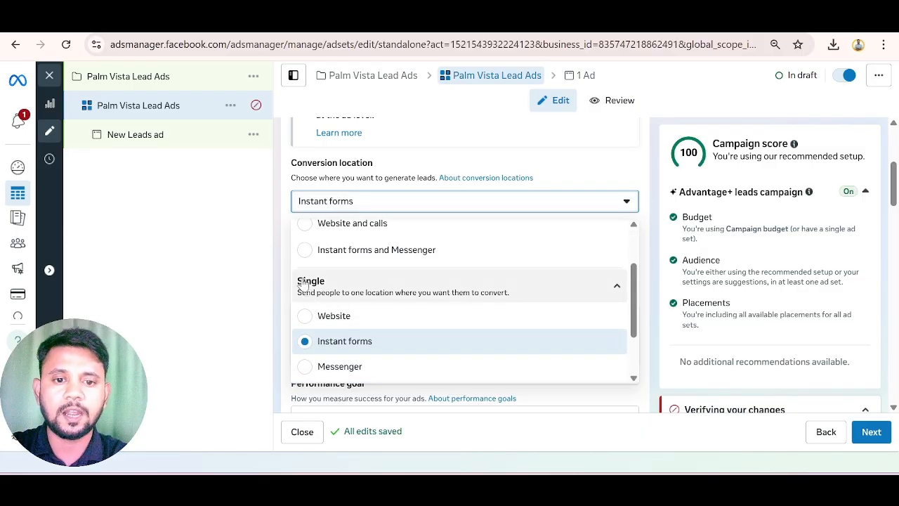
{"action": "scroll", "coordinate": [339, 292], "scroll_direction": "up", "scroll_amount": 1}
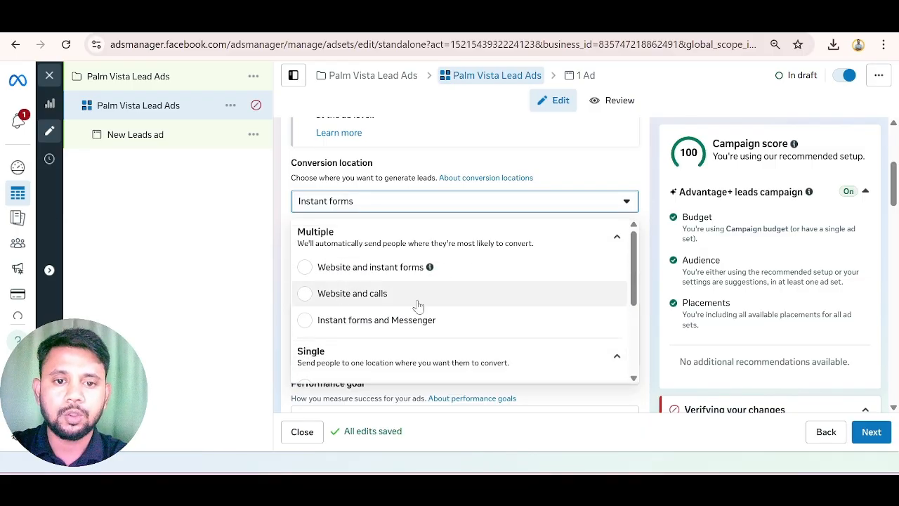
{"action": "left_click", "coordinate": [616, 237]}
{"action": "left_click", "coordinate": [615, 277]}
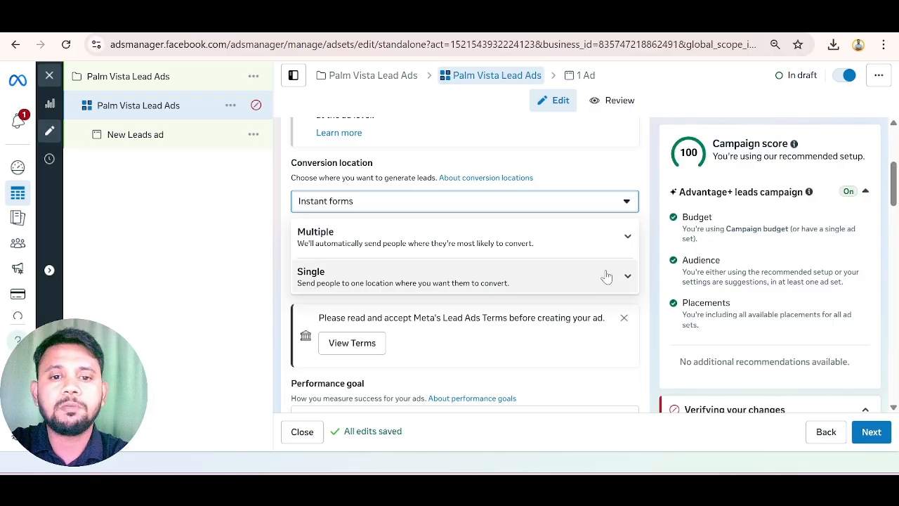
{"action": "left_click", "coordinate": [628, 277]}
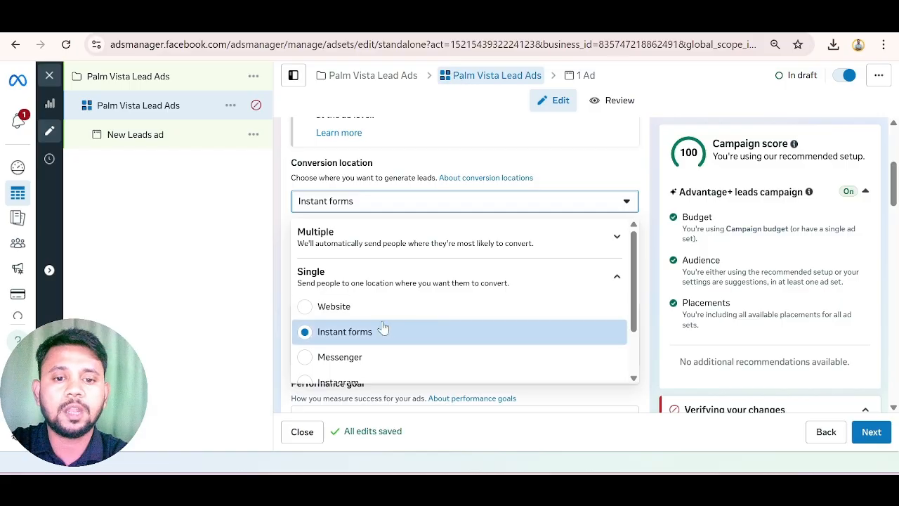
{"action": "left_click", "coordinate": [347, 332]}
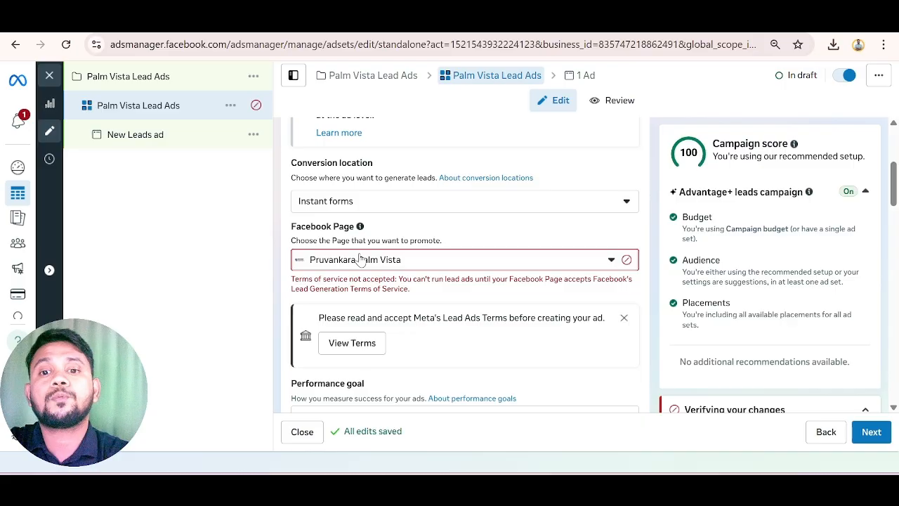
Read Meta's Lead Ad Terms through to the end and agree to them for the Pruvankara Palm Vista Page.
{"action": "left_click", "coordinate": [359, 343]}
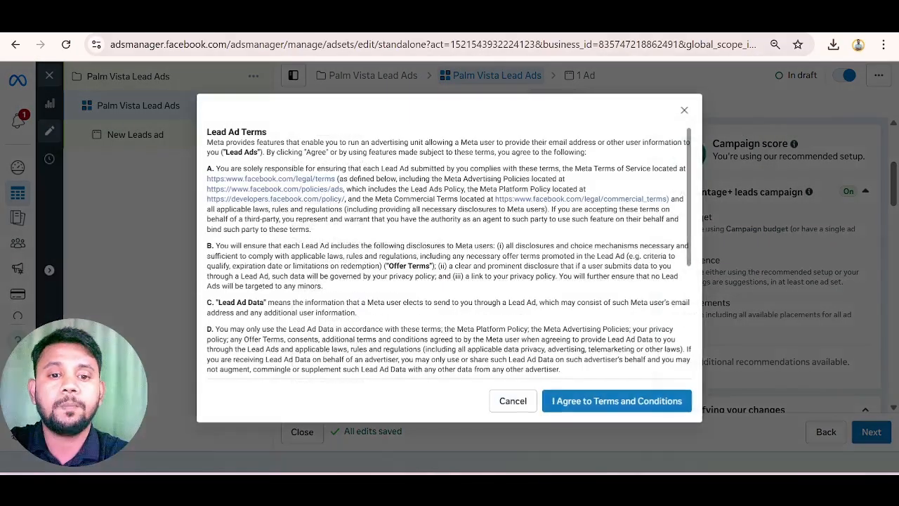
{"action": "scroll", "coordinate": [449, 253], "scroll_direction": "down", "scroll_amount": 5}
{"action": "scroll", "coordinate": [449, 253], "scroll_direction": "down", "scroll_amount": 3}
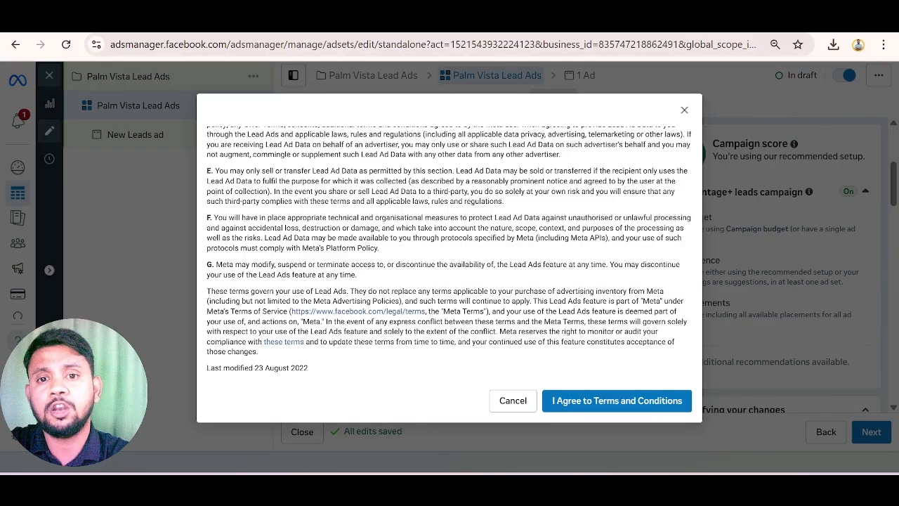
{"action": "scroll", "coordinate": [429, 232], "scroll_direction": "up", "scroll_amount": 10}
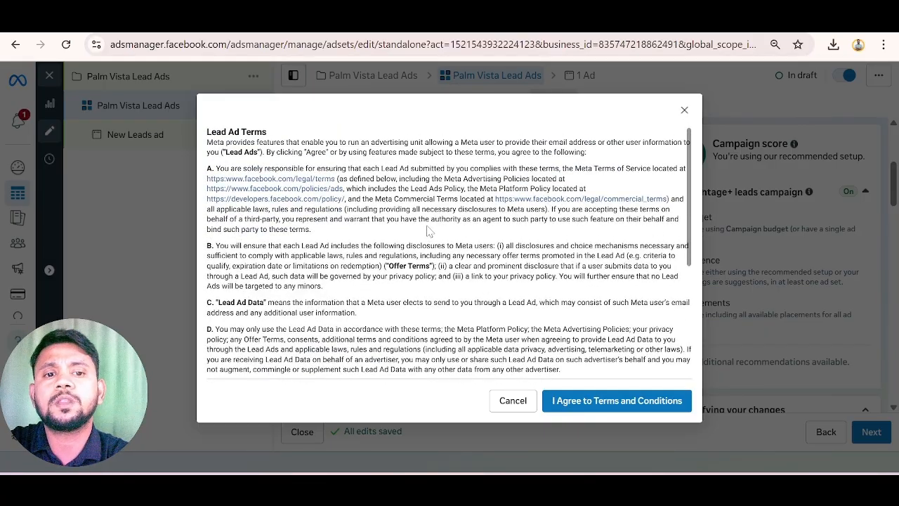
{"action": "scroll", "coordinate": [428, 232], "scroll_direction": "down", "scroll_amount": 1}
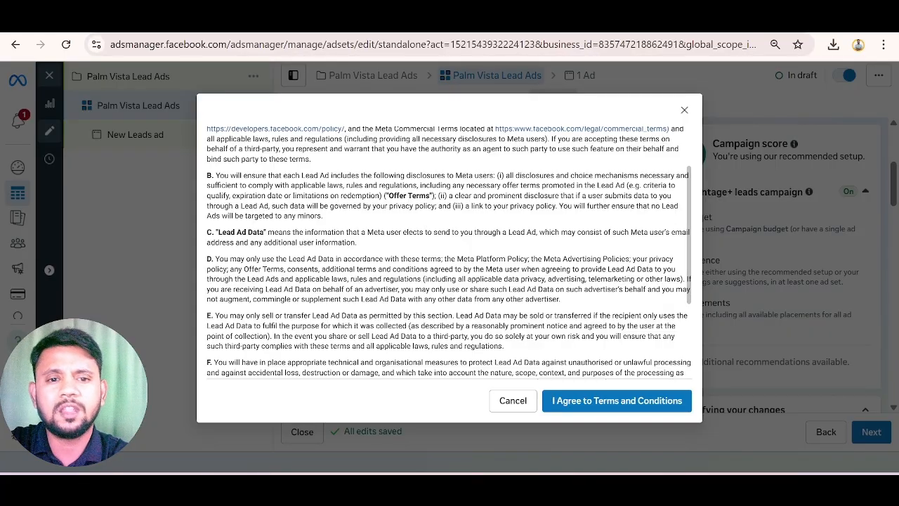
{"action": "scroll", "coordinate": [520, 255], "scroll_direction": "down", "scroll_amount": 2}
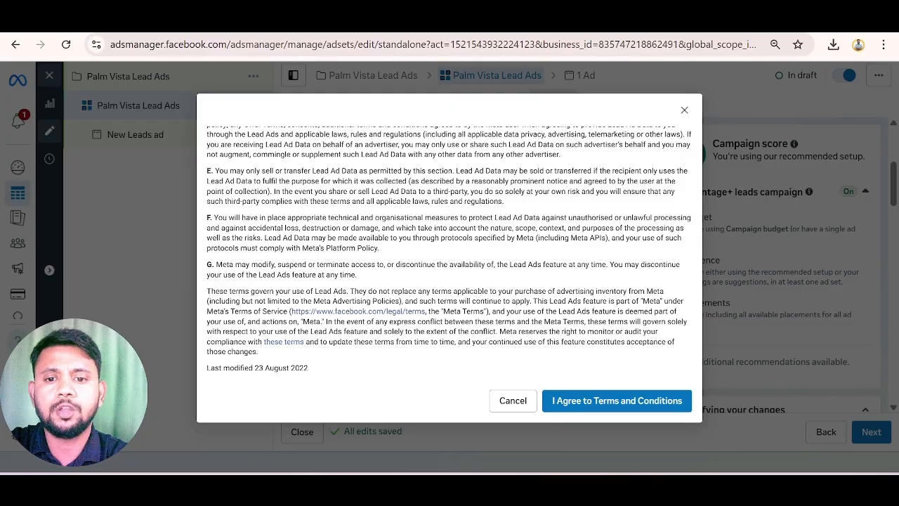
{"action": "left_click", "coordinate": [593, 401]}
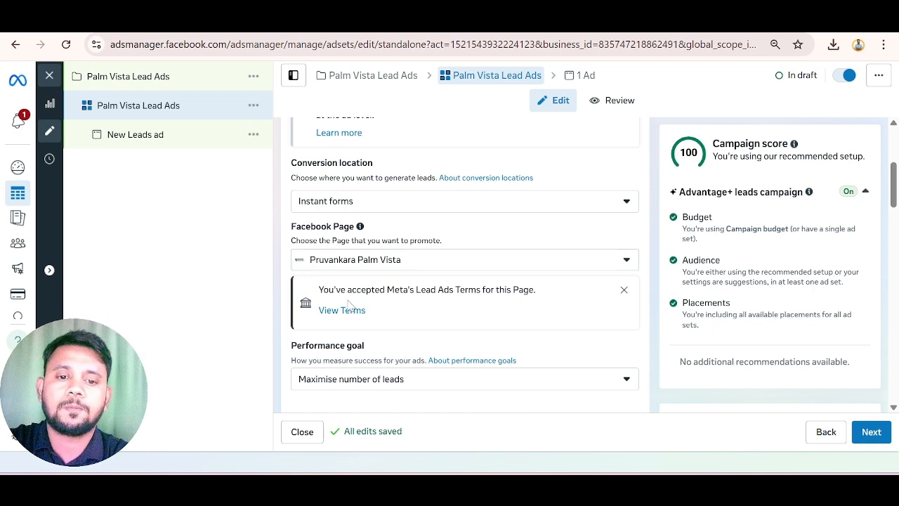
Choose Maximise number of leads as the ad set's performance goal.
{"action": "scroll", "coordinate": [349, 303], "scroll_direction": "down", "scroll_amount": 2}
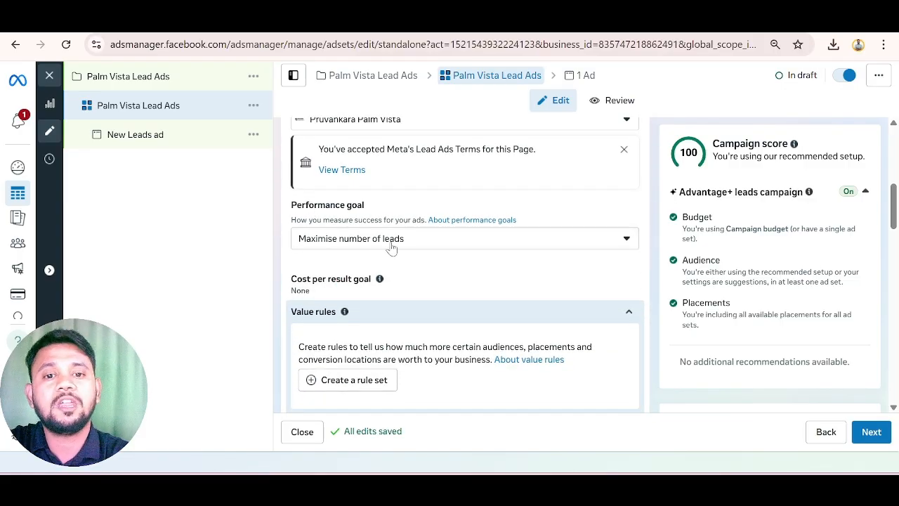
{"action": "left_click", "coordinate": [424, 246]}
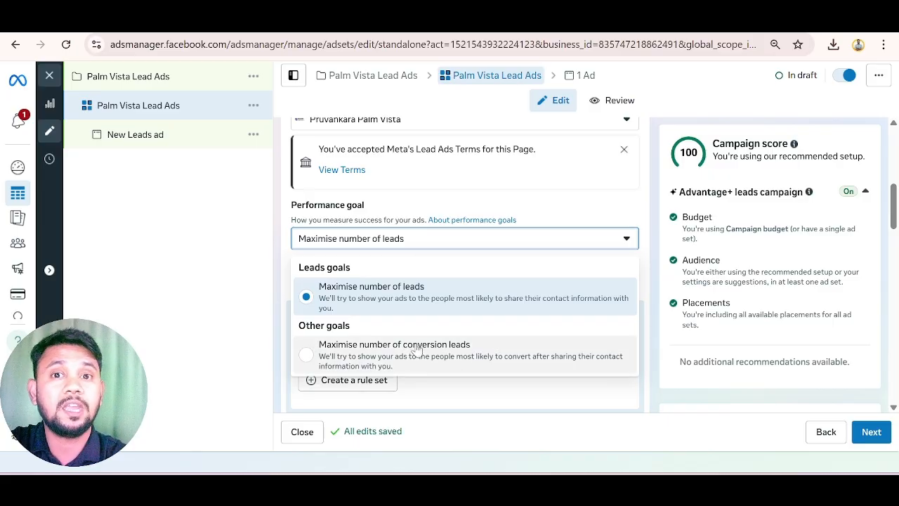
{"action": "left_click", "coordinate": [416, 295]}
Review the ad set's value rules, dynamic creative, budget and schedule, and audience settings.
{"action": "scroll", "coordinate": [414, 264], "scroll_direction": "down", "scroll_amount": 5}
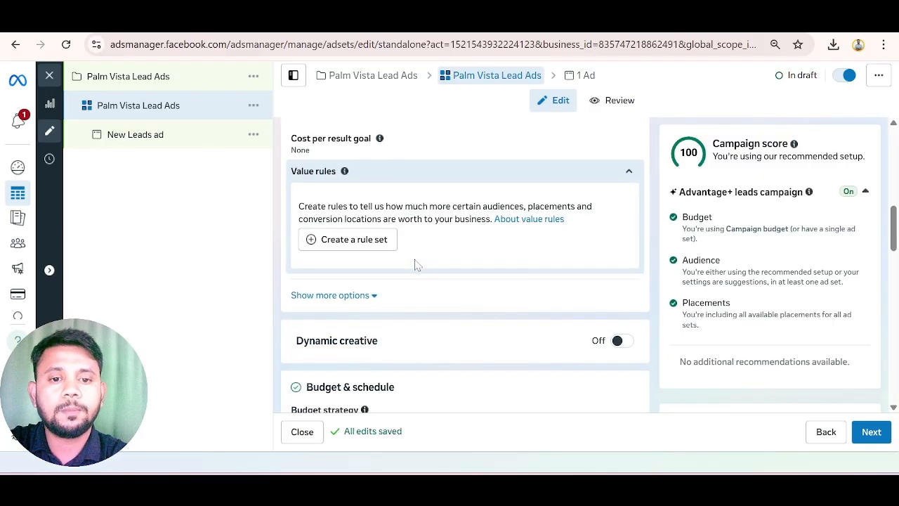
{"action": "scroll", "coordinate": [398, 253], "scroll_direction": "down", "scroll_amount": 1}
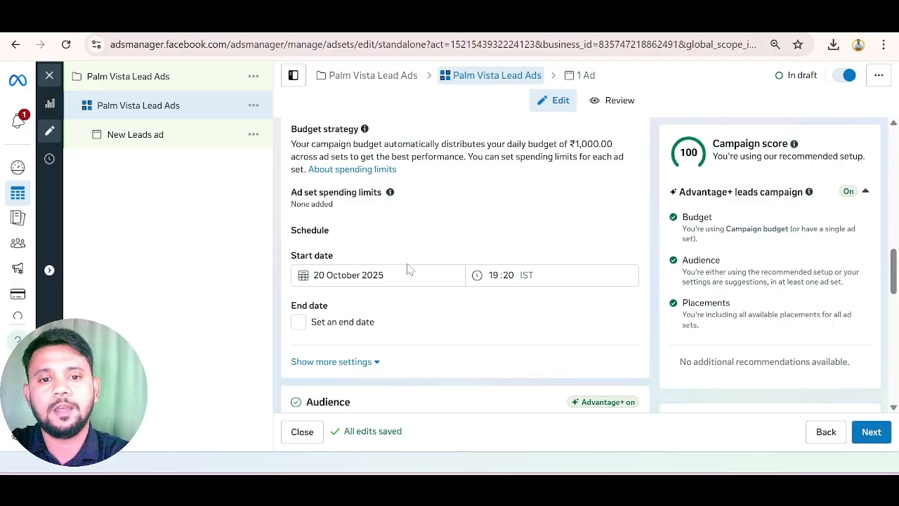
{"action": "scroll", "coordinate": [410, 270], "scroll_direction": "down", "scroll_amount": 1}
{"action": "scroll", "coordinate": [410, 270], "scroll_direction": "down", "scroll_amount": 2}
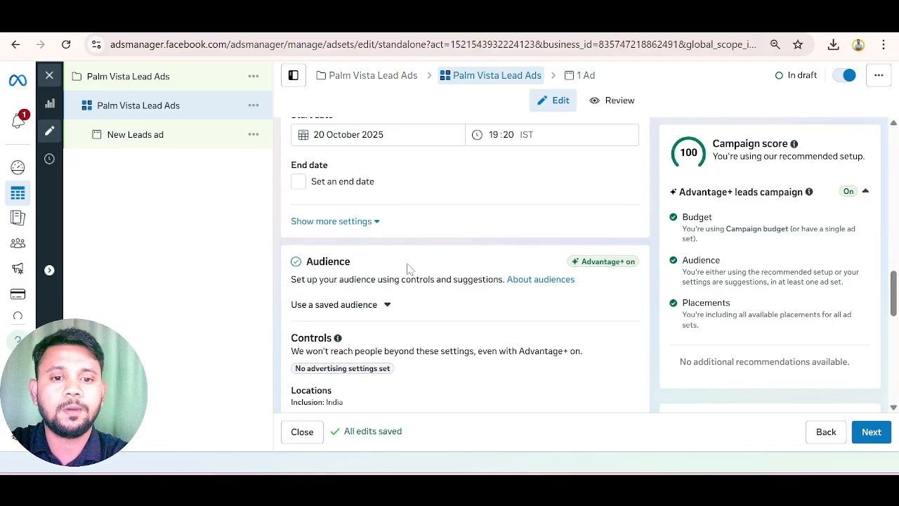
{"action": "scroll", "coordinate": [416, 274], "scroll_direction": "down", "scroll_amount": 2}
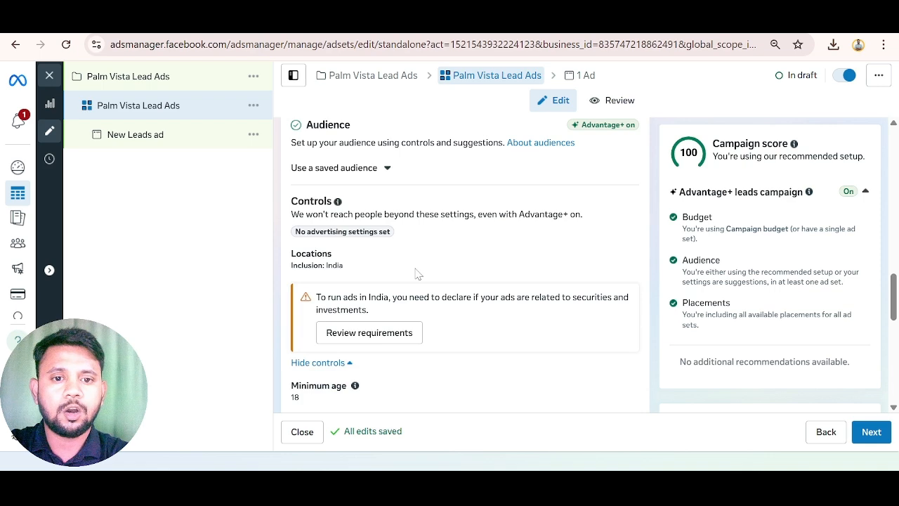
{"action": "scroll", "coordinate": [485, 293], "scroll_direction": "down", "scroll_amount": 2}
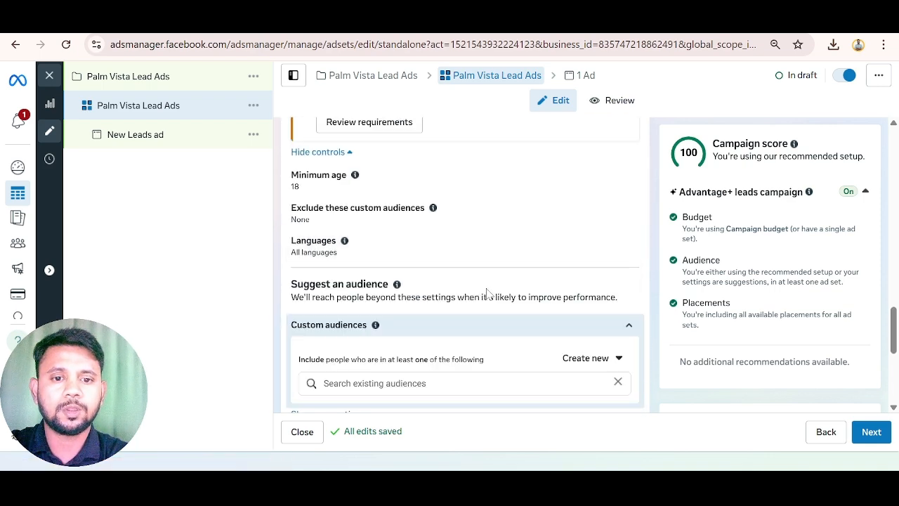
{"action": "scroll", "coordinate": [486, 293], "scroll_direction": "down", "scroll_amount": 3}
{"action": "scroll", "coordinate": [486, 295], "scroll_direction": "up", "scroll_amount": 8}
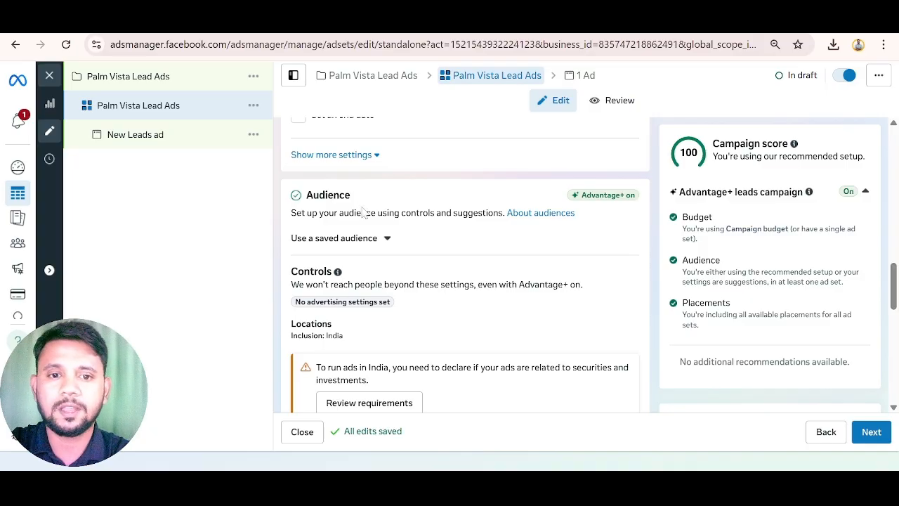
Open the audience's location controls for editing and activate the location search.
{"action": "scroll", "coordinate": [417, 230], "scroll_direction": "down", "scroll_amount": 1}
{"action": "scroll", "coordinate": [418, 232], "scroll_direction": "down", "scroll_amount": 1}
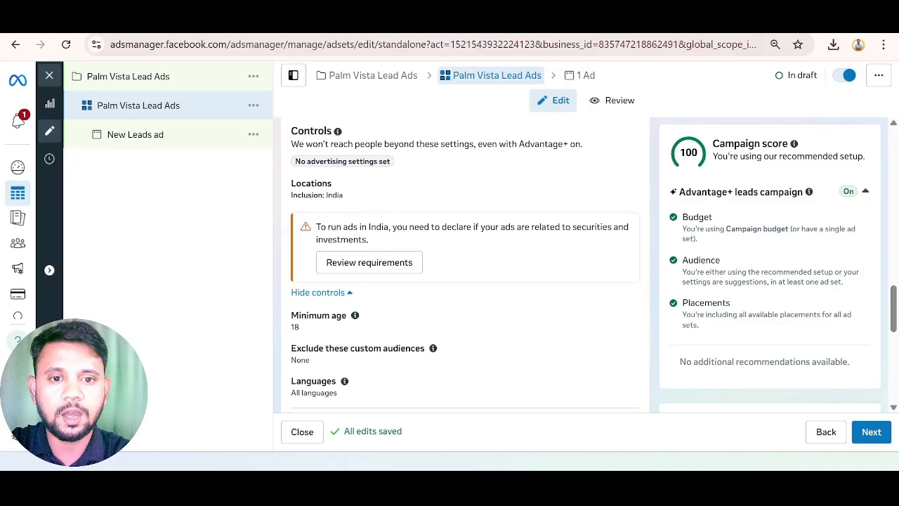
{"action": "left_click", "coordinate": [631, 191]}
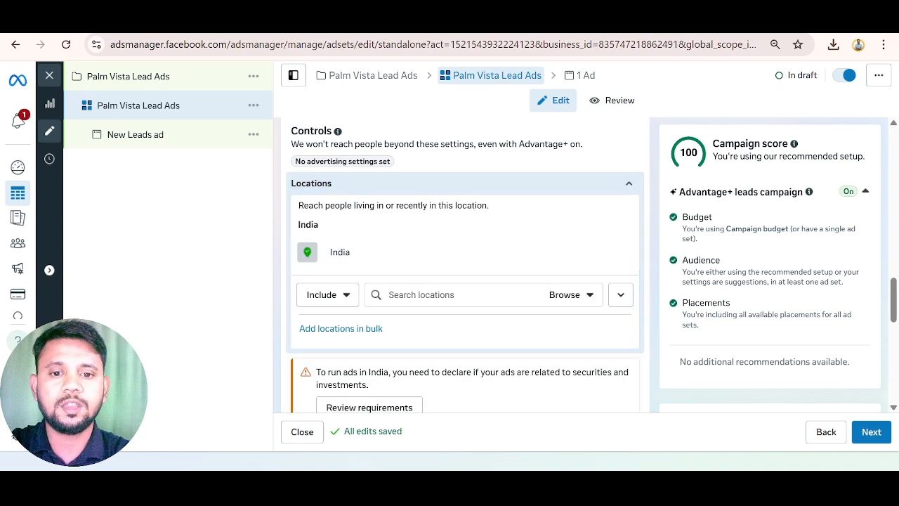
{"action": "left_click", "coordinate": [431, 295]}
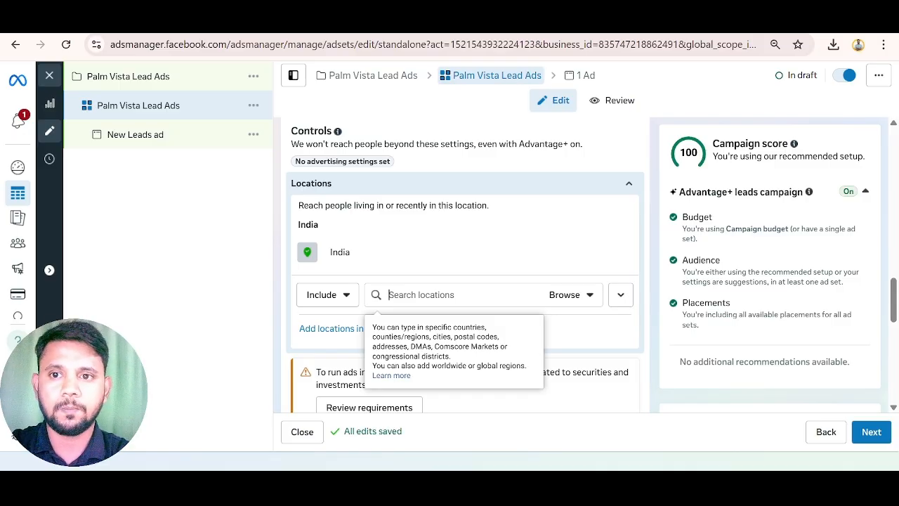
Search Google for "google maps" in a new browser tab and switch to Google Maps.
{"action": "key", "text": "ctrl+t"}
{"action": "left_click", "coordinate": [393, 262]}
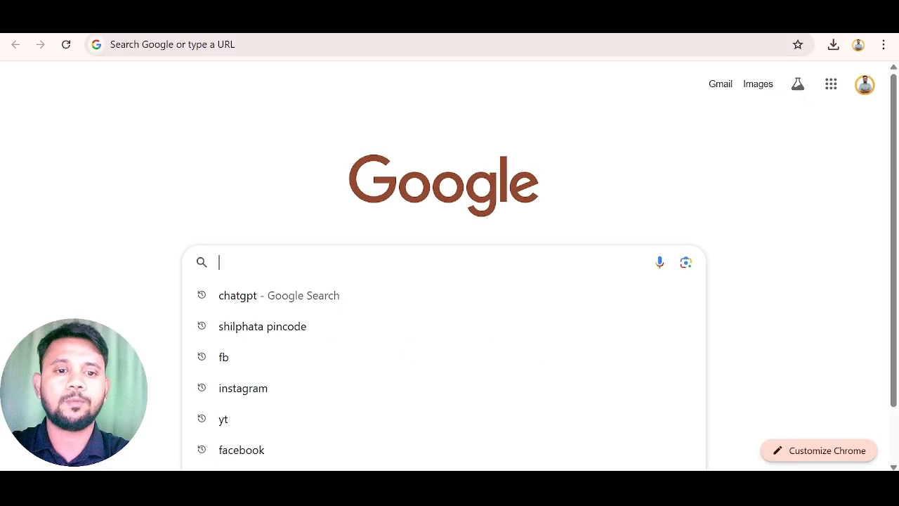
{"action": "type", "text": "google maps"}
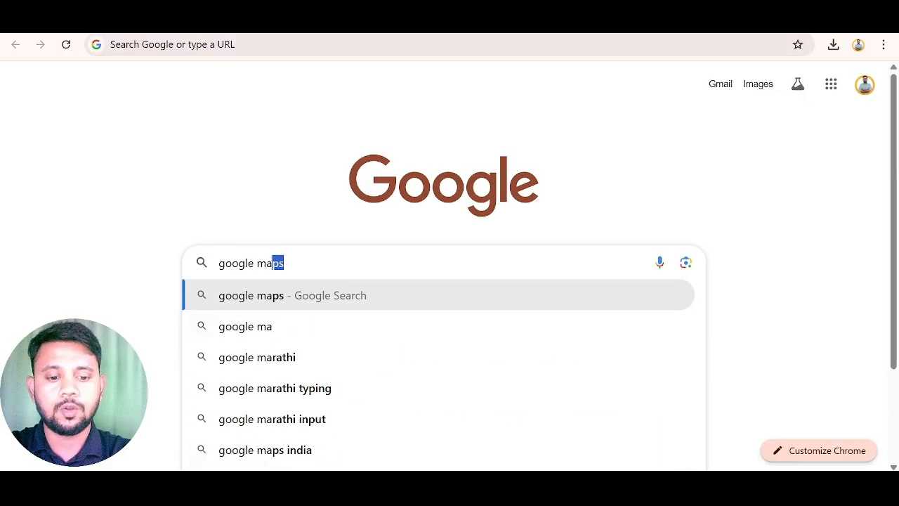
{"action": "key", "text": "Return"}
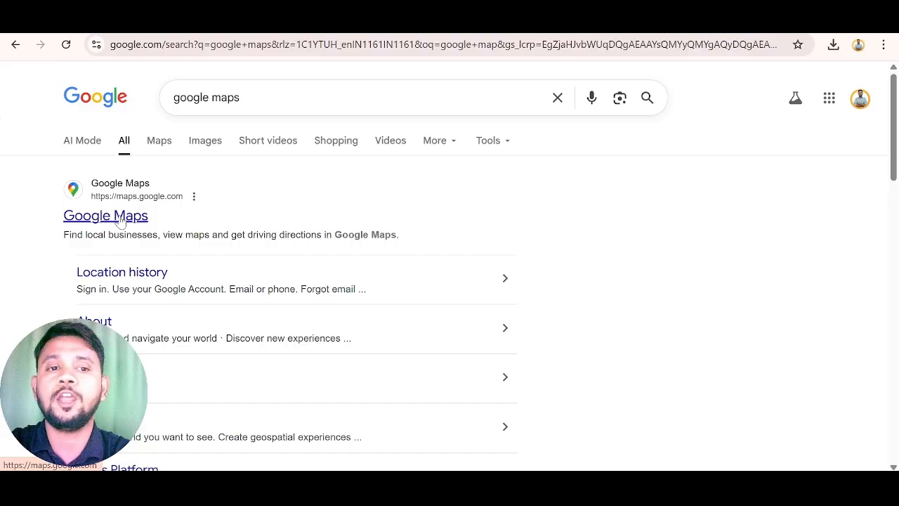
{"action": "left_click", "coordinate": [120, 219]}
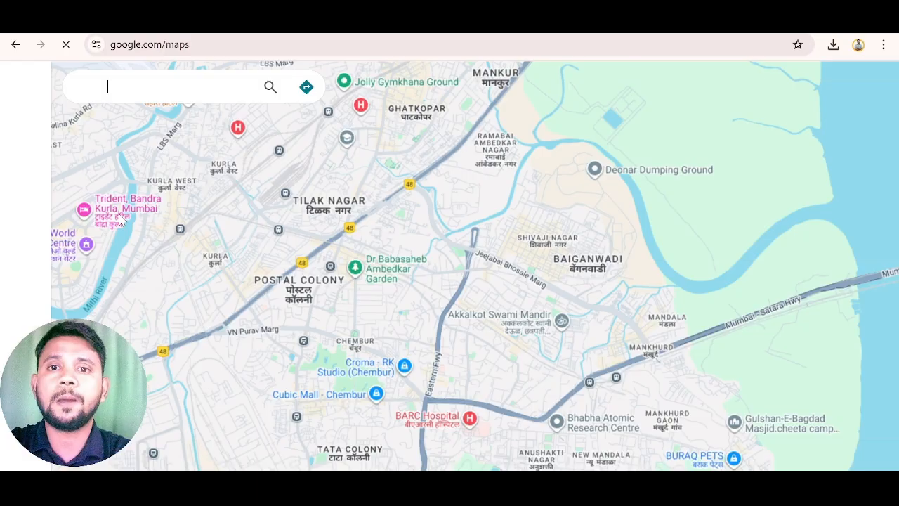
Search the map for "Palm vista shilphata" and open the Provident Palmvista place.
{"action": "type", "text": "P"}
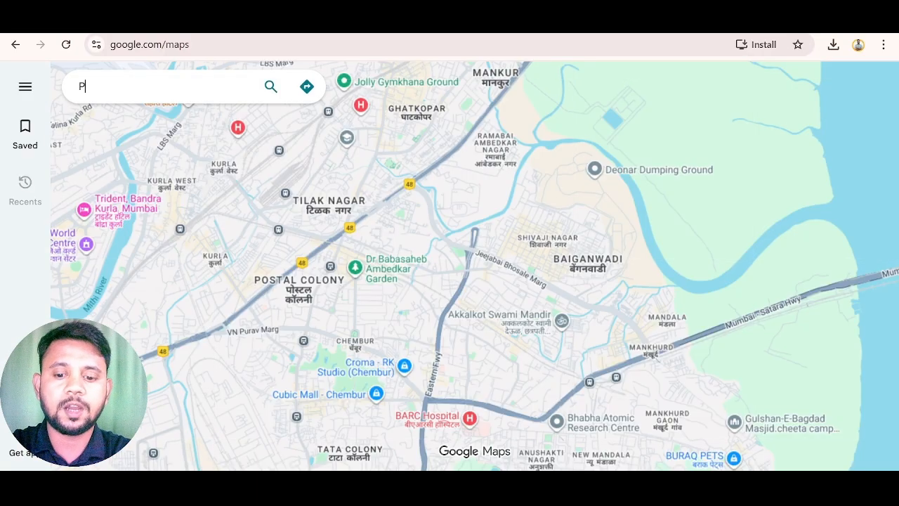
{"action": "type", "text": "alm vis"}
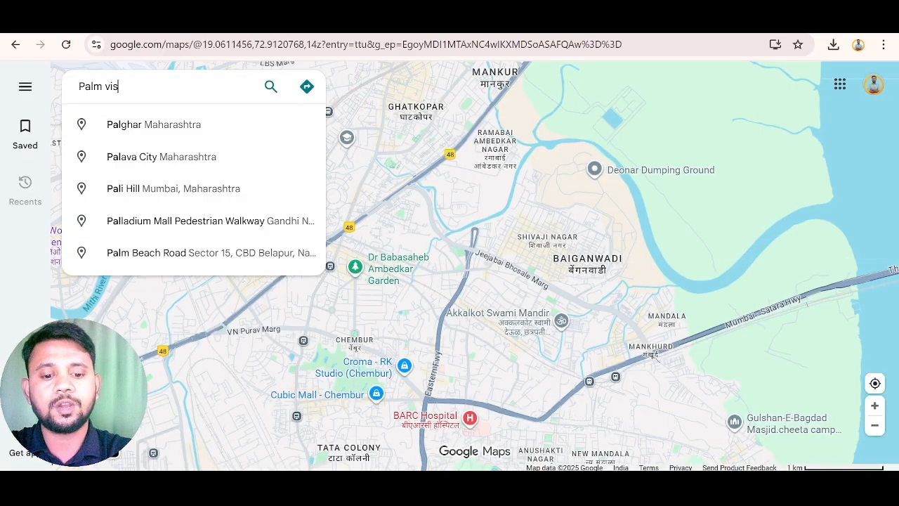
{"action": "type", "text": "ta shilphata"}
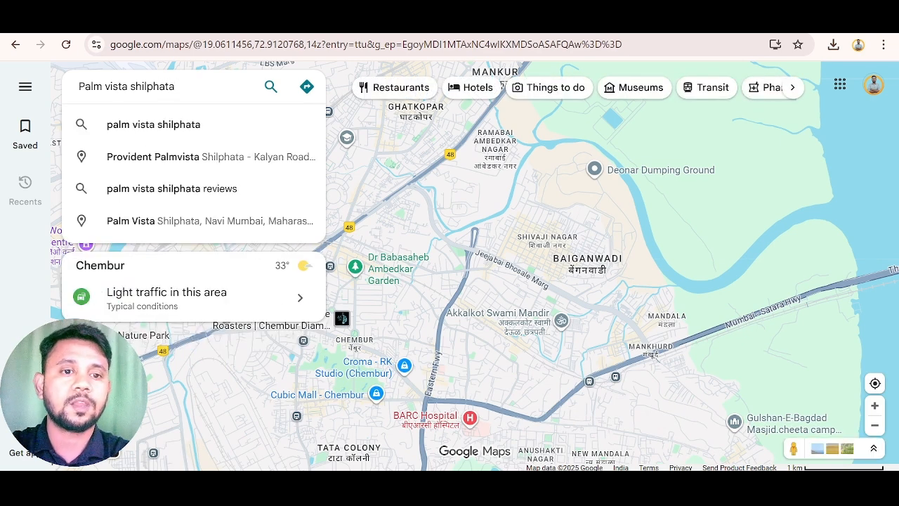
{"action": "left_click", "coordinate": [167, 132]}
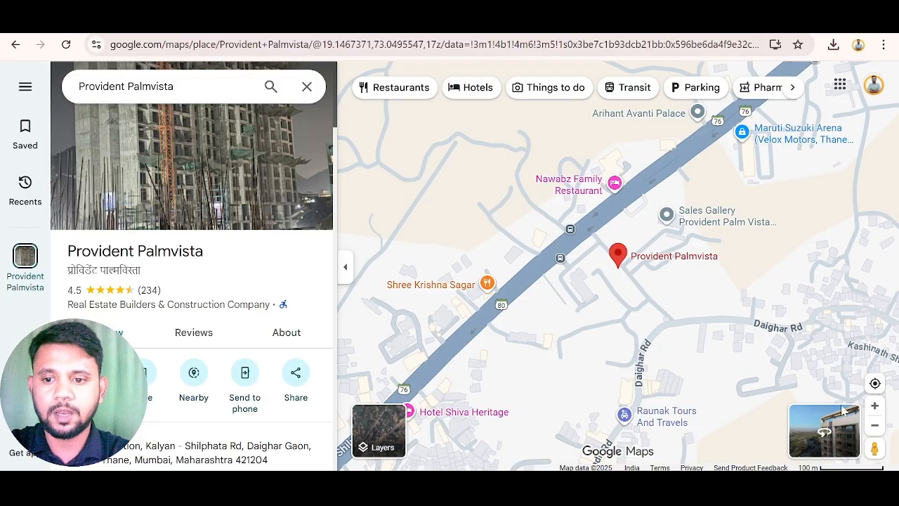
Examine the wider region around Provident Palmvista, including Thane, Kalyan, Navi Mumbai and Mumbai.
{"action": "left_click", "coordinate": [874, 425]}
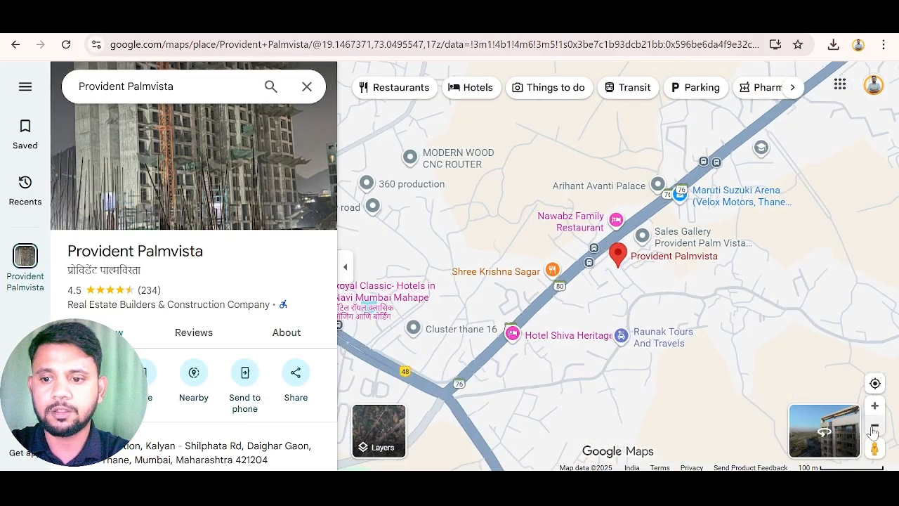
{"action": "left_click", "coordinate": [874, 428]}
{"action": "left_click", "coordinate": [874, 428]}
{"action": "left_click", "coordinate": [874, 427]}
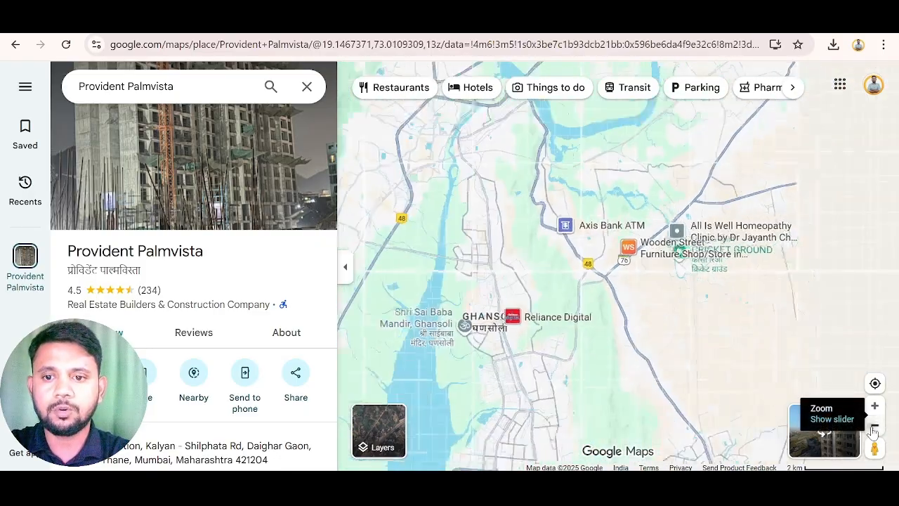
{"action": "left_click", "coordinate": [874, 428]}
{"action": "left_click", "coordinate": [875, 428]}
{"action": "left_click", "coordinate": [874, 428]}
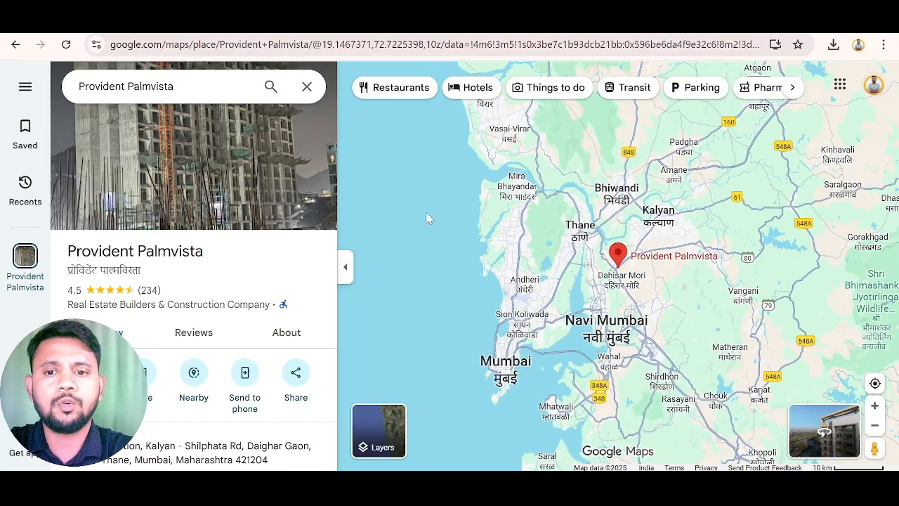
Switch back to Ads Manager and include the cities Navi Mumbai and Thane, Maharashtra, in the audience locations, replacing India.
{"action": "mouse_move", "coordinate": [580, 236]}
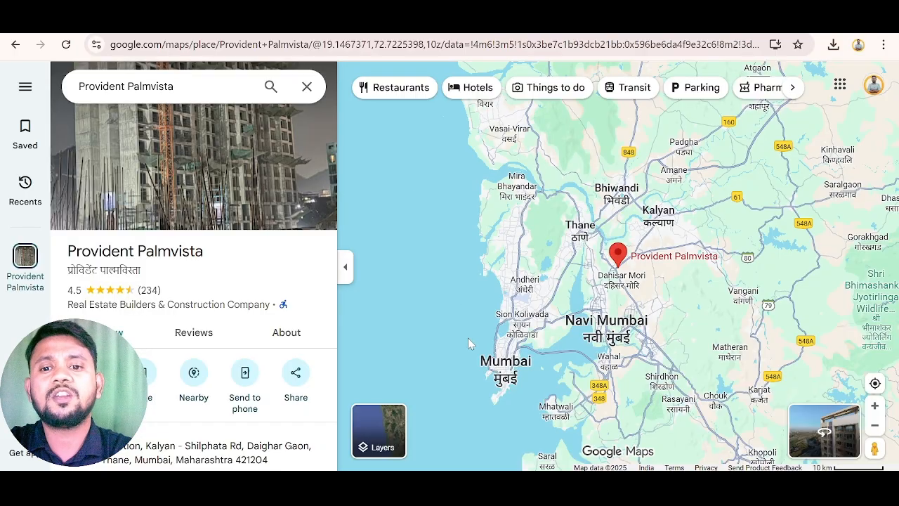
{"action": "mouse_move", "coordinate": [612, 265]}
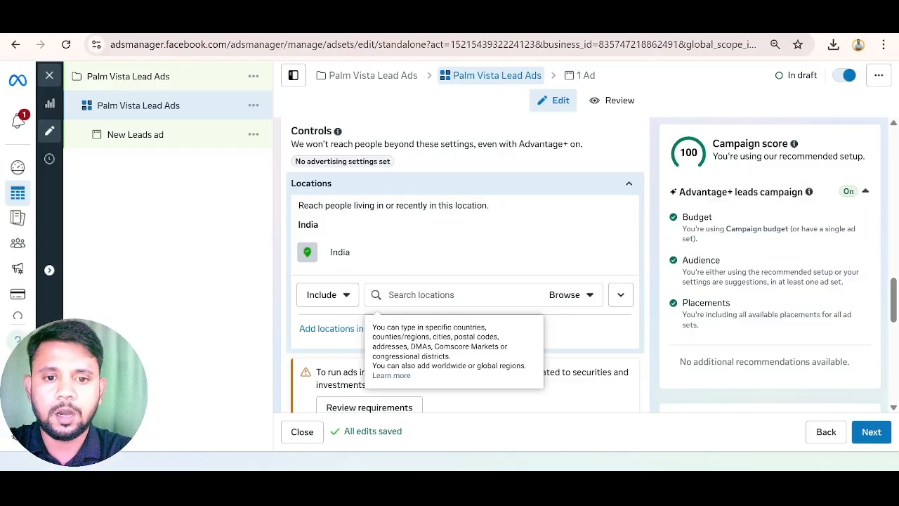
{"action": "type", "text": "Navi"}
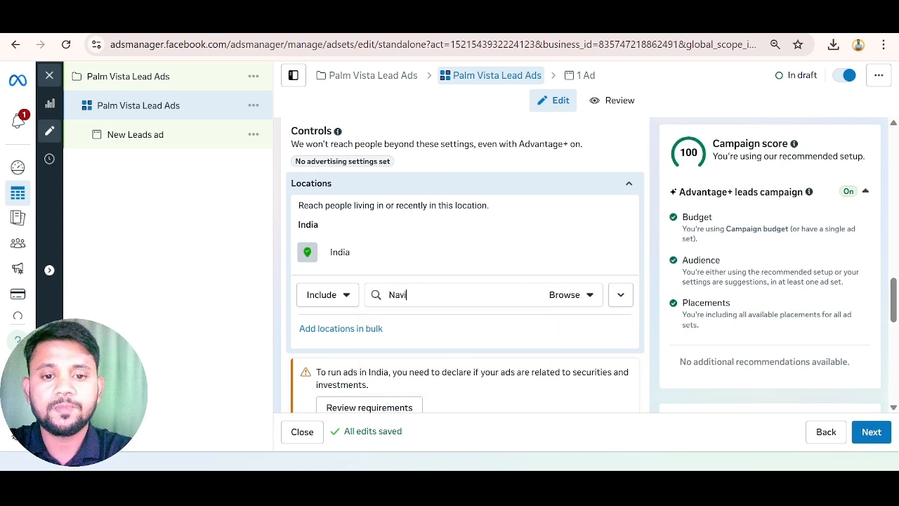
{"action": "type", "text": " mumbai"}
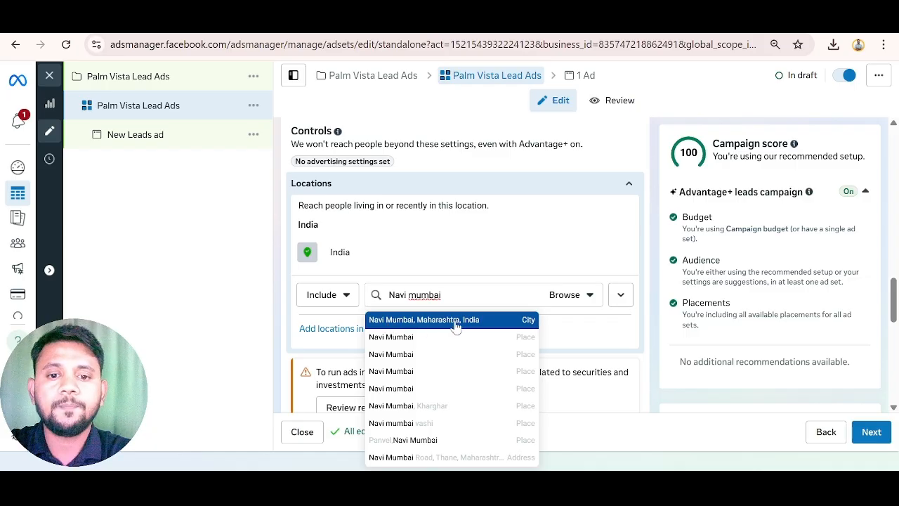
{"action": "left_click", "coordinate": [482, 321]}
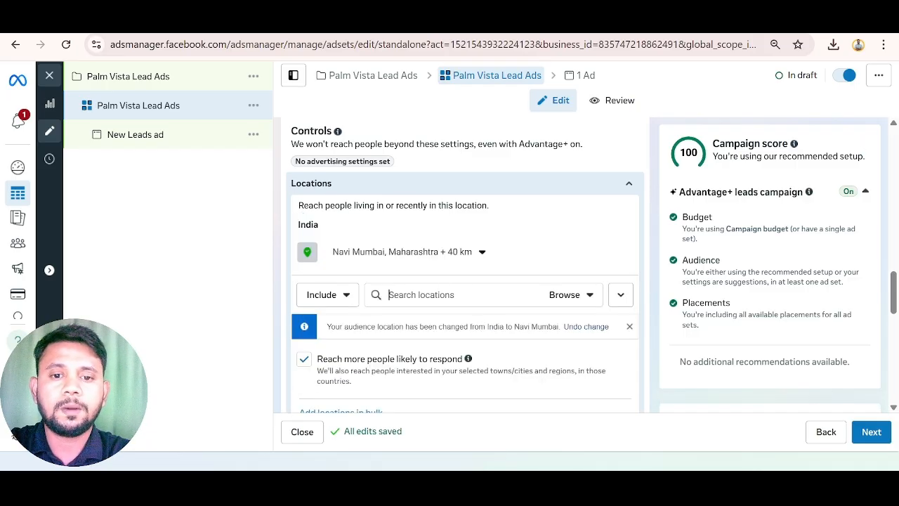
{"action": "type", "text": "Thane"}
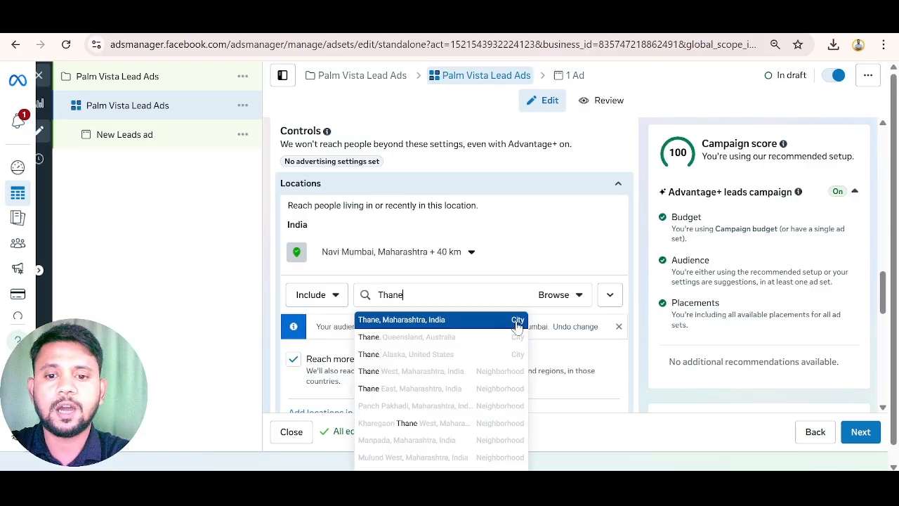
{"action": "key", "text": "Return"}
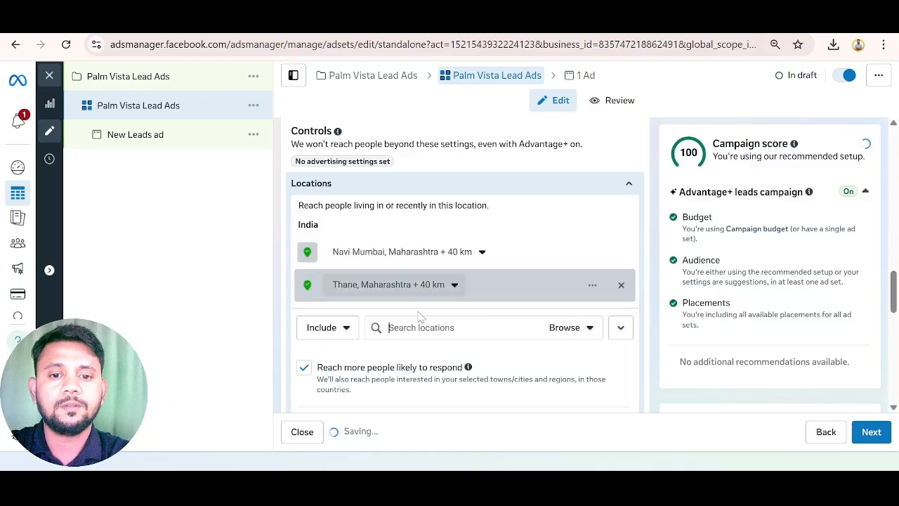
Add the cities Bhiwandi and Kalyan, Maharashtra, to the included audience locations.
{"action": "type", "text": "B"}
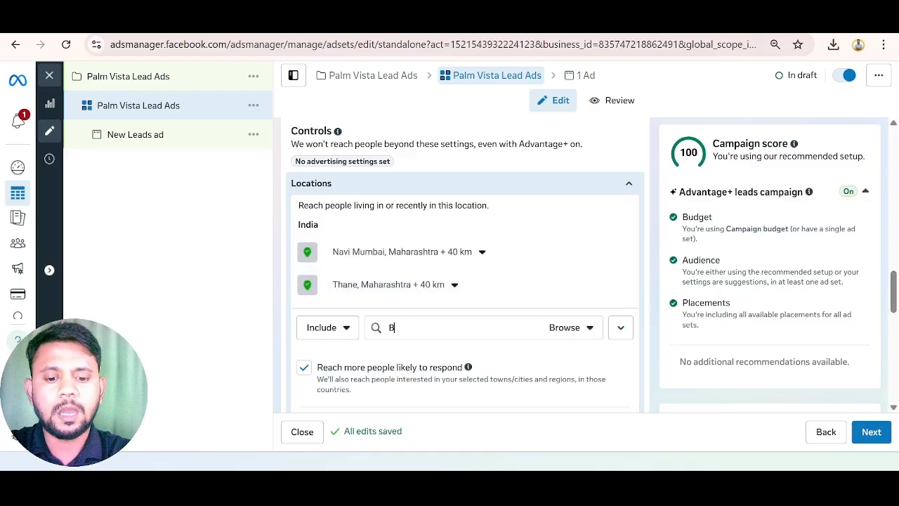
{"action": "type", "text": "hiwandi"}
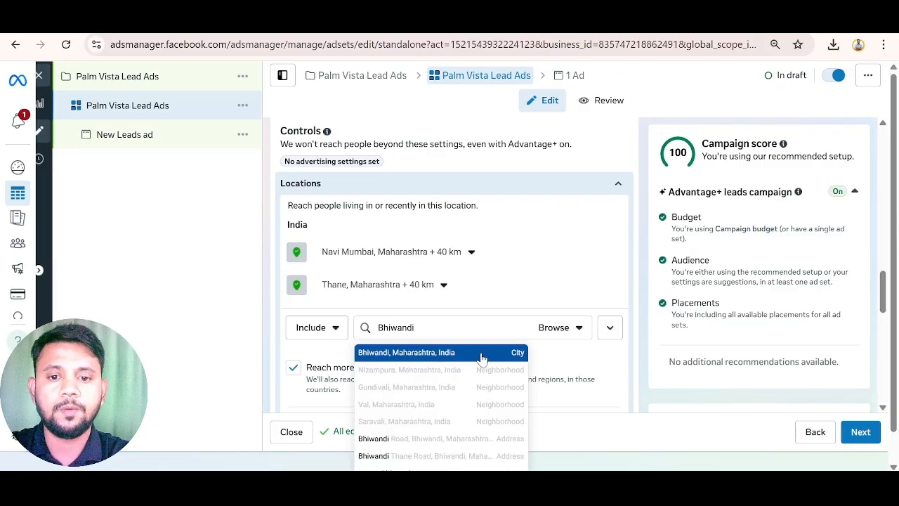
{"action": "left_click", "coordinate": [482, 359]}
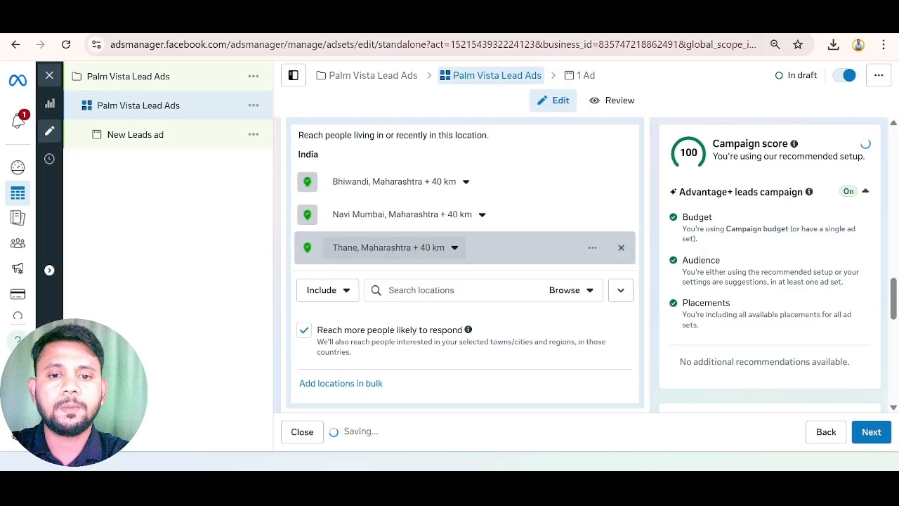
{"action": "type", "text": "K"}
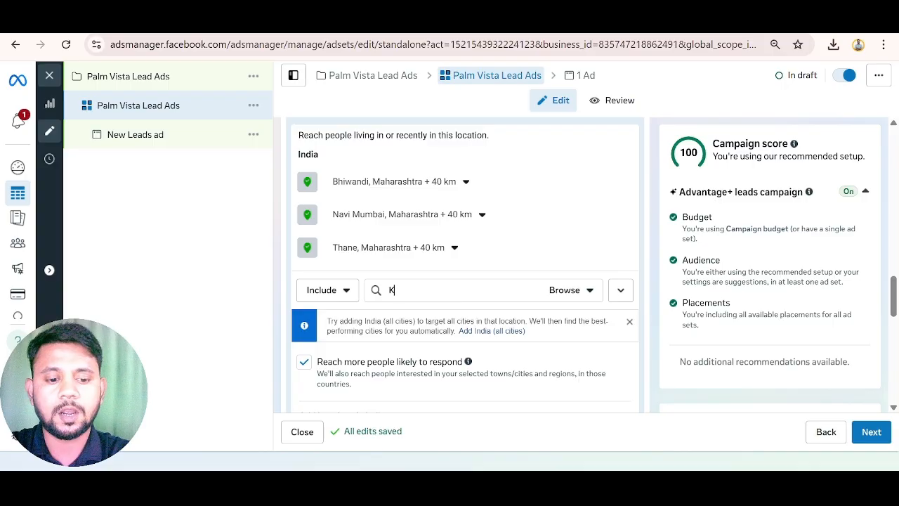
{"action": "type", "text": "alyan"}
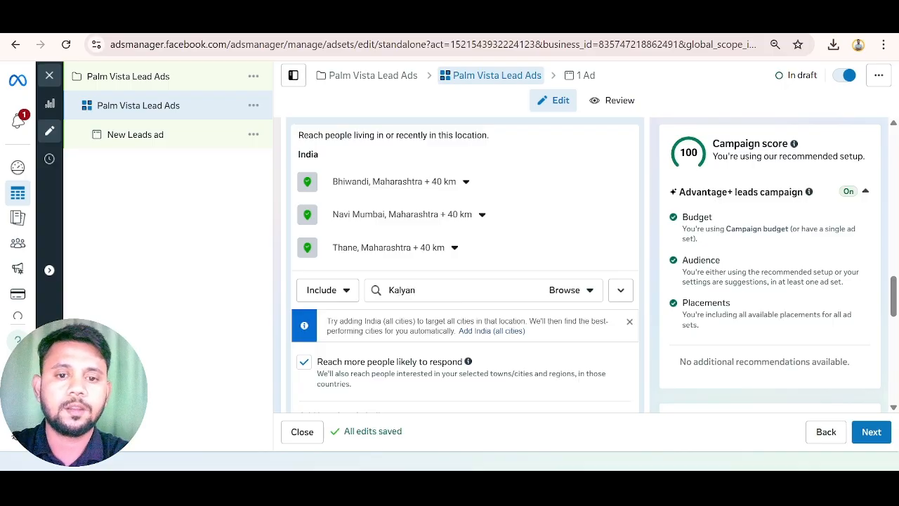
{"action": "left_click", "coordinate": [429, 316]}
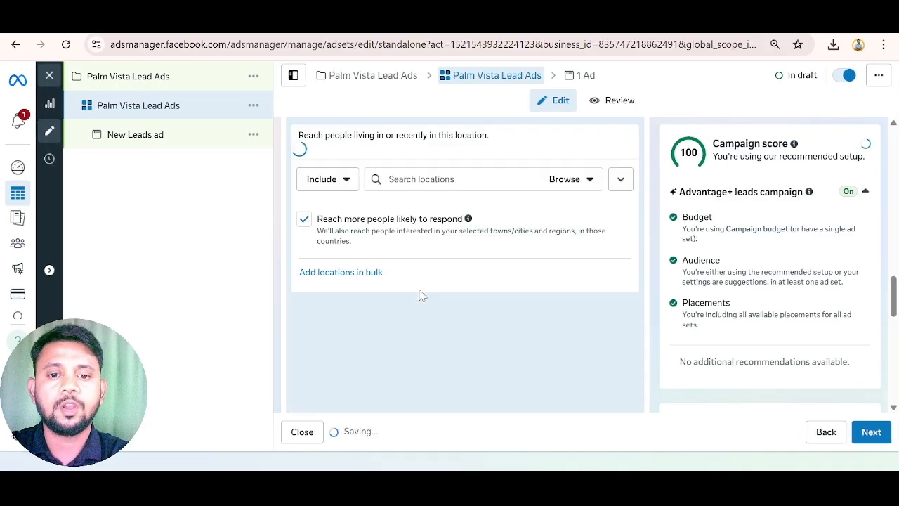
Include the cities Dombivli, Panvel and Mumbai, Maharashtra, in the audience locations as well.
{"action": "type", "text": "D"}
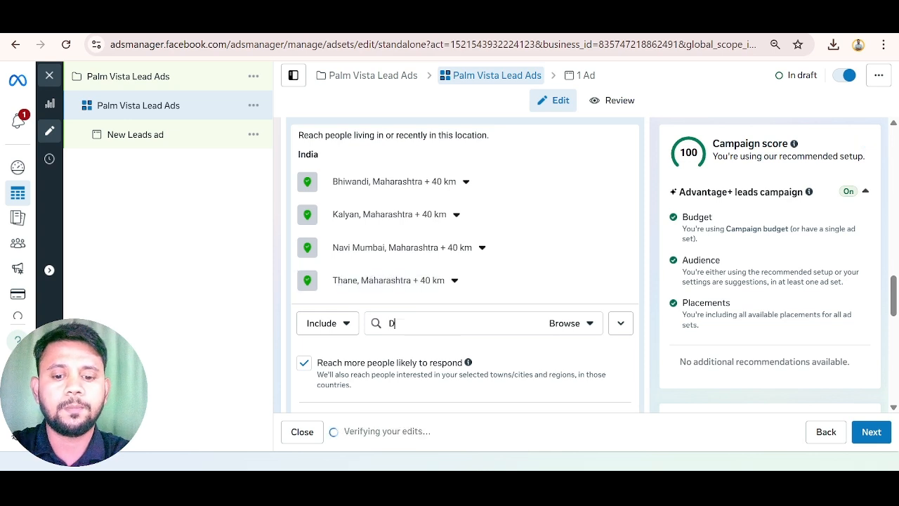
{"action": "type", "text": "ombivli"}
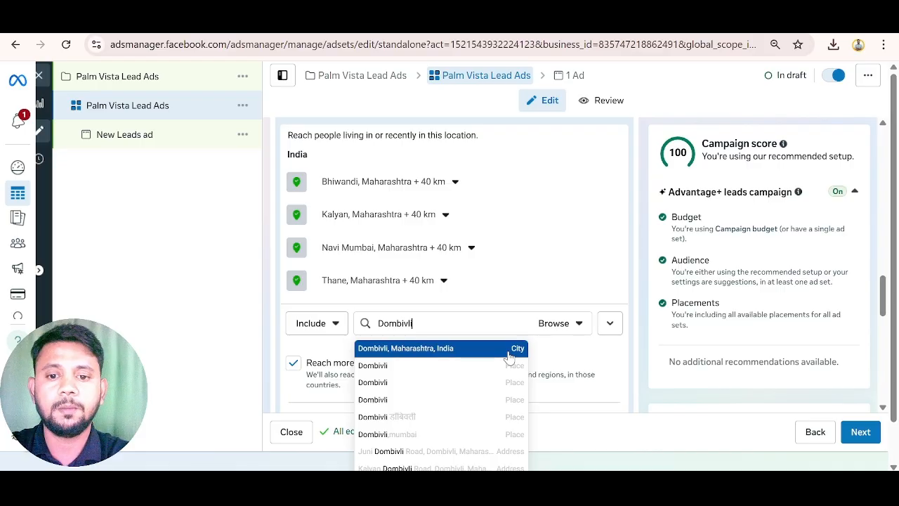
{"action": "key", "text": "Return"}
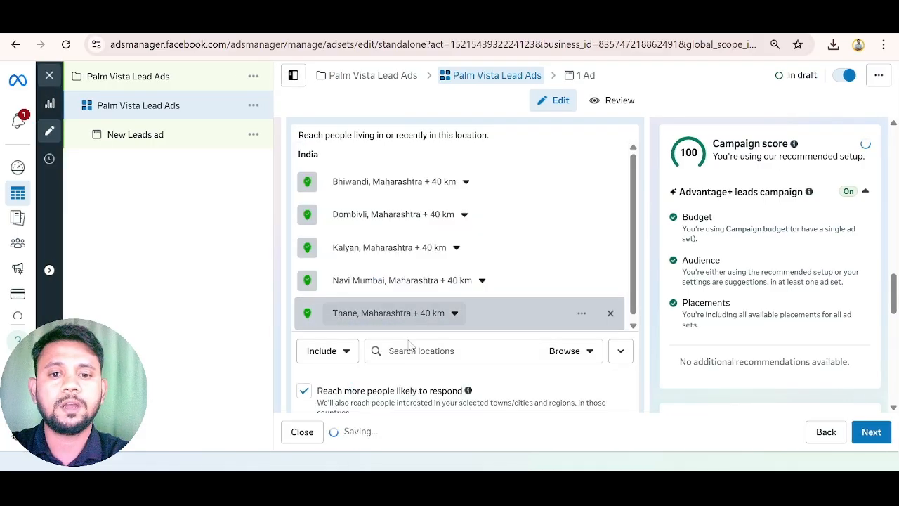
{"action": "left_click", "coordinate": [414, 350]}
{"action": "type", "text": "Pa"}
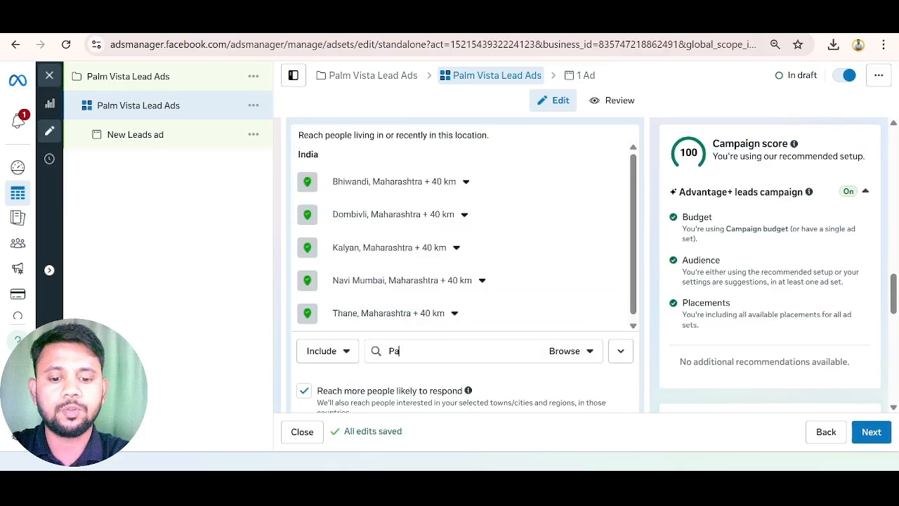
{"action": "type", "text": "nvel"}
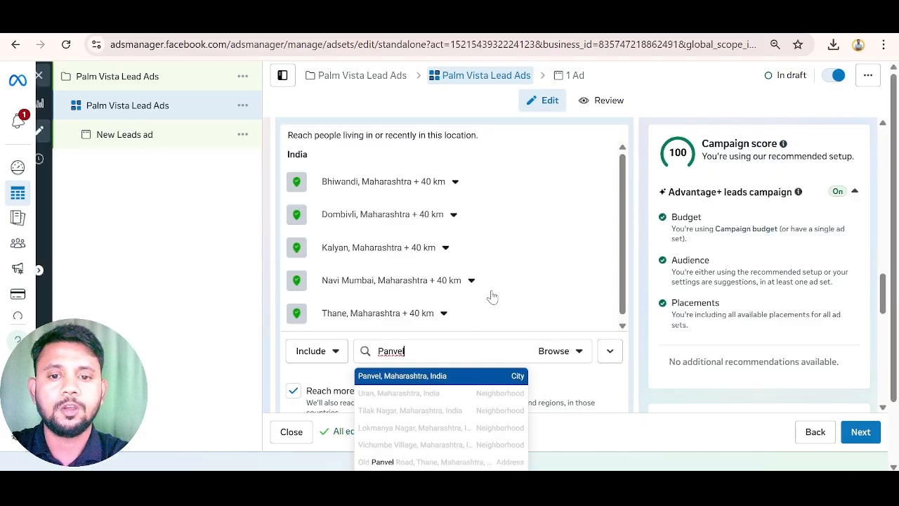
{"action": "key", "text": "Return"}
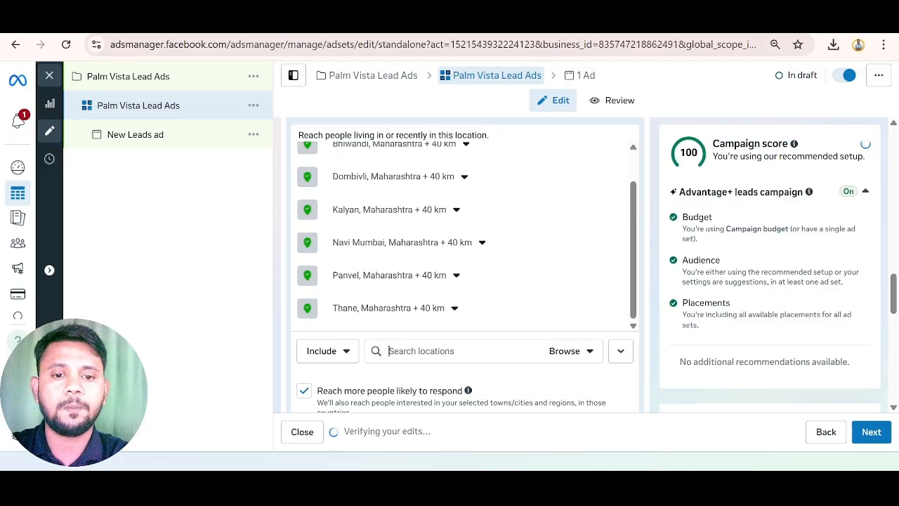
{"action": "type", "text": "Mumbai"}
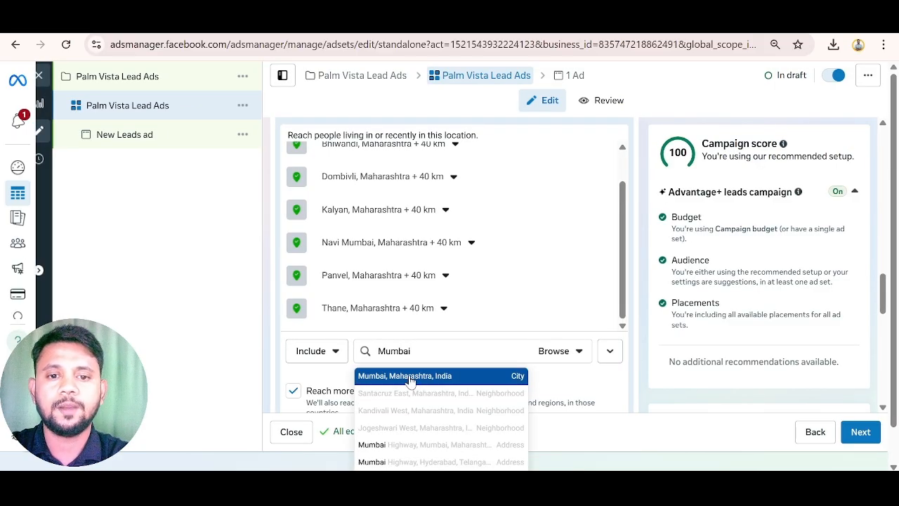
{"action": "left_click", "coordinate": [411, 379]}
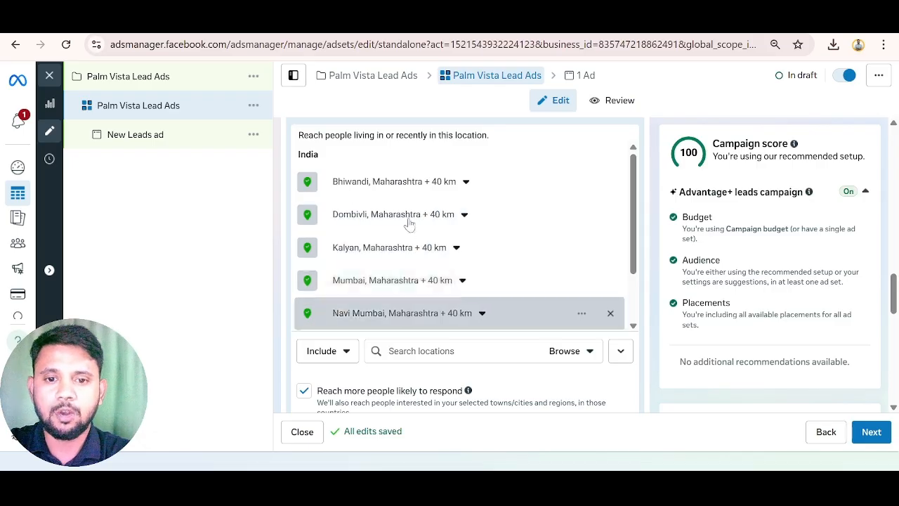
Examine Bhiwandi's radius options and the overlapping coverage circles of the included cities on the location map.
{"action": "left_click", "coordinate": [467, 183]}
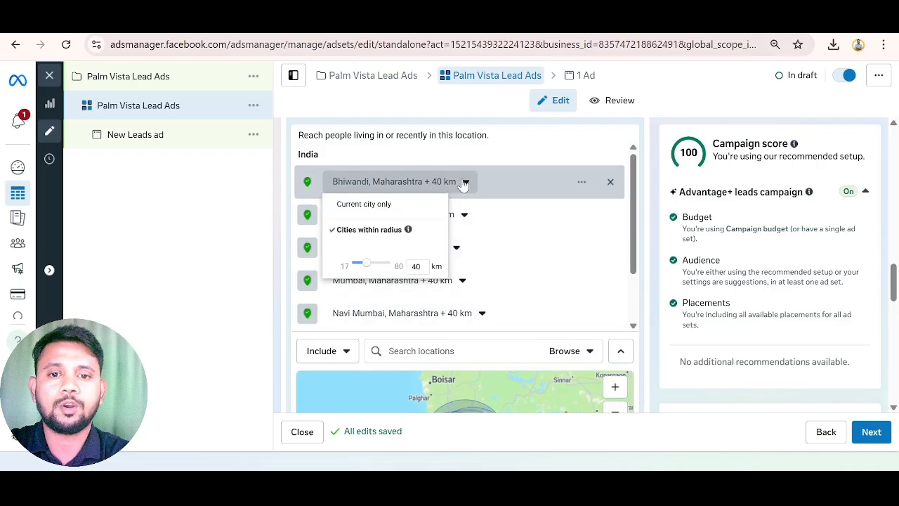
{"action": "left_click", "coordinate": [517, 187]}
{"action": "scroll", "coordinate": [484, 281], "scroll_direction": "down", "scroll_amount": 2}
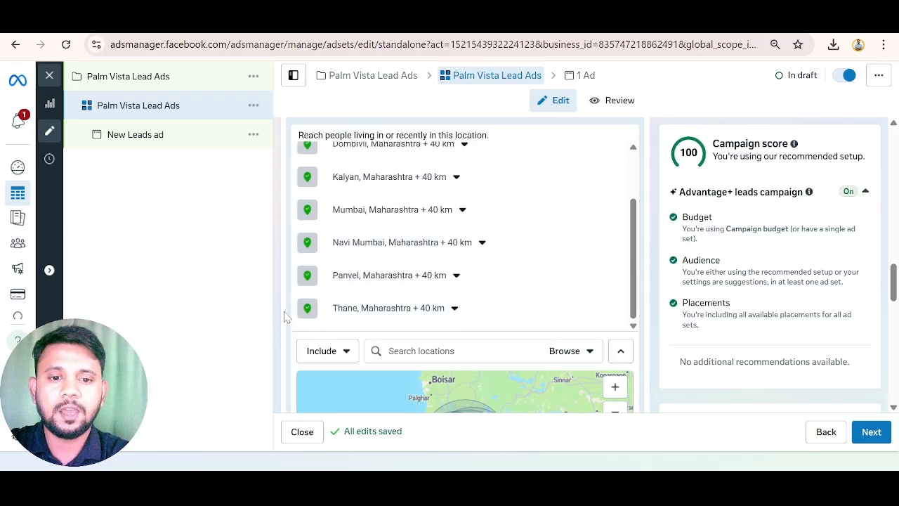
{"action": "scroll", "coordinate": [288, 317], "scroll_direction": "down", "scroll_amount": 2}
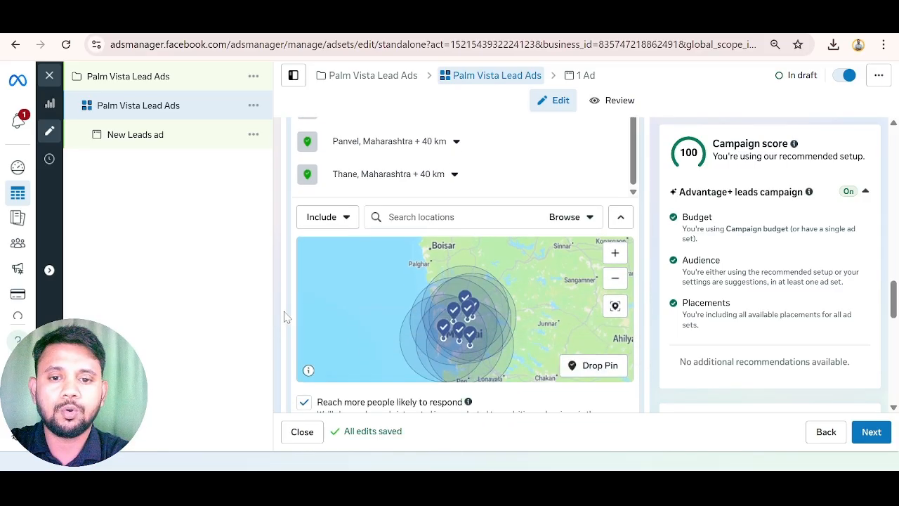
{"action": "left_click", "coordinate": [615, 246]}
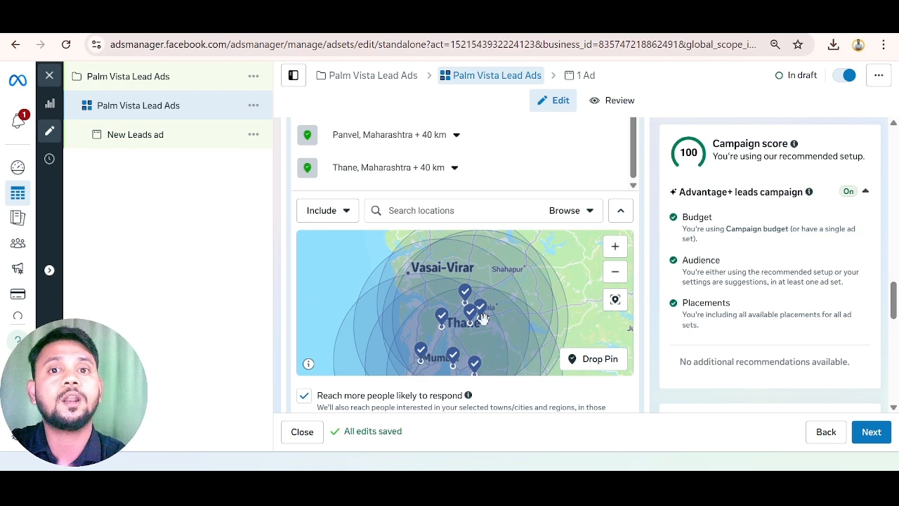
{"action": "scroll", "coordinate": [292, 234], "scroll_direction": "up", "scroll_amount": 2}
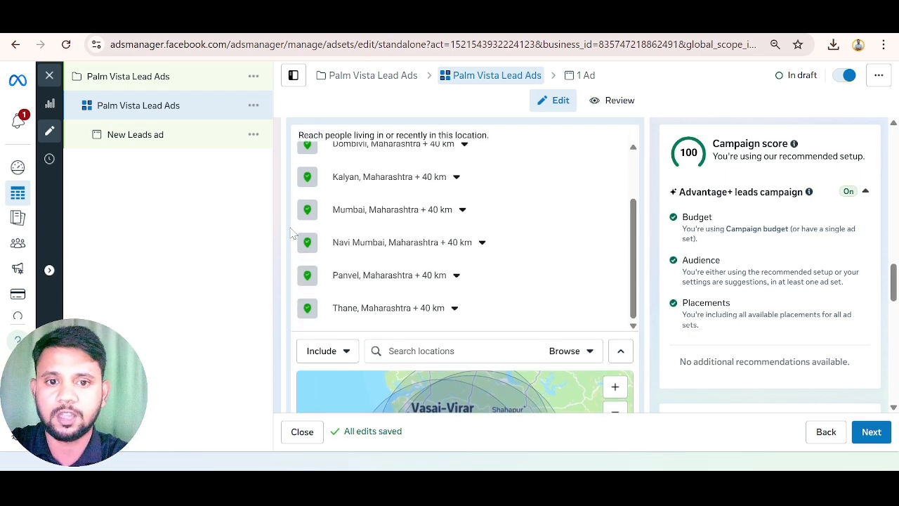
{"action": "scroll", "coordinate": [421, 186], "scroll_direction": "up", "scroll_amount": 1}
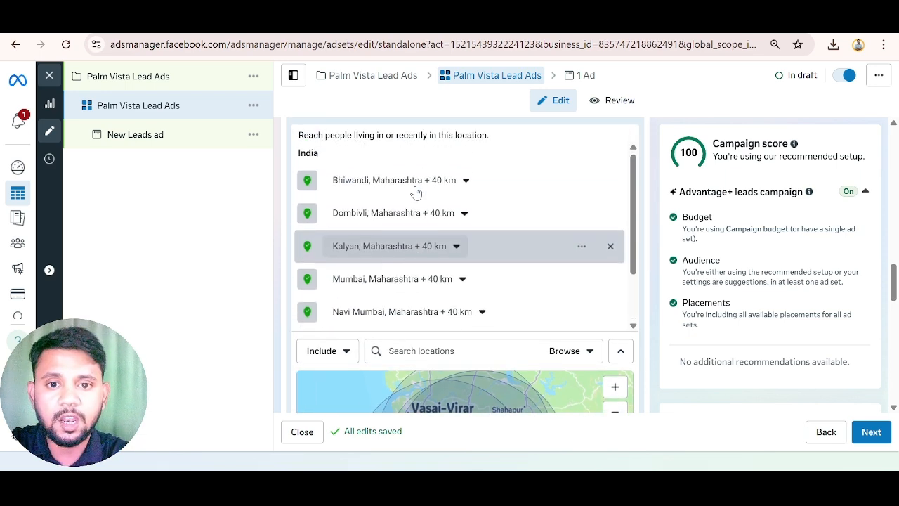
Restrict the Bhiwandi and Dombivli locations to the current city only.
{"action": "left_click", "coordinate": [466, 182]}
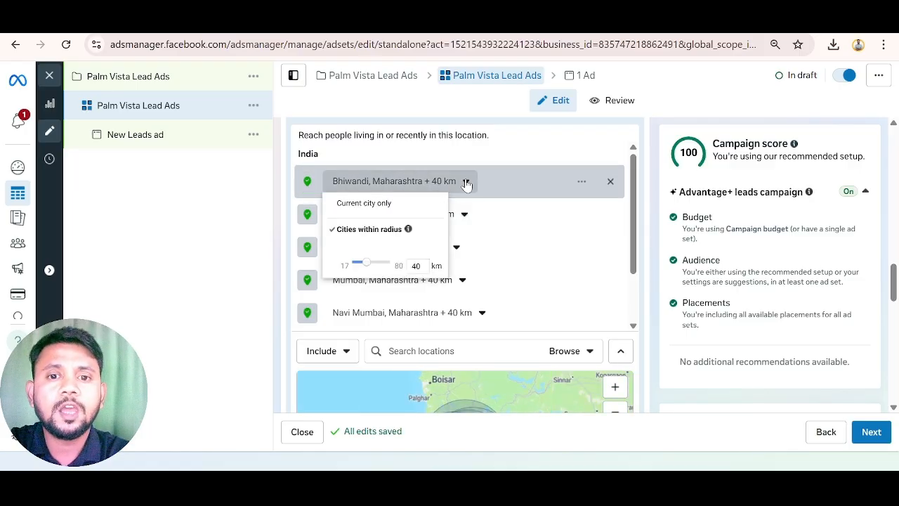
{"action": "left_click", "coordinate": [358, 203]}
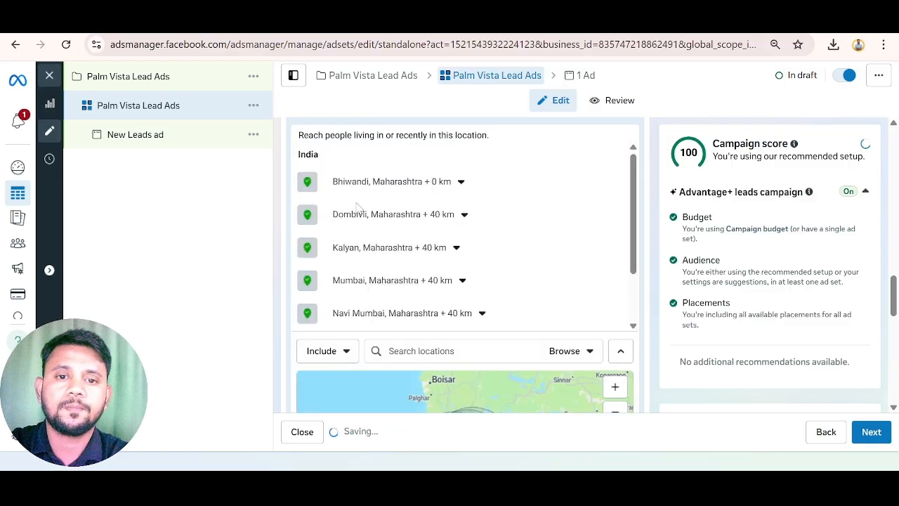
{"action": "left_click", "coordinate": [465, 214]}
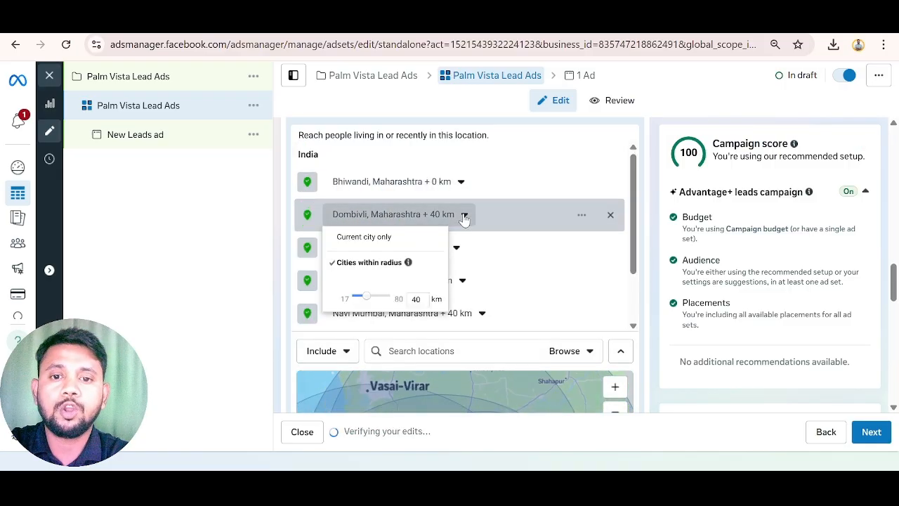
{"action": "left_click", "coordinate": [379, 239]}
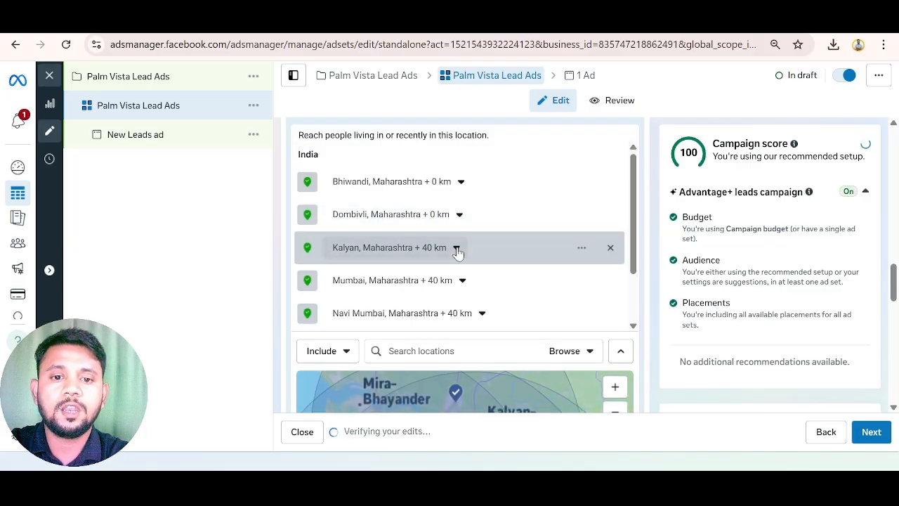
Limit the Kalyan and Mumbai locations to the current city only.
{"action": "left_click", "coordinate": [456, 250]}
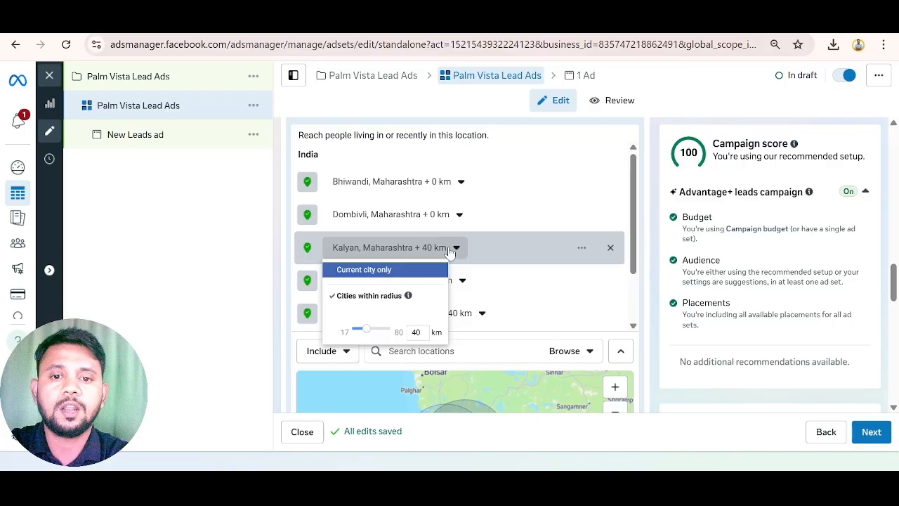
{"action": "left_click", "coordinate": [411, 269]}
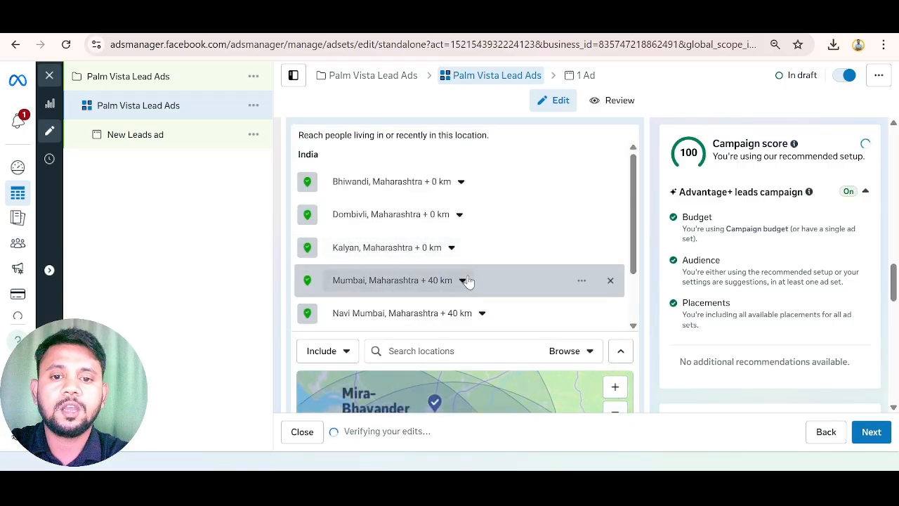
{"action": "left_click", "coordinate": [463, 280]}
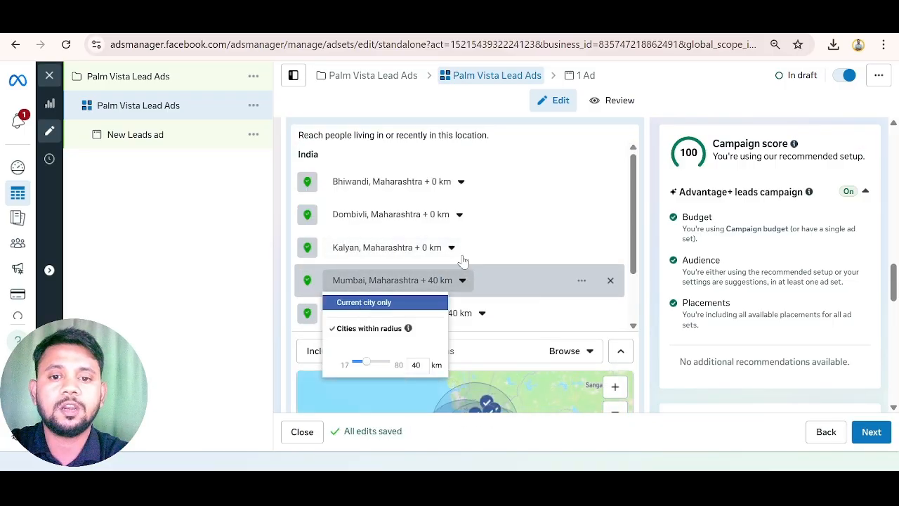
{"action": "scroll", "coordinate": [482, 251], "scroll_direction": "down", "scroll_amount": 1}
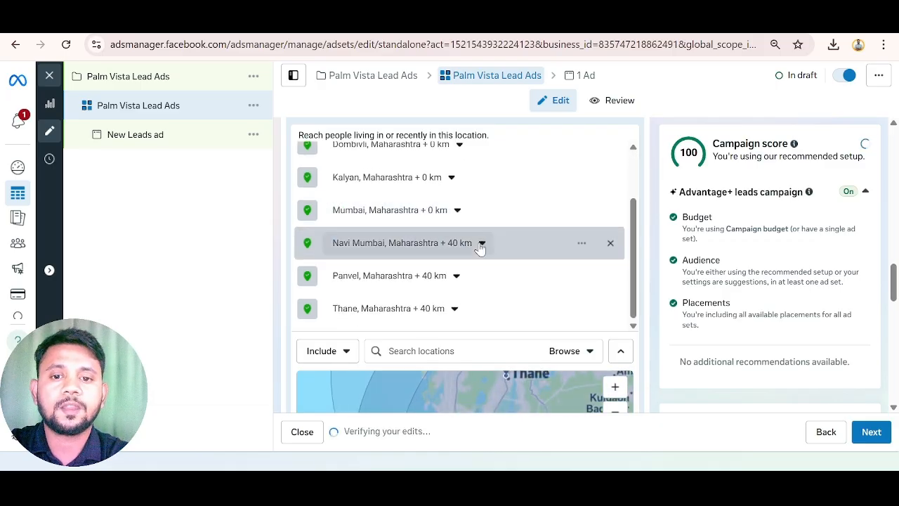
Limit the Navi Mumbai, Panvel and Thane locations to the current city only.
{"action": "left_click", "coordinate": [481, 244]}
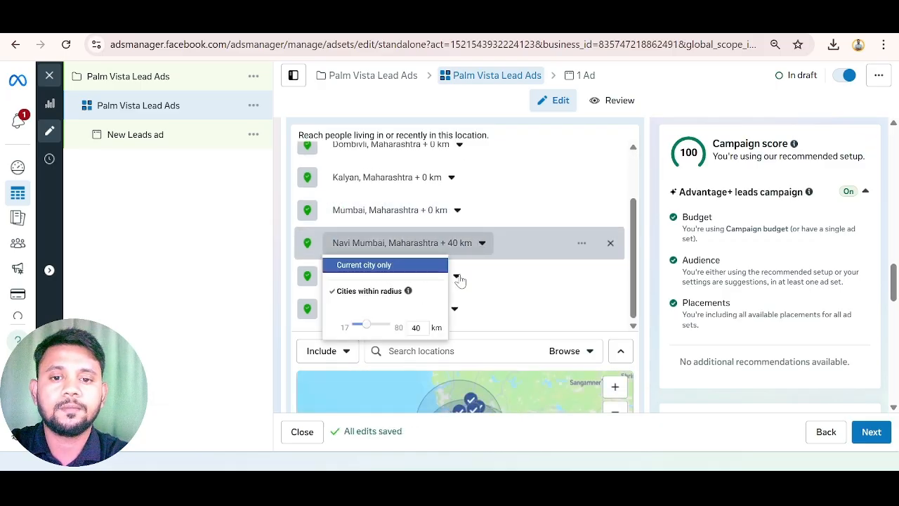
{"action": "scroll", "coordinate": [459, 282], "scroll_direction": "down", "scroll_amount": 1}
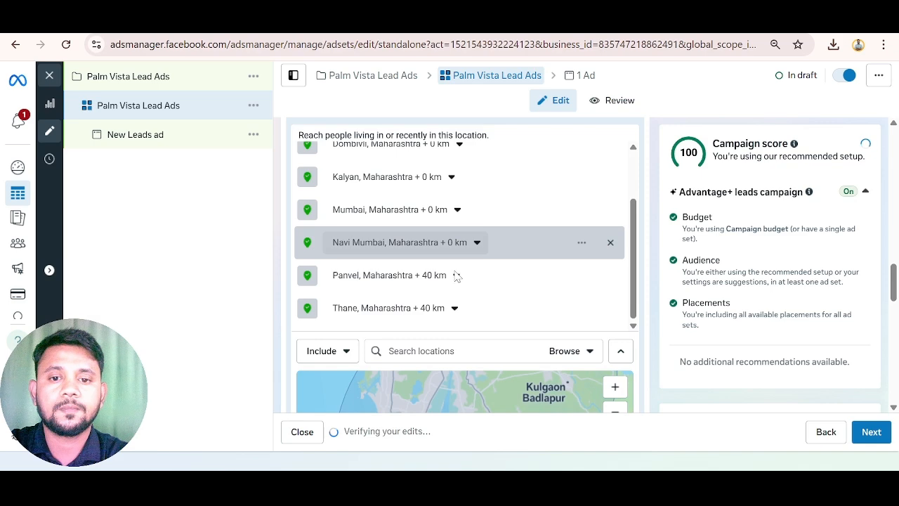
{"action": "left_click", "coordinate": [455, 276]}
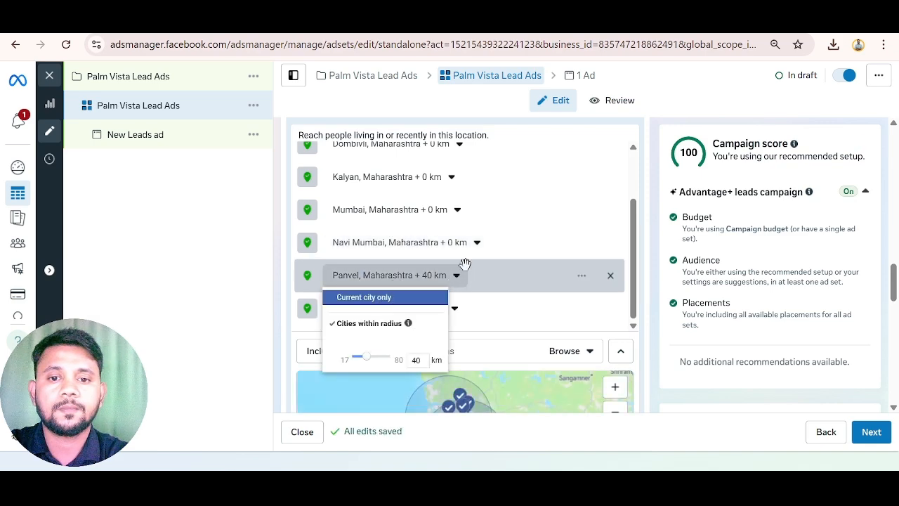
{"action": "scroll", "coordinate": [465, 263], "scroll_direction": "down", "scroll_amount": 2}
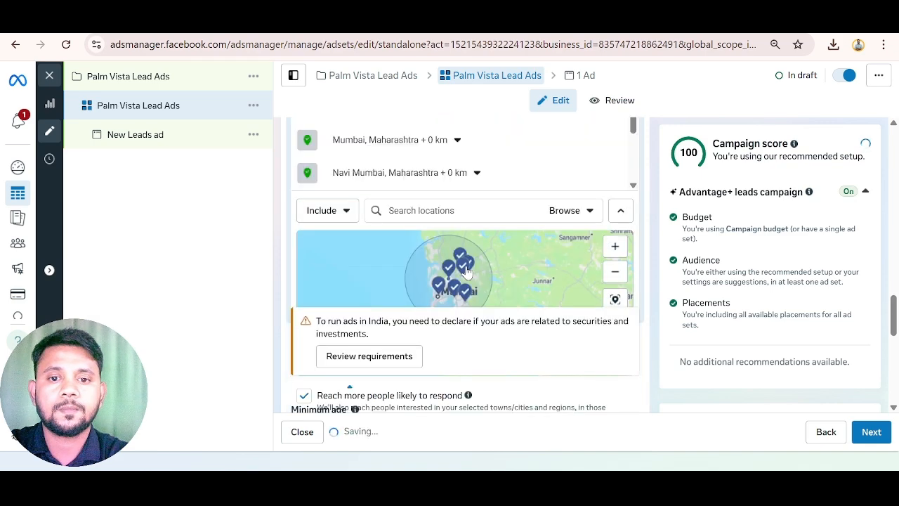
{"action": "scroll", "coordinate": [472, 178], "scroll_direction": "down", "scroll_amount": 1}
{"action": "left_click", "coordinate": [454, 167]}
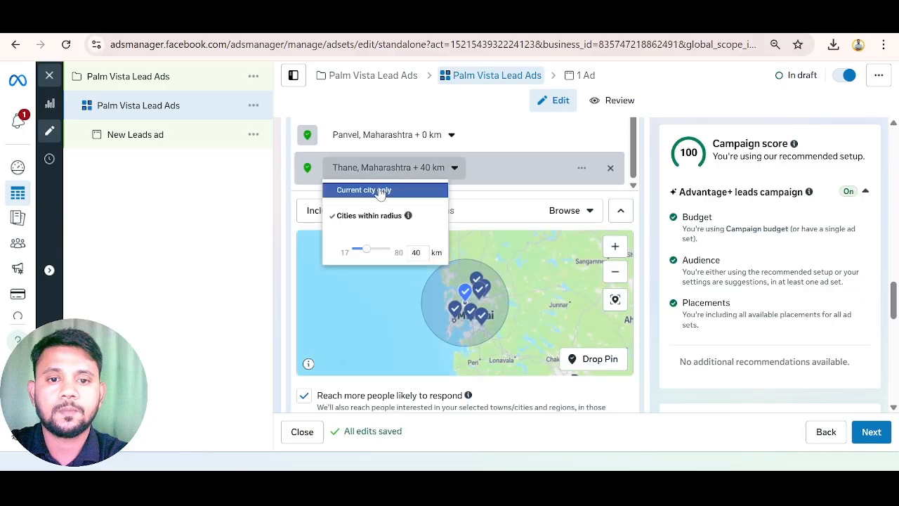
{"action": "left_click", "coordinate": [380, 190]}
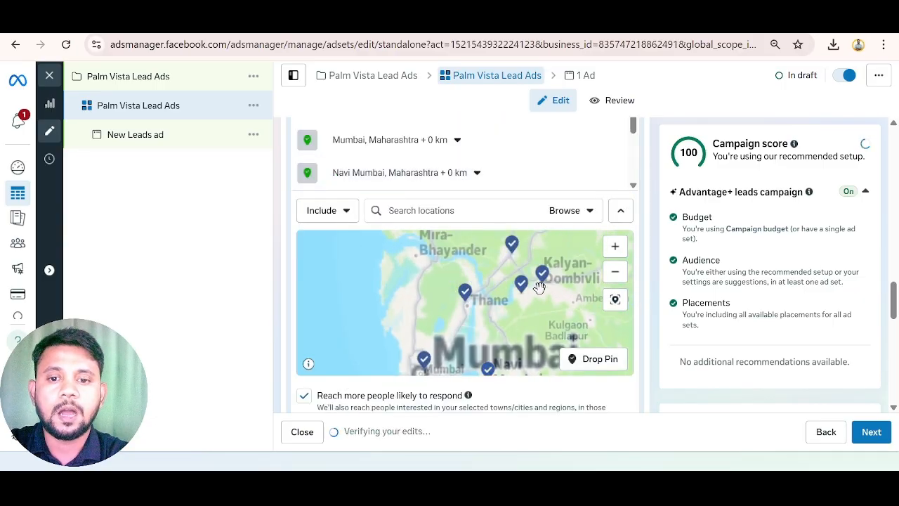
Examine the distribution of the included city pins on the location map and in the location list.
{"action": "left_click", "coordinate": [614, 271]}
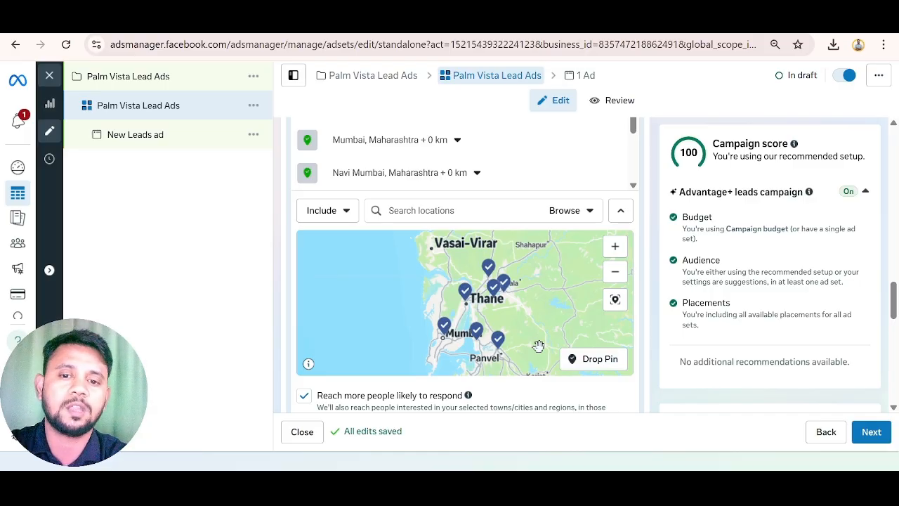
{"action": "scroll", "coordinate": [496, 244], "scroll_direction": "up", "scroll_amount": 5}
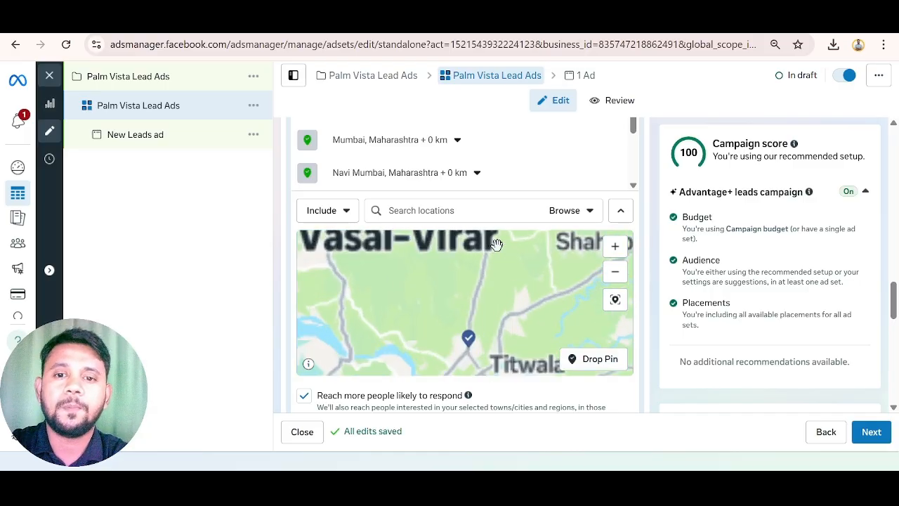
{"action": "left_click", "coordinate": [616, 248]}
{"action": "left_click", "coordinate": [614, 275]}
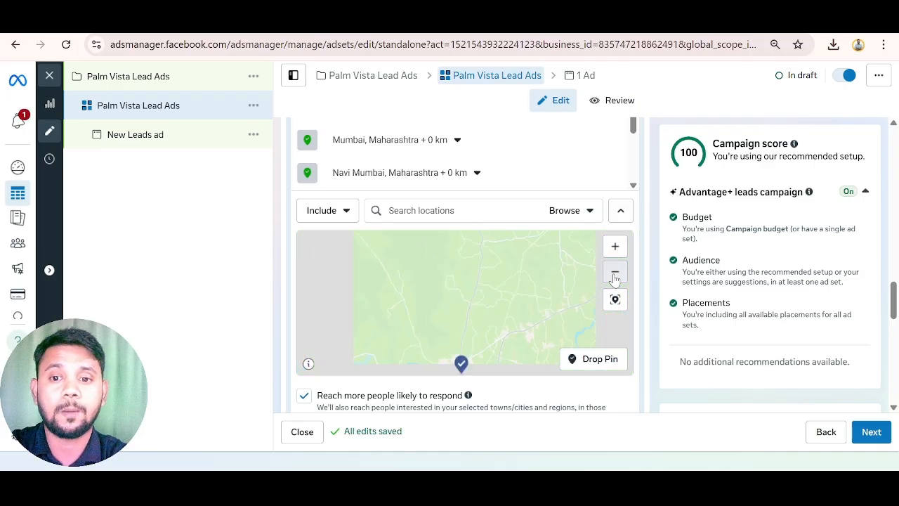
{"action": "left_click", "coordinate": [614, 279]}
{"action": "left_click", "coordinate": [615, 279]}
{"action": "scroll", "coordinate": [292, 191], "scroll_direction": "up", "scroll_amount": 2}
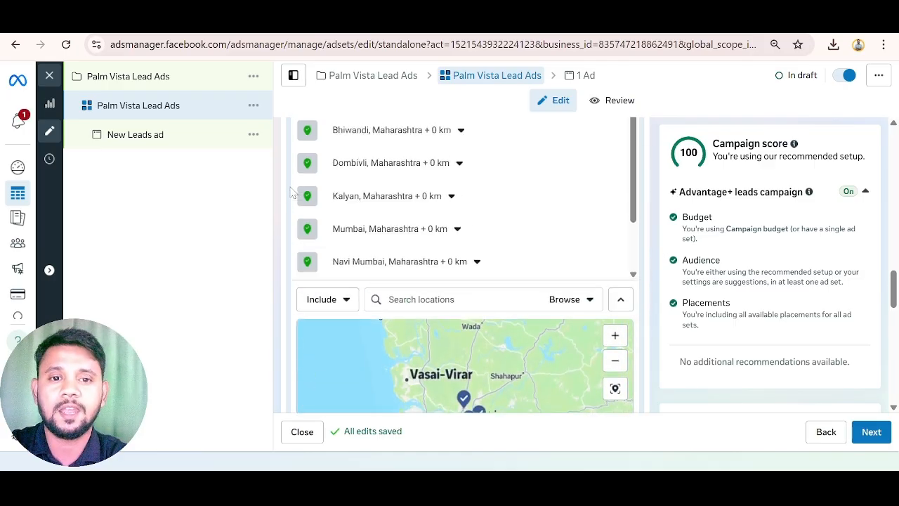
{"action": "scroll", "coordinate": [292, 192], "scroll_direction": "up", "scroll_amount": 1}
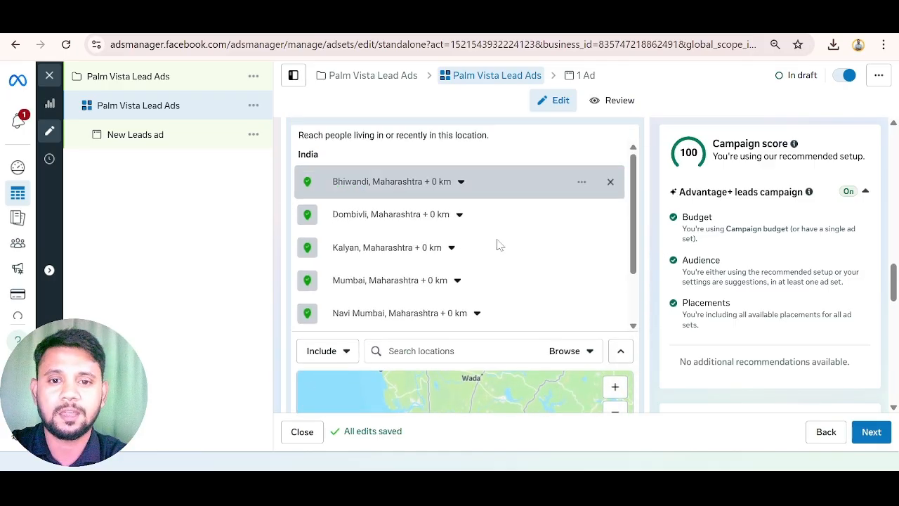
Remove Bhiwandi, Kalyan, Navi Mumbai, Panvel, Thane and Dombivli from the audience locations, keeping only Mumbai.
{"action": "left_click", "coordinate": [610, 182]}
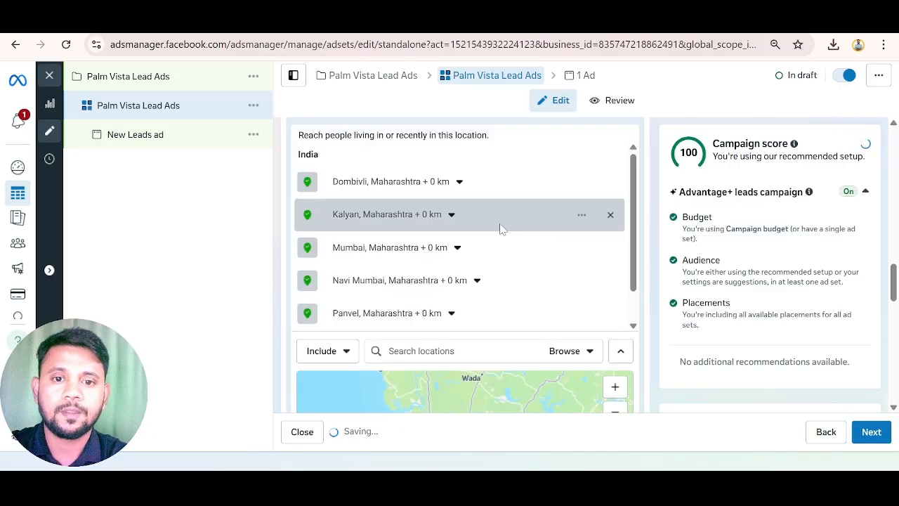
{"action": "left_click", "coordinate": [610, 216]}
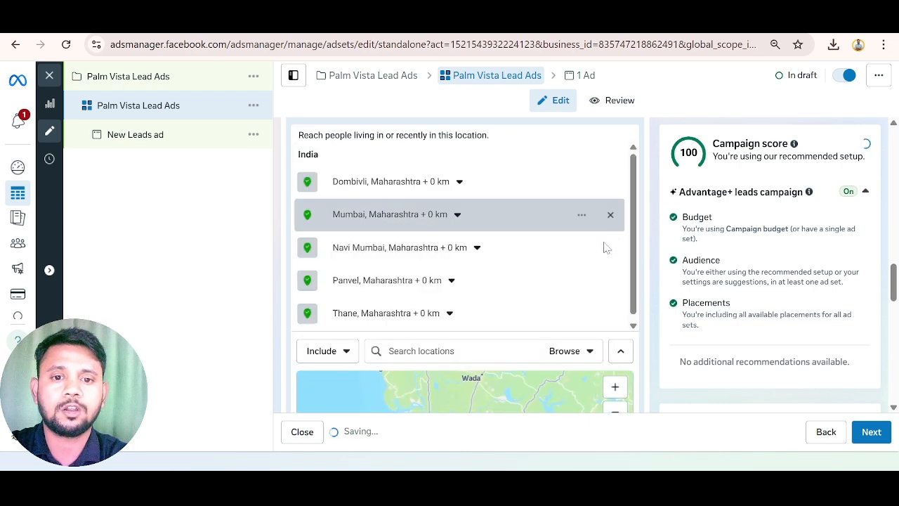
{"action": "left_click", "coordinate": [610, 248]}
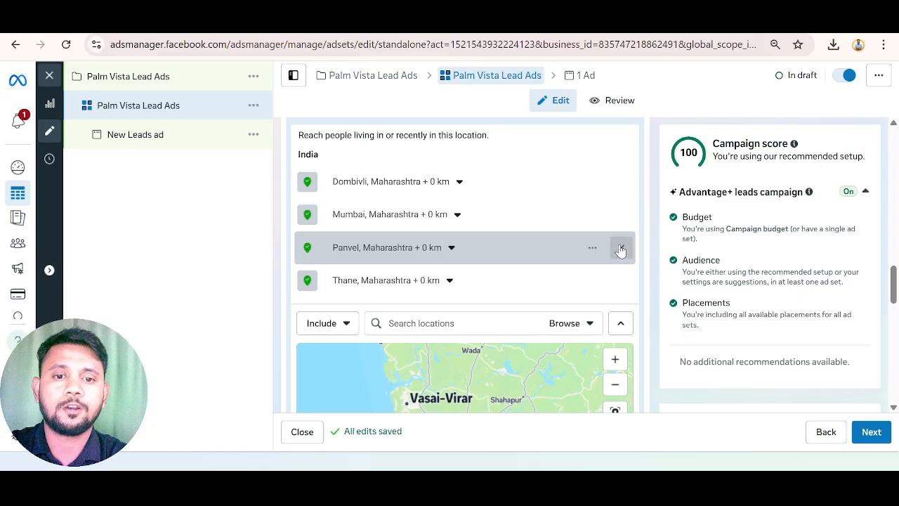
{"action": "left_click", "coordinate": [620, 249]}
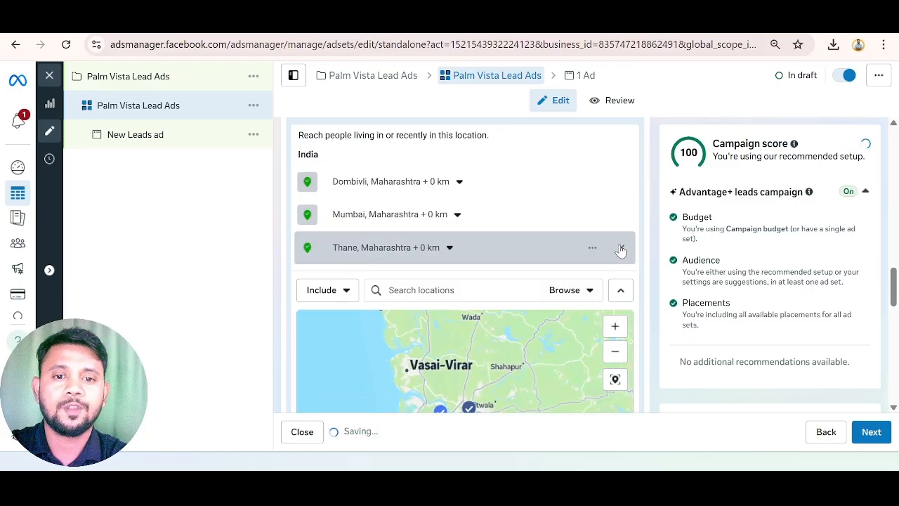
{"action": "left_click", "coordinate": [620, 249]}
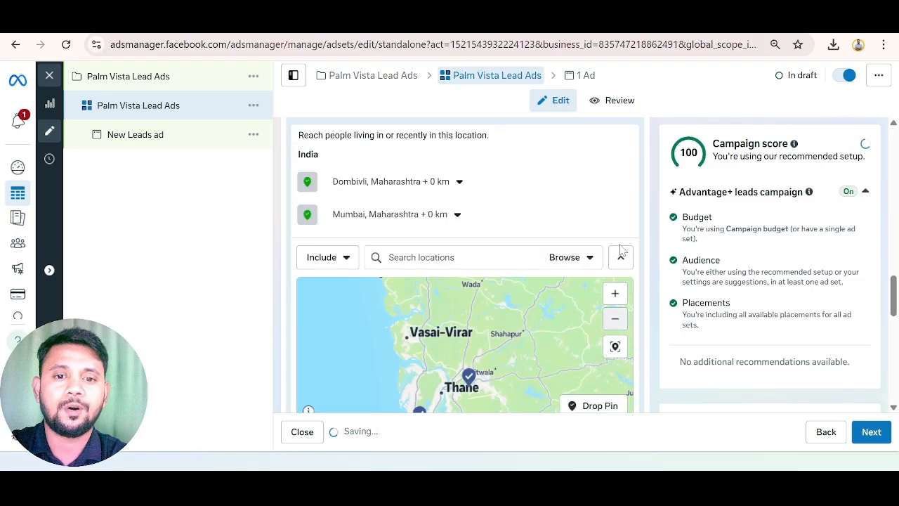
{"action": "left_click", "coordinate": [622, 181]}
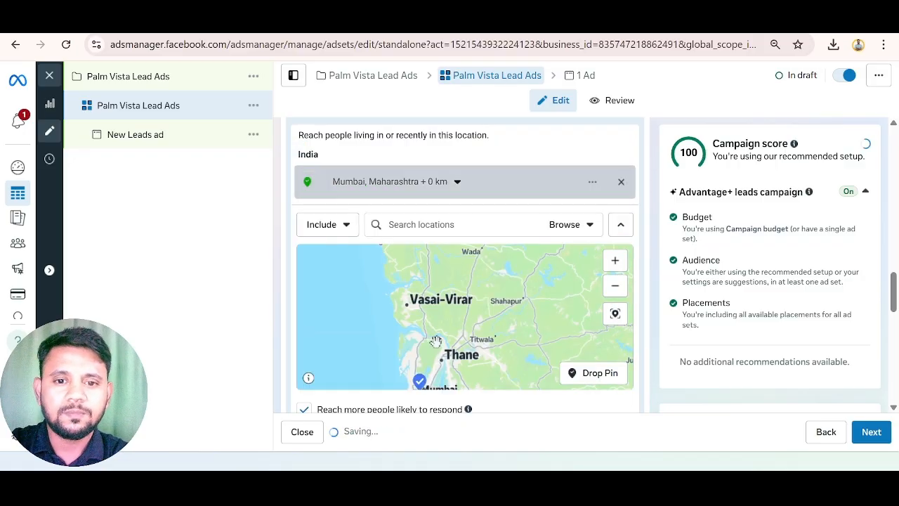
Drop a location pin on Kalyan-Dombivli in the audience map.
{"action": "left_click", "coordinate": [616, 260]}
{"action": "left_click_drag", "start_coordinate": [481, 295], "coordinate": [490, 296]}
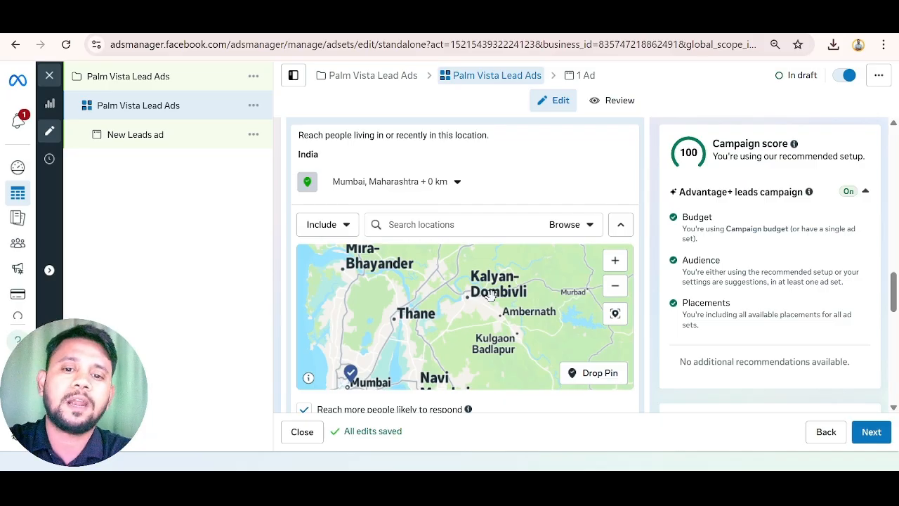
{"action": "left_click", "coordinate": [582, 376]}
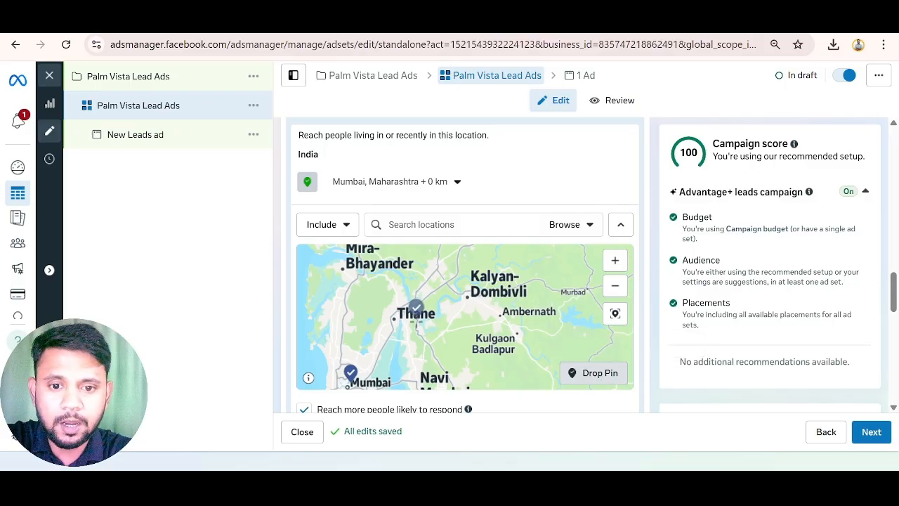
{"action": "left_click", "coordinate": [467, 299]}
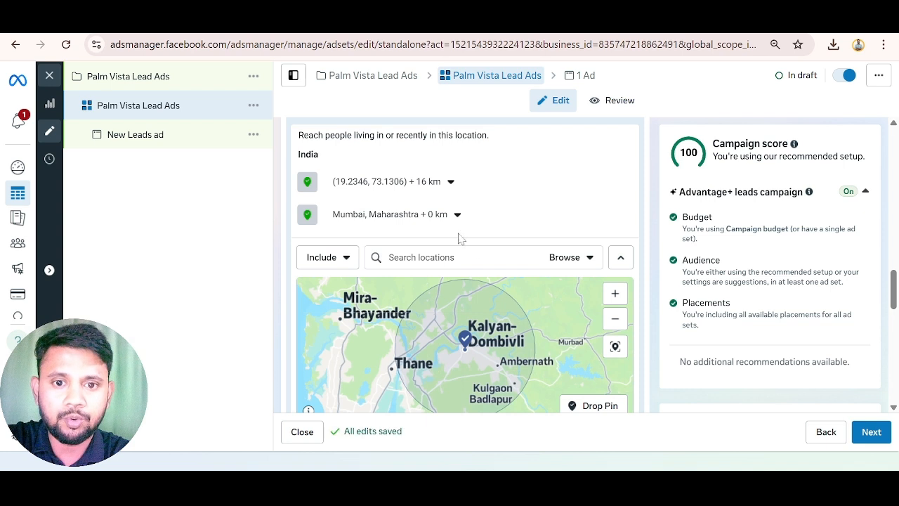
Set the radius of the Kalyan-Dombivli pin to 10 km.
{"action": "left_click", "coordinate": [449, 182]}
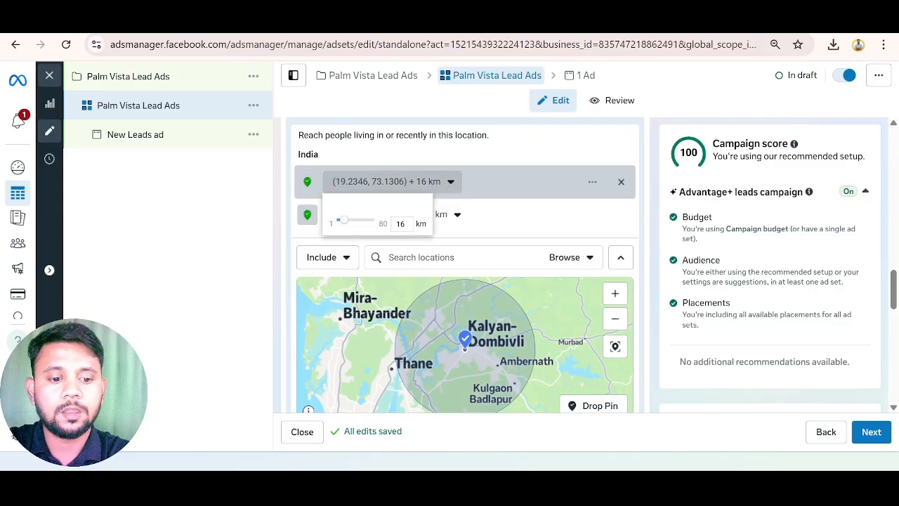
{"action": "double_click", "coordinate": [400, 223]}
{"action": "type", "text": "10"}
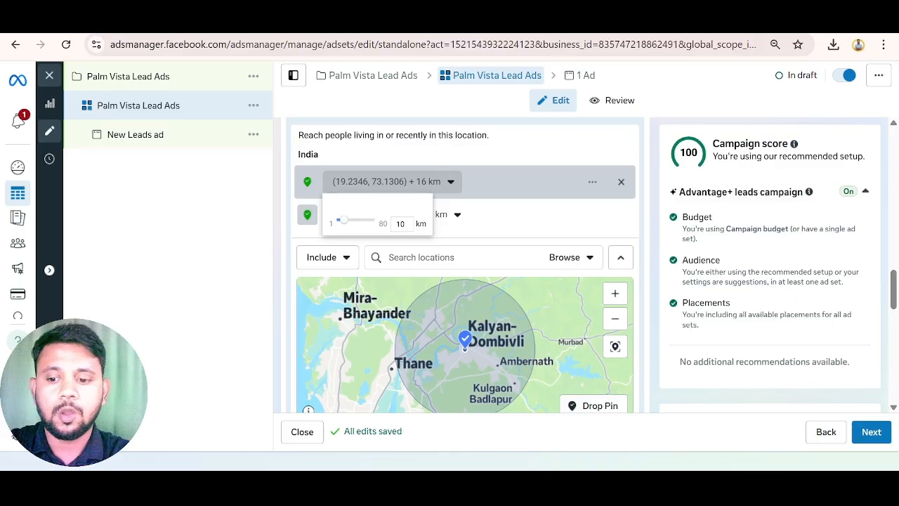
{"action": "key", "text": "Return"}
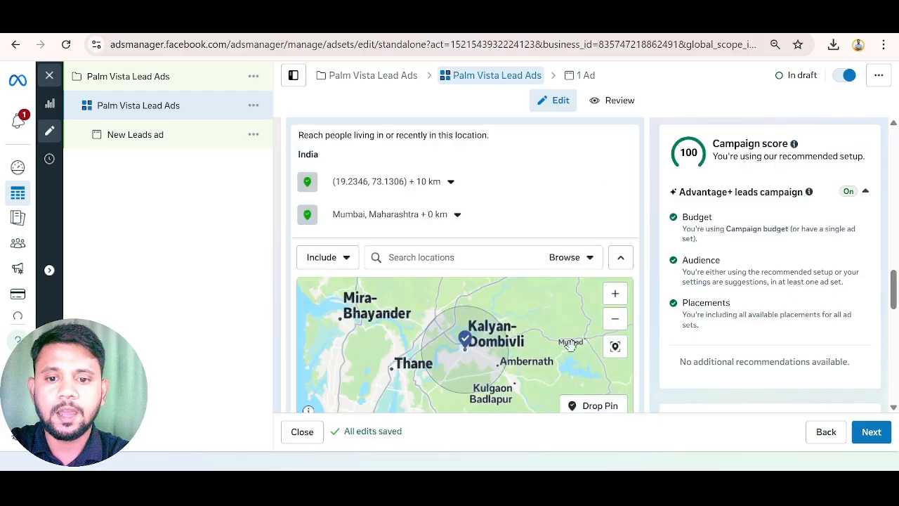
Drop another location pin just north of Navi Mumbai on the audience map.
{"action": "scroll", "coordinate": [577, 326], "scroll_direction": "down", "scroll_amount": 2}
{"action": "left_click", "coordinate": [614, 319]}
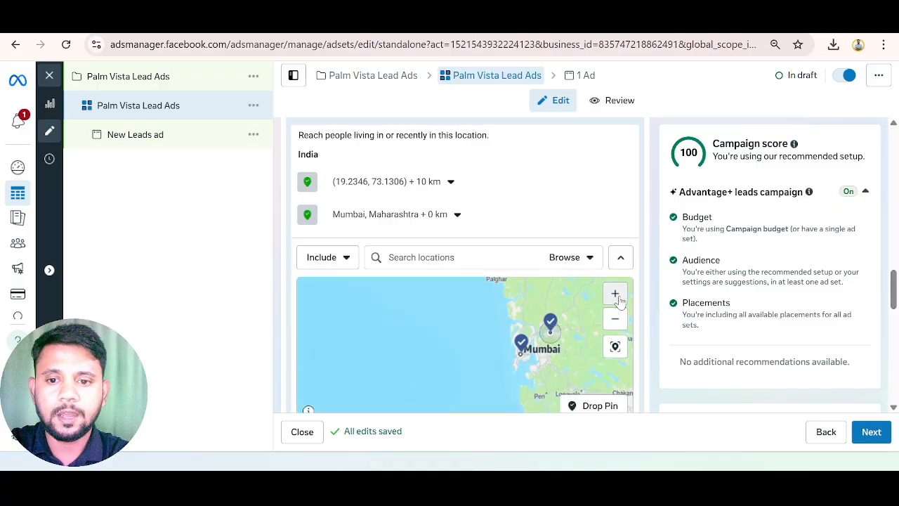
{"action": "left_click", "coordinate": [615, 294]}
{"action": "left_click_drag", "start_coordinate": [555, 326], "coordinate": [417, 325]}
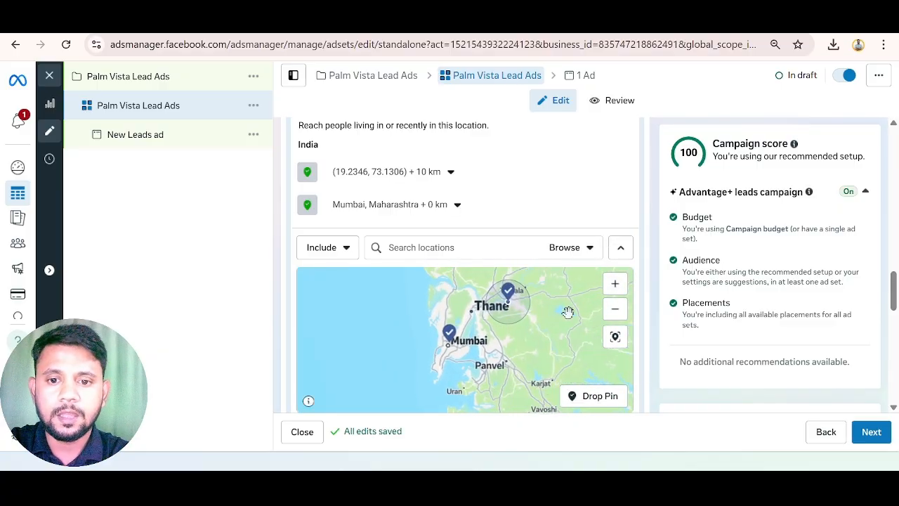
{"action": "left_click", "coordinate": [613, 288]}
{"action": "left_click_drag", "start_coordinate": [586, 292], "coordinate": [476, 344]}
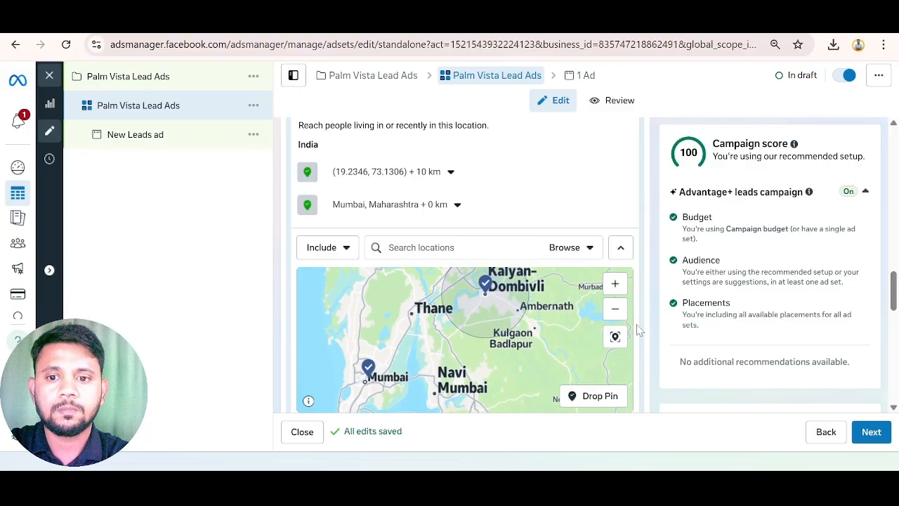
{"action": "left_click", "coordinate": [593, 396]}
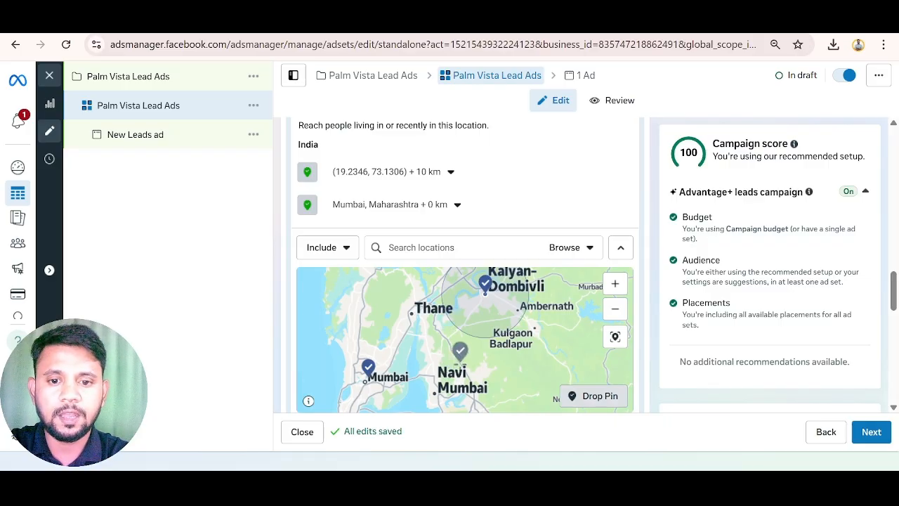
{"action": "left_click", "coordinate": [460, 362]}
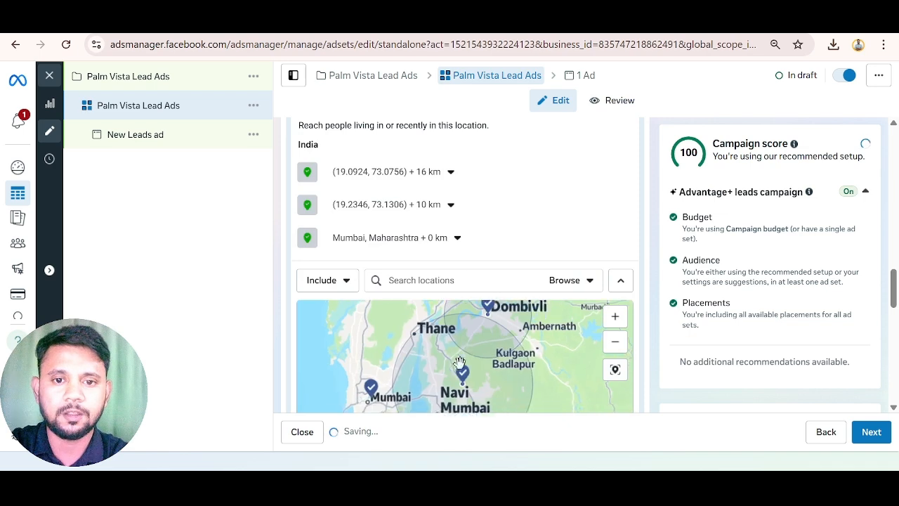
Reduce the radius of the pin near Navi Mumbai to 11 km and finally to 10 km.
{"action": "left_click", "coordinate": [450, 172]}
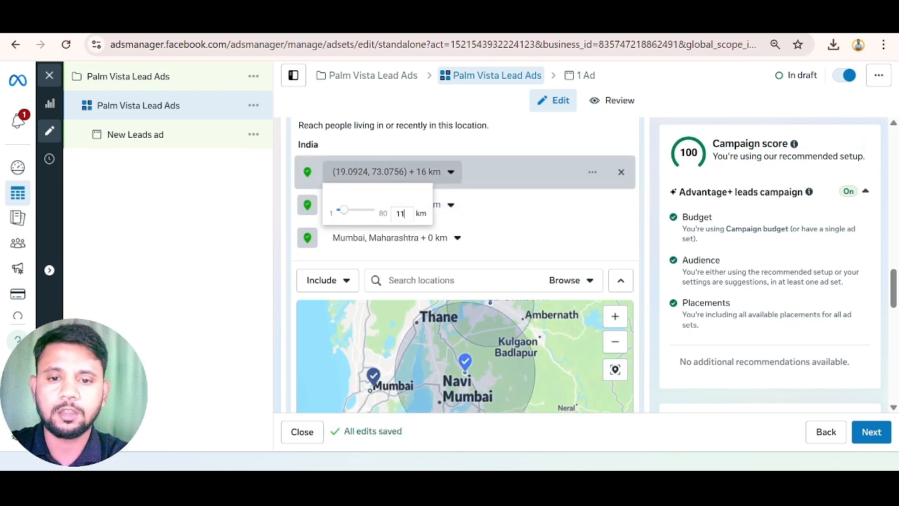
{"action": "key", "text": "Return"}
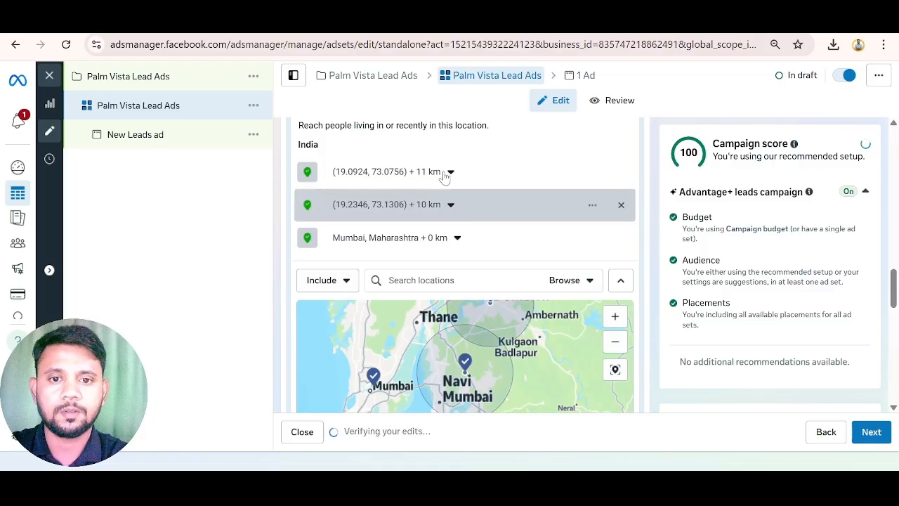
{"action": "left_click", "coordinate": [445, 175]}
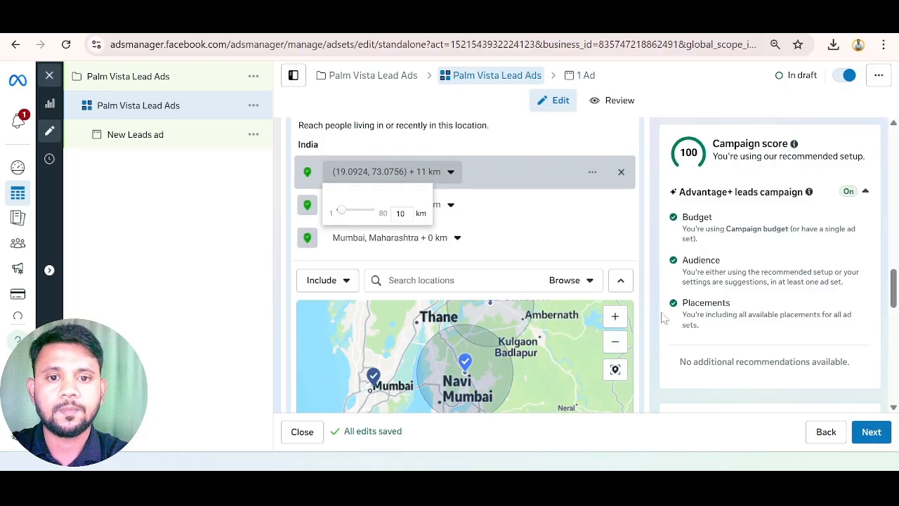
{"action": "key", "text": "Return"}
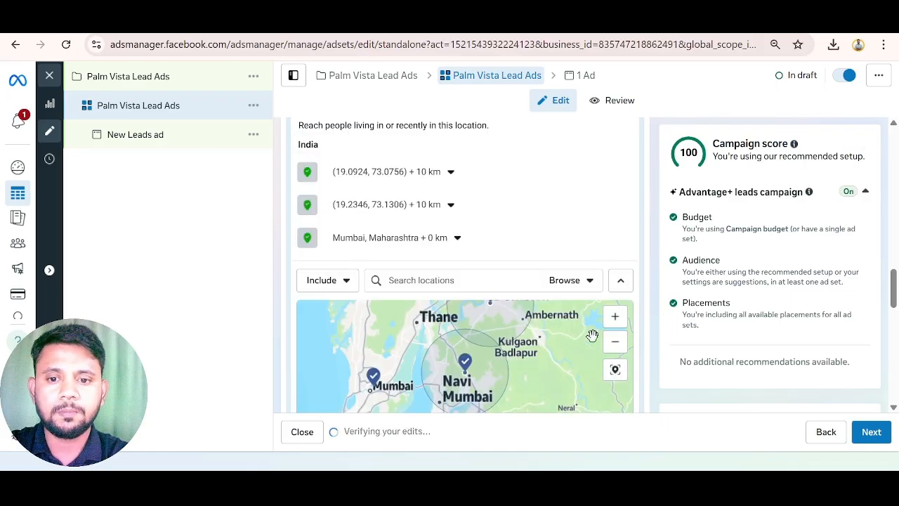
{"action": "left_click", "coordinate": [617, 342]}
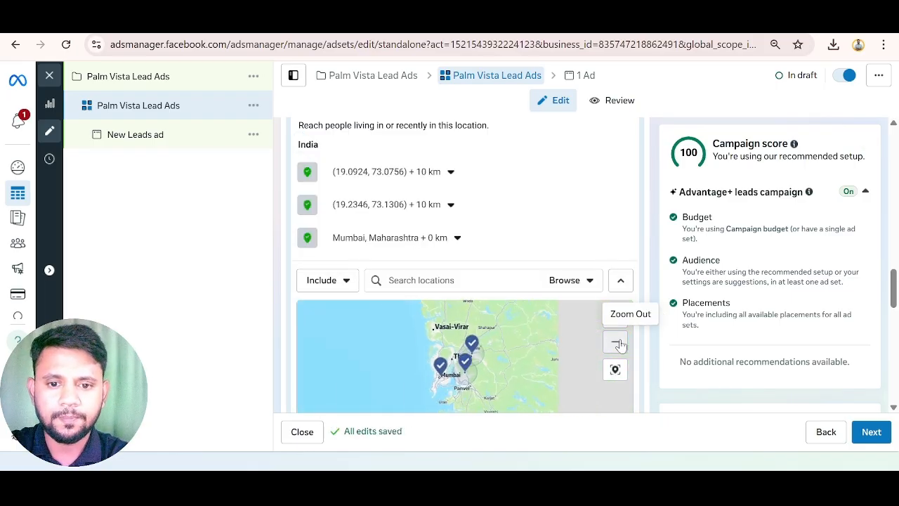
{"action": "left_click", "coordinate": [615, 319]}
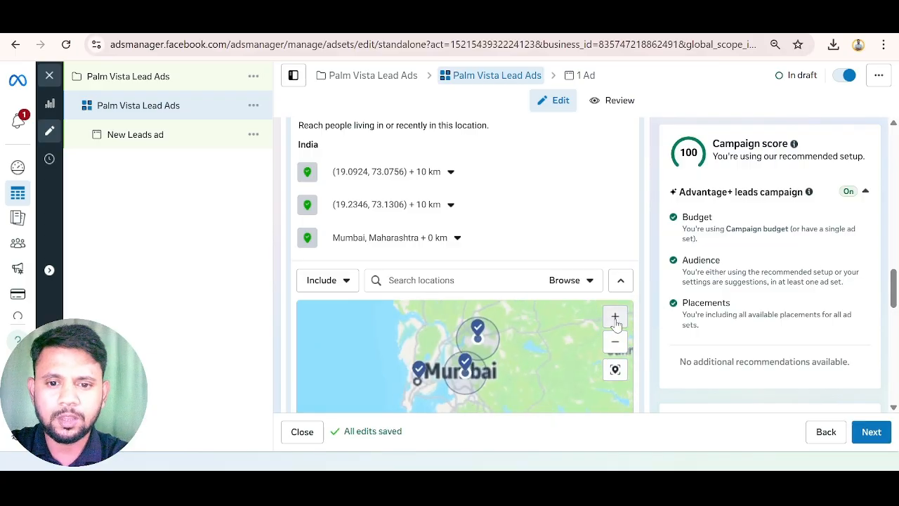
{"action": "scroll", "coordinate": [612, 330], "scroll_direction": "down", "scroll_amount": 1}
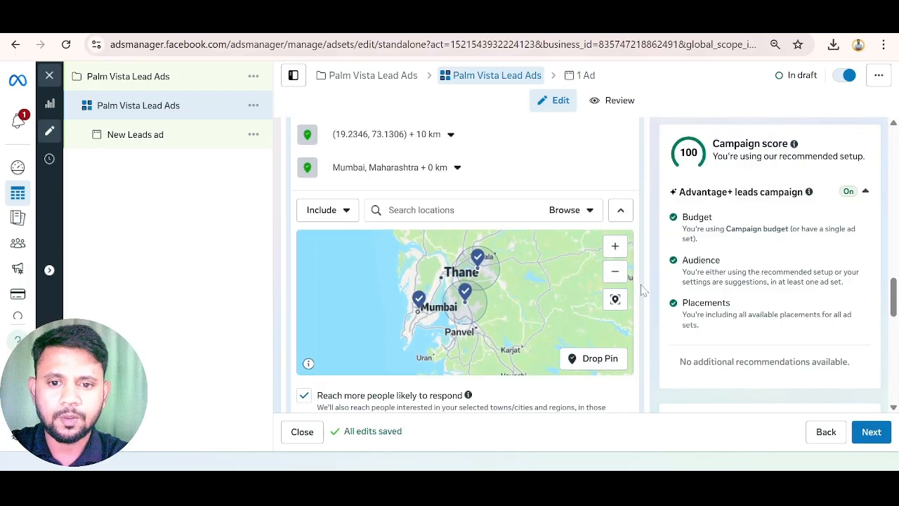
Drop a location pin just north of Thane on the audience map and set its radius to 10 km.
{"action": "left_click", "coordinate": [600, 360]}
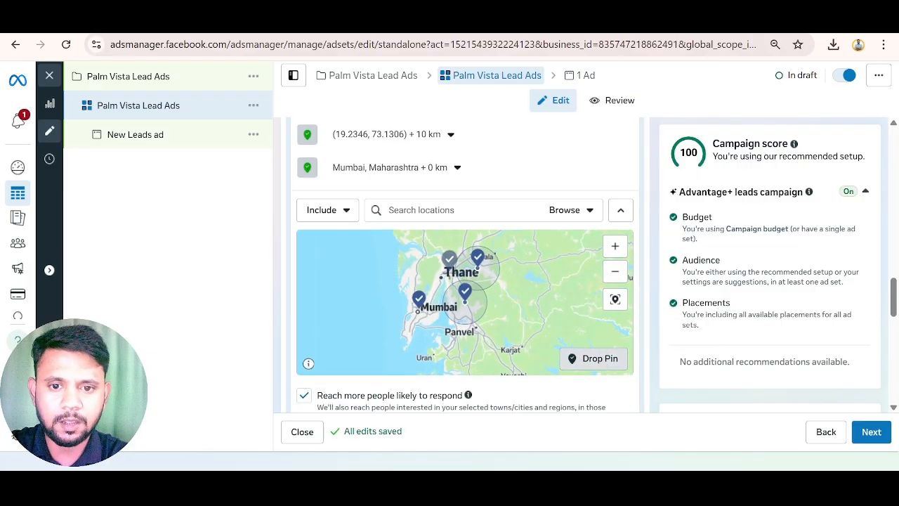
{"action": "left_click", "coordinate": [449, 271]}
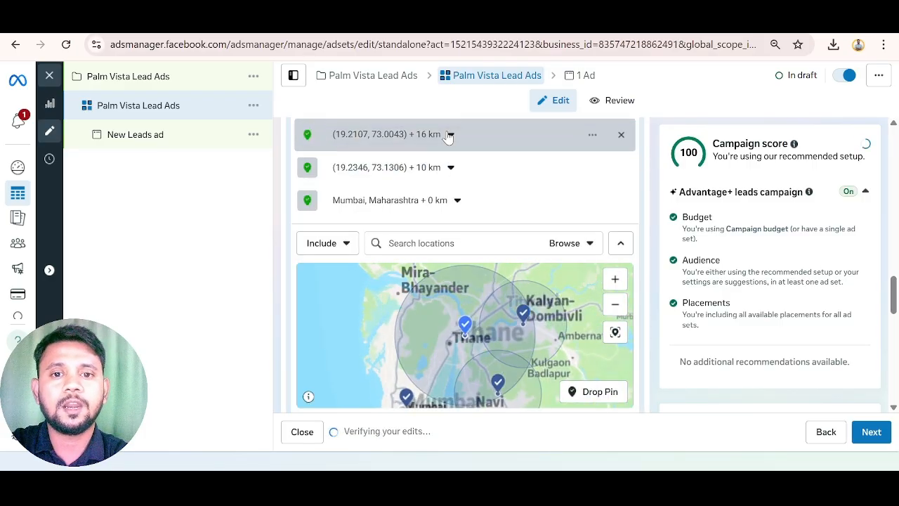
{"action": "left_click", "coordinate": [449, 135]}
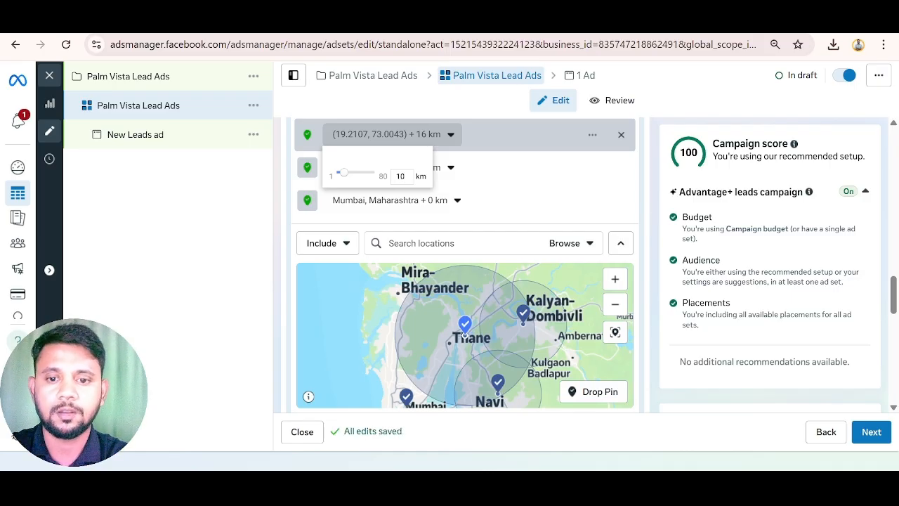
{"action": "key", "text": "Return"}
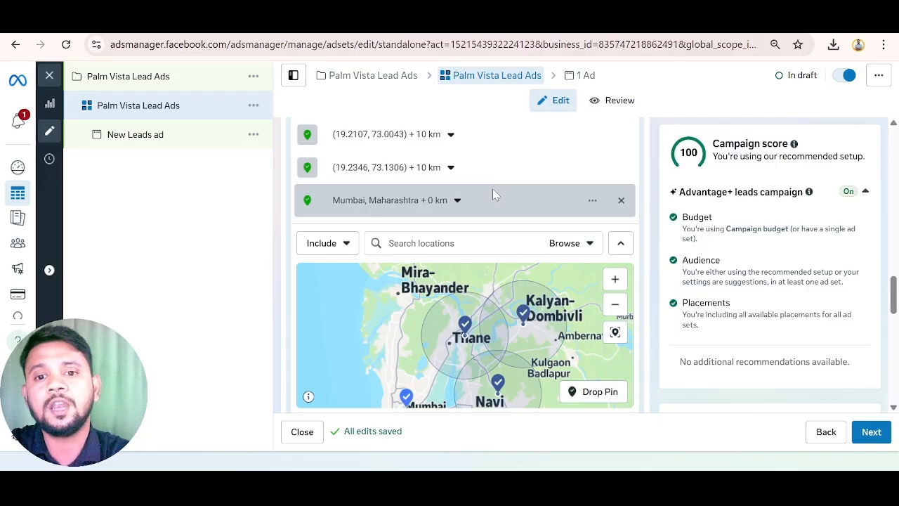
Remove the Mumbai, Maharashtra entry from the included audience locations.
{"action": "left_click", "coordinate": [614, 303]}
{"action": "left_click_drag", "start_coordinate": [522, 305], "coordinate": [552, 310]}
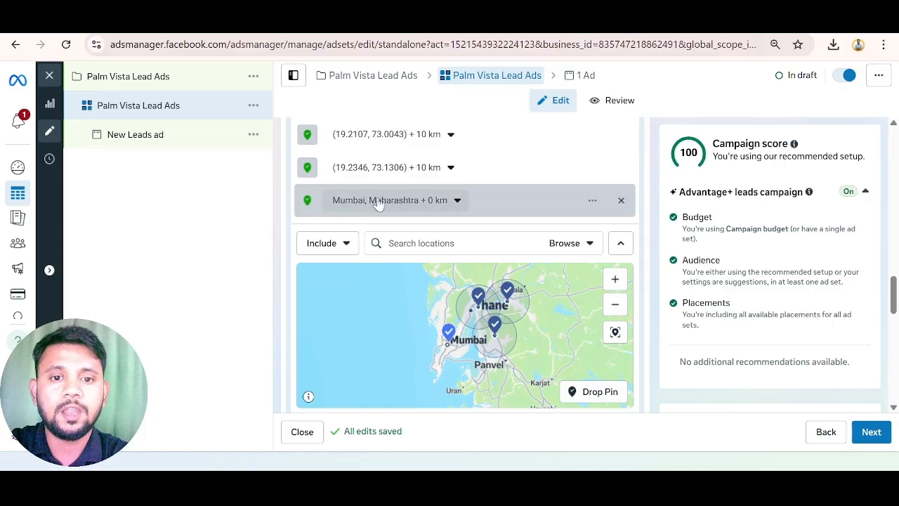
{"action": "left_click", "coordinate": [621, 202]}
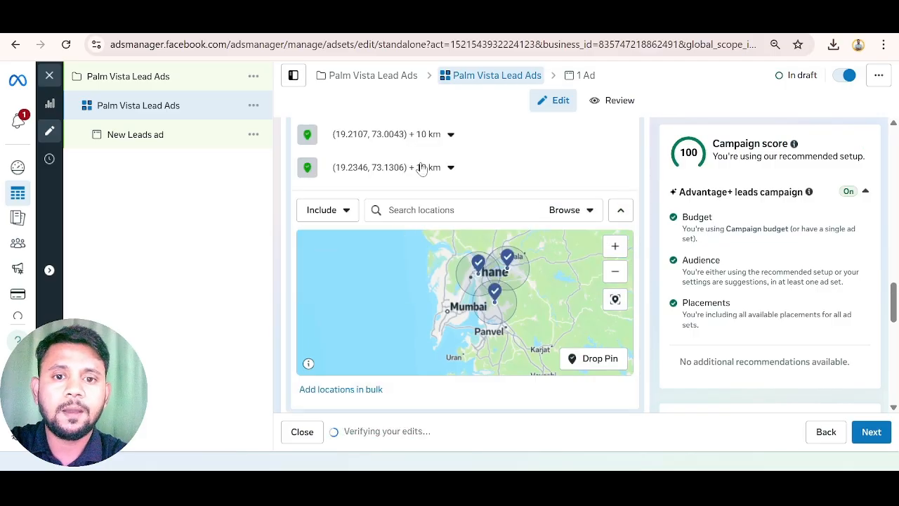
Drop a location pin just north of the Mumbai label on the audience map.
{"action": "scroll", "coordinate": [396, 205], "scroll_direction": "up", "scroll_amount": 1}
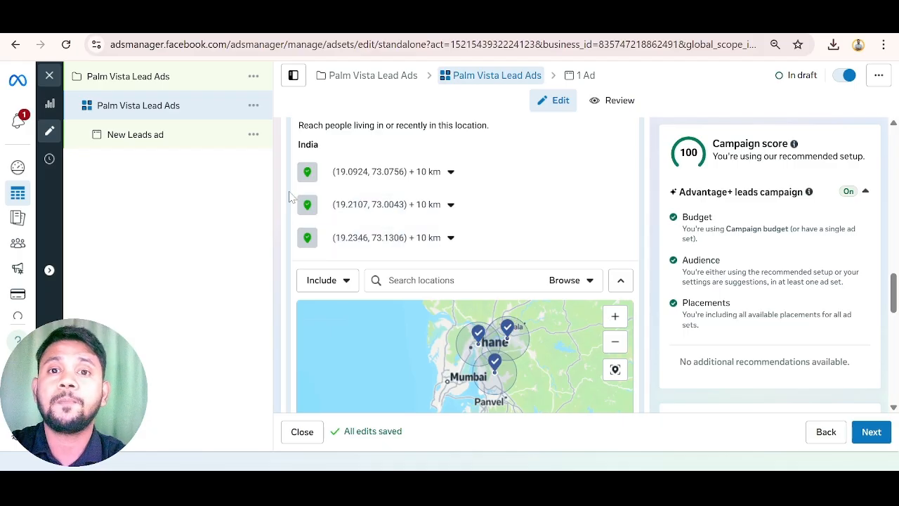
{"action": "scroll", "coordinate": [289, 197], "scroll_direction": "down", "scroll_amount": 1}
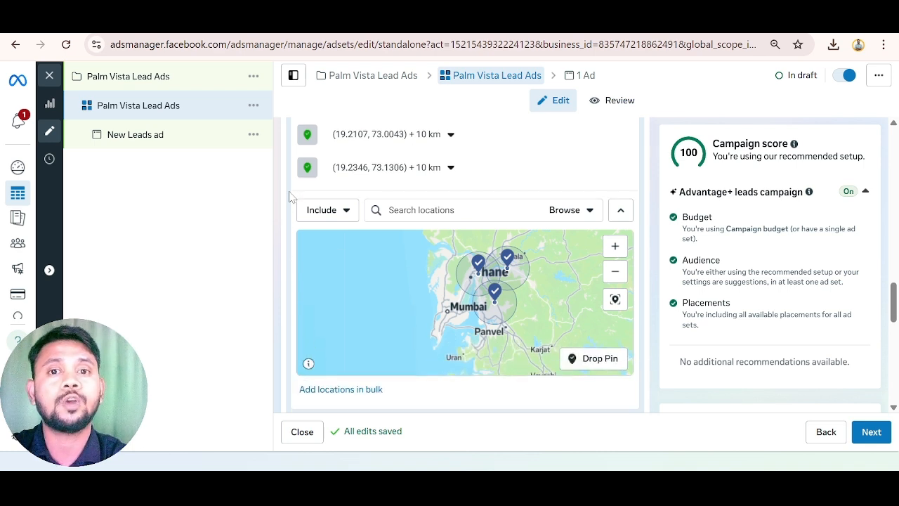
{"action": "left_click", "coordinate": [595, 360]}
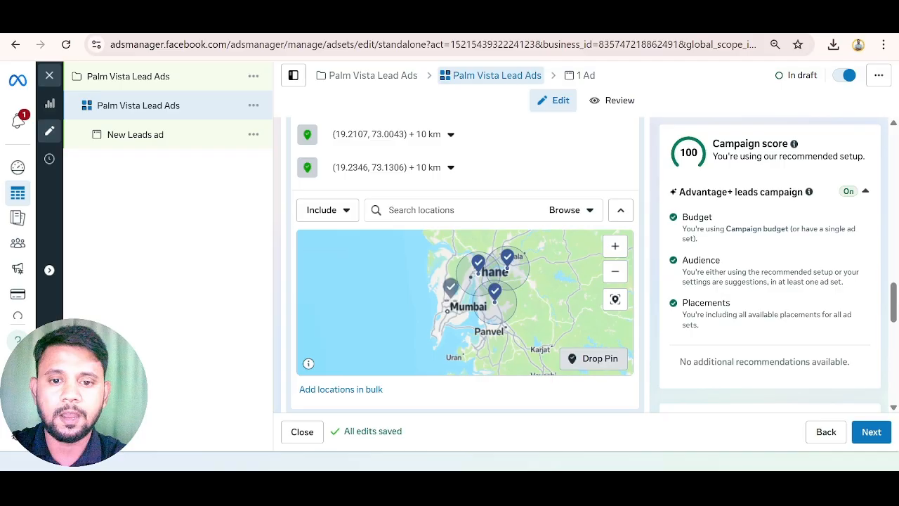
{"action": "left_click", "coordinate": [450, 298]}
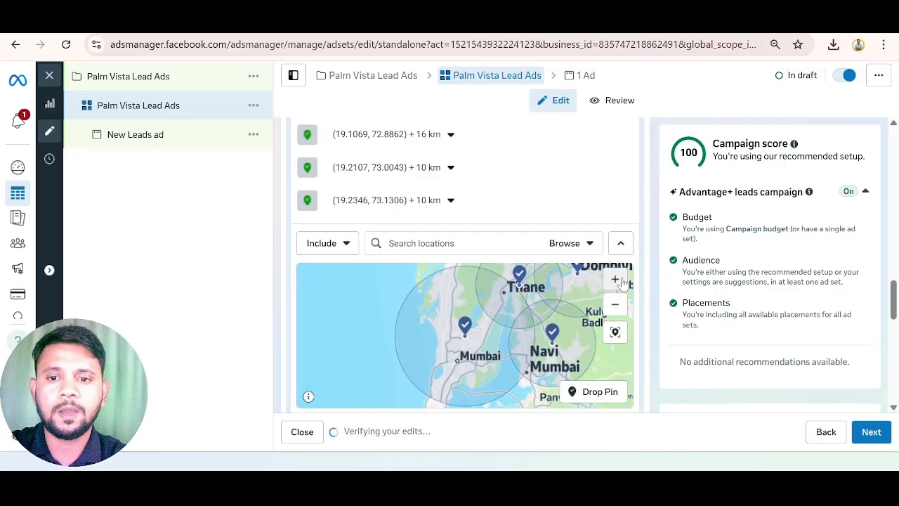
Drop another location pin by Panvel, south of Navi Mumbai, and set its radius to 10 km.
{"action": "left_click", "coordinate": [615, 305]}
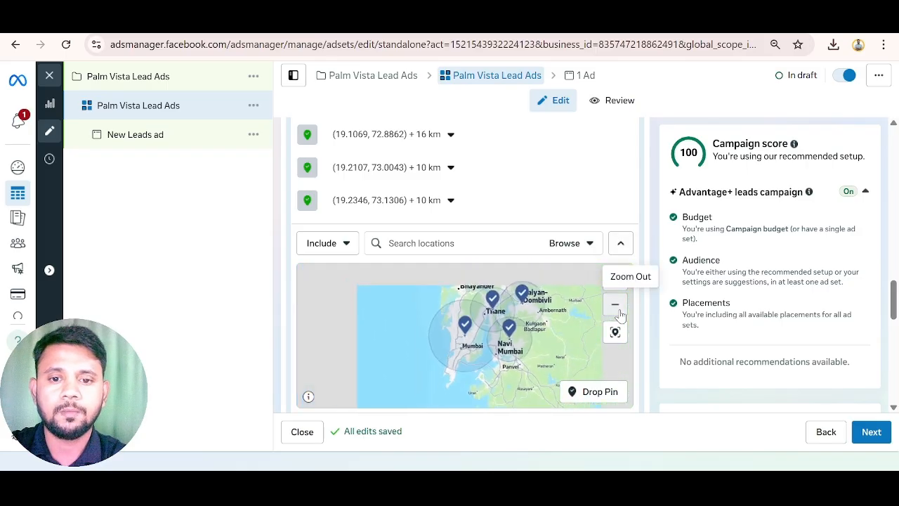
{"action": "left_click", "coordinate": [601, 391]}
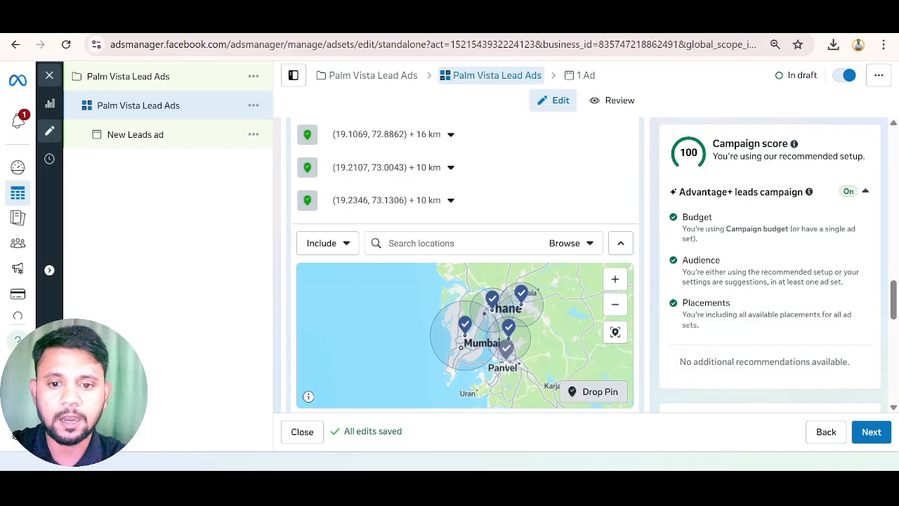
{"action": "left_click", "coordinate": [506, 359]}
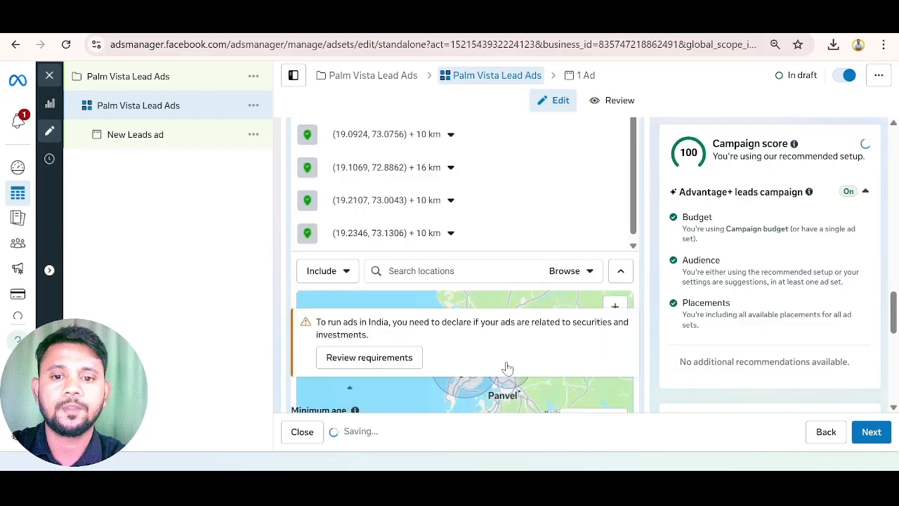
{"action": "scroll", "coordinate": [449, 170], "scroll_direction": "up", "scroll_amount": 2}
{"action": "left_click", "coordinate": [451, 173]}
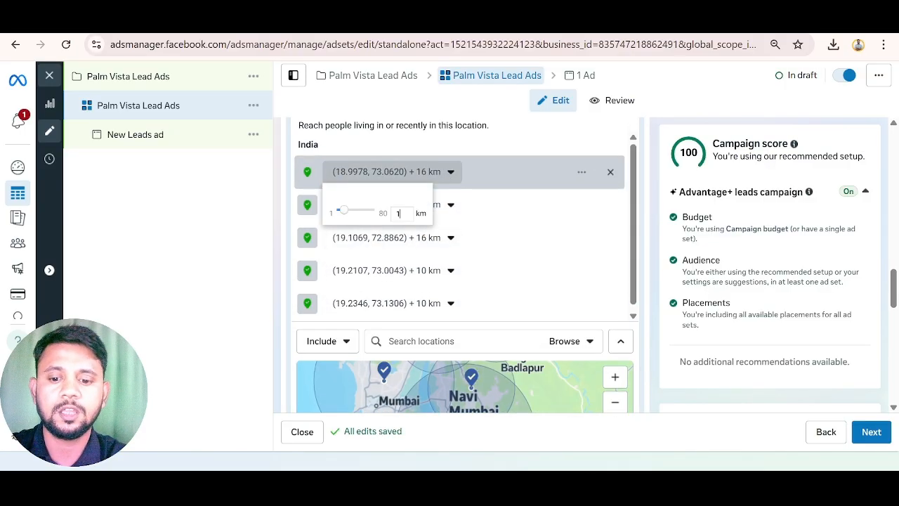
{"action": "key", "text": "Return"}
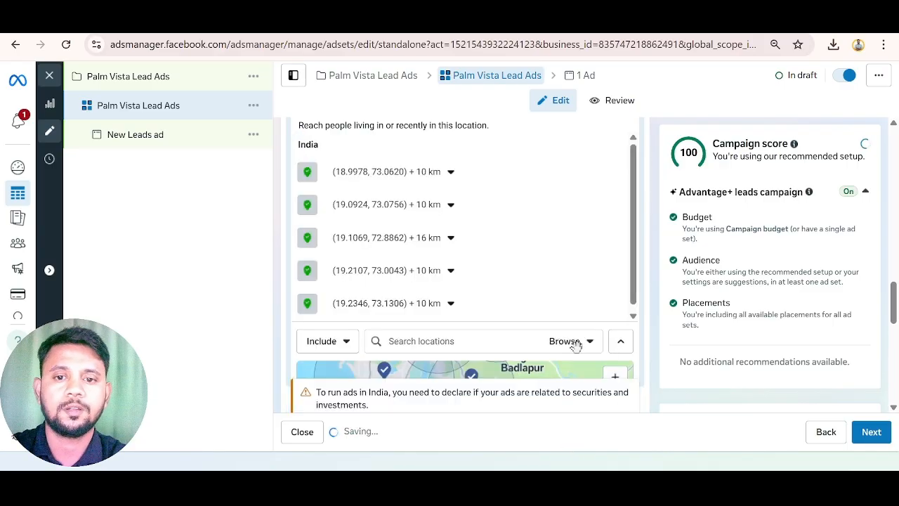
{"action": "scroll", "coordinate": [659, 290], "scroll_direction": "down", "scroll_amount": 2}
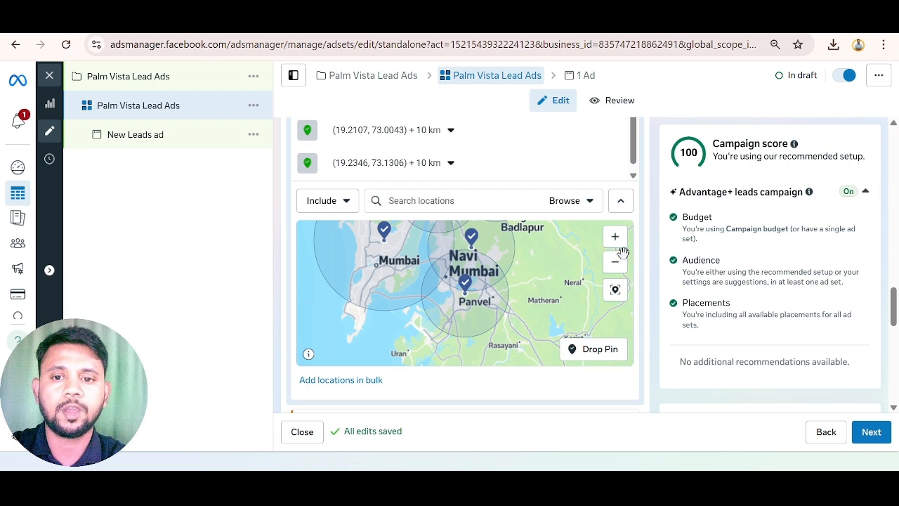
{"action": "left_click_drag", "start_coordinate": [545, 262], "coordinate": [547, 350]}
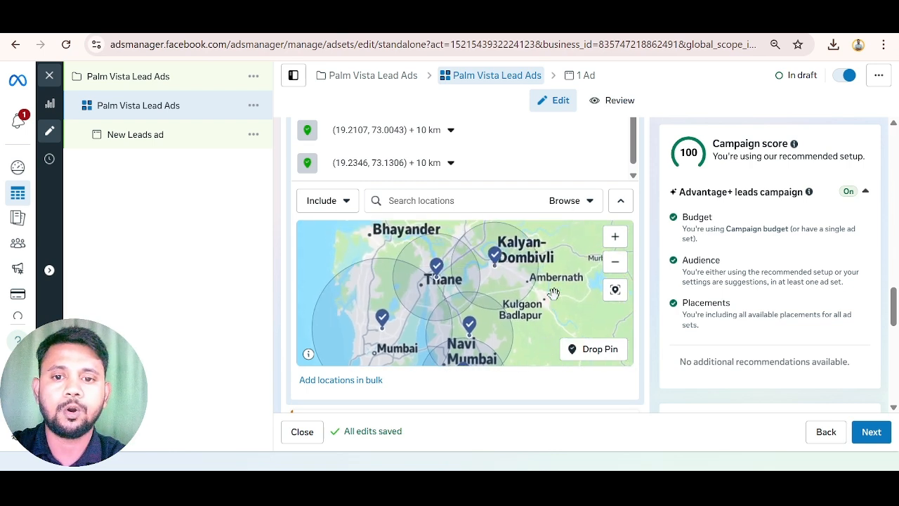
{"action": "mouse_move", "coordinate": [552, 278]}
{"action": "left_mouse_down"}
{"action": "mouse_move", "coordinate": [550, 316]}
{"action": "mouse_move", "coordinate": [521, 321]}
{"action": "mouse_move", "coordinate": [549, 308]}
{"action": "mouse_move", "coordinate": [557, 288]}
{"action": "left_mouse_up"}
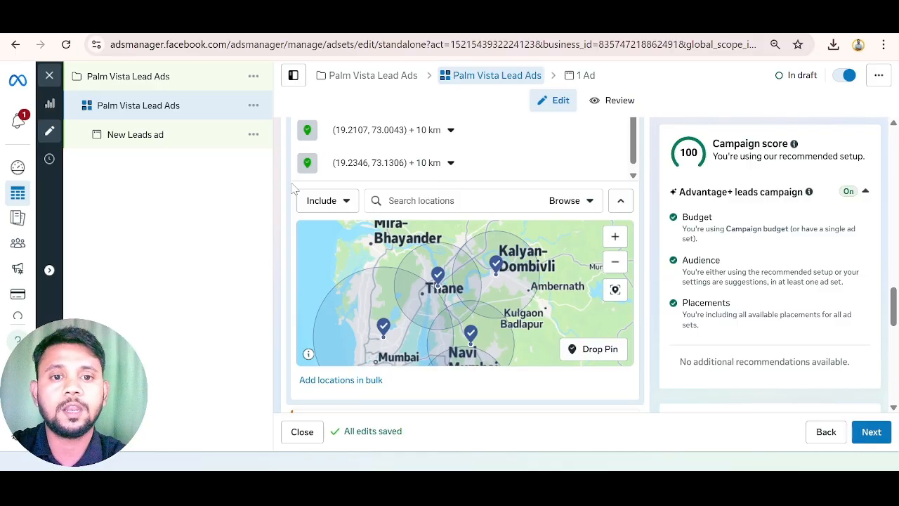
Expand the suggestions of the suggested audience to show its age, gender and detailed targeting settings.
{"action": "scroll", "coordinate": [293, 188], "scroll_direction": "down", "scroll_amount": 3}
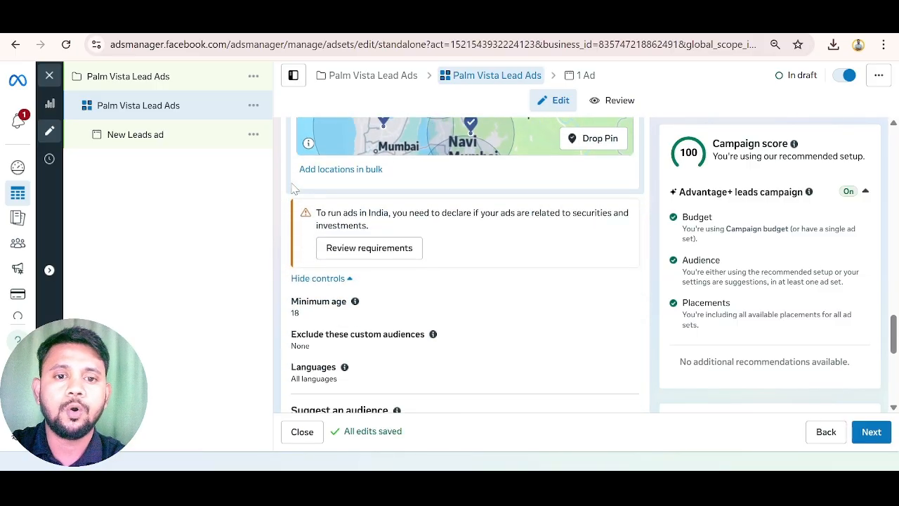
{"action": "scroll", "coordinate": [293, 188], "scroll_direction": "down", "scroll_amount": 2}
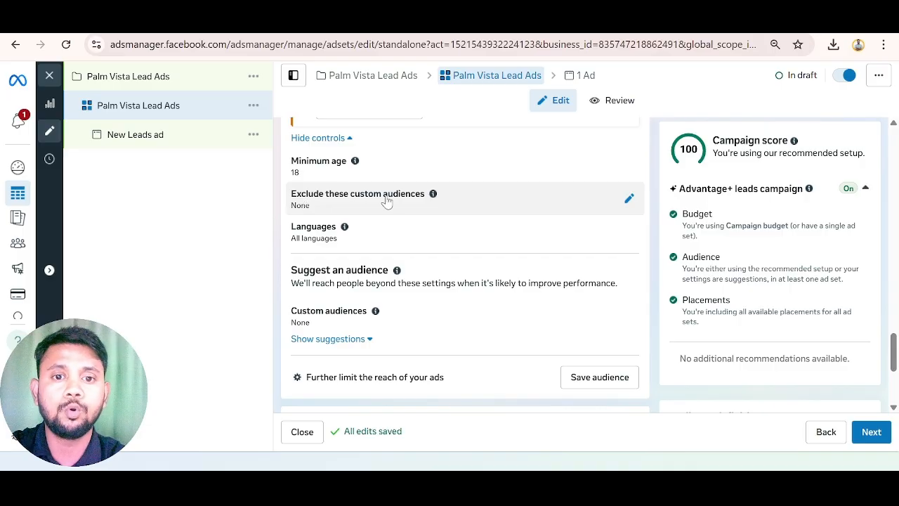
{"action": "scroll", "coordinate": [325, 234], "scroll_direction": "down", "scroll_amount": 1}
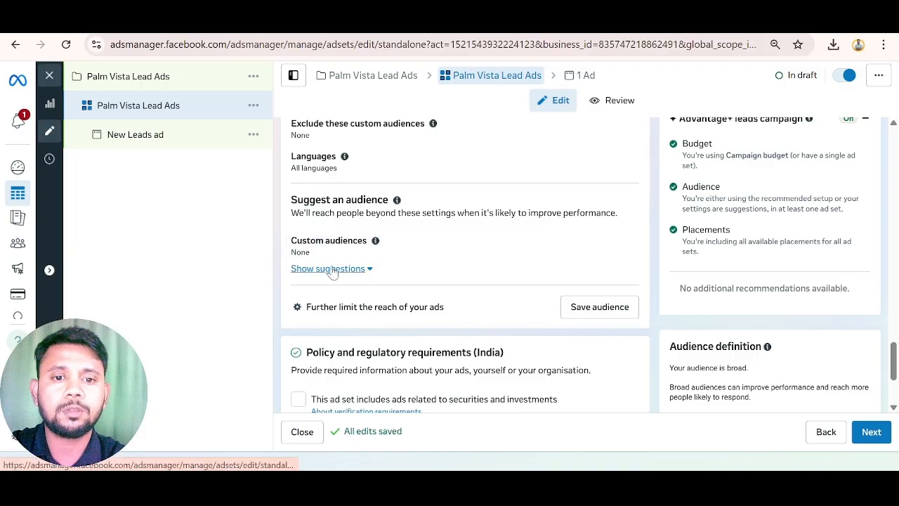
{"action": "left_click", "coordinate": [330, 269]}
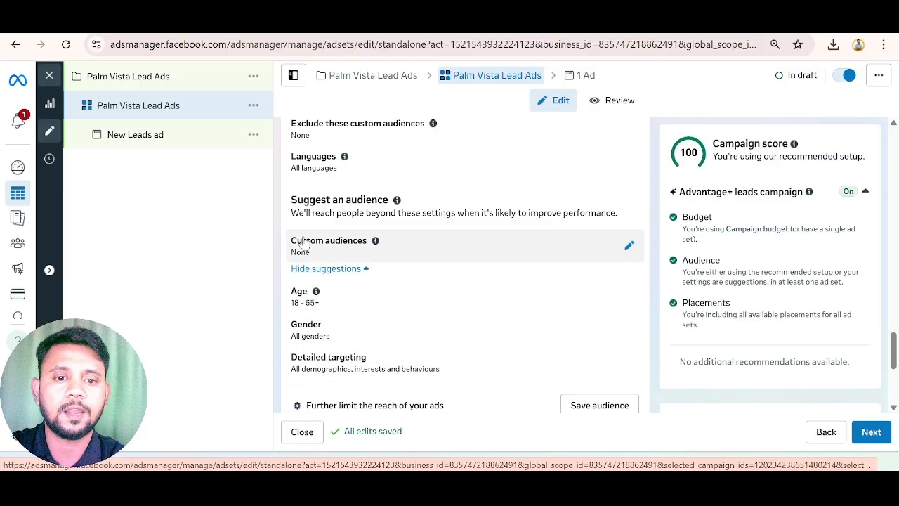
Set the minimum age of the suggested audience to 25, leaving the maximum at 65+.
{"action": "scroll", "coordinate": [288, 225], "scroll_direction": "down", "scroll_amount": 1}
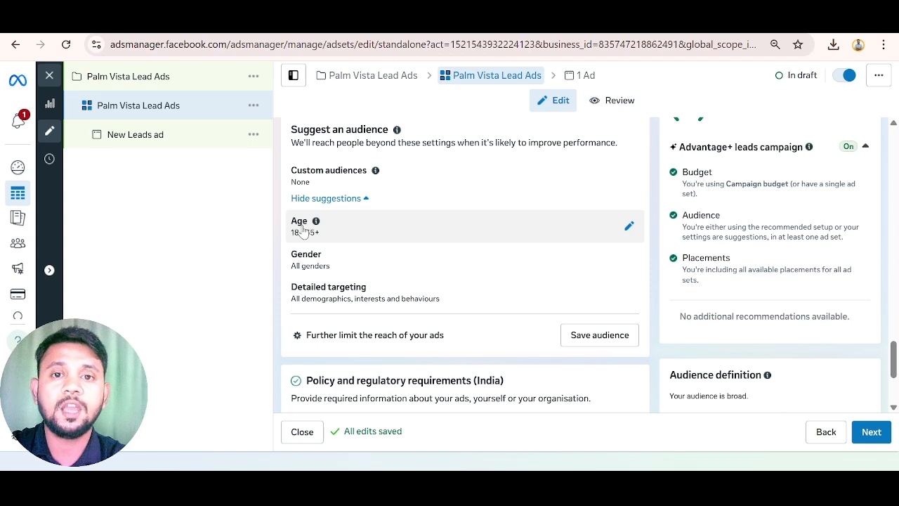
{"action": "left_click", "coordinate": [629, 229]}
{"action": "scroll", "coordinate": [629, 229], "scroll_direction": "down", "scroll_amount": 3}
{"action": "scroll", "coordinate": [316, 257], "scroll_direction": "up", "scroll_amount": 2}
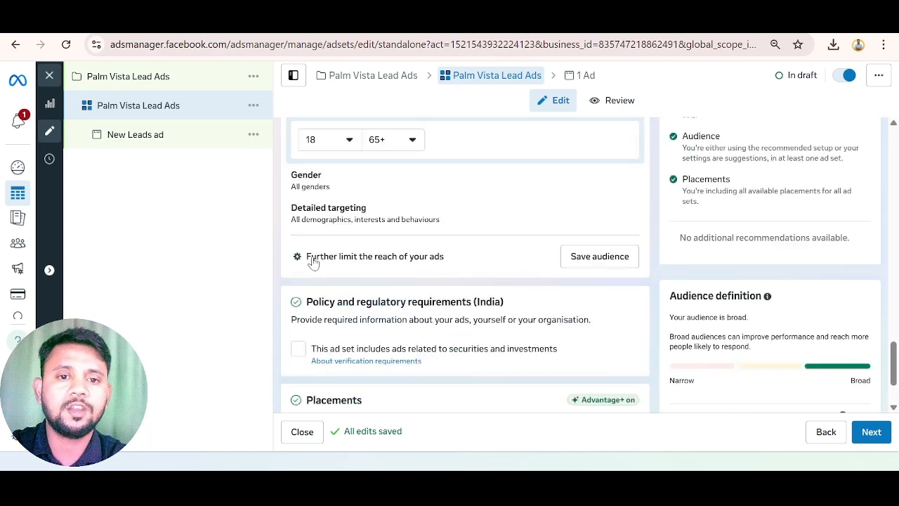
{"action": "scroll", "coordinate": [351, 187], "scroll_direction": "up", "scroll_amount": 1}
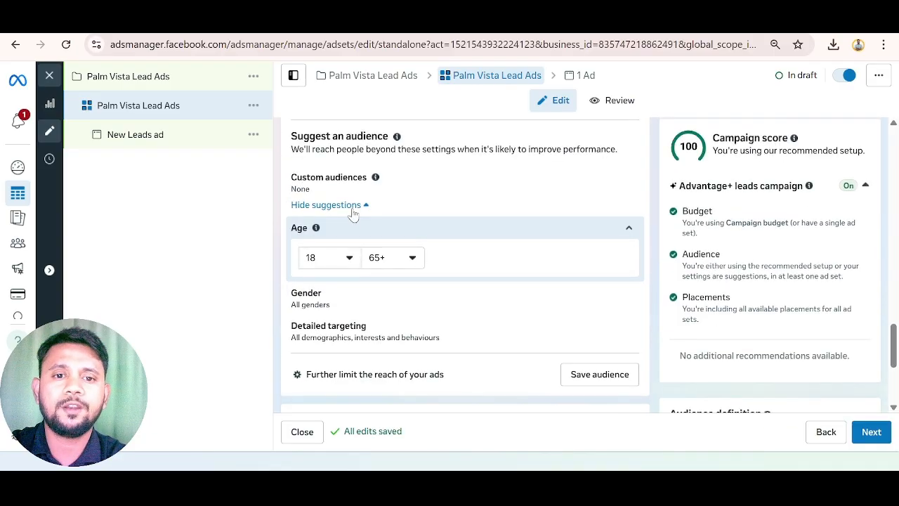
{"action": "left_click", "coordinate": [349, 258]}
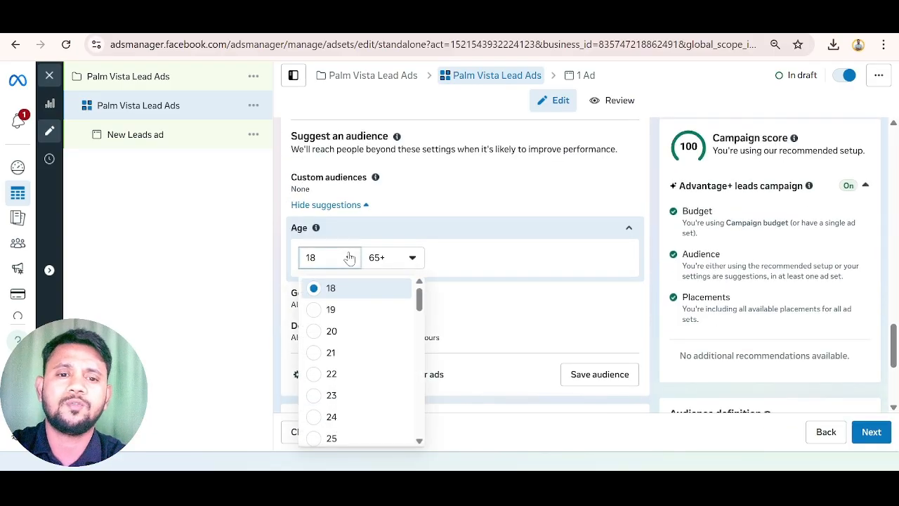
{"action": "scroll", "coordinate": [341, 377], "scroll_direction": "down", "scroll_amount": 2}
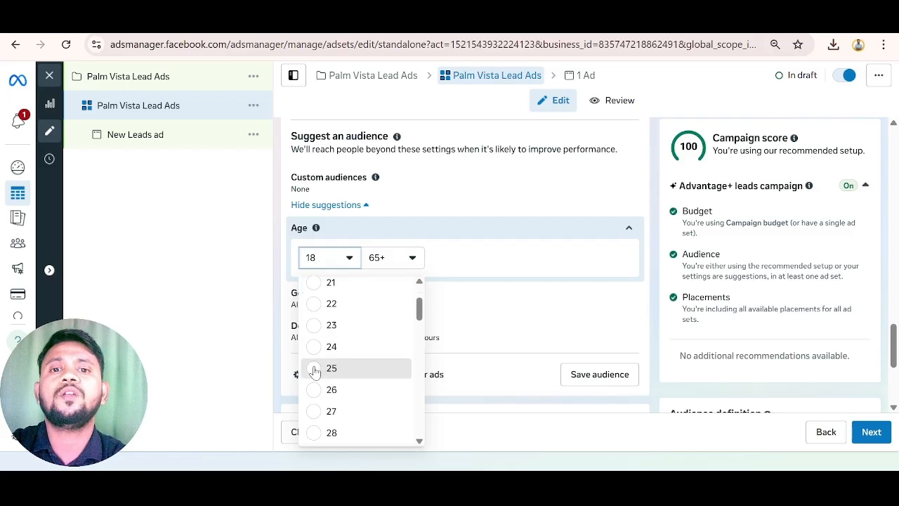
{"action": "left_click", "coordinate": [314, 372]}
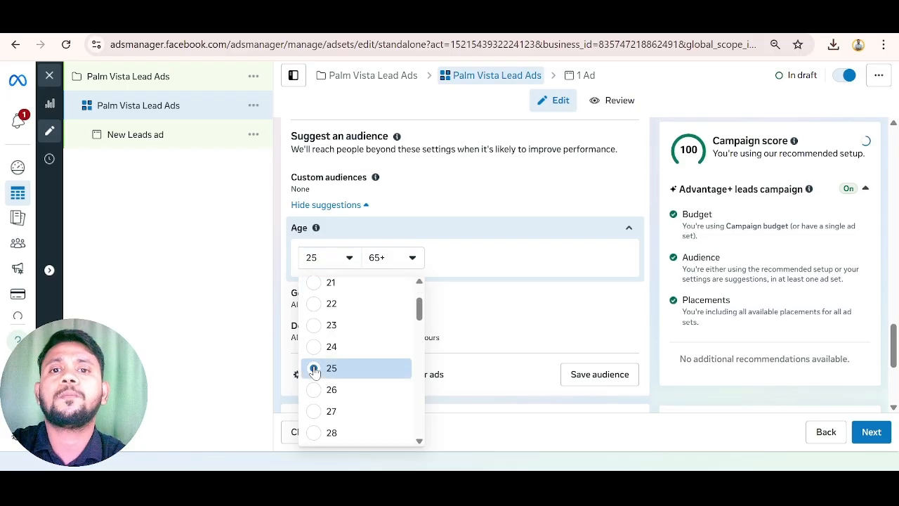
{"action": "left_click", "coordinate": [413, 258]}
{"action": "left_click", "coordinate": [472, 248]}
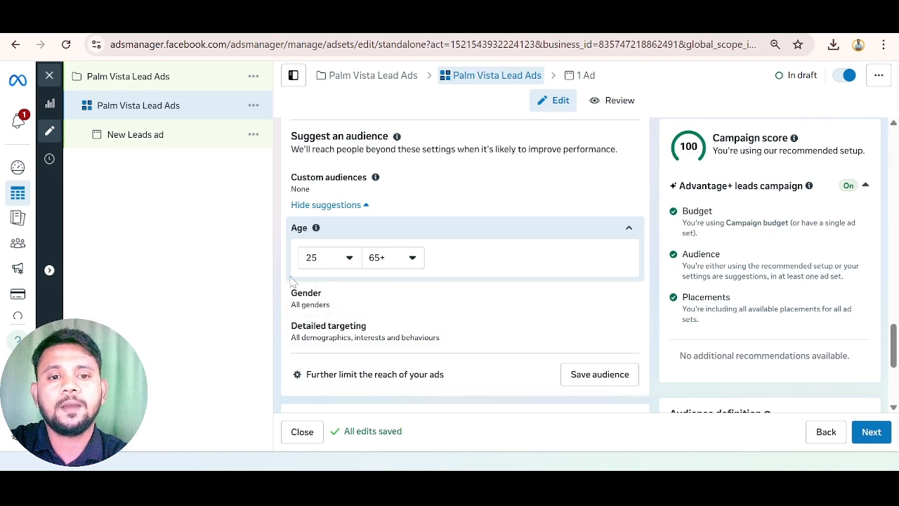
Open the detailed targeting of the suggested audience for editing.
{"action": "scroll", "coordinate": [355, 295], "scroll_direction": "down", "scroll_amount": 1}
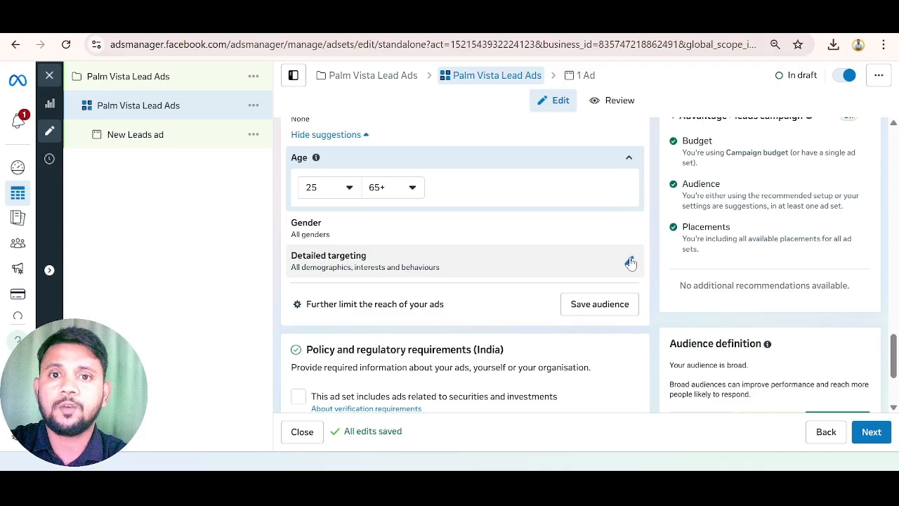
{"action": "left_click", "coordinate": [629, 262]}
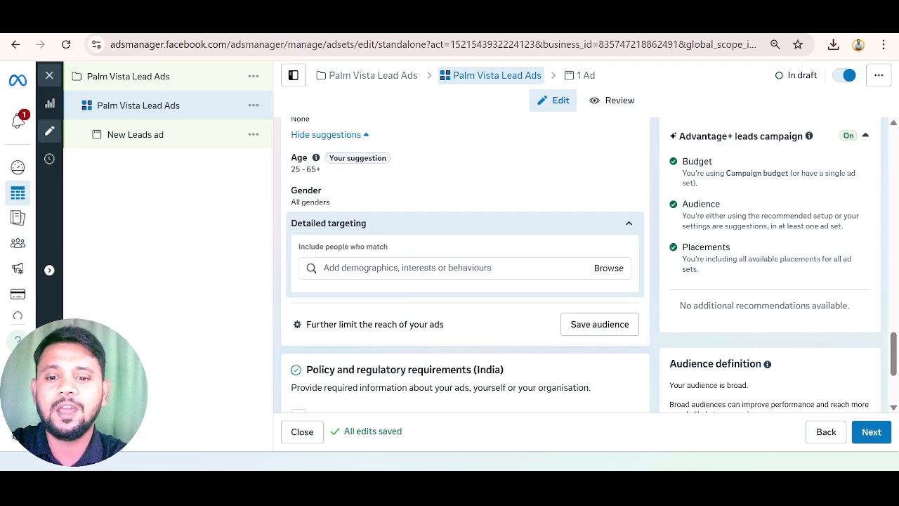
{"action": "left_click", "coordinate": [531, 411]}
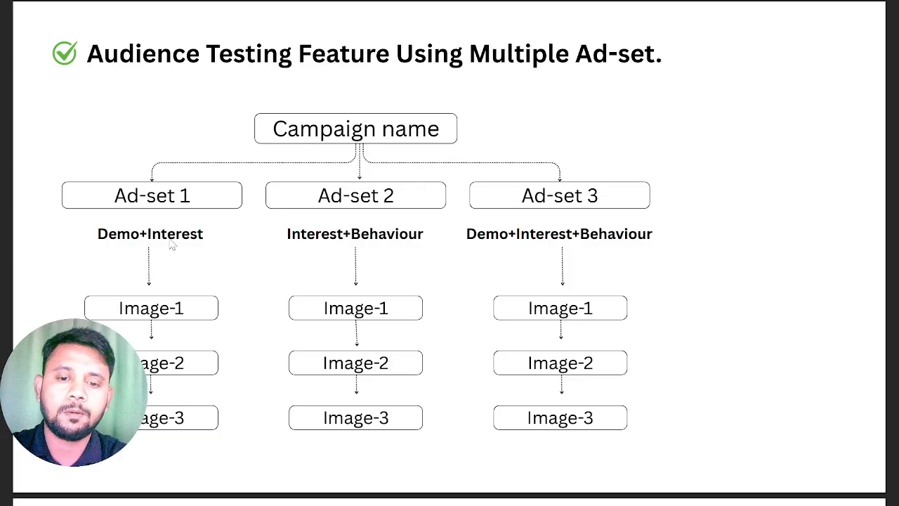
{"action": "key", "text": "Left"}
{"action": "key", "text": "Left"}
{"action": "key", "text": "Left"}
{"action": "key", "text": "Left"}
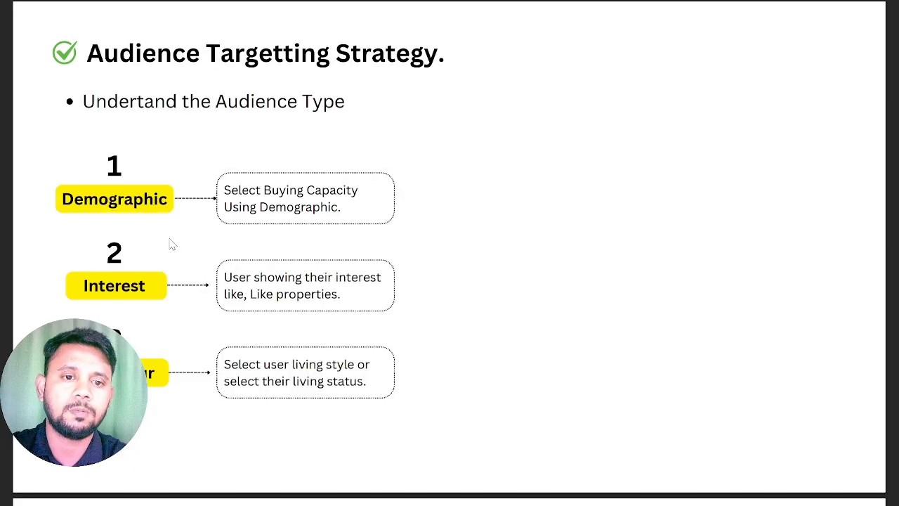
{"action": "key", "text": "Right"}
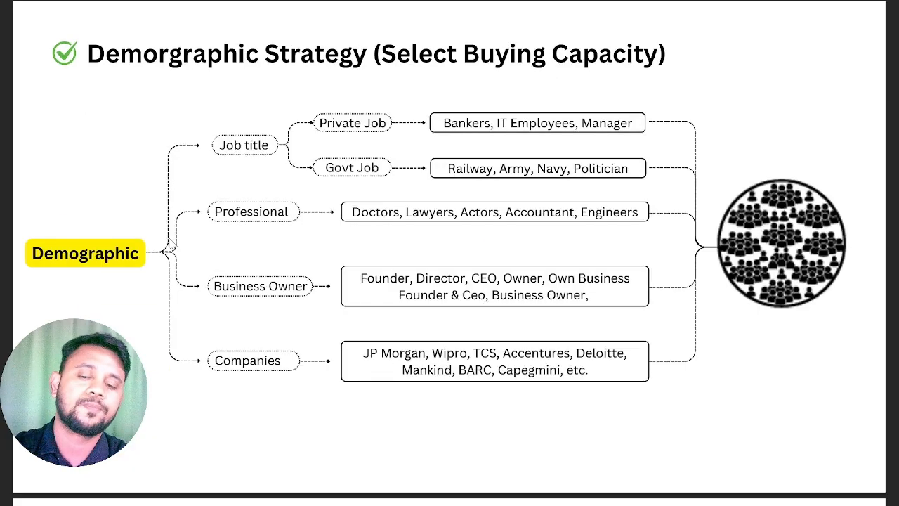
{"action": "key", "text": "Left"}
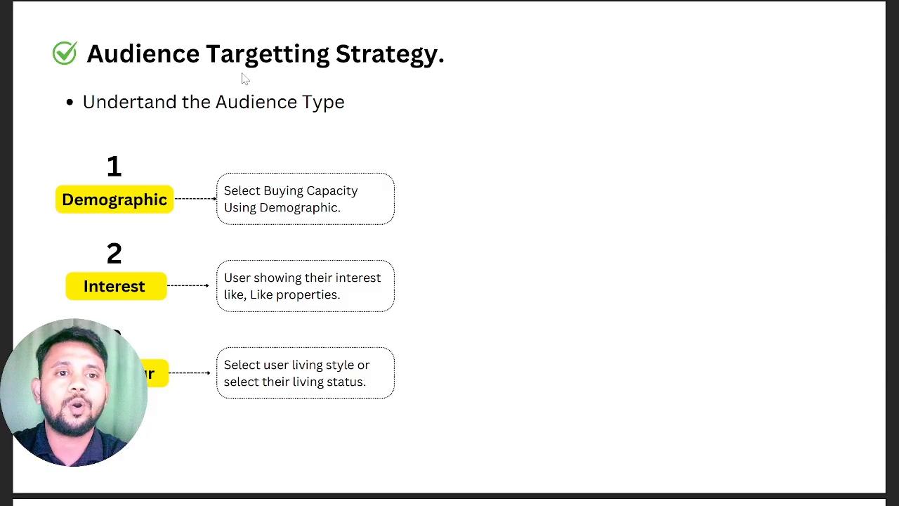
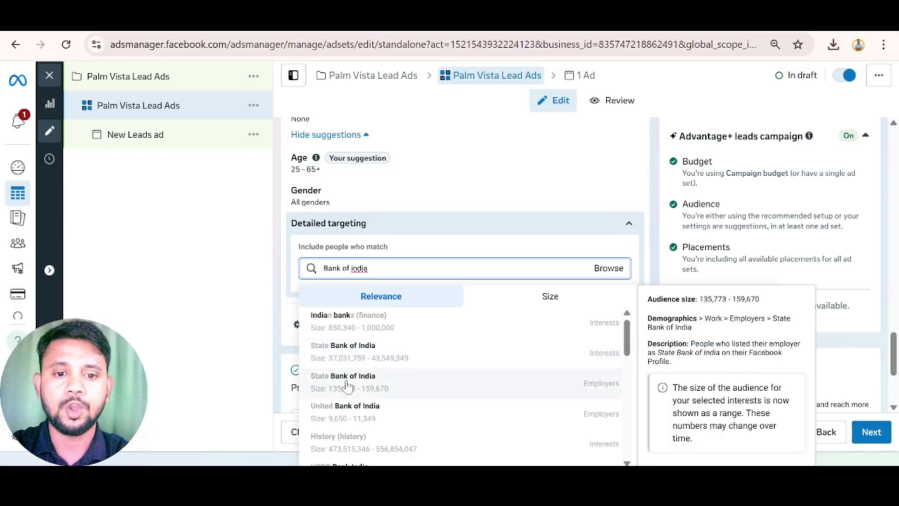
Add the employers State Bank of India (both listed entries), HDFC Bank and Axis Bank to the detailed targeting.
{"action": "left_click", "coordinate": [604, 392]}
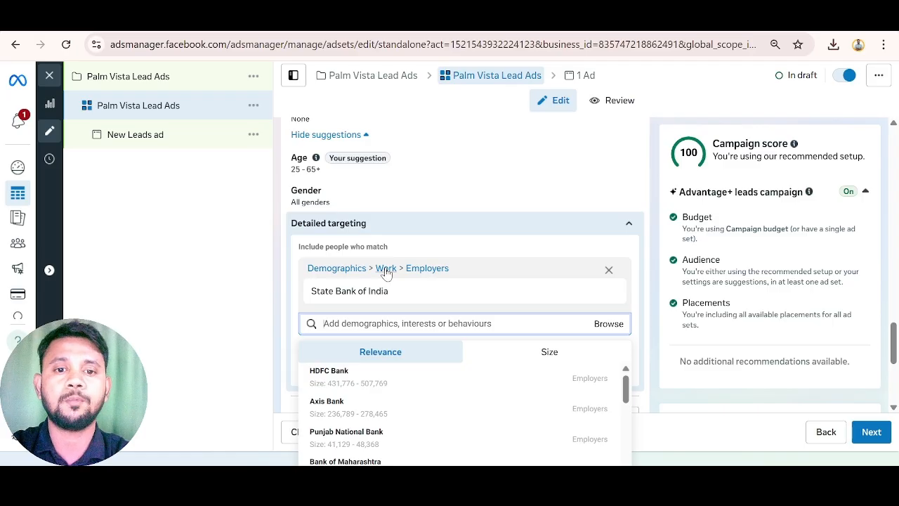
{"action": "scroll", "coordinate": [337, 302], "scroll_direction": "down", "scroll_amount": 1}
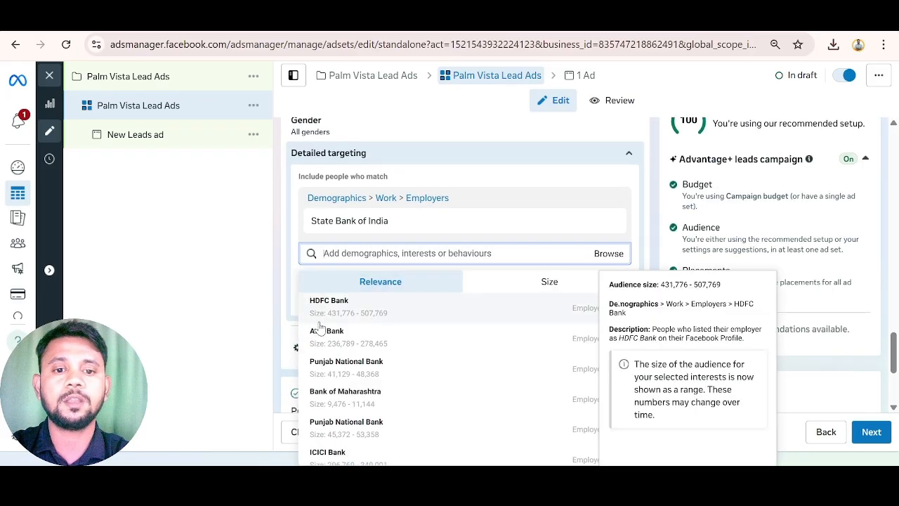
{"action": "left_click", "coordinate": [582, 313]}
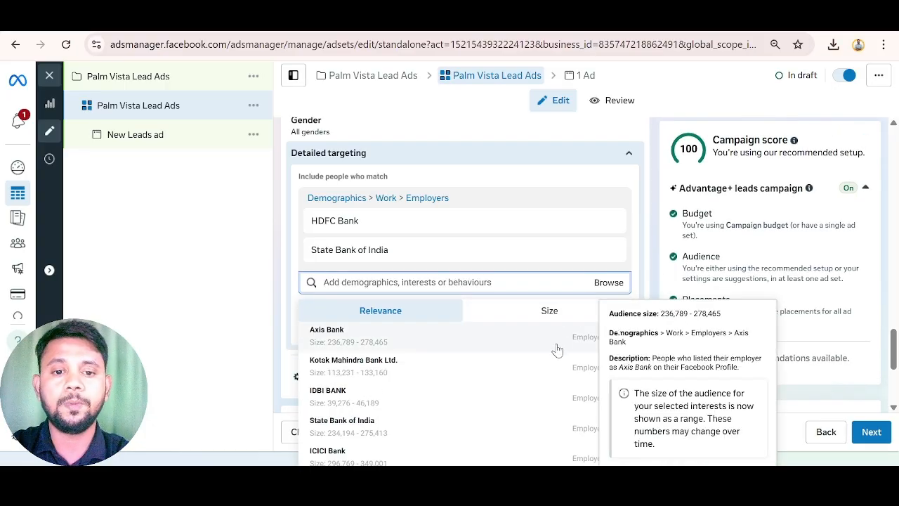
{"action": "left_click", "coordinate": [575, 342]}
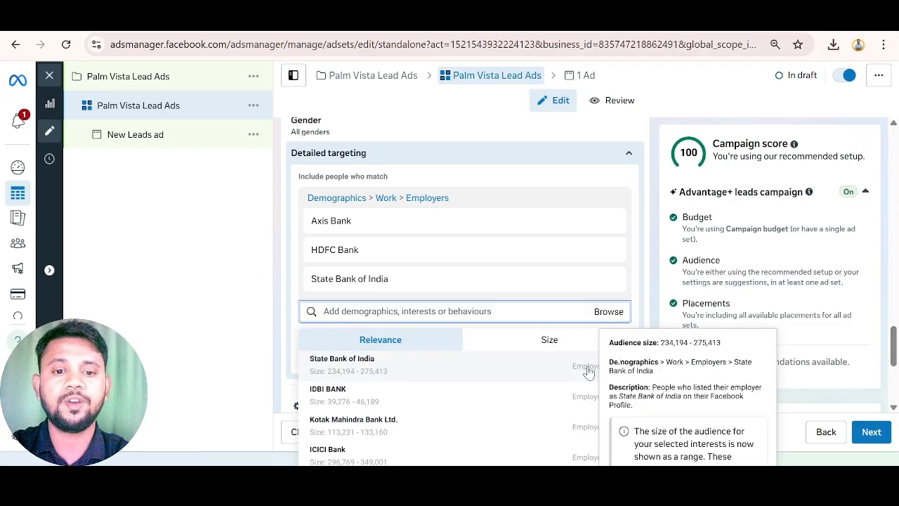
{"action": "left_click", "coordinate": [589, 372]}
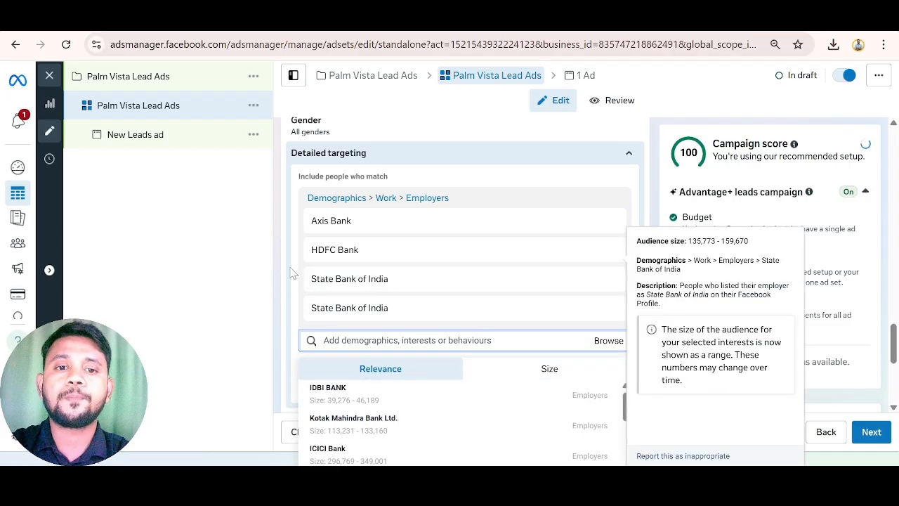
Add the suggested employers IDBI BANK, Kotak Mahindra Bank Ltd., Canara Bank and Corporation Bank to the detailed targeting.
{"action": "scroll", "coordinate": [298, 264], "scroll_direction": "down", "scroll_amount": 1}
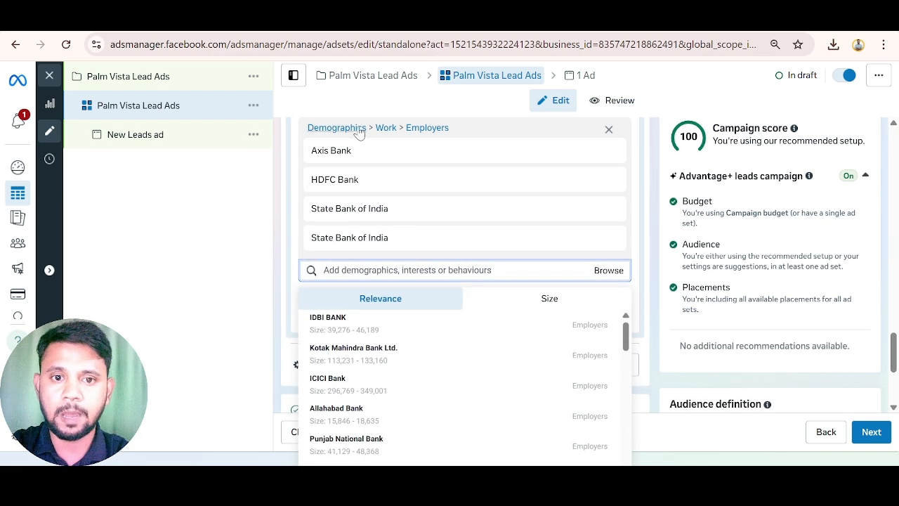
{"action": "mouse_move", "coordinate": [316, 188]}
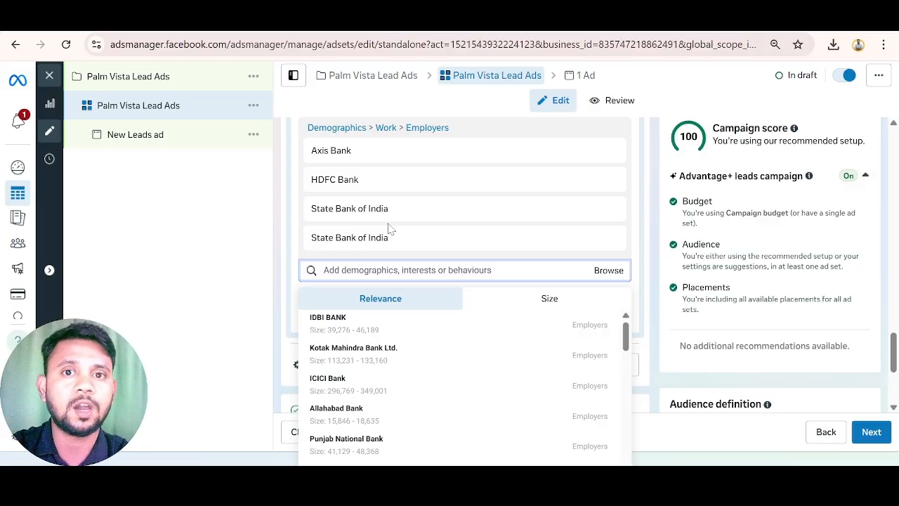
{"action": "mouse_move", "coordinate": [335, 337]}
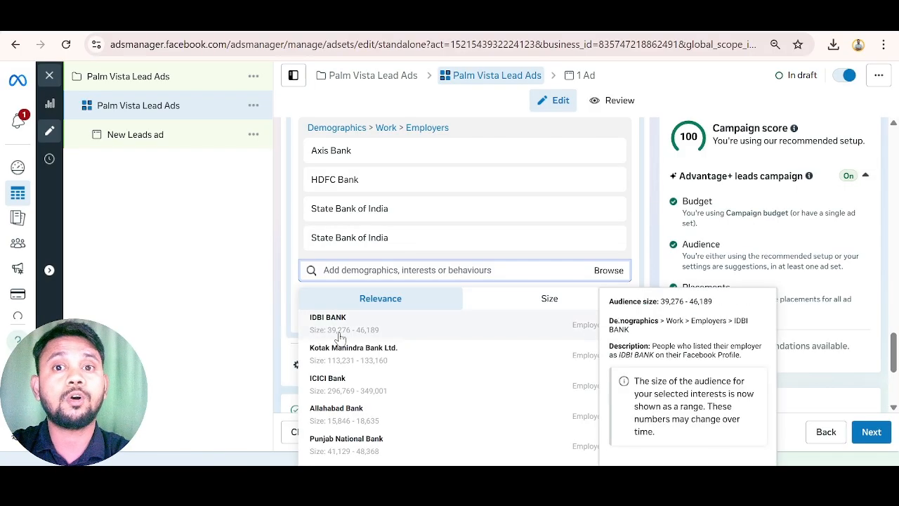
{"action": "left_click", "coordinate": [573, 325]}
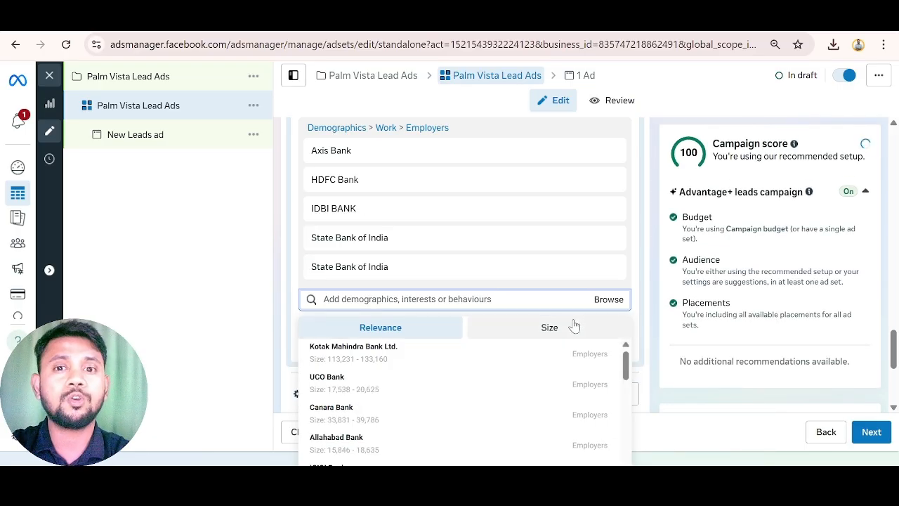
{"action": "mouse_move", "coordinate": [457, 359]}
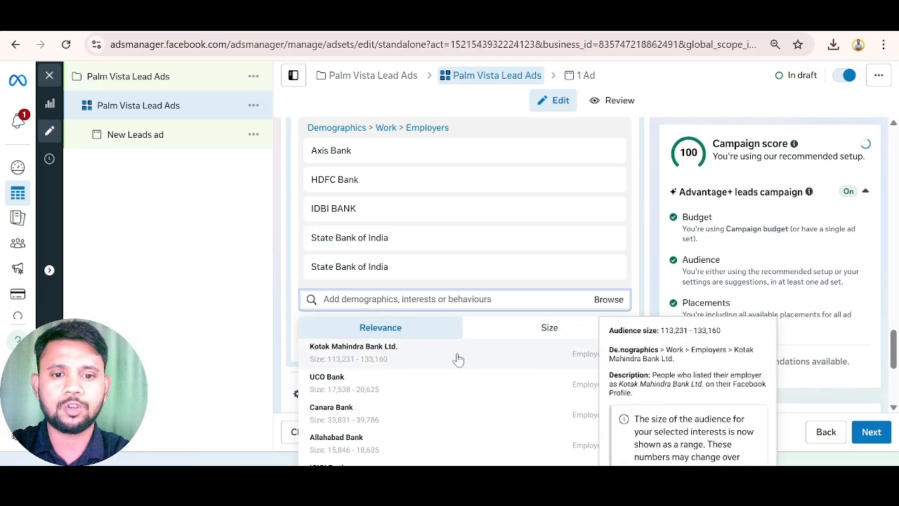
{"action": "left_click", "coordinate": [590, 359]}
{"action": "mouse_move", "coordinate": [425, 367]}
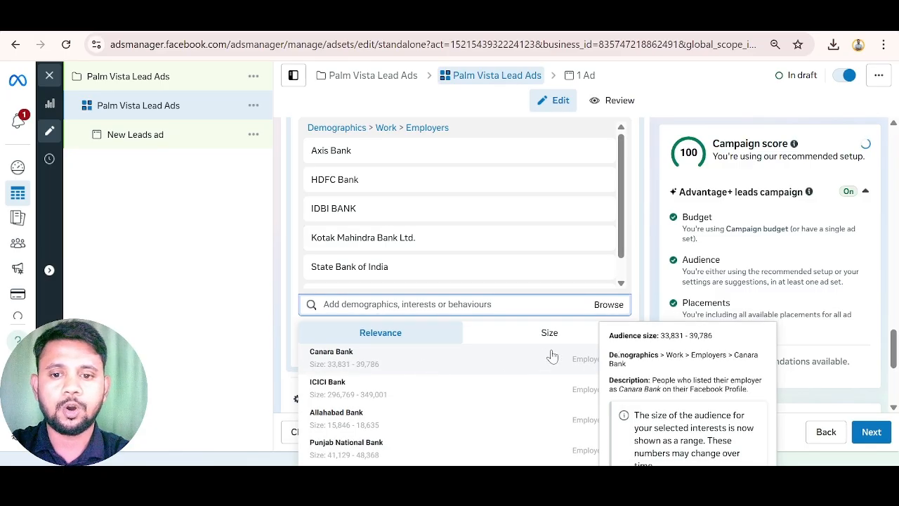
{"action": "left_click", "coordinate": [532, 366]}
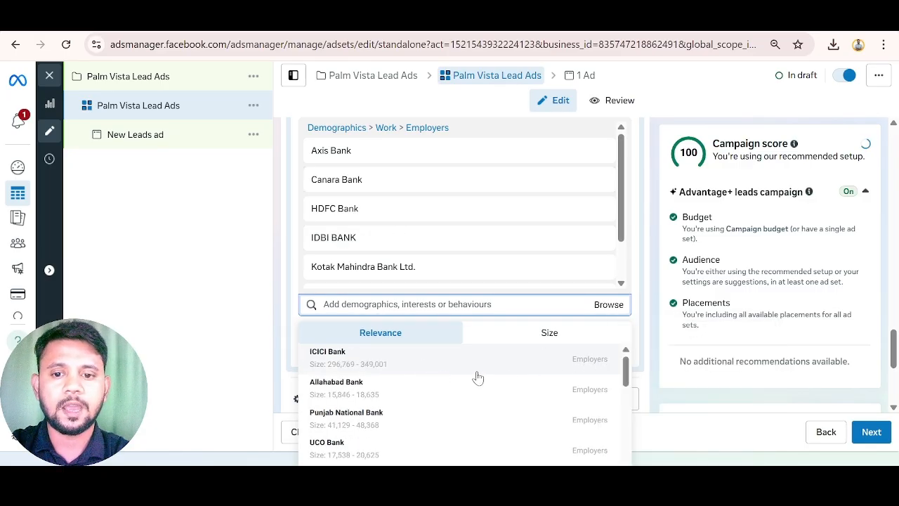
{"action": "left_click", "coordinate": [580, 362]}
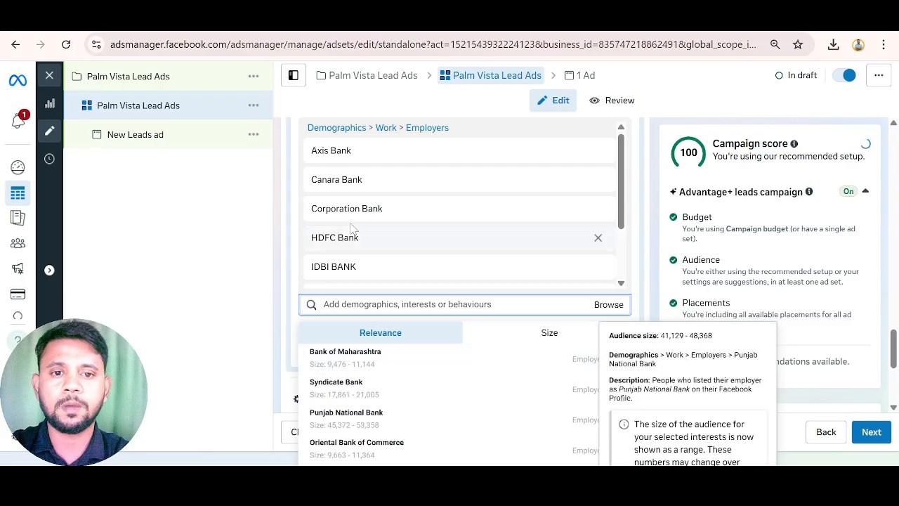
Add the suggested employers Bank of Maharashtra and Punjab National Bank to the detailed targeting.
{"action": "mouse_move", "coordinate": [345, 193]}
{"action": "scroll", "coordinate": [344, 194], "scroll_direction": "down", "scroll_amount": 2}
{"action": "scroll", "coordinate": [330, 176], "scroll_direction": "up", "scroll_amount": 3}
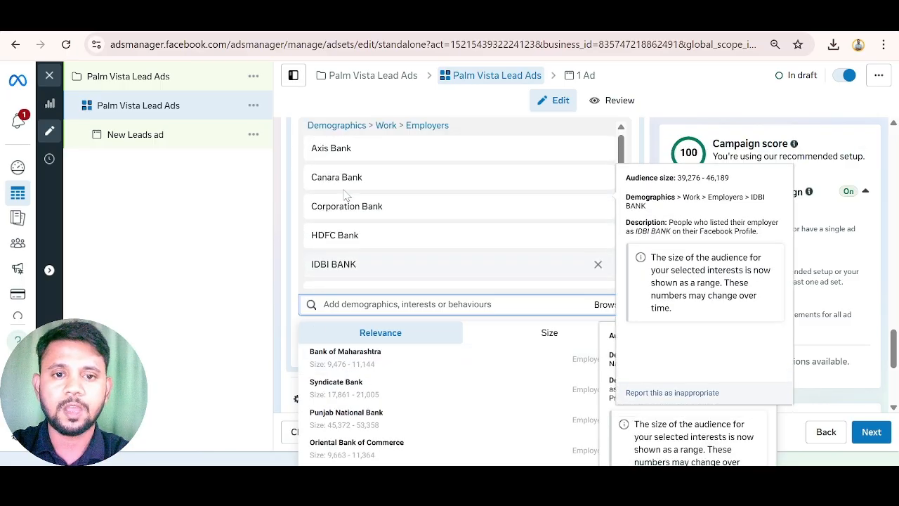
{"action": "scroll", "coordinate": [330, 211], "scroll_direction": "down", "scroll_amount": 2}
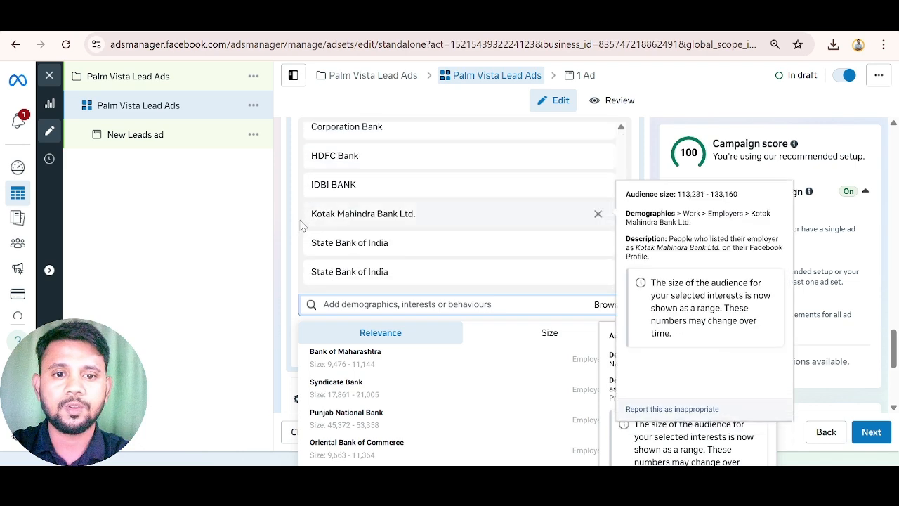
{"action": "scroll", "coordinate": [292, 225], "scroll_direction": "down", "scroll_amount": 2}
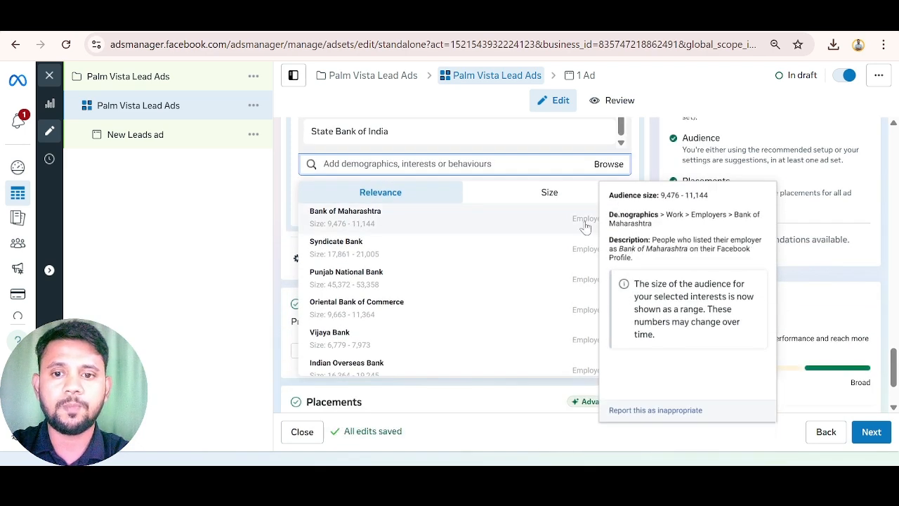
{"action": "scroll", "coordinate": [344, 232], "scroll_direction": "up", "scroll_amount": 3}
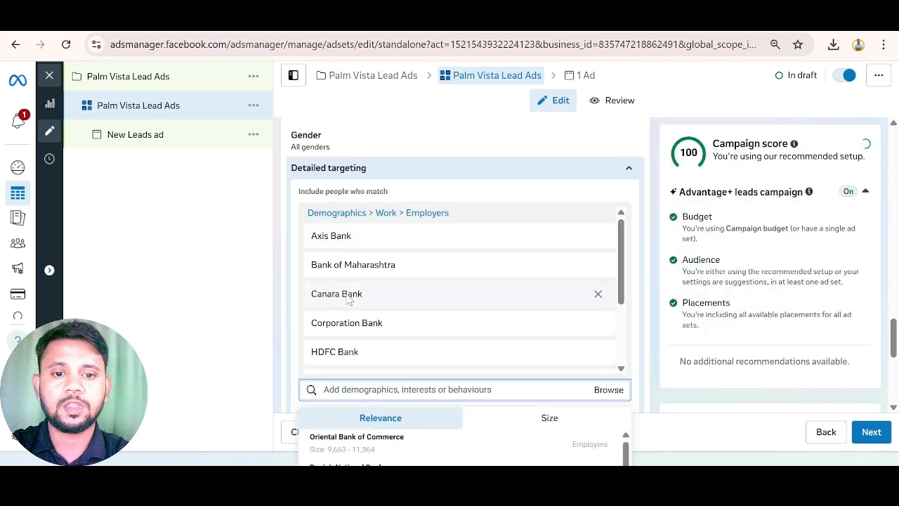
{"action": "scroll", "coordinate": [293, 260], "scroll_direction": "down", "scroll_amount": 2}
{"action": "scroll", "coordinate": [294, 260], "scroll_direction": "down", "scroll_amount": 1}
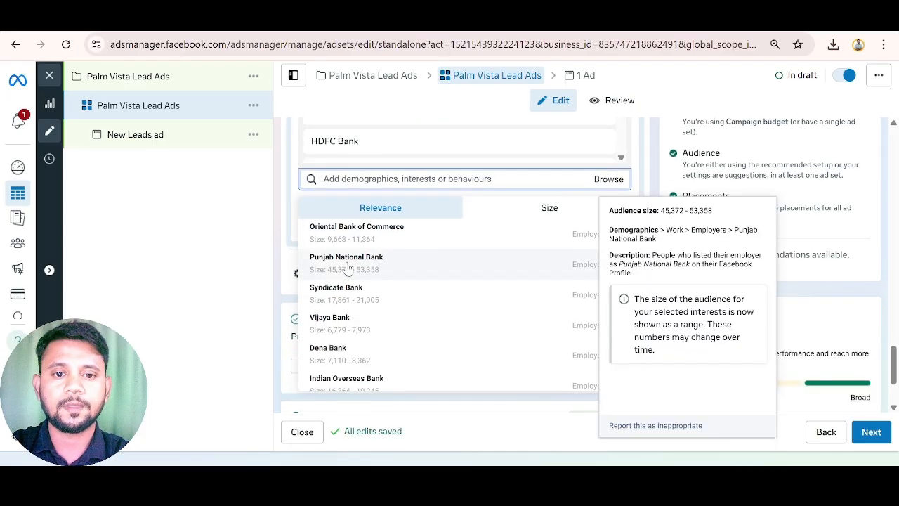
{"action": "left_click", "coordinate": [586, 270]}
Add the suggested employers Dena Bank, Union Bank of India and Bank of Baroda to the detailed targeting.
{"action": "scroll", "coordinate": [299, 256], "scroll_direction": "down", "scroll_amount": 2}
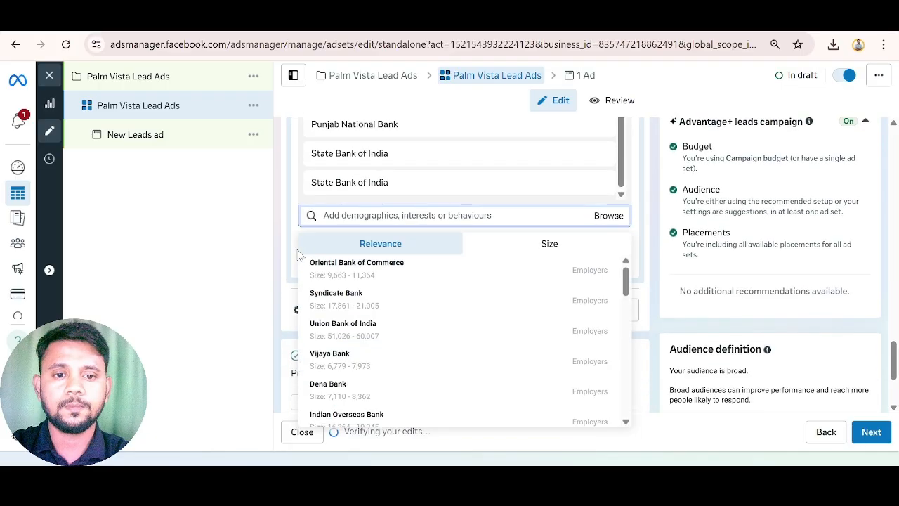
{"action": "left_click", "coordinate": [590, 395]}
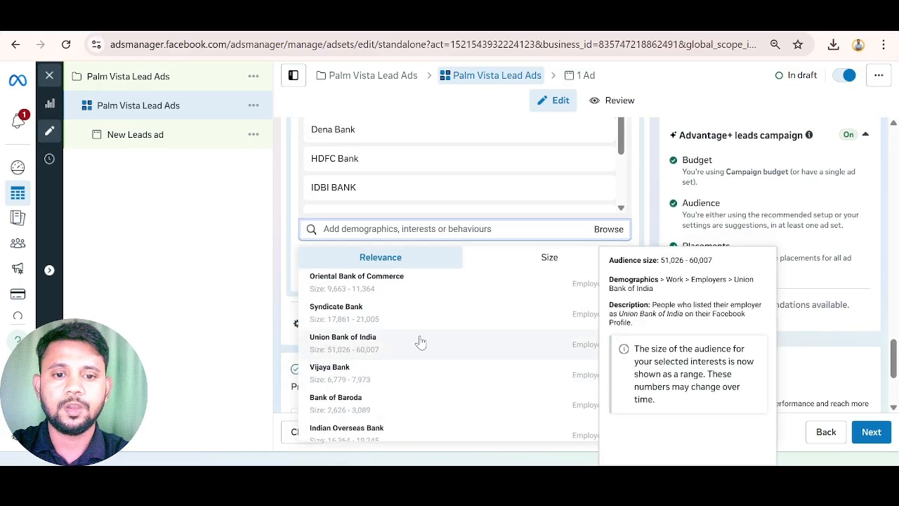
{"action": "left_click", "coordinate": [579, 342]}
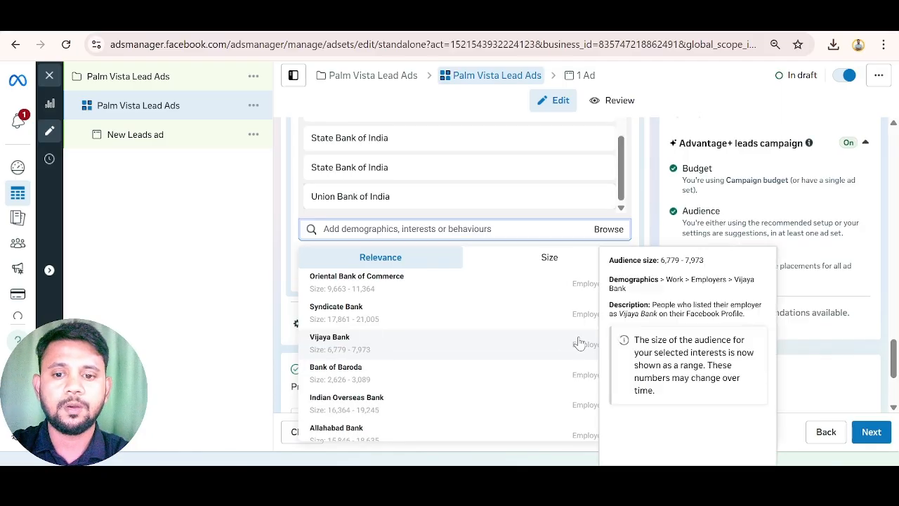
{"action": "left_click", "coordinate": [594, 380]}
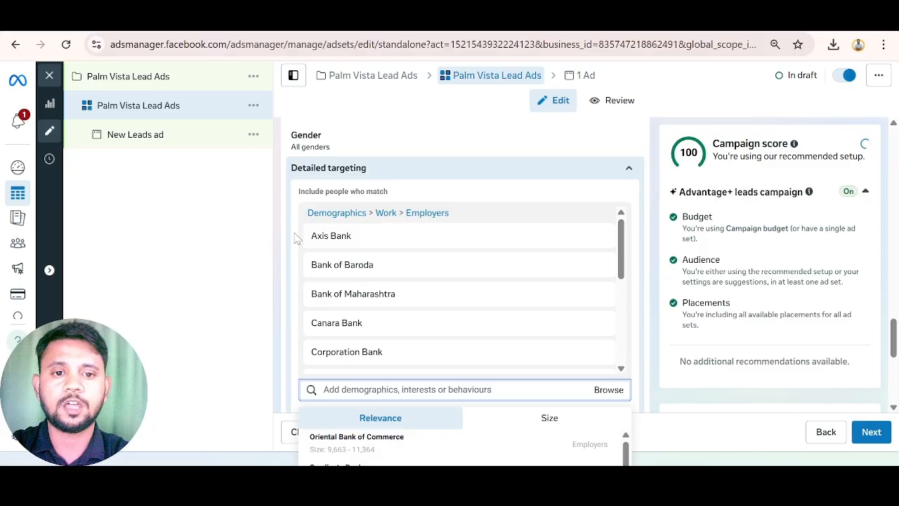
Review the full list of bank employers included in the detailed targeting.
{"action": "scroll", "coordinate": [295, 239], "scroll_direction": "down", "scroll_amount": 2}
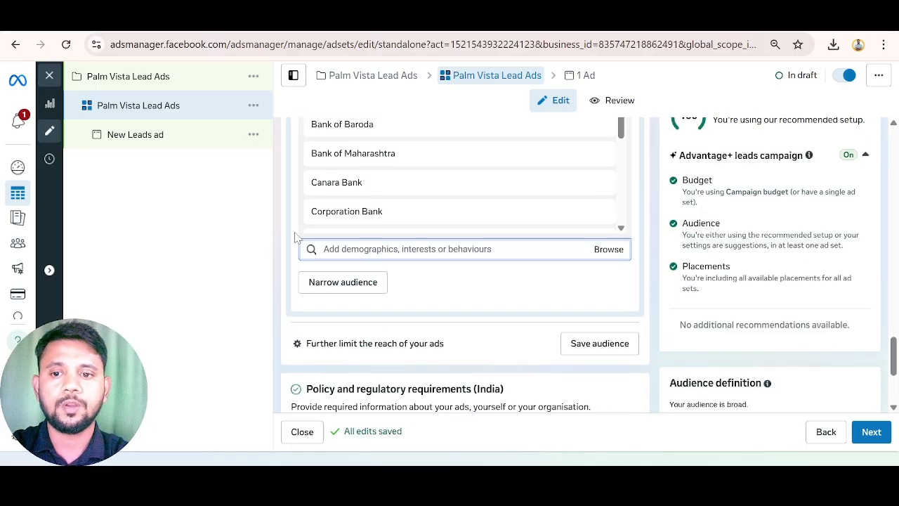
{"action": "scroll", "coordinate": [295, 237], "scroll_direction": "up", "scroll_amount": 1}
{"action": "scroll", "coordinate": [295, 211], "scroll_direction": "down", "scroll_amount": 1}
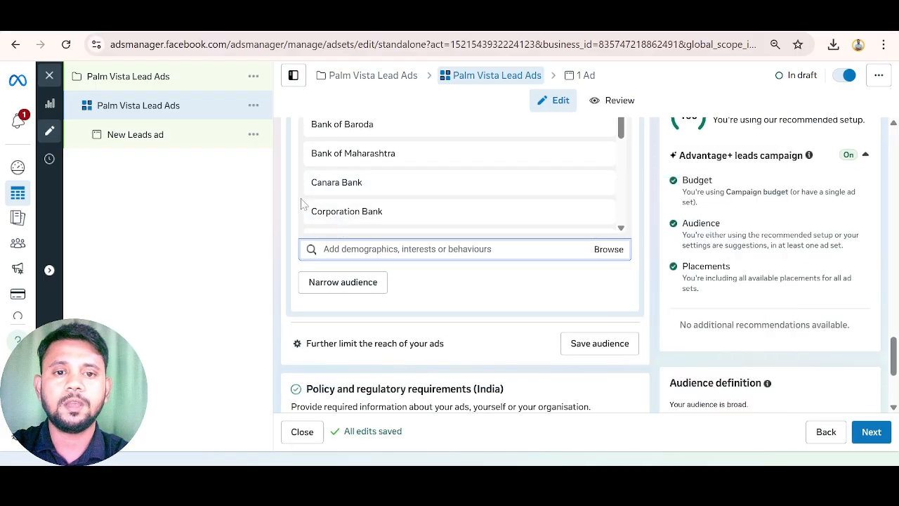
{"action": "scroll", "coordinate": [296, 200], "scroll_direction": "up", "scroll_amount": 1}
{"action": "scroll", "coordinate": [296, 199], "scroll_direction": "up", "scroll_amount": 1}
{"action": "scroll", "coordinate": [421, 295], "scroll_direction": "down", "scroll_amount": 4}
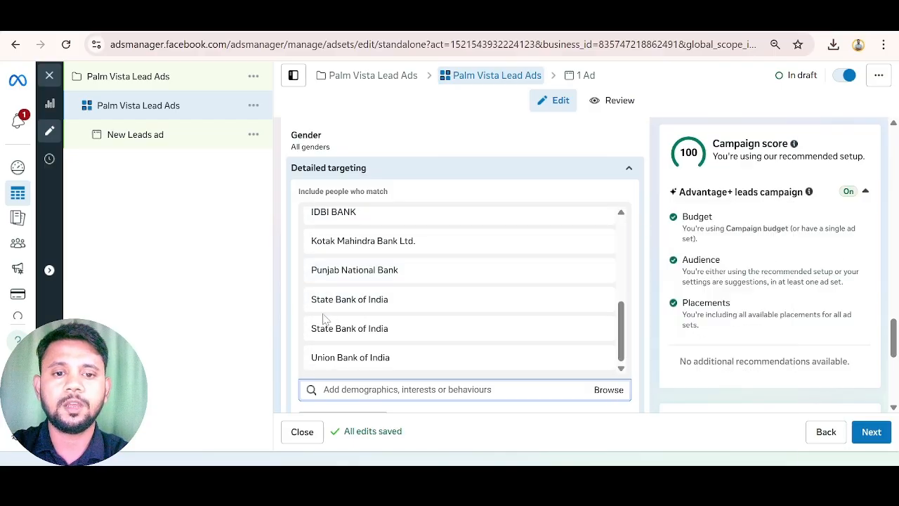
{"action": "scroll", "coordinate": [298, 295], "scroll_direction": "down", "scroll_amount": 1}
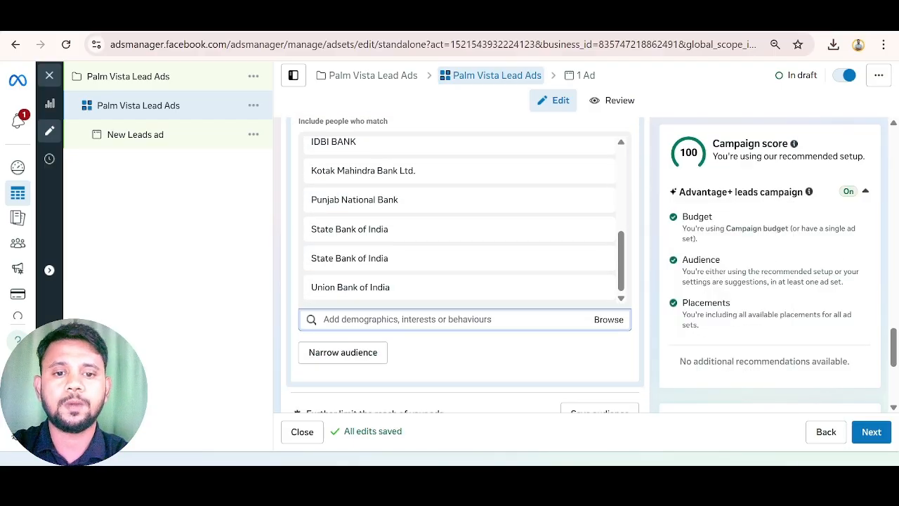
Search the detailed targeting options for "Indian army" and dismiss the search.
{"action": "left_click", "coordinate": [407, 319]}
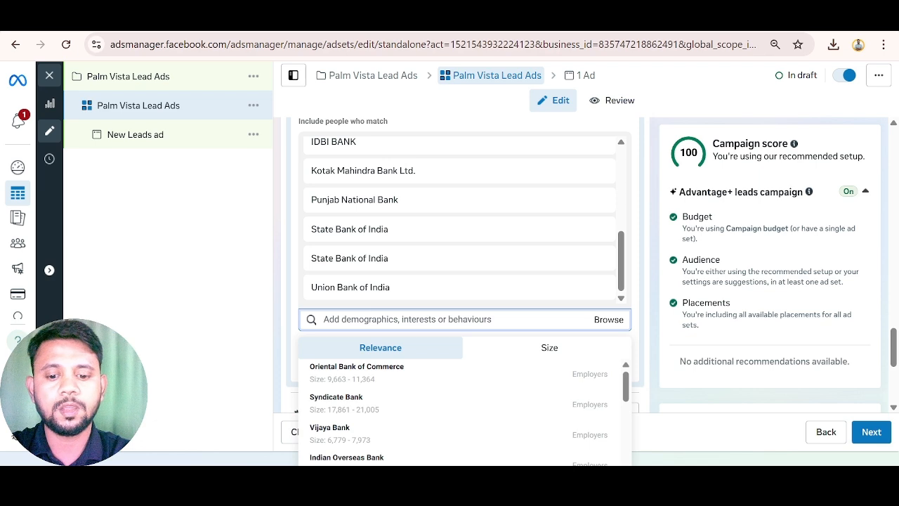
{"action": "type", "text": "iandian"}
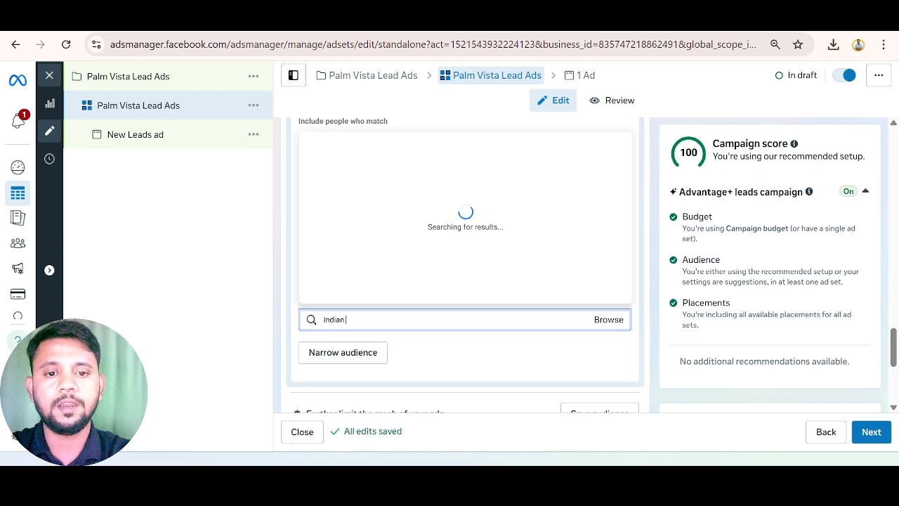
{"action": "type", "text": " army"}
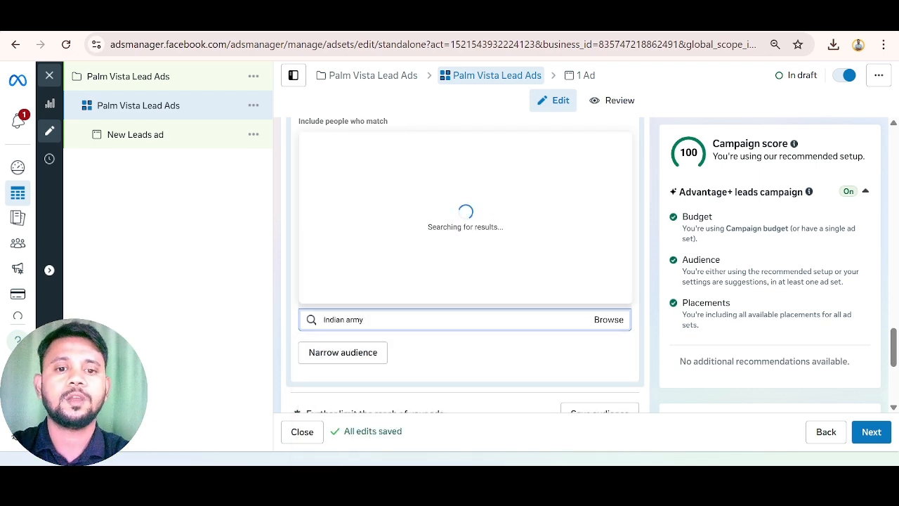
{"action": "scroll", "coordinate": [330, 219], "scroll_direction": "up", "scroll_amount": 1}
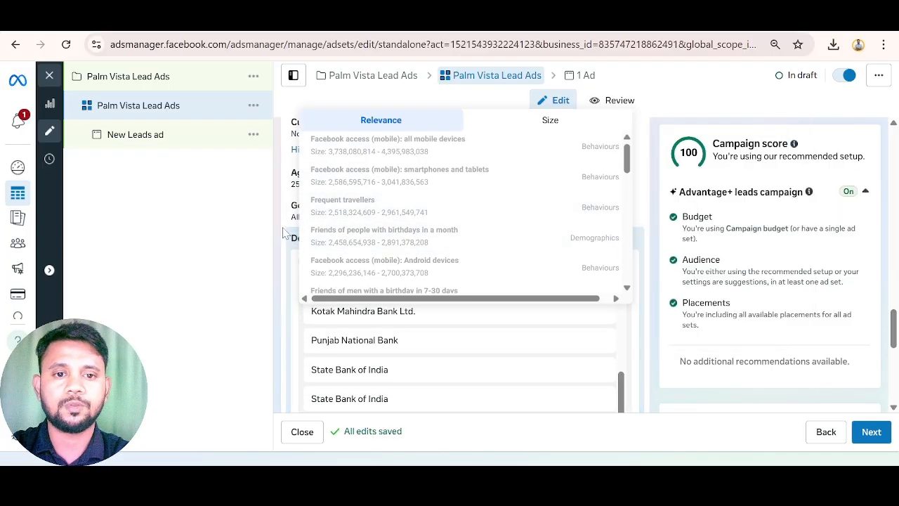
{"action": "left_click", "coordinate": [284, 234]}
{"action": "scroll", "coordinate": [422, 281], "scroll_direction": "down", "scroll_amount": 2}
Search the detailed targeting options for "army" and add the employer Army.
{"action": "left_click", "coordinate": [361, 319]}
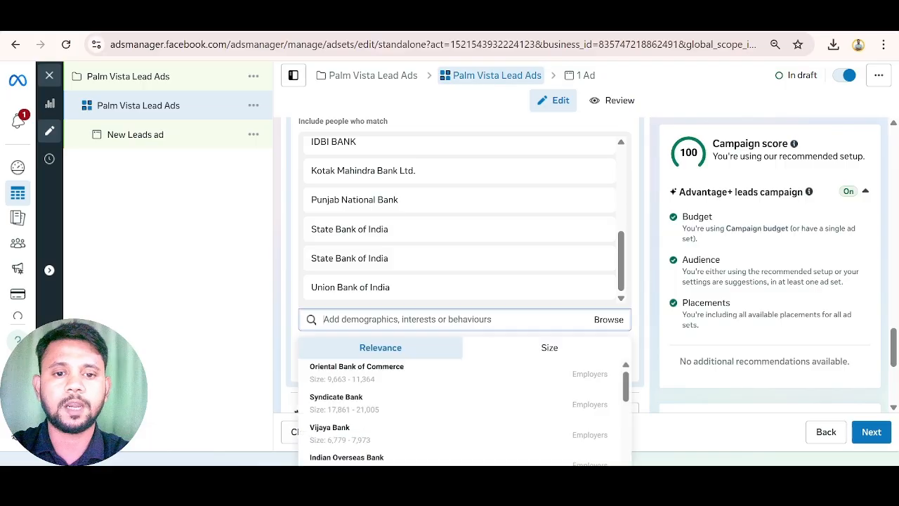
{"action": "type", "text": "army"}
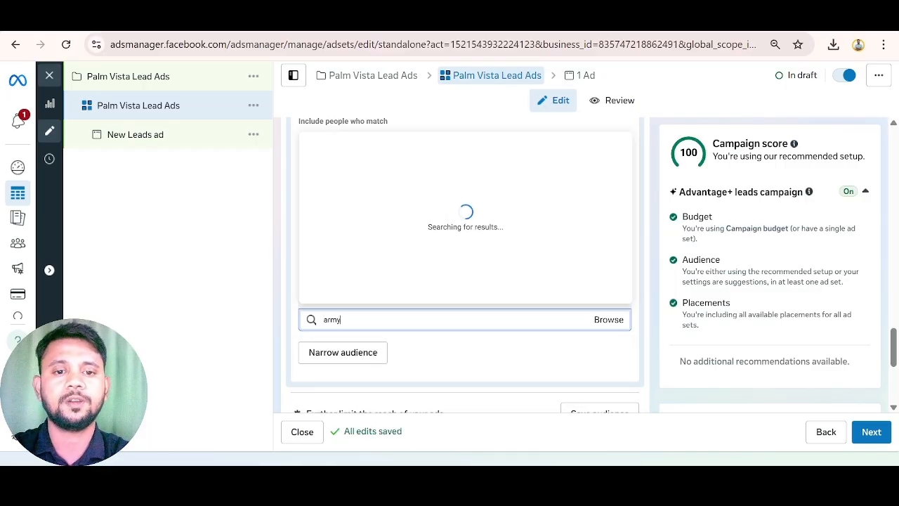
{"action": "scroll", "coordinate": [387, 166], "scroll_direction": "down", "scroll_amount": 1}
{"action": "scroll", "coordinate": [388, 200], "scroll_direction": "up", "scroll_amount": 1}
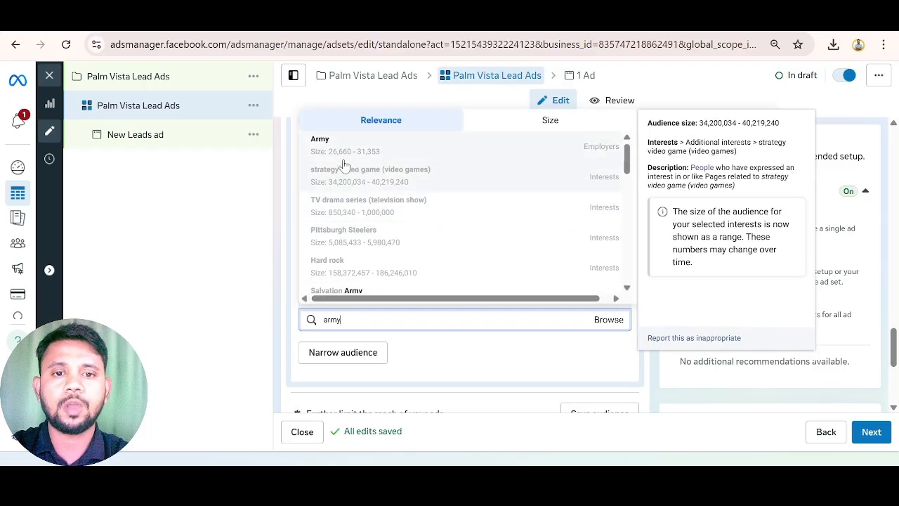
{"action": "left_click", "coordinate": [598, 149]}
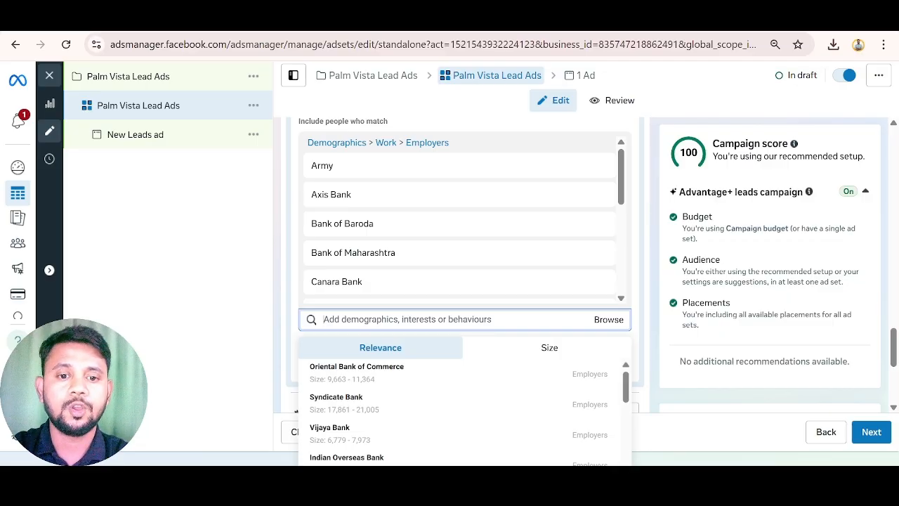
Search the detailed targeting options for "navy" and add the employer Merchant Navy.
{"action": "type", "text": "navy"}
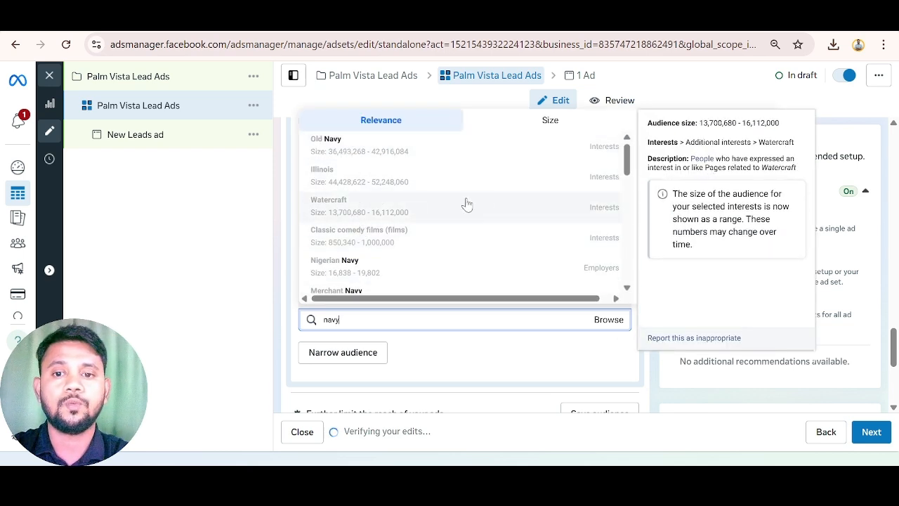
{"action": "scroll", "coordinate": [471, 221], "scroll_direction": "down", "scroll_amount": 2}
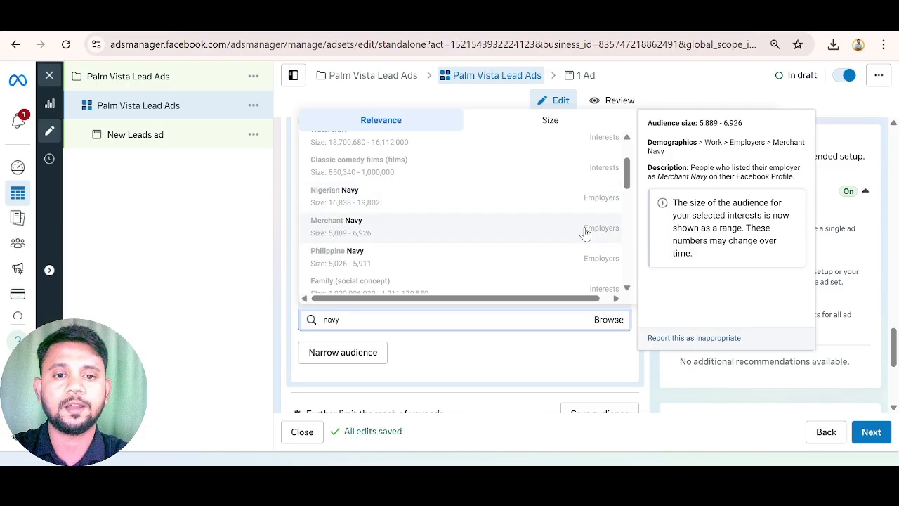
{"action": "left_click", "coordinate": [474, 226]}
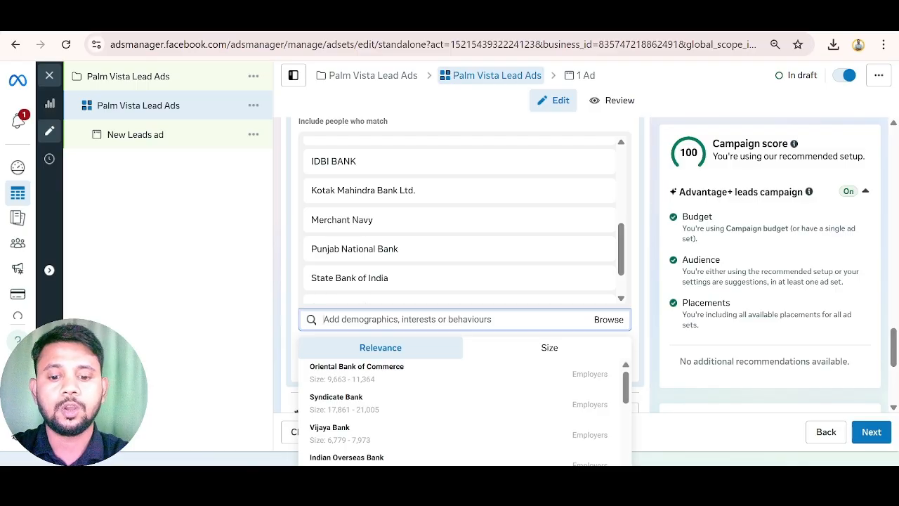
Search the detailed targeting options for "government" and add the industry Government employees (global).
{"action": "type", "text": "govern"}
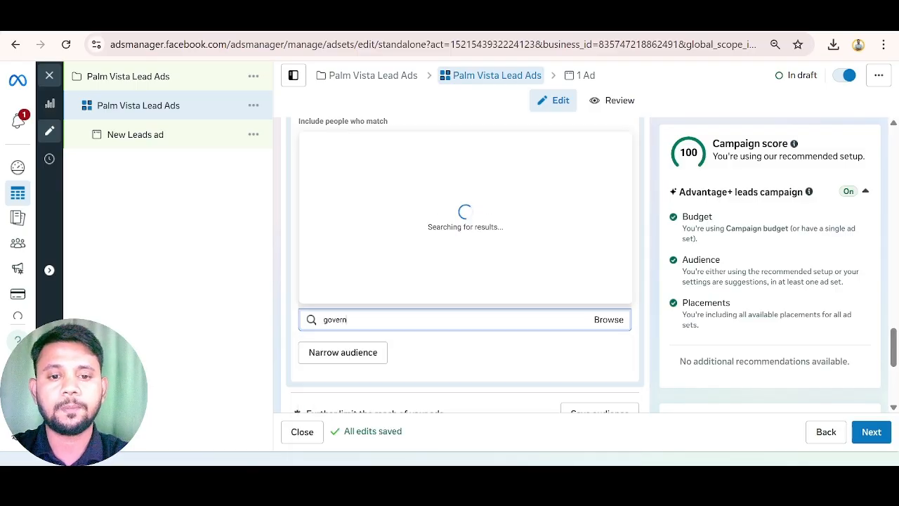
{"action": "type", "text": "ment"}
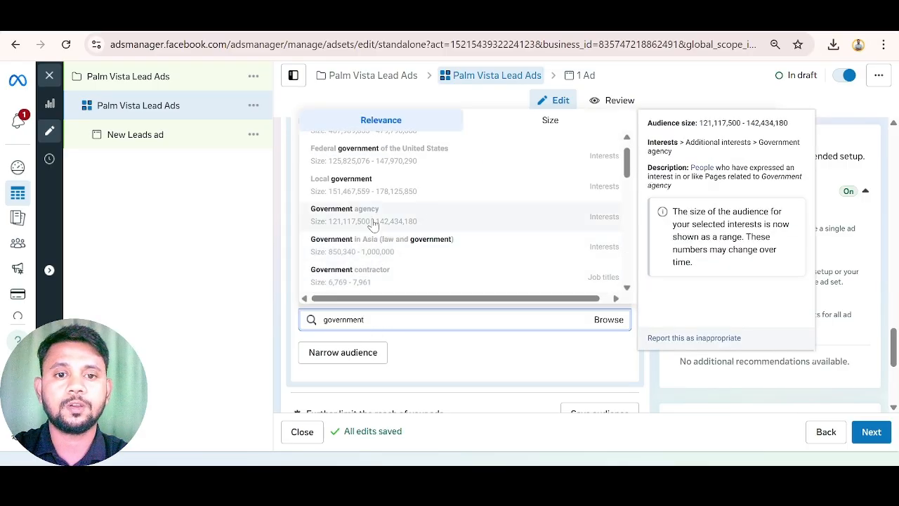
{"action": "scroll", "coordinate": [370, 224], "scroll_direction": "up", "scroll_amount": 1}
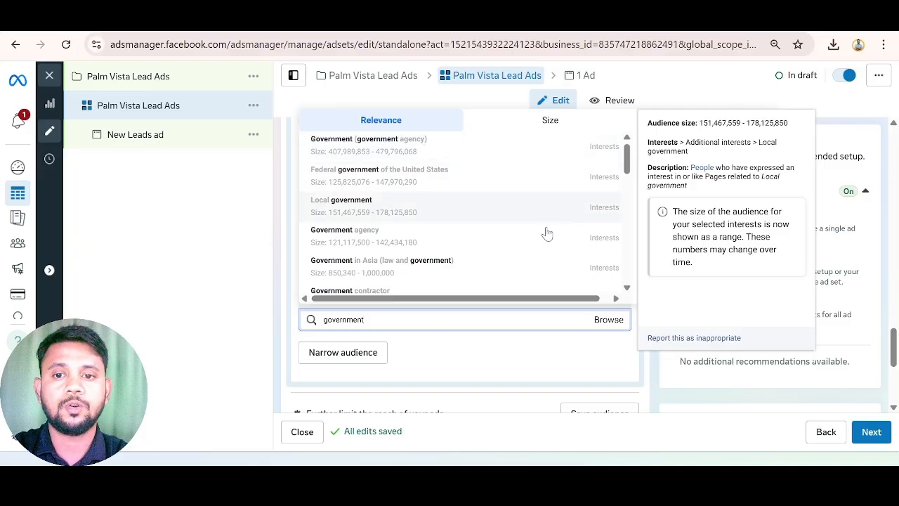
{"action": "scroll", "coordinate": [494, 265], "scroll_direction": "down", "scroll_amount": 4}
{"action": "scroll", "coordinate": [483, 251], "scroll_direction": "up", "scroll_amount": 2}
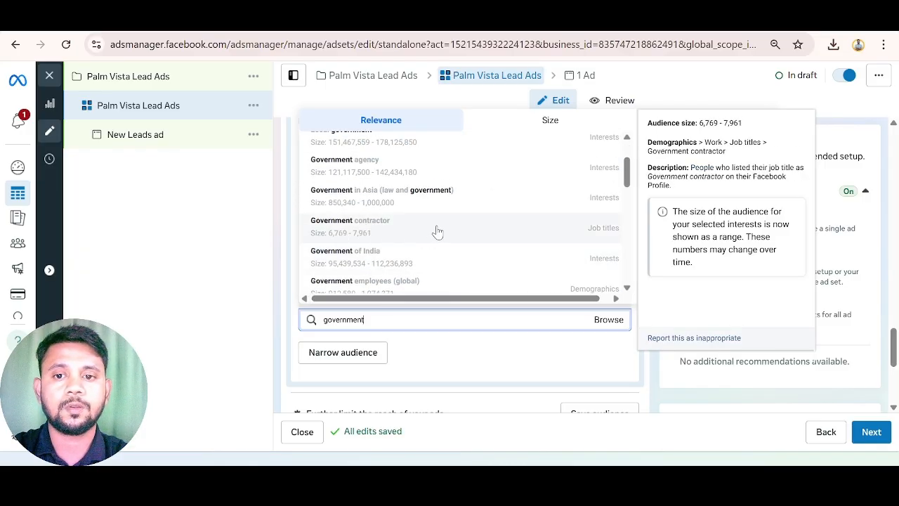
{"action": "scroll", "coordinate": [436, 231], "scroll_direction": "down", "scroll_amount": 2}
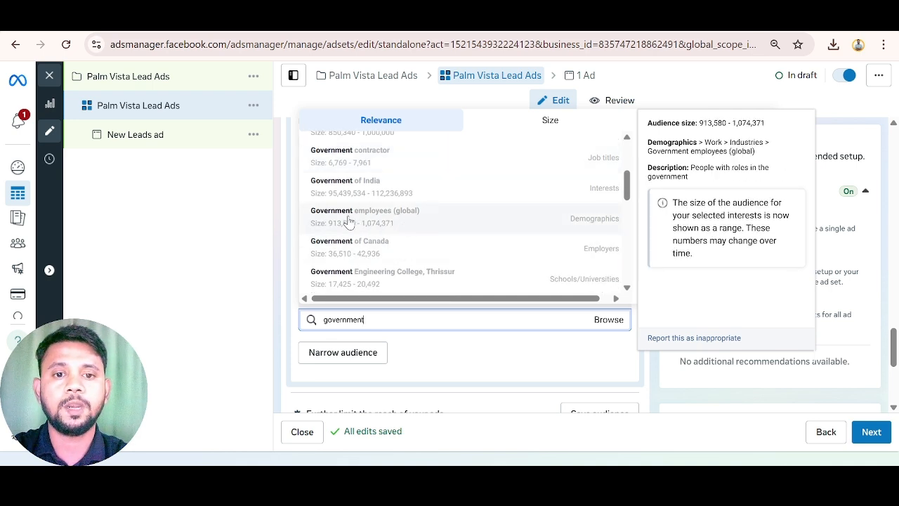
{"action": "left_click", "coordinate": [585, 219]}
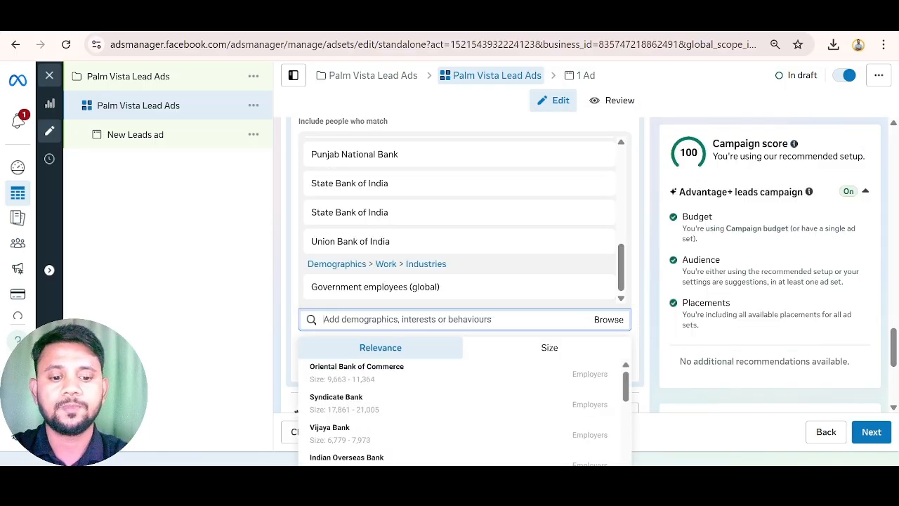
Search the detailed targeting options for "retired" and add the job titles Retired Officer and Principal (Retired).
{"action": "type", "text": "retire"}
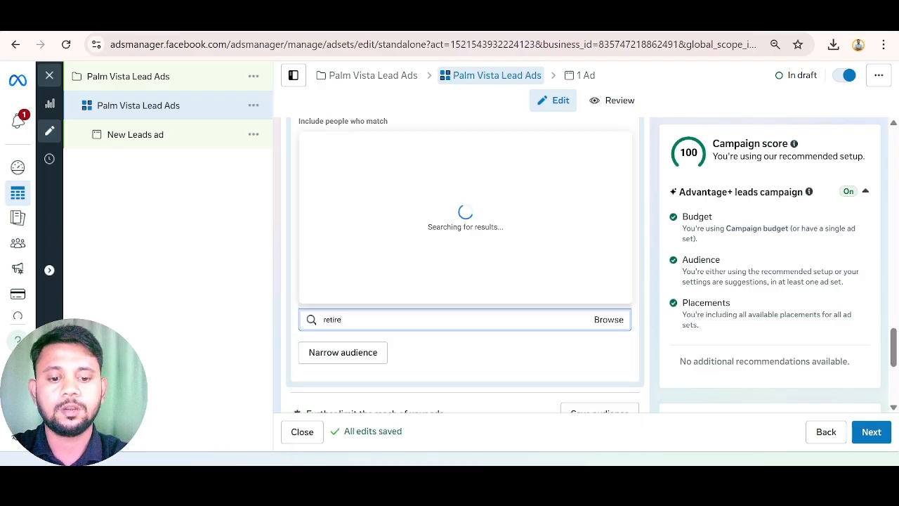
{"action": "type", "text": "d"}
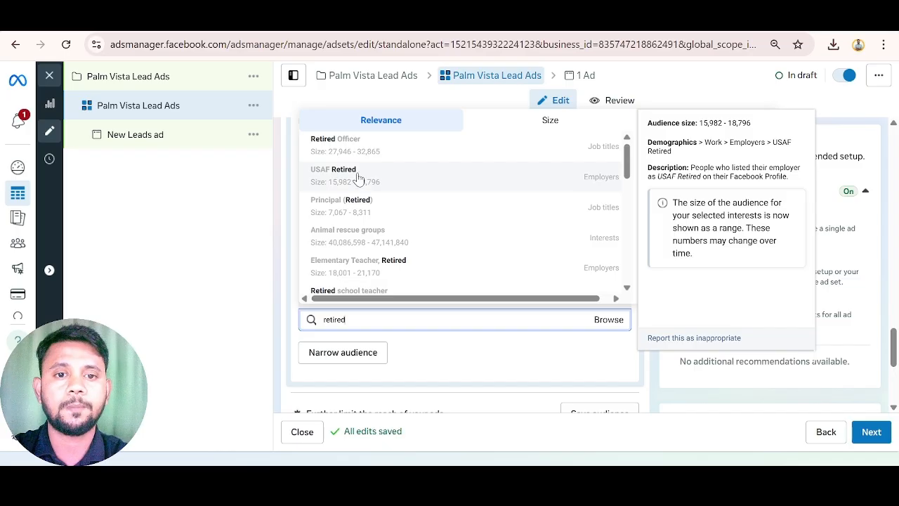
{"action": "left_click", "coordinate": [600, 151]}
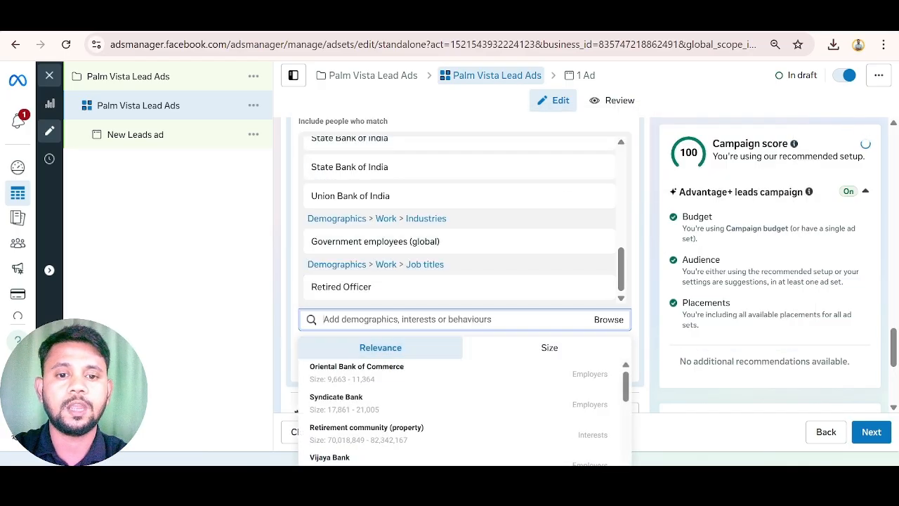
{"action": "type", "text": "retired"}
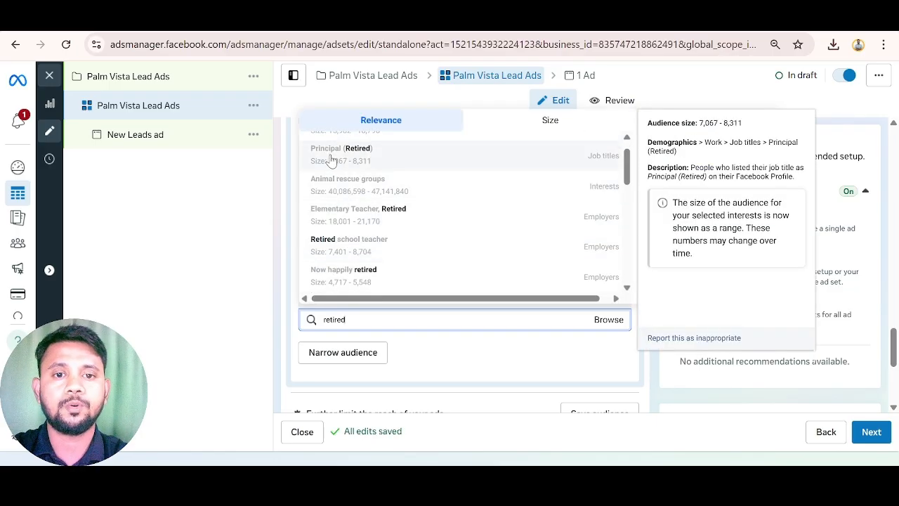
{"action": "left_click", "coordinate": [553, 155]}
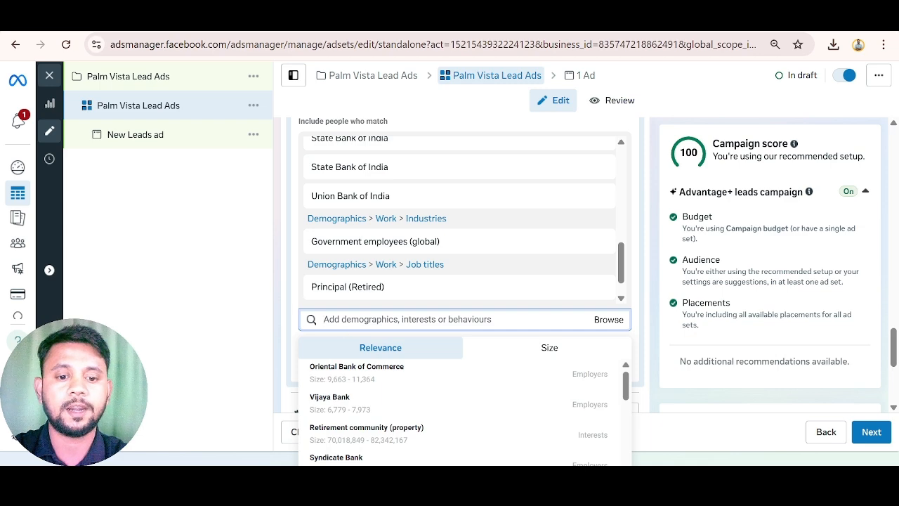
Search "retired" again in the detailed targeting and add the employer Retired school teacher.
{"action": "type", "text": "retired"}
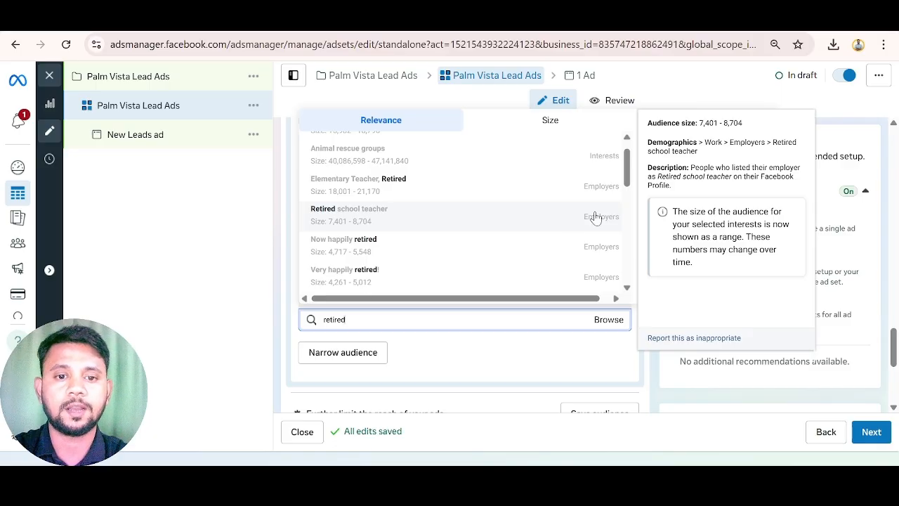
{"action": "left_click", "coordinate": [595, 217]}
{"action": "left_click", "coordinate": [294, 287]}
{"action": "scroll", "coordinate": [294, 287], "scroll_direction": "down", "scroll_amount": 1}
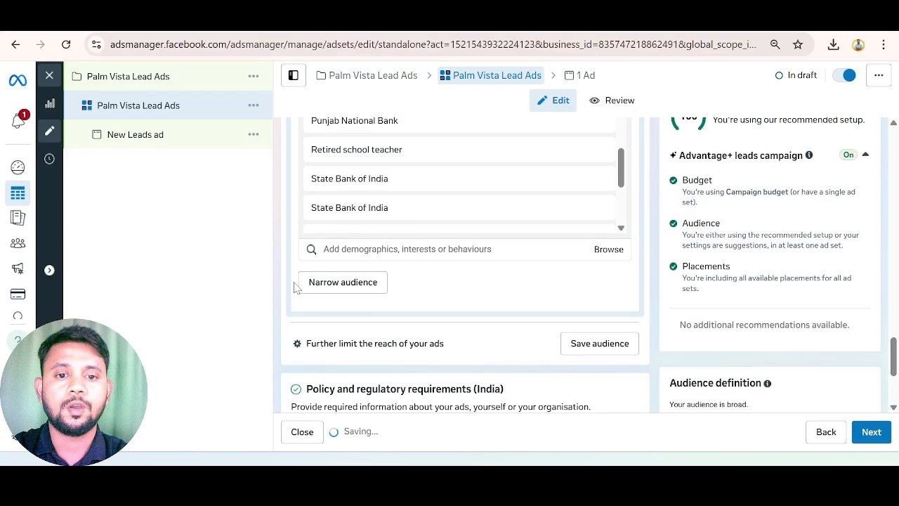
Search the detailed targeting options for "police" and add the employers Police and Police officer.
{"action": "left_click", "coordinate": [407, 249]}
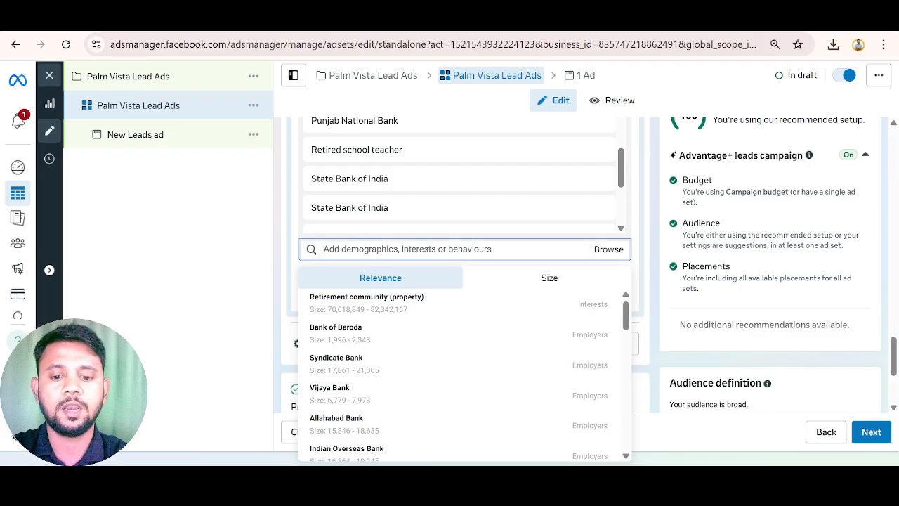
{"action": "type", "text": "polic"}
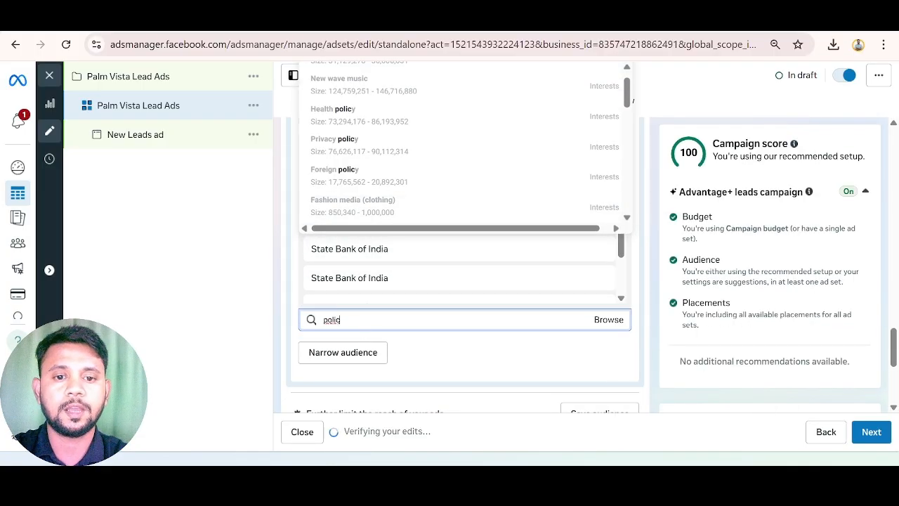
{"action": "type", "text": "e"}
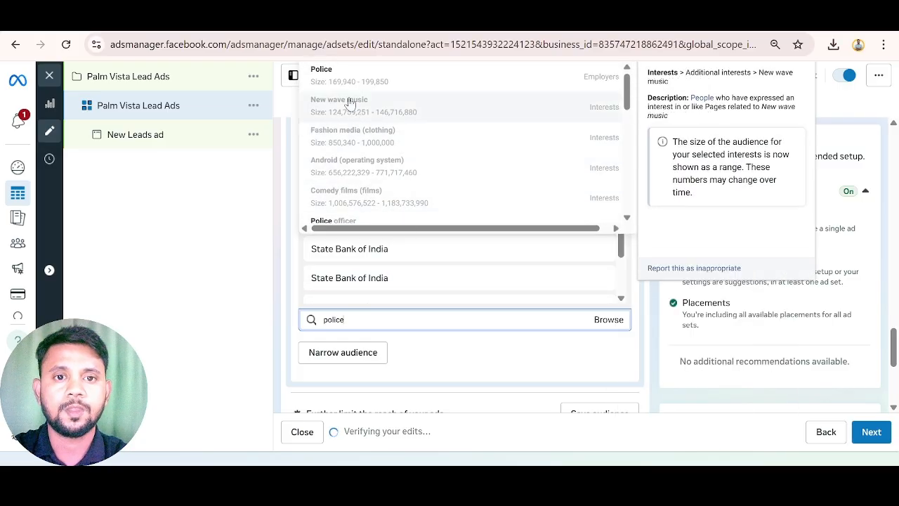
{"action": "left_click", "coordinate": [597, 79]}
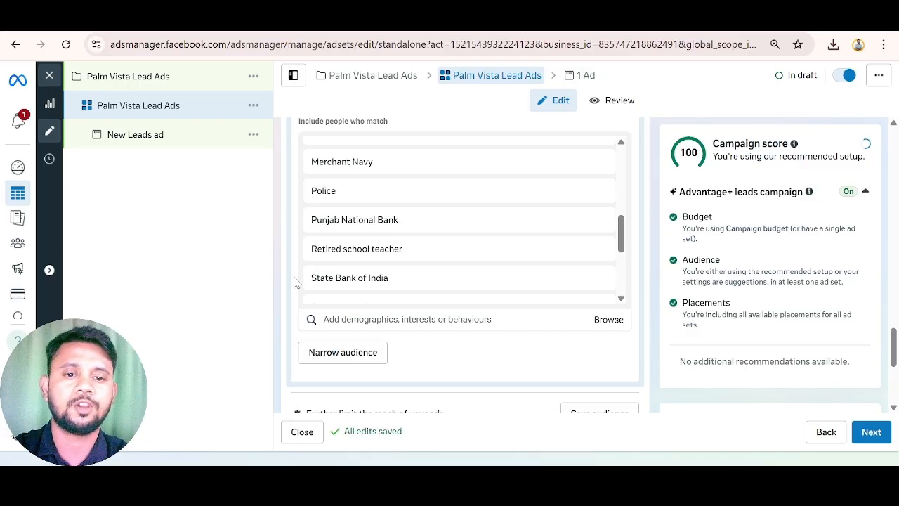
{"action": "left_click", "coordinate": [361, 319]}
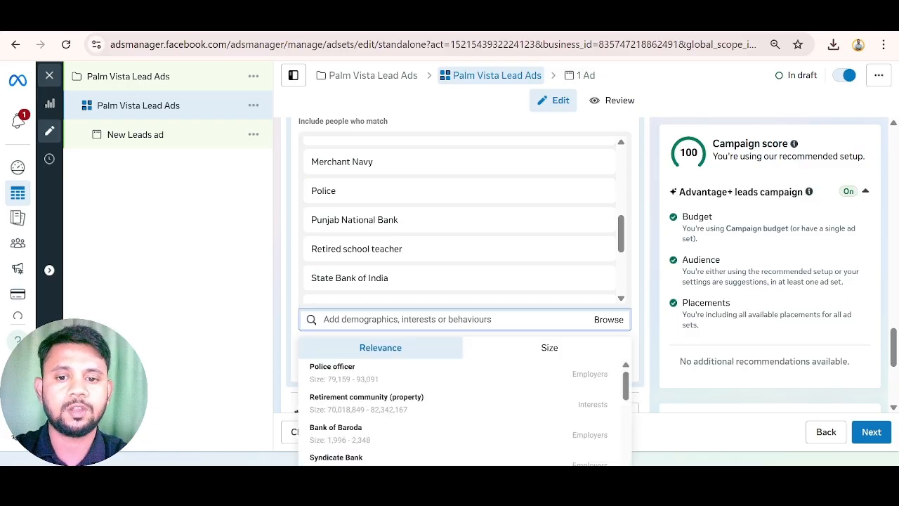
{"action": "mouse_move", "coordinate": [354, 372]}
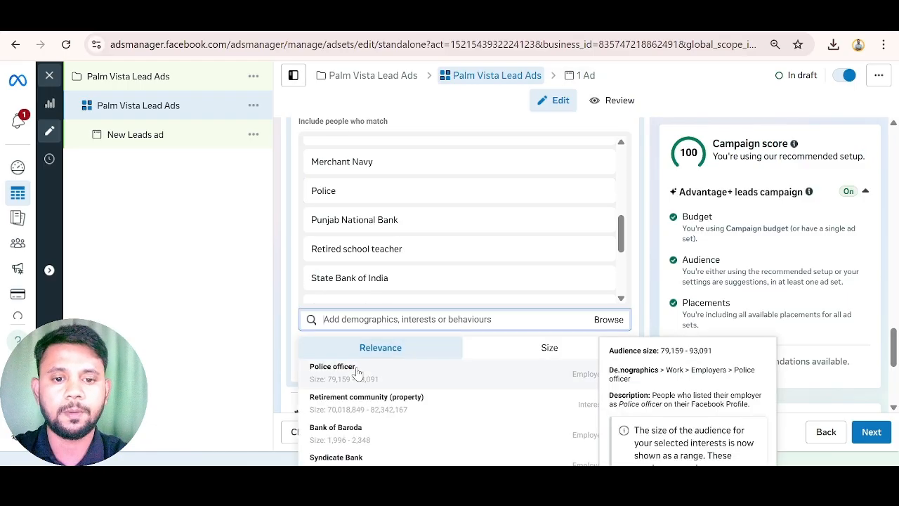
{"action": "left_click", "coordinate": [595, 380]}
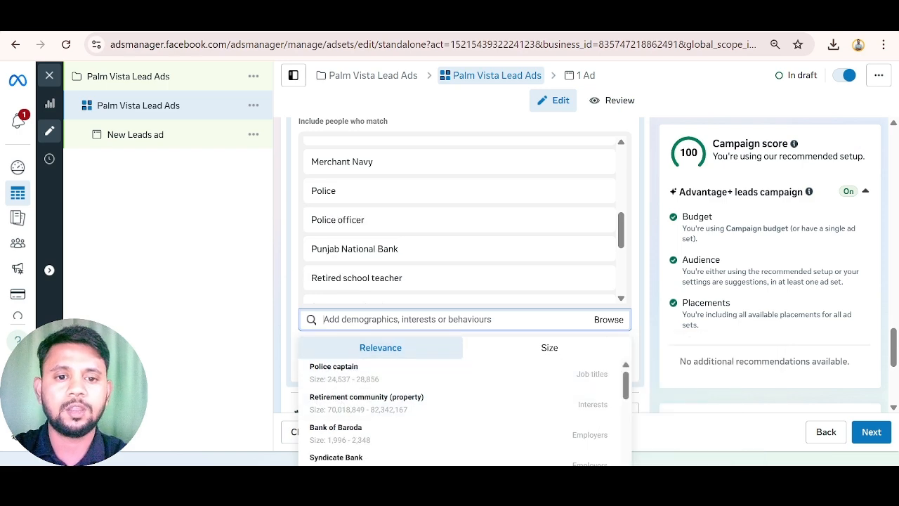
Search the detailed targeting options for "politician" and add the job title Politician.
{"action": "type", "text": "politician"}
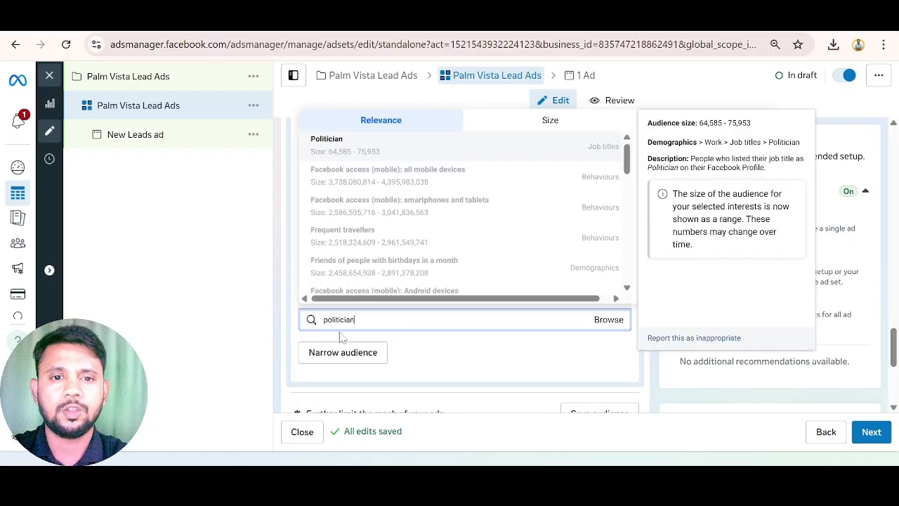
{"action": "scroll", "coordinate": [499, 208], "scroll_direction": "down", "scroll_amount": 1}
{"action": "scroll", "coordinate": [499, 208], "scroll_direction": "up", "scroll_amount": 1}
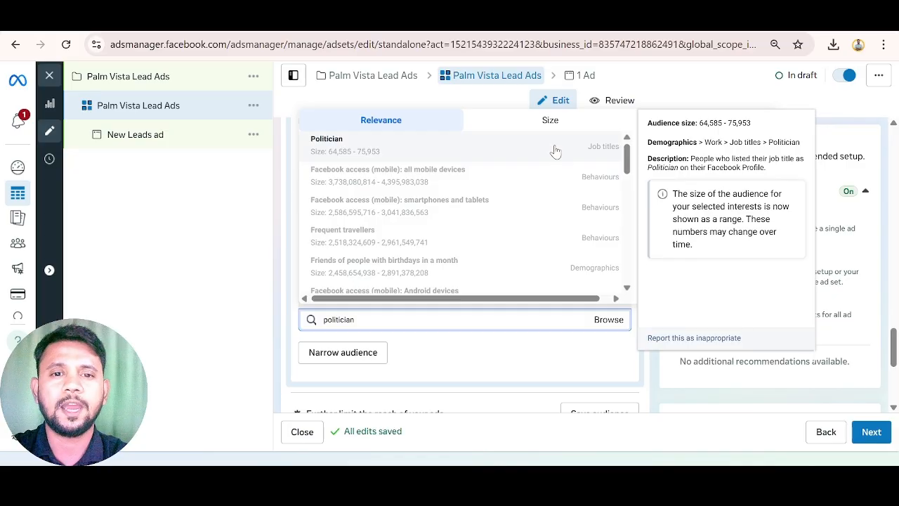
{"action": "left_click", "coordinate": [555, 151]}
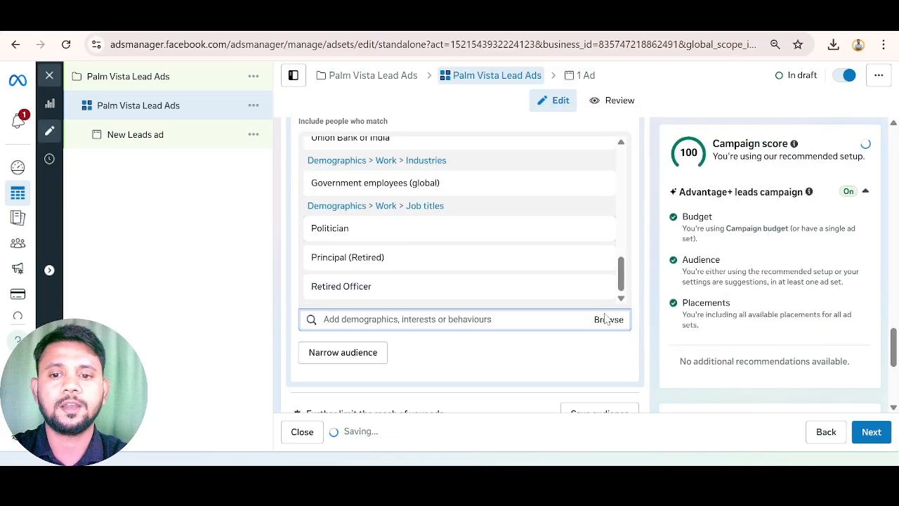
{"action": "left_click", "coordinate": [293, 289]}
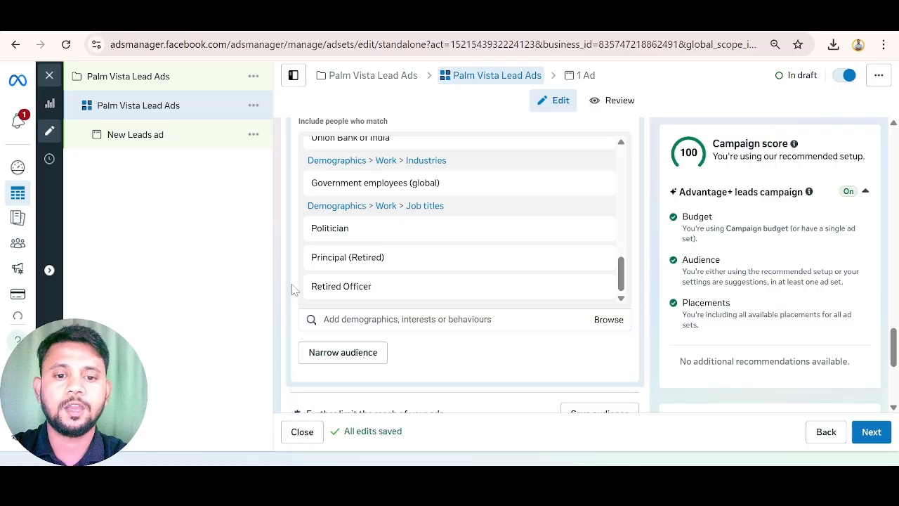
Search the detailed targeting options for "Doctor" and add the job title Doctor.
{"action": "scroll", "coordinate": [294, 290], "scroll_direction": "down", "scroll_amount": 2}
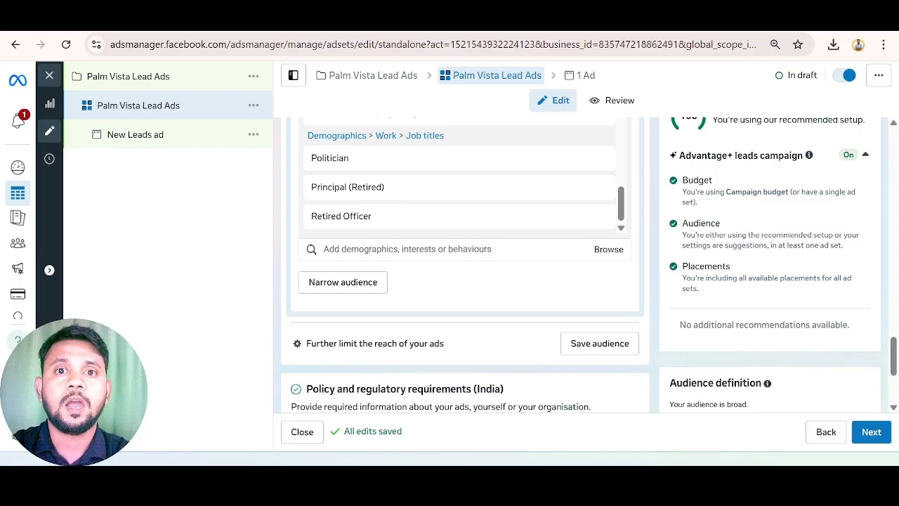
{"action": "left_click", "coordinate": [407, 250]}
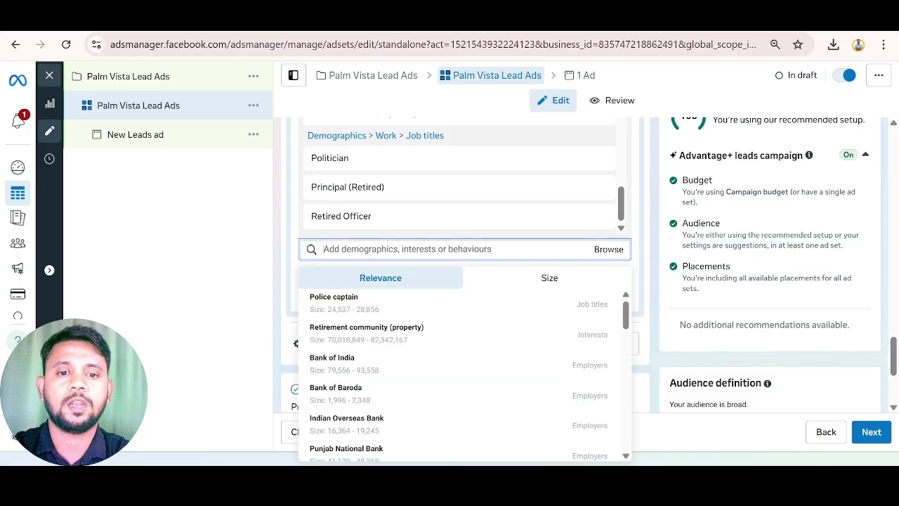
{"action": "type", "text": "Doctor"}
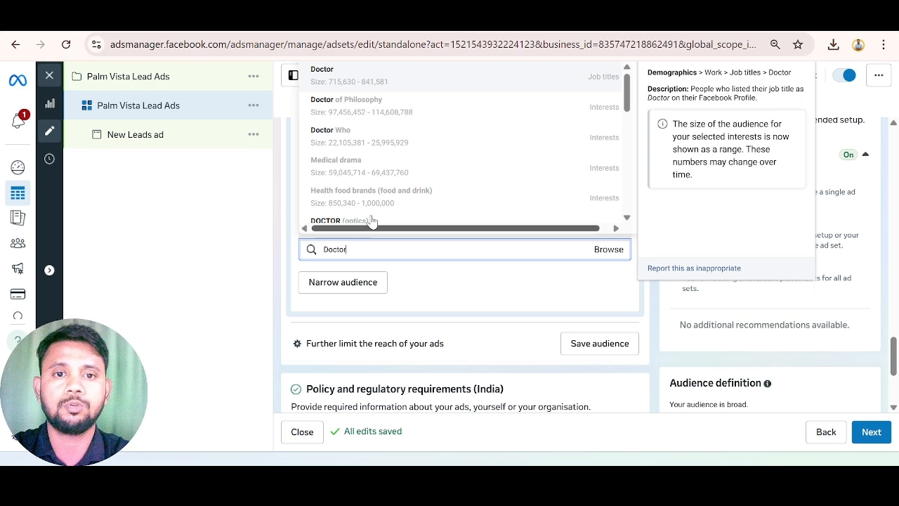
{"action": "scroll", "coordinate": [351, 170], "scroll_direction": "up", "scroll_amount": 1}
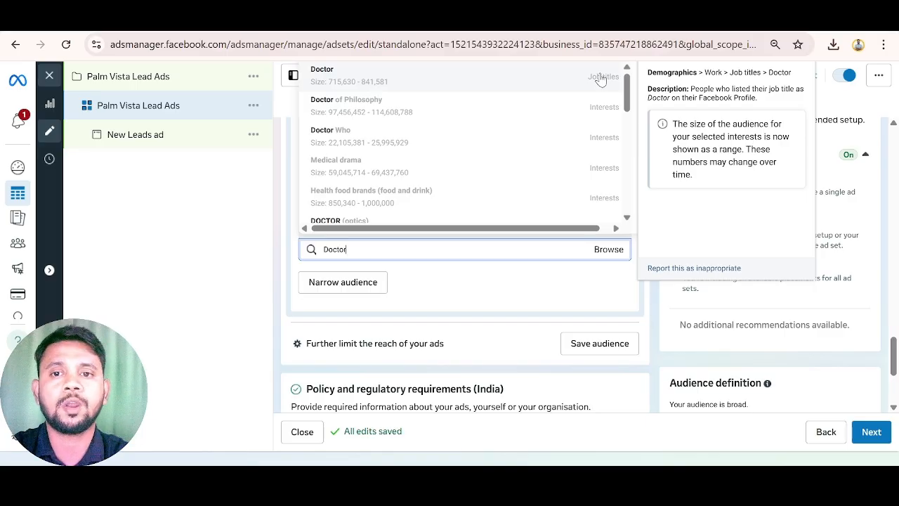
{"action": "key", "text": "Return"}
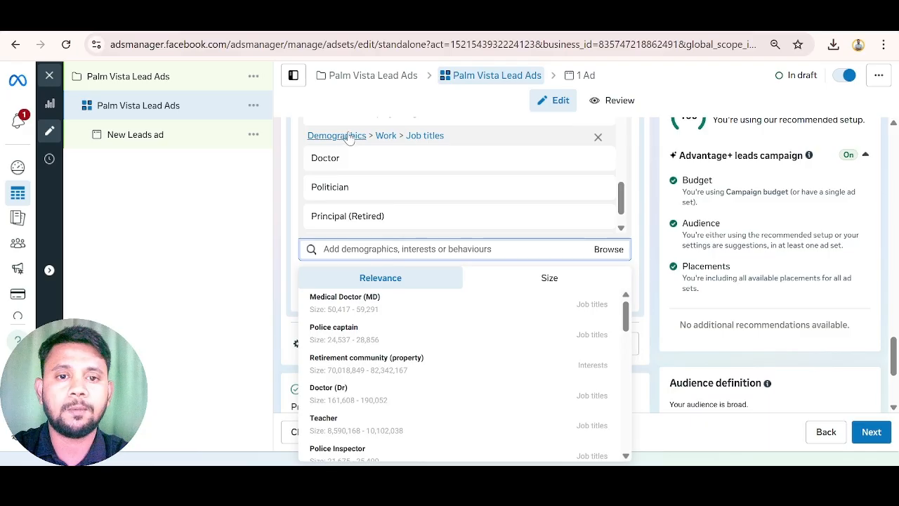
{"action": "left_click", "coordinate": [294, 218]}
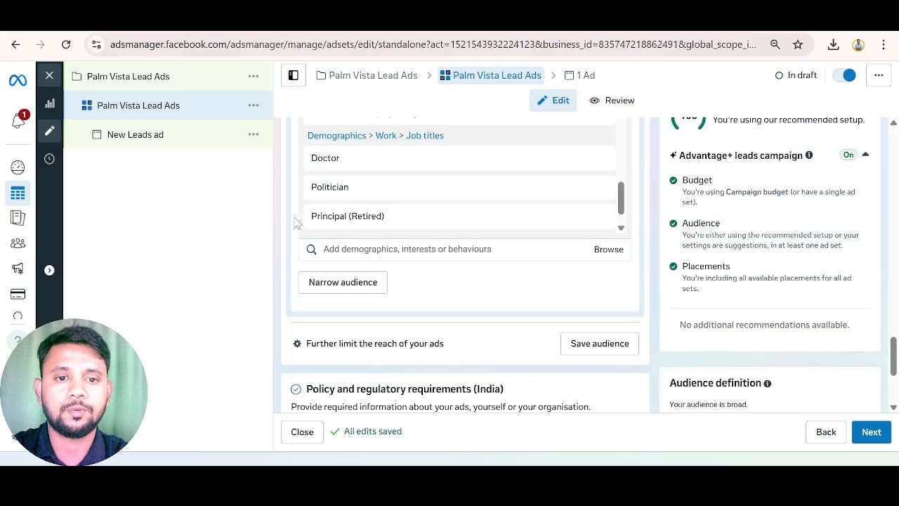
Review the employers, industries and job titles already included in the ad set's detailed targeting.
{"action": "scroll", "coordinate": [294, 218], "scroll_direction": "up", "scroll_amount": 2}
{"action": "scroll", "coordinate": [334, 248], "scroll_direction": "up", "scroll_amount": 8}
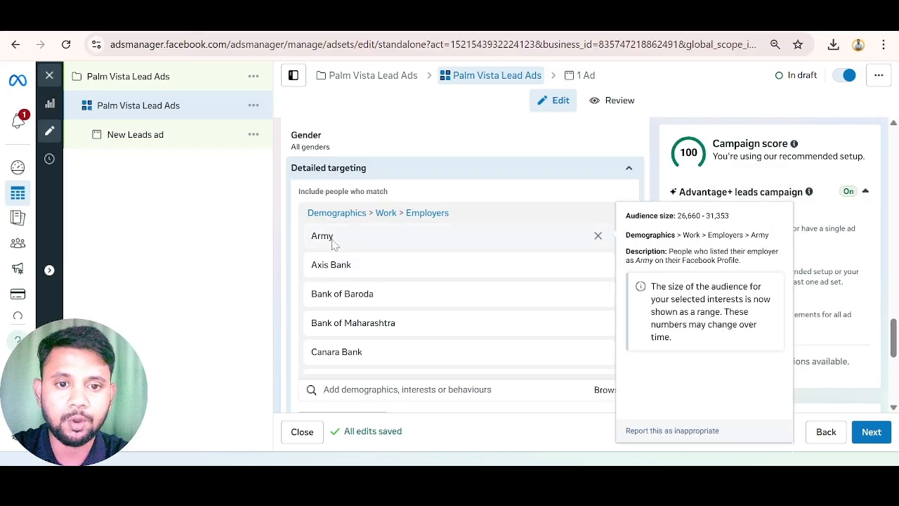
{"action": "scroll", "coordinate": [334, 264], "scroll_direction": "down", "scroll_amount": 1}
{"action": "scroll", "coordinate": [334, 264], "scroll_direction": "down", "scroll_amount": 5}
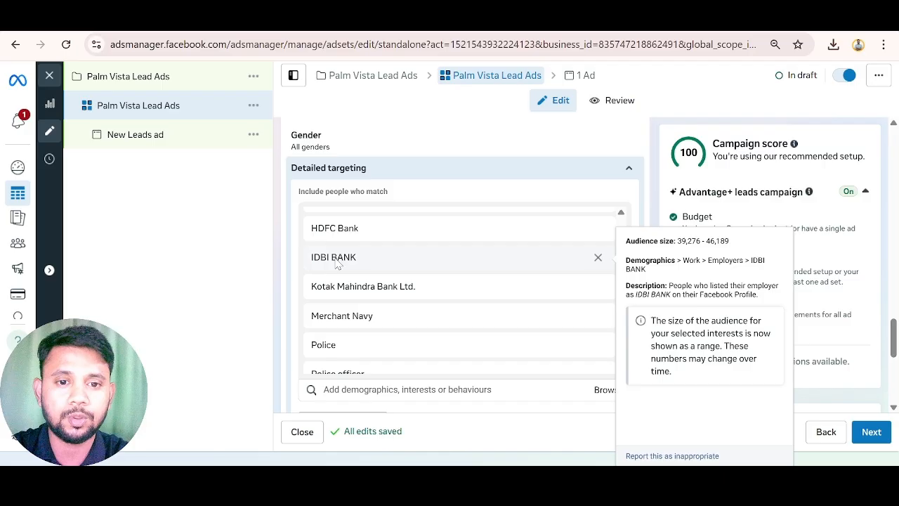
{"action": "scroll", "coordinate": [337, 267], "scroll_direction": "down", "scroll_amount": 5}
{"action": "scroll", "coordinate": [365, 295], "scroll_direction": "up", "scroll_amount": 3}
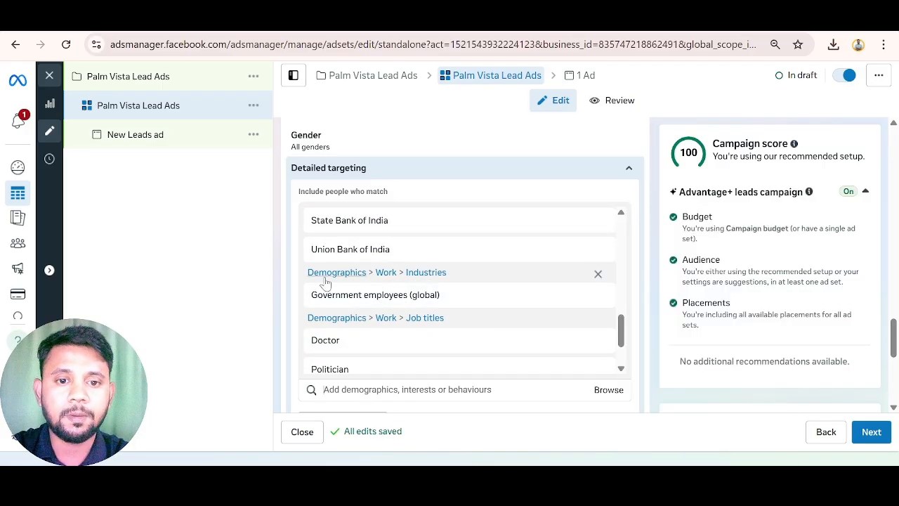
{"action": "scroll", "coordinate": [340, 324], "scroll_direction": "down", "scroll_amount": 2}
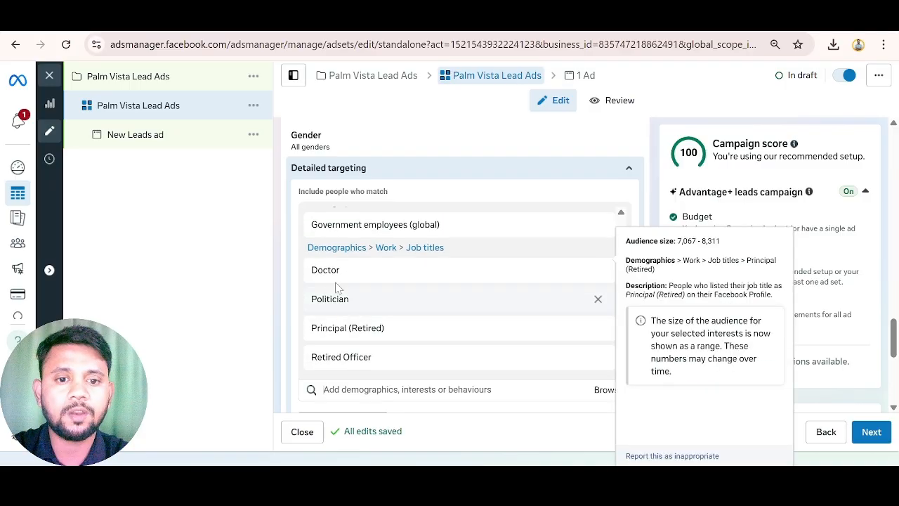
{"action": "scroll", "coordinate": [346, 320], "scroll_direction": "down", "scroll_amount": 1}
Add the suggested job titles Medical Doctor (MD), Medical Doctor MD/Medical Director, Medical Doctor/Orthopaedic Surgery and Sports Medicine, and Doctor (Dr) to the detailed targeting.
{"action": "left_click", "coordinate": [351, 319]}
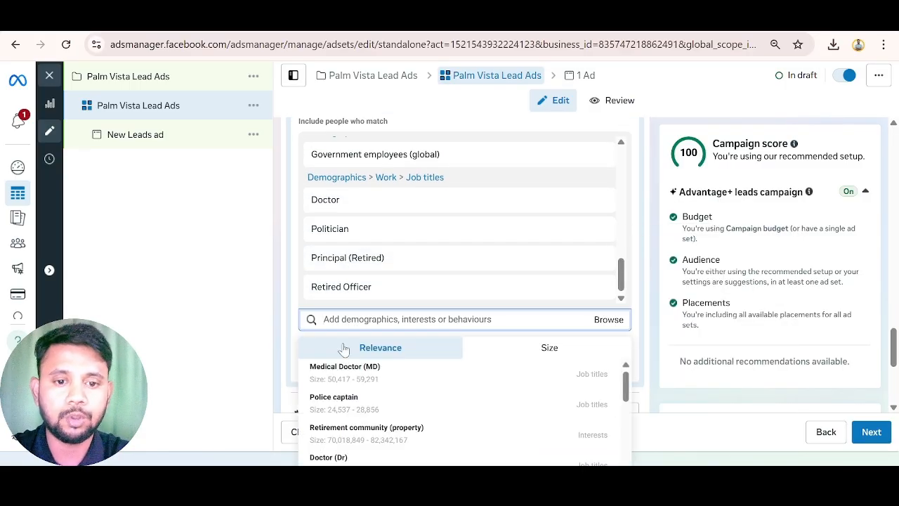
{"action": "mouse_move", "coordinate": [323, 375]}
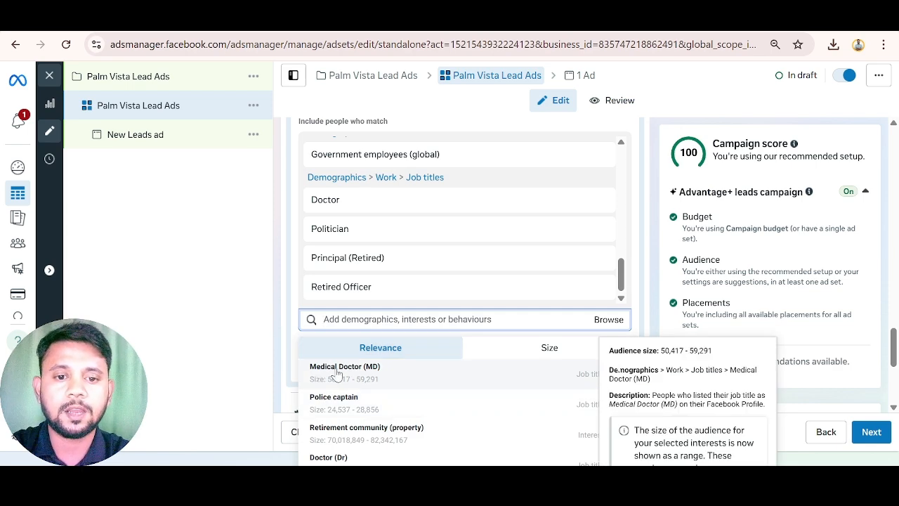
{"action": "left_click", "coordinate": [337, 372]}
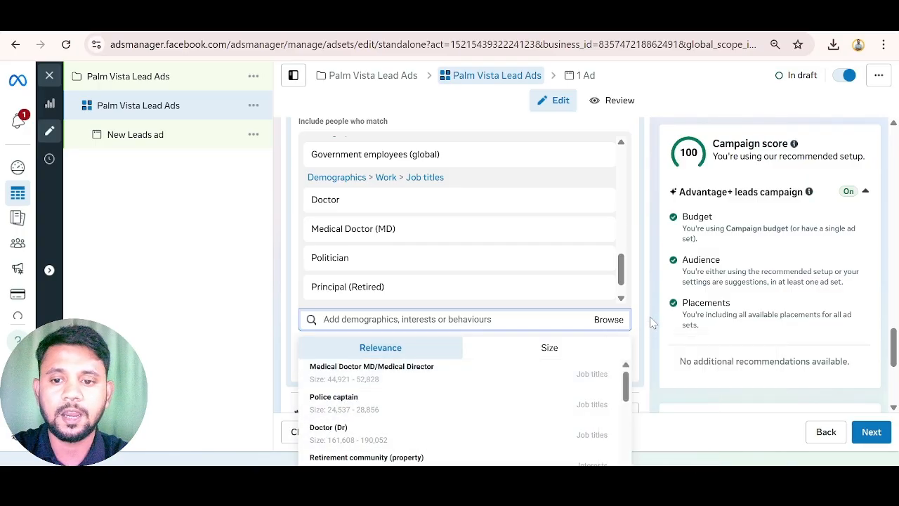
{"action": "scroll", "coordinate": [651, 322], "scroll_direction": "down", "scroll_amount": 2}
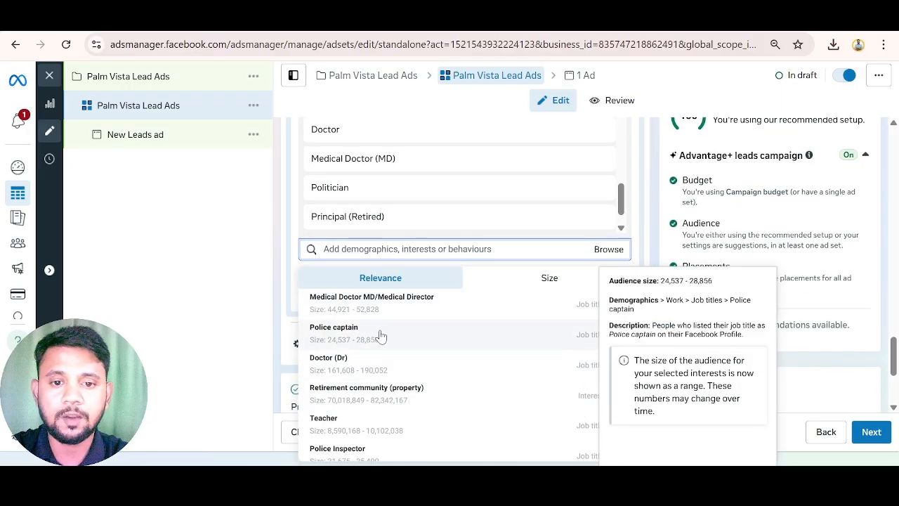
{"action": "left_click", "coordinate": [348, 303]}
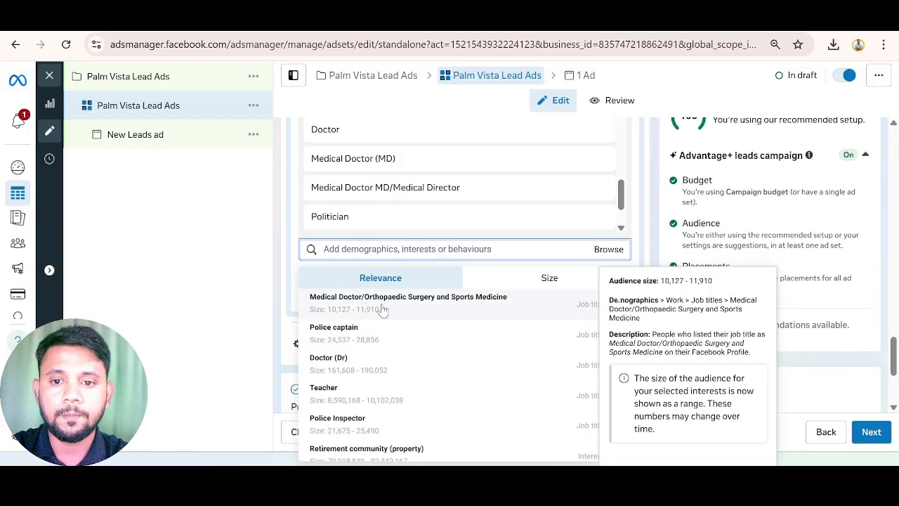
{"action": "left_click", "coordinate": [564, 312]}
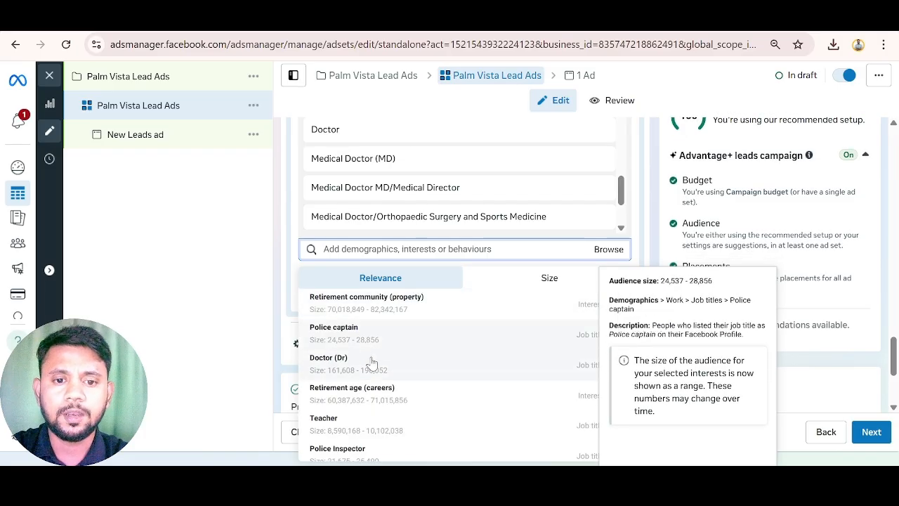
{"action": "left_click", "coordinate": [571, 365]}
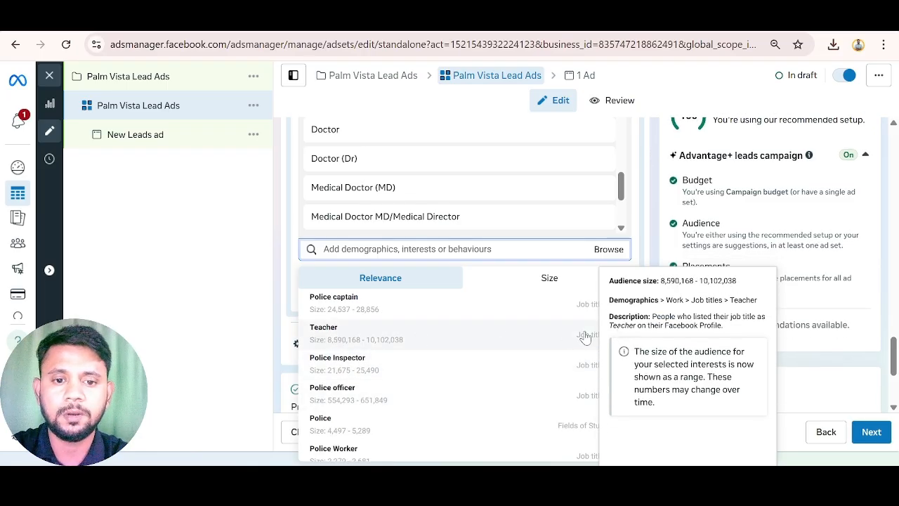
Add the suggested job titles Teacher, Police Inspector and Dermatologist to the detailed targeting.
{"action": "left_click", "coordinate": [346, 335]}
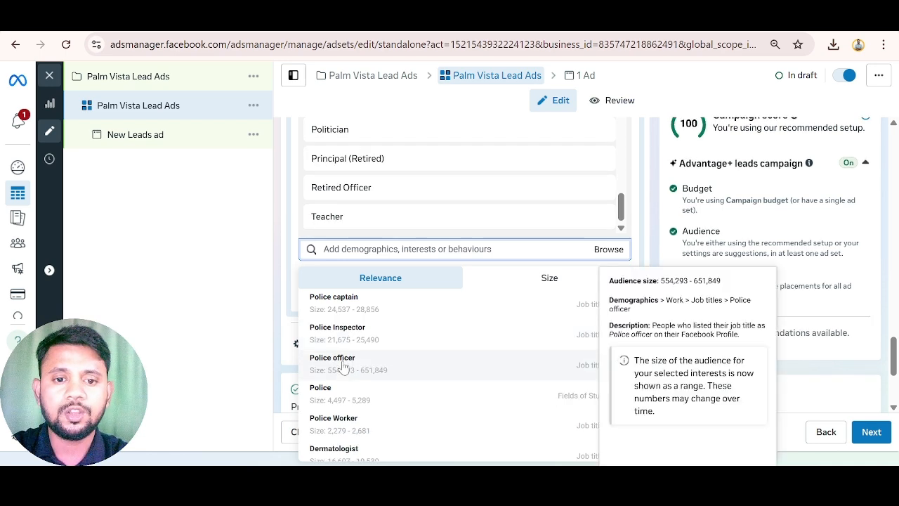
{"action": "left_click", "coordinate": [565, 336]}
{"action": "left_click", "coordinate": [566, 335]}
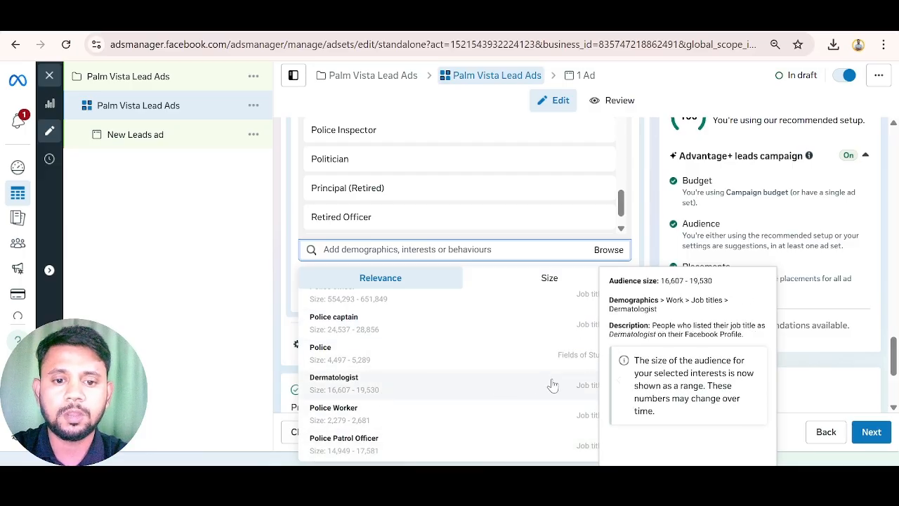
{"action": "left_click", "coordinate": [553, 385]}
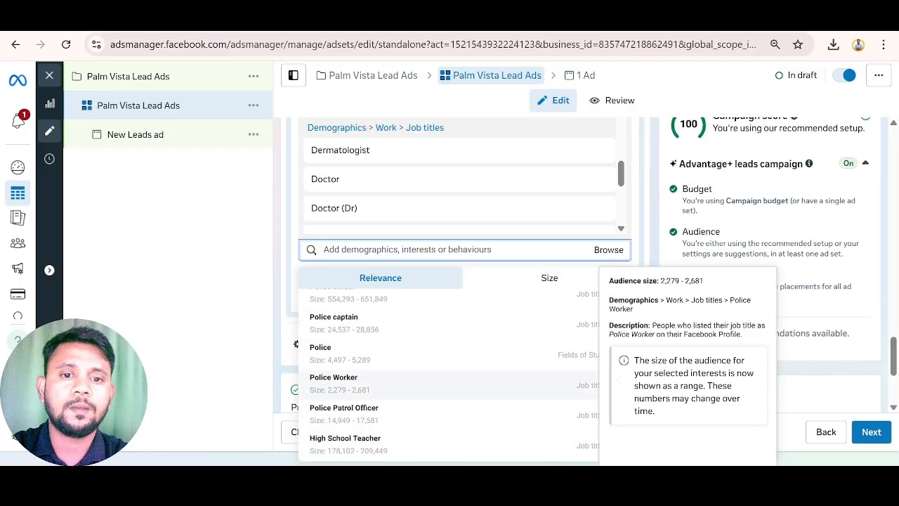
Search the detailed targeting options for "Lawyer" and add the job titles Lawyer and Corporate Lawyer, plus the suggested job title Police officer.
{"action": "left_click", "coordinate": [330, 250]}
{"action": "left_click", "coordinate": [330, 249]}
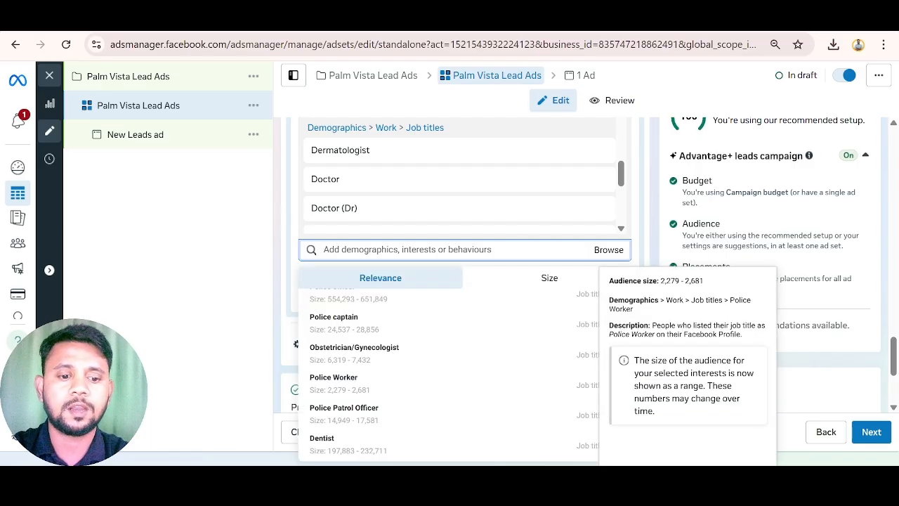
{"action": "type", "text": "Lawyer"}
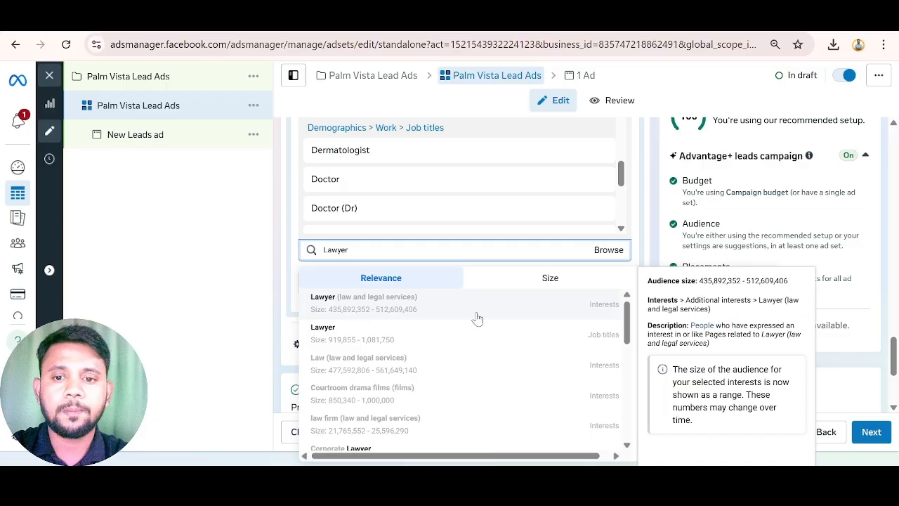
{"action": "left_click", "coordinate": [596, 337]}
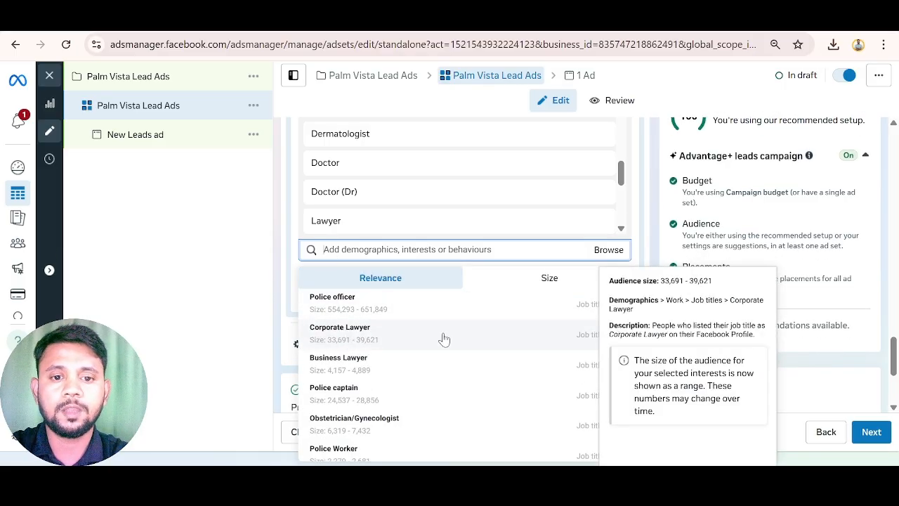
{"action": "left_click", "coordinate": [590, 337]}
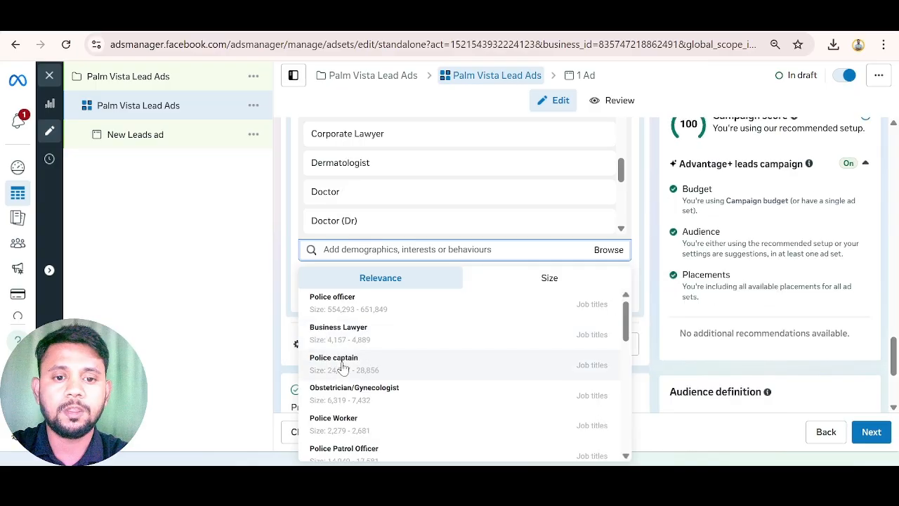
{"action": "left_click", "coordinate": [569, 344]}
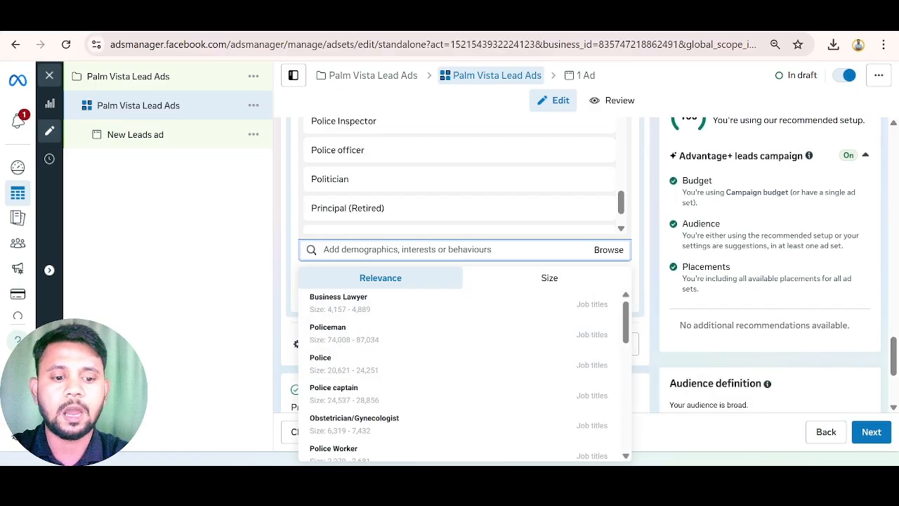
Search the detailed targeting options for "Actor" and add the job title Actor.
{"action": "type", "text": "Actor"}
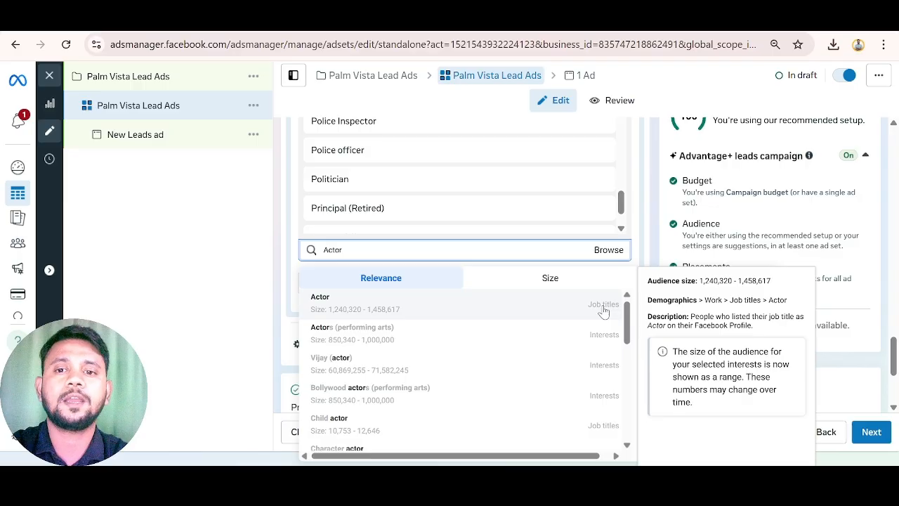
{"action": "left_click", "coordinate": [602, 309]}
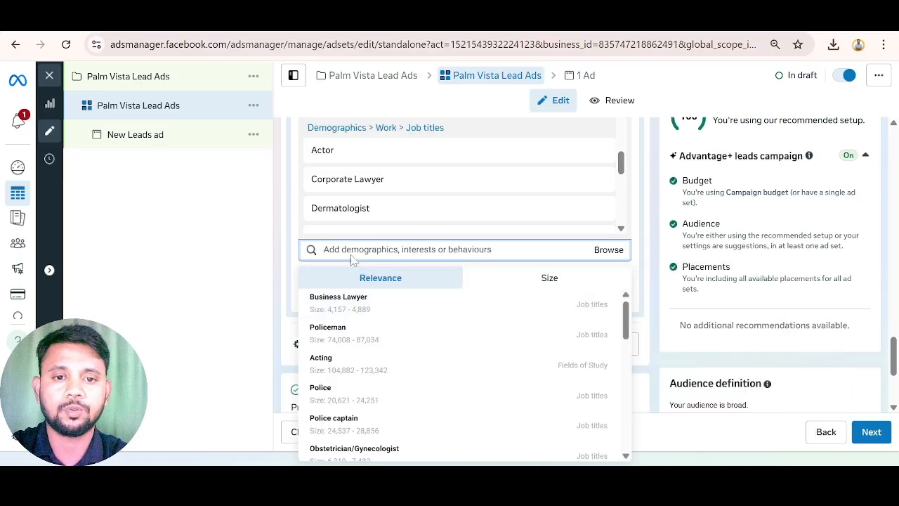
{"action": "left_click", "coordinate": [294, 225]}
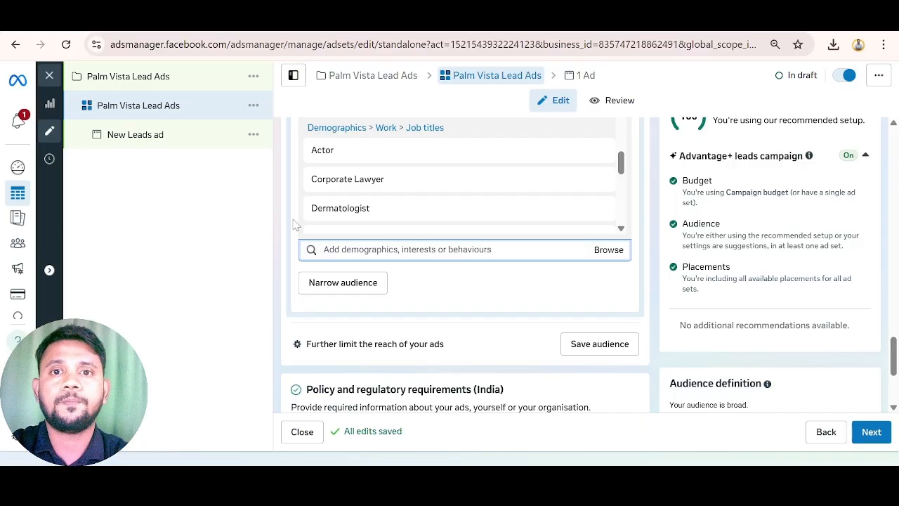
Search the detailed targeting options for "Business owner" and add the employers Business Owner and Business Owners.
{"action": "left_click", "coordinate": [345, 256]}
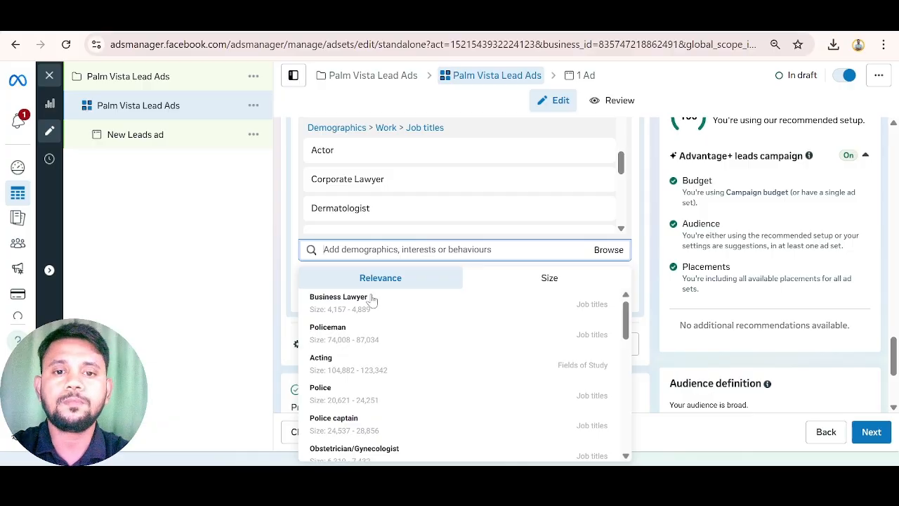
{"action": "mouse_move", "coordinate": [372, 336]}
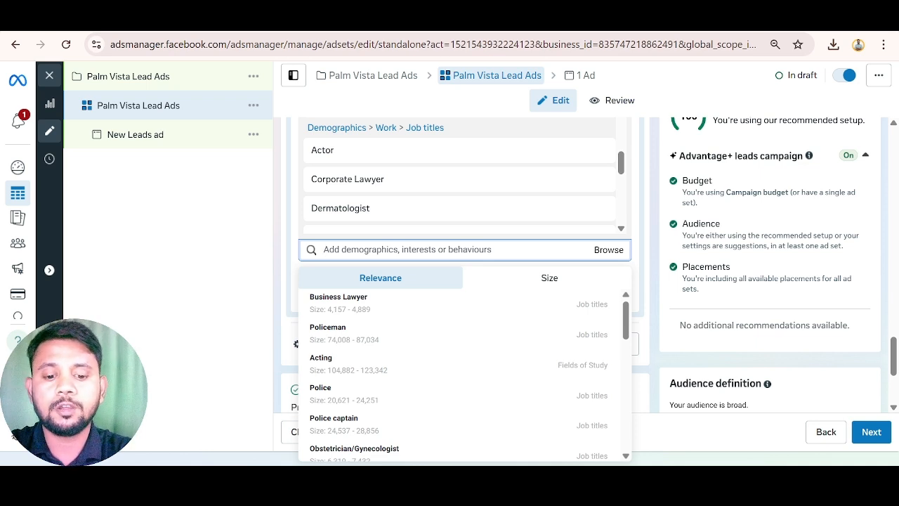
{"action": "type", "text": "Business "}
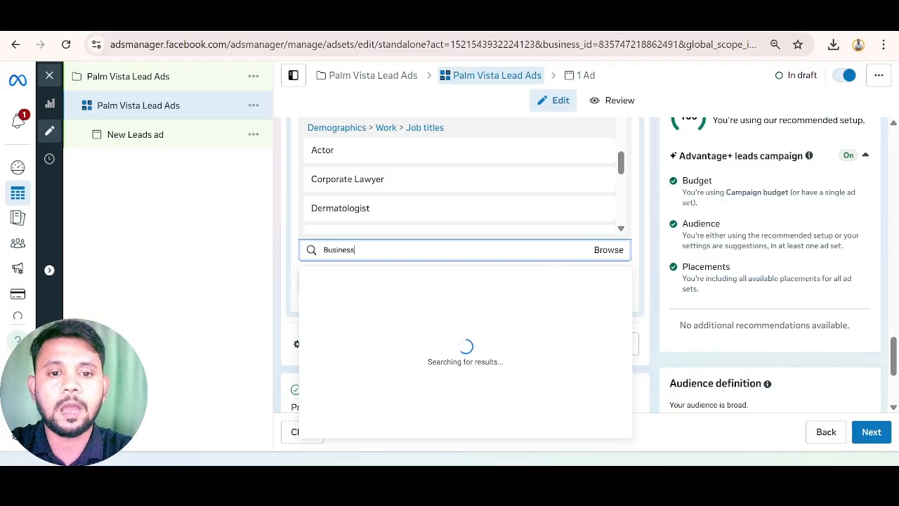
{"action": "type", "text": "owner"}
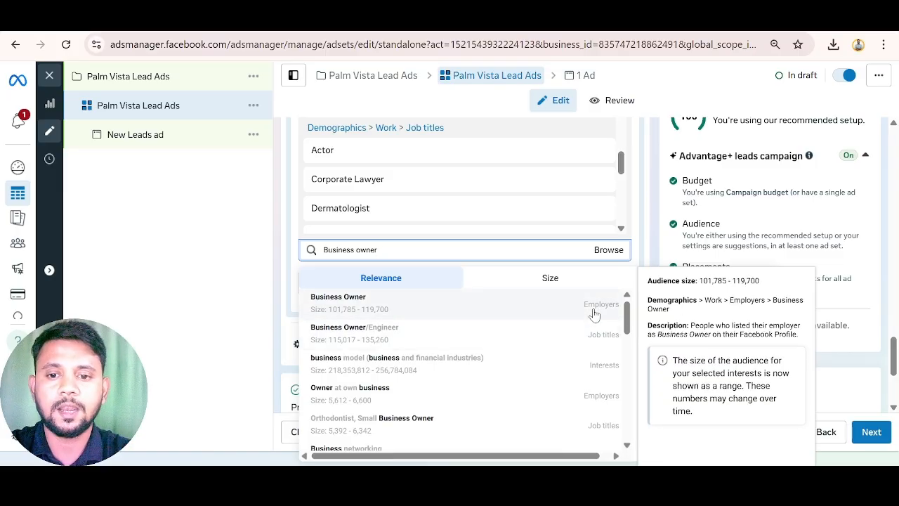
{"action": "left_click", "coordinate": [593, 314]}
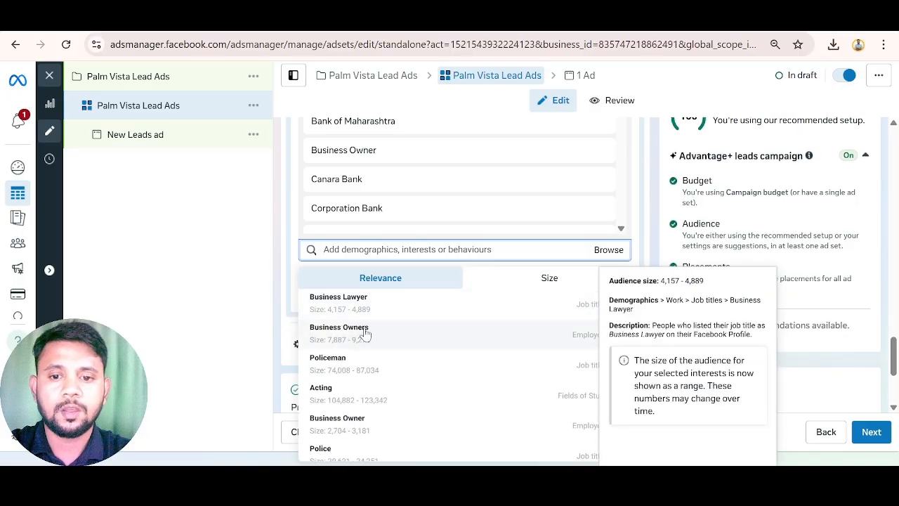
{"action": "left_click", "coordinate": [574, 335]}
Search the detailed targeting options for "Self employee" and add the employer Self Employed Entreprenur.
{"action": "type", "text": "S"}
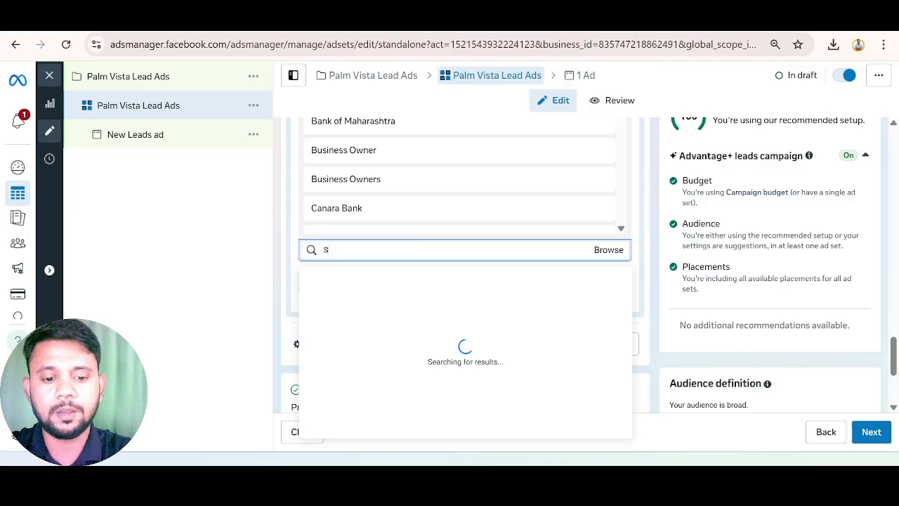
{"action": "type", "text": "elf employee"}
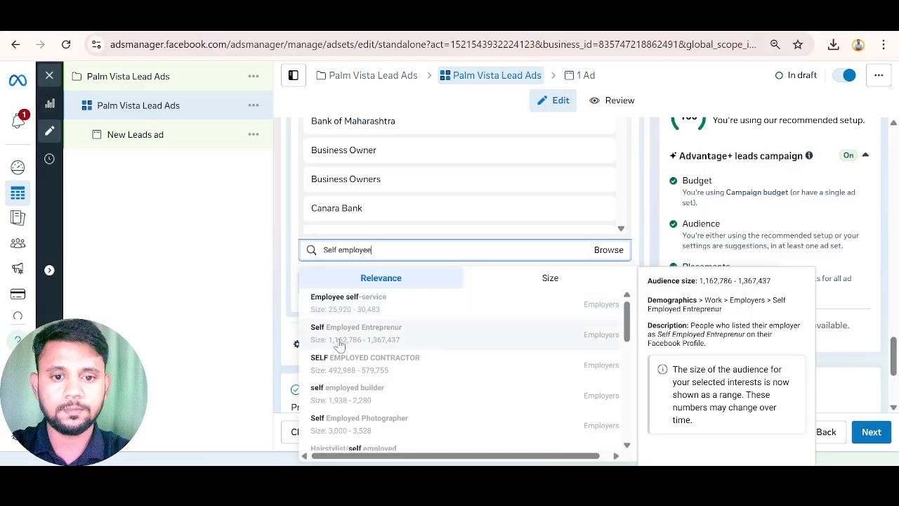
{"action": "left_click", "coordinate": [597, 342]}
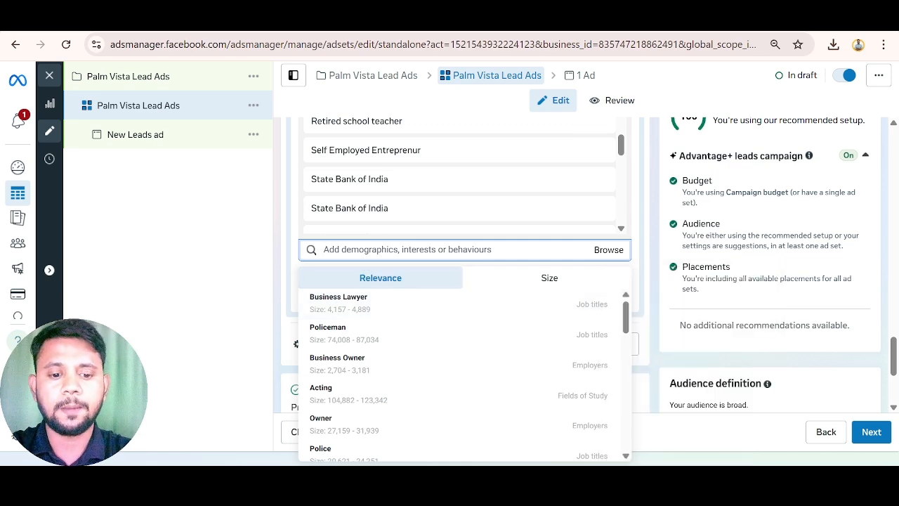
Search the detailed targeting options for "Founder" and "CEO", adding the job titles Founder and MD/CEO.
{"action": "type", "text": "Founder"}
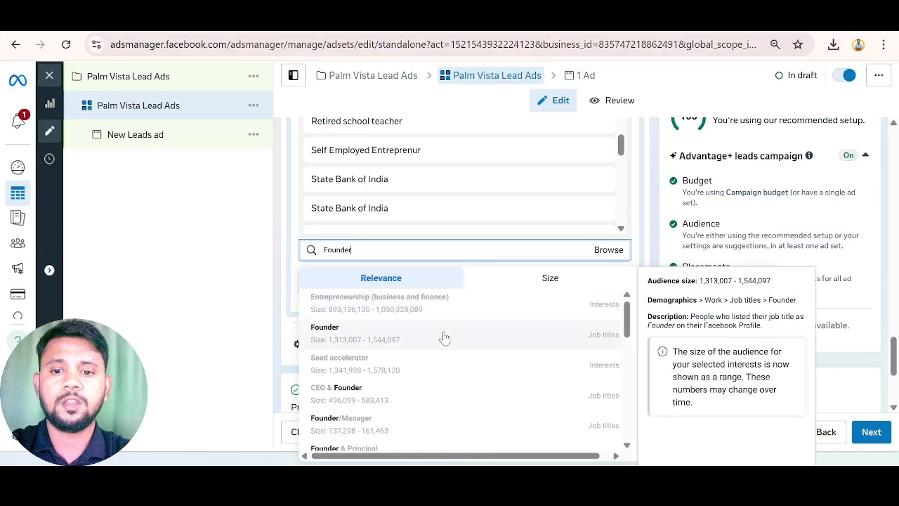
{"action": "left_click", "coordinate": [600, 342]}
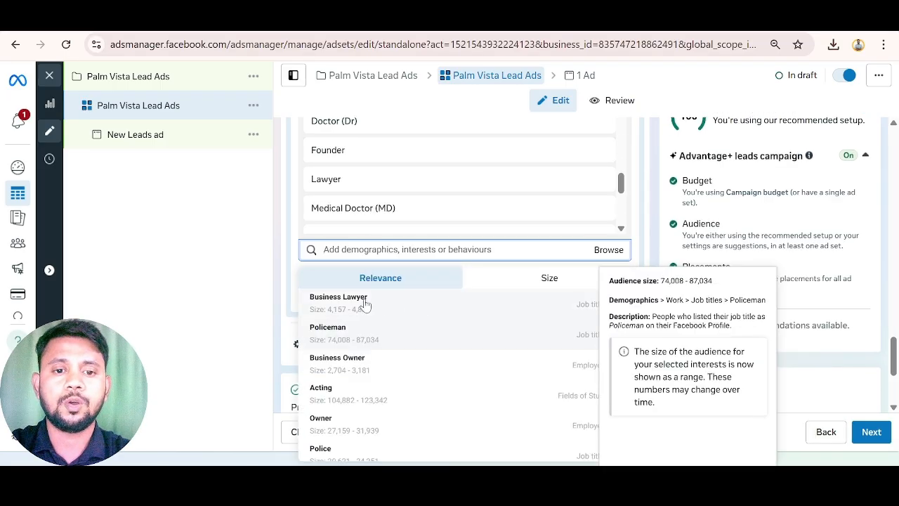
{"action": "type", "text": "CEO"}
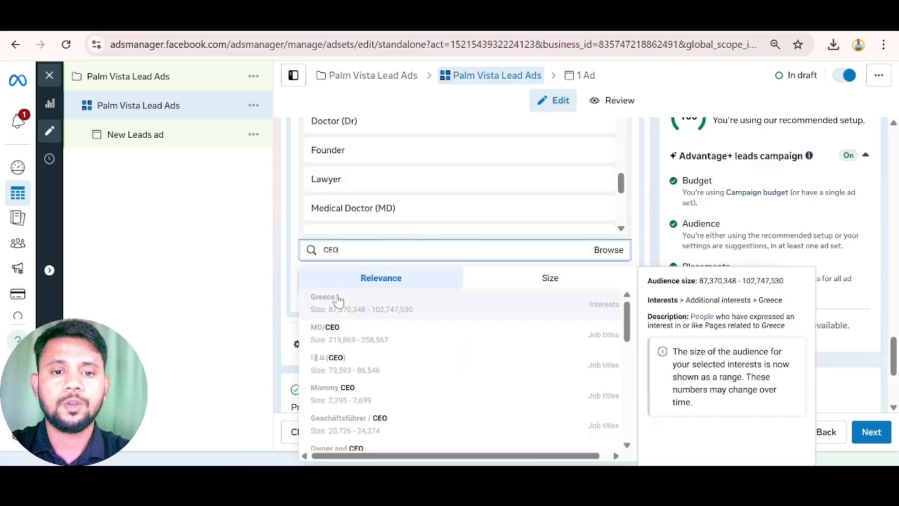
{"action": "left_click", "coordinate": [597, 342]}
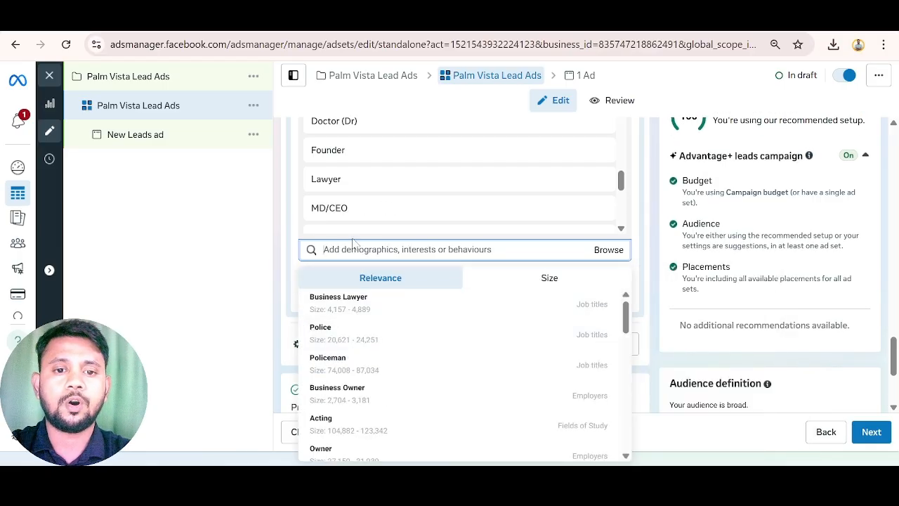
{"action": "scroll", "coordinate": [341, 403], "scroll_direction": "down", "scroll_amount": 4}
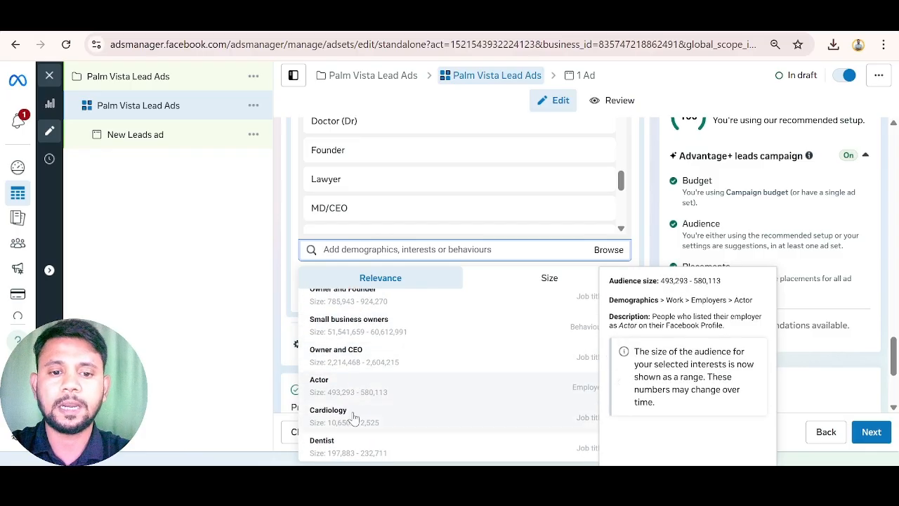
Add the suggested job titles Cardiology and Neurosurgery to the detailed targeting.
{"action": "scroll", "coordinate": [355, 421], "scroll_direction": "down", "scroll_amount": 1}
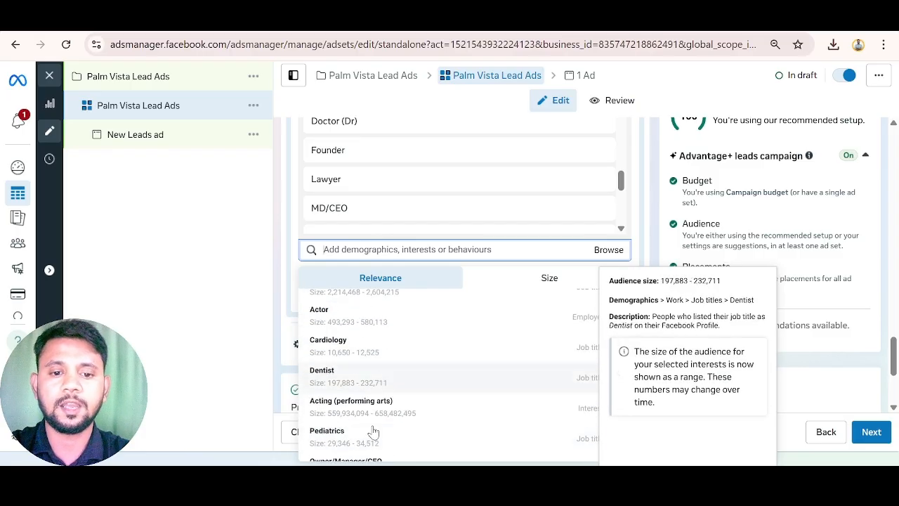
{"action": "left_click", "coordinate": [587, 354]}
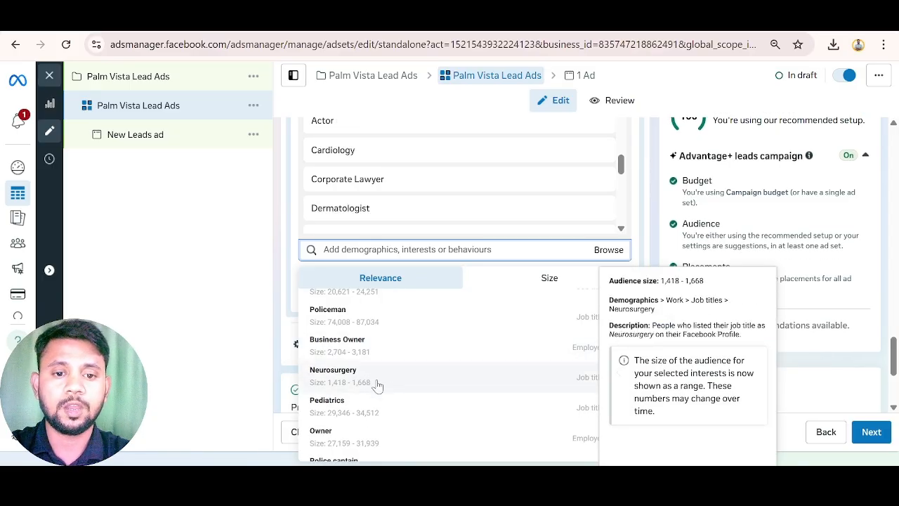
{"action": "left_click", "coordinate": [587, 383]}
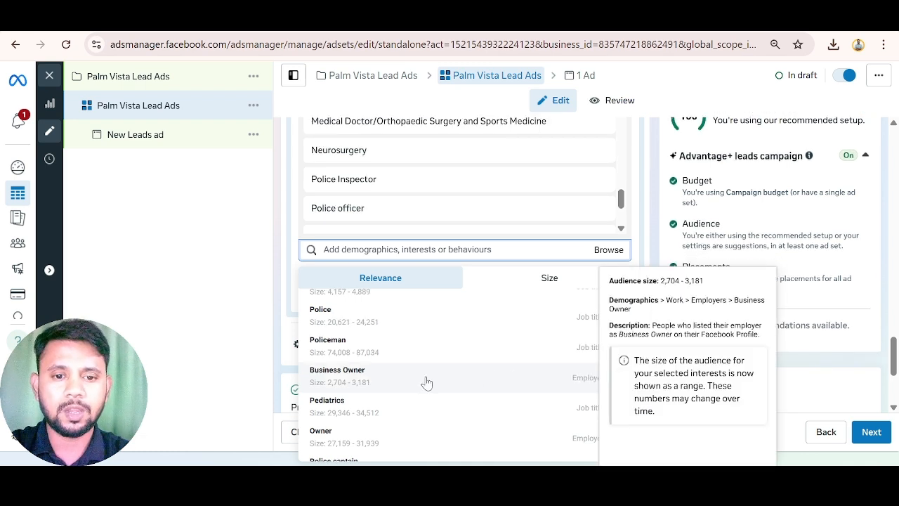
Look through the remaining targeting suggestions and add the job title Owner and CEO.
{"action": "scroll", "coordinate": [426, 382], "scroll_direction": "down", "scroll_amount": 2}
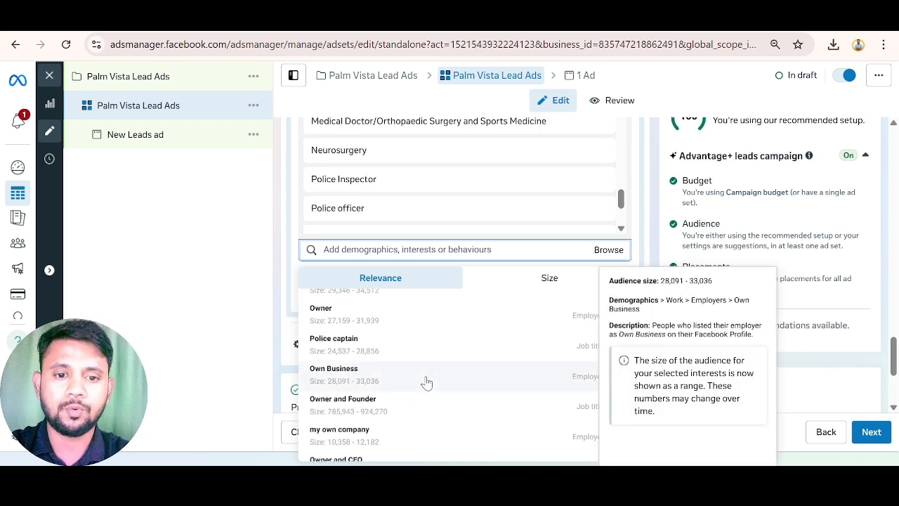
{"action": "scroll", "coordinate": [427, 383], "scroll_direction": "down", "scroll_amount": 1}
{"action": "scroll", "coordinate": [426, 383], "scroll_direction": "up", "scroll_amount": 3}
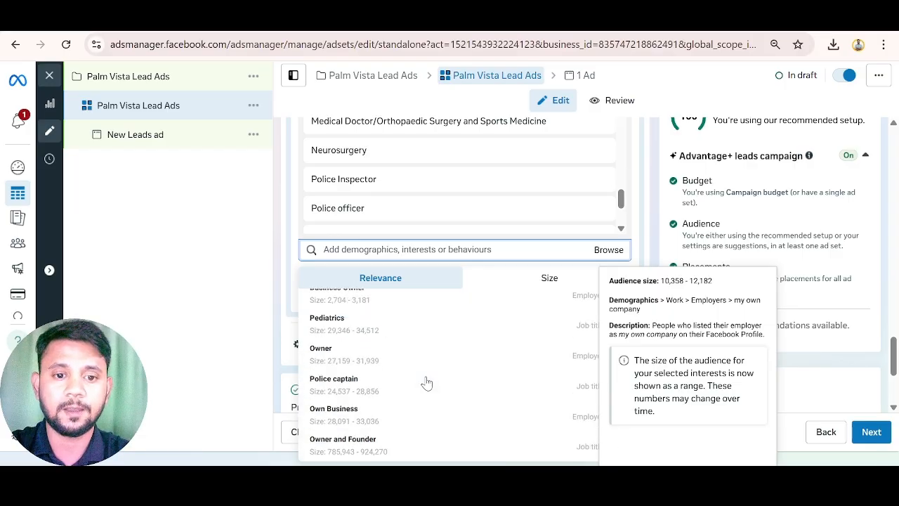
{"action": "scroll", "coordinate": [426, 383], "scroll_direction": "down", "scroll_amount": 3}
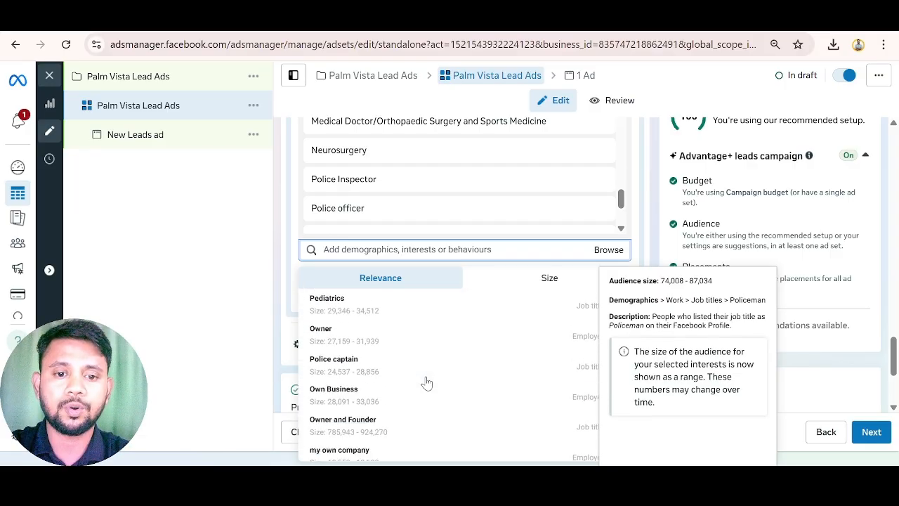
{"action": "scroll", "coordinate": [426, 383], "scroll_direction": "down", "scroll_amount": 3}
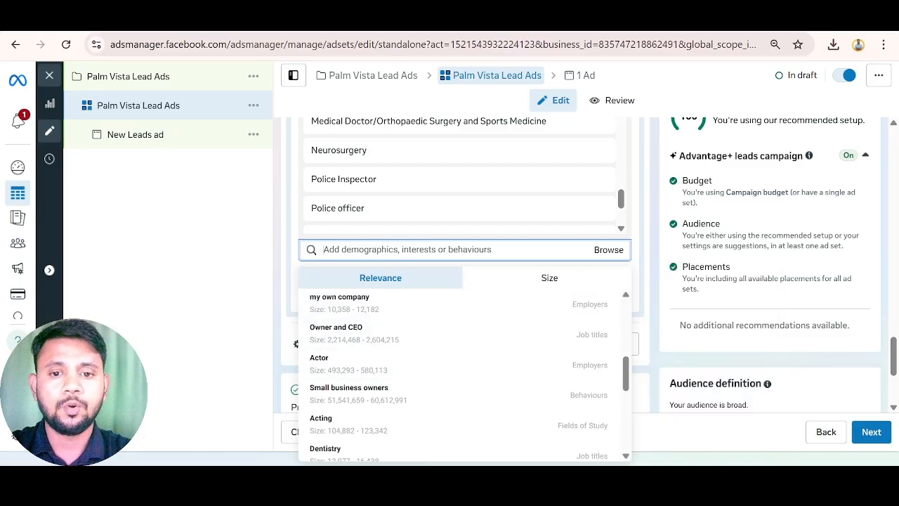
{"action": "left_click", "coordinate": [586, 338]}
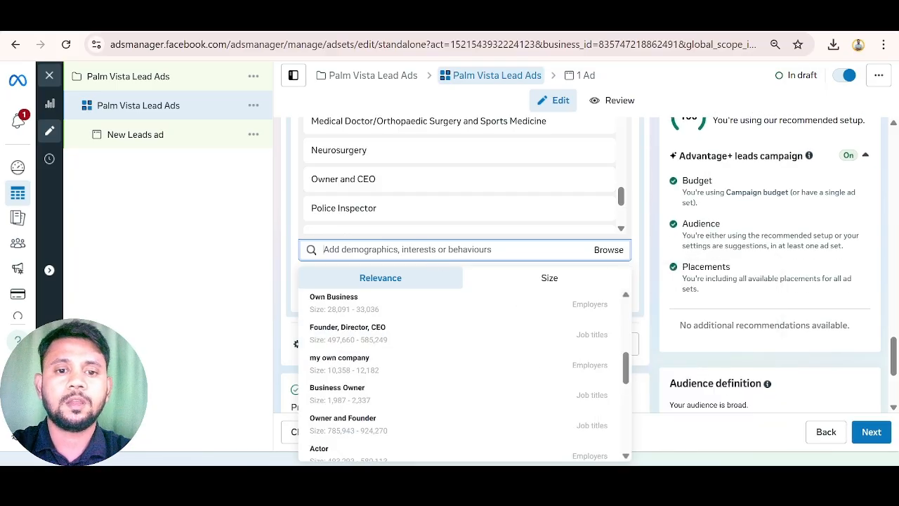
Search the detailed targeting options for "Director" and look through the matching job titles.
{"action": "type", "text": "Dire"}
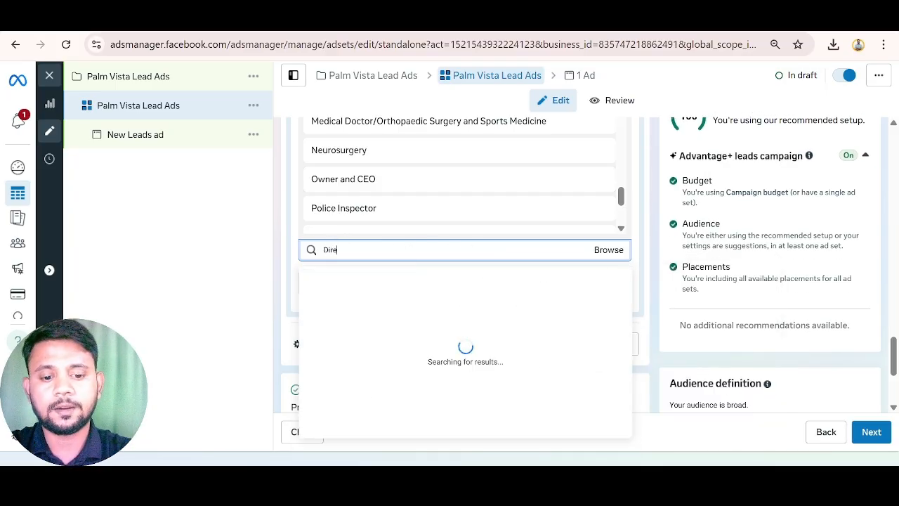
{"action": "type", "text": "ctor"}
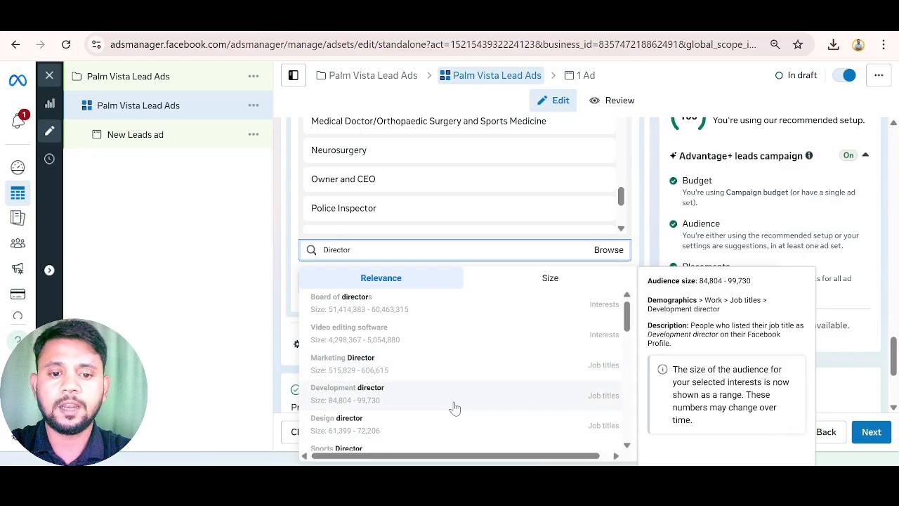
{"action": "scroll", "coordinate": [474, 388], "scroll_direction": "down", "scroll_amount": 1}
{"action": "scroll", "coordinate": [377, 393], "scroll_direction": "down", "scroll_amount": 1}
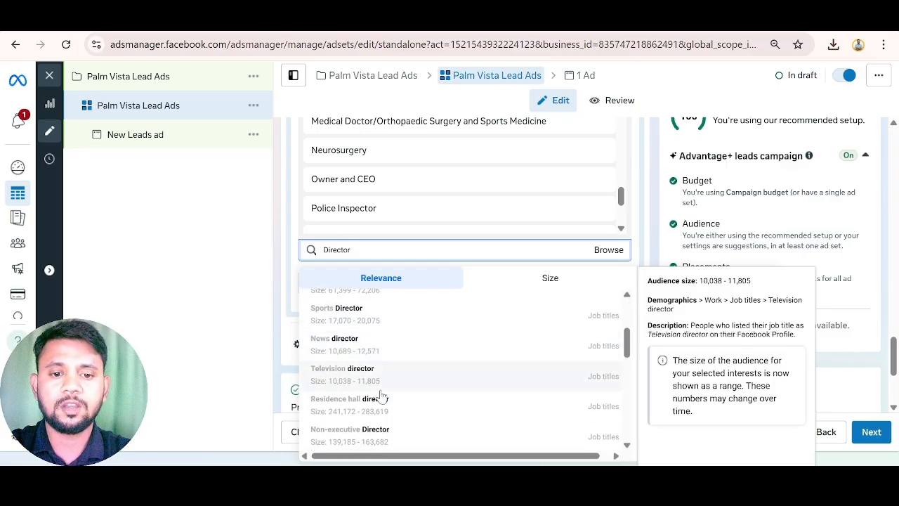
{"action": "scroll", "coordinate": [380, 397], "scroll_direction": "up", "scroll_amount": 2}
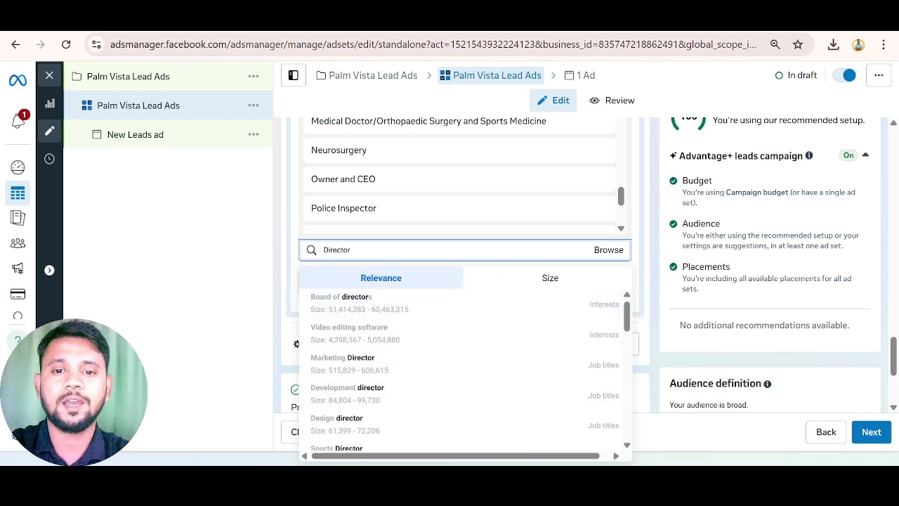
Replace the targeting search with "founder" and add the job title CEO & Founder.
{"action": "key", "text": "BackSpace"}
{"action": "key", "text": "BackSpace"}
{"action": "key", "text": "BackSpace"}
{"action": "key", "text": "BackSpace"}
{"action": "key", "text": "BackSpace"}
{"action": "key", "text": "BackSpace"}
{"action": "key", "text": "BackSpace"}
{"action": "key", "text": "BackSpace"}
{"action": "type", "text": "founder"}
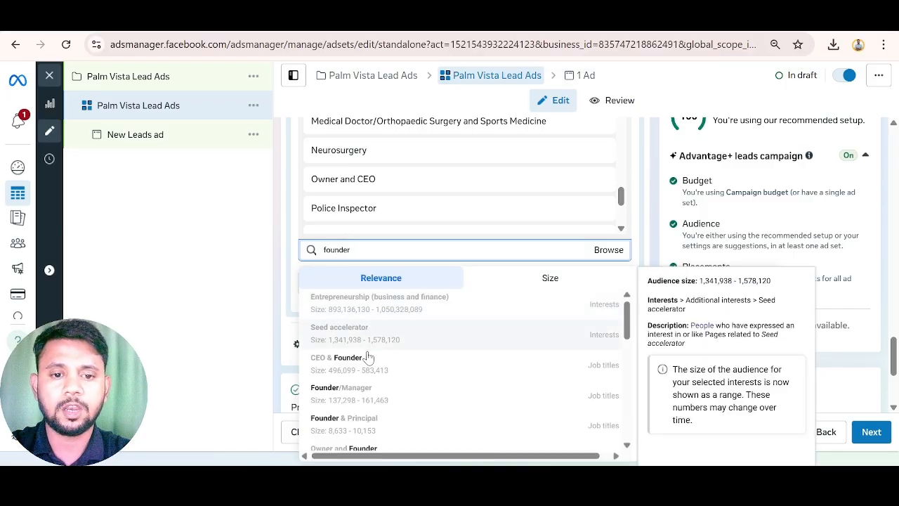
{"action": "left_click", "coordinate": [594, 372]}
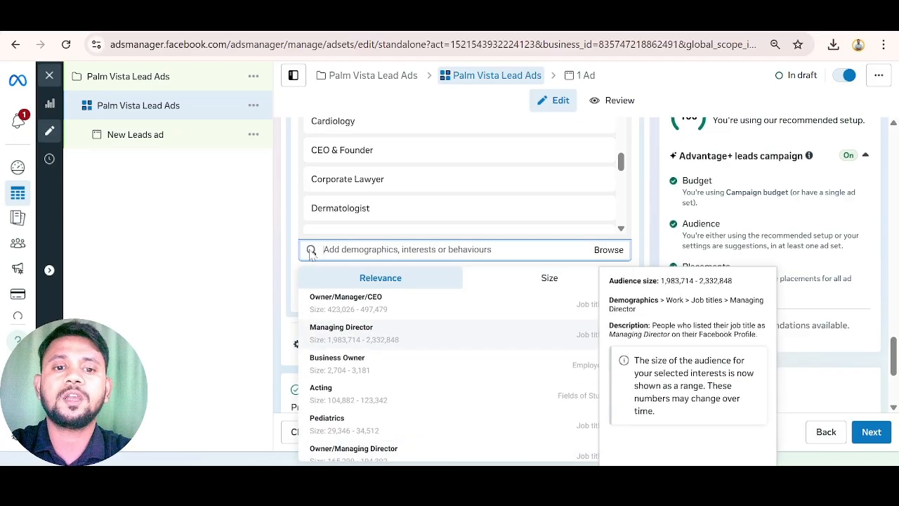
Close the suggestions and review the job titles already included in the detailed targeting.
{"action": "left_click", "coordinate": [294, 237]}
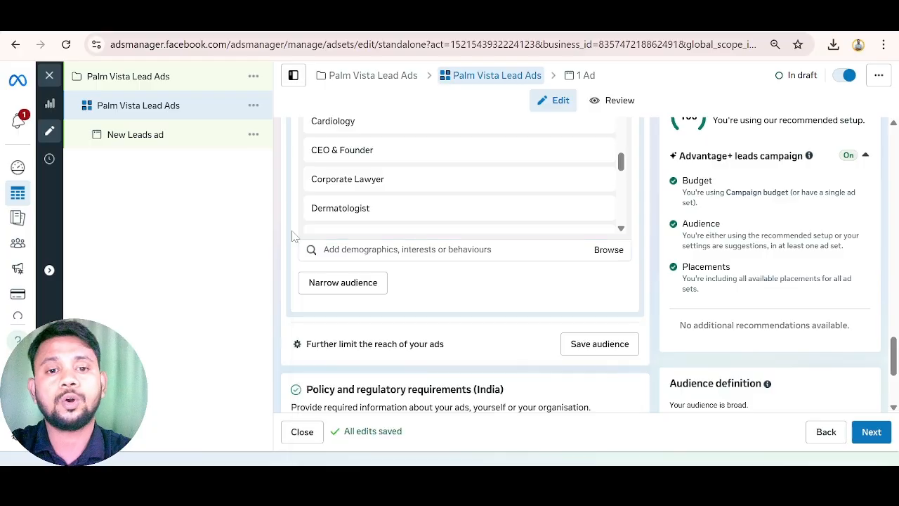
{"action": "scroll", "coordinate": [313, 204], "scroll_direction": "down", "scroll_amount": 2}
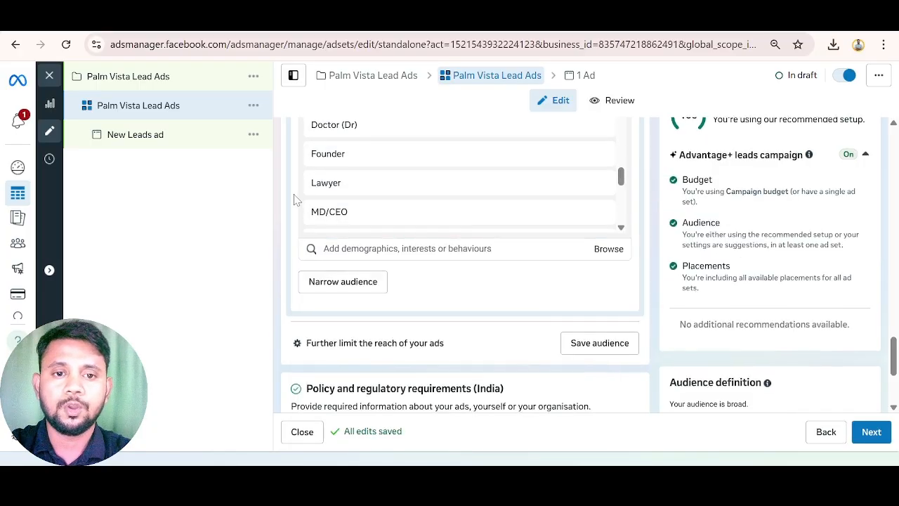
{"action": "scroll", "coordinate": [296, 202], "scroll_direction": "down", "scroll_amount": 2}
{"action": "scroll", "coordinate": [295, 202], "scroll_direction": "up", "scroll_amount": 3}
{"action": "scroll", "coordinate": [309, 211], "scroll_direction": "down", "scroll_amount": 5}
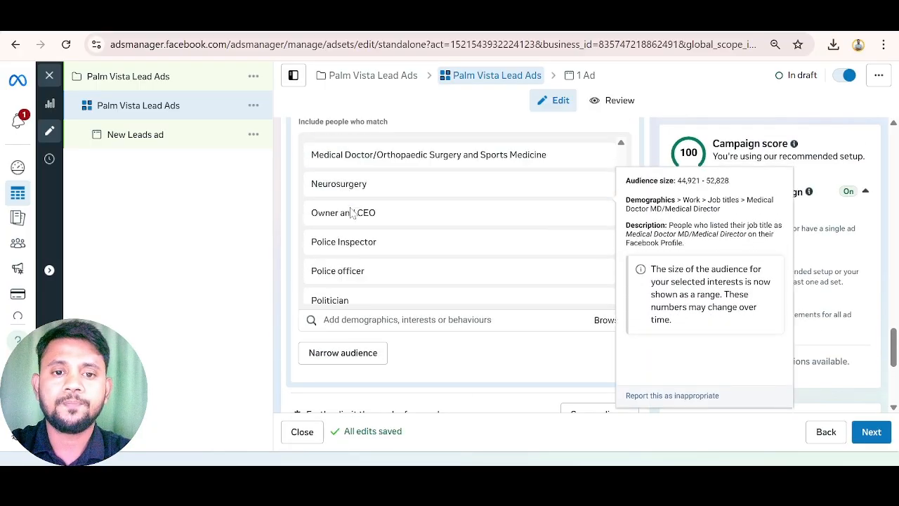
{"action": "scroll", "coordinate": [314, 218], "scroll_direction": "down", "scroll_amount": 1}
{"action": "scroll", "coordinate": [295, 239], "scroll_direction": "down", "scroll_amount": 2}
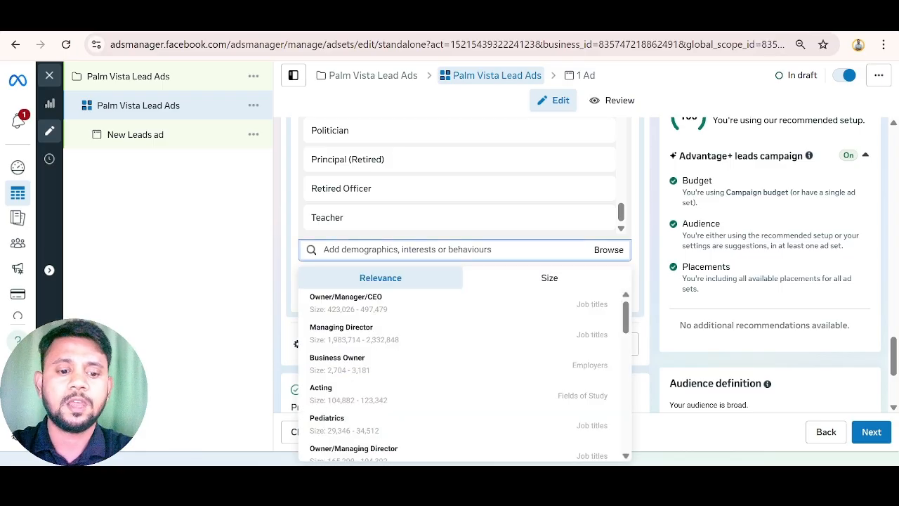
Add the Entrepreneurship and Managing Director job titles to the ad set's detailed targeting.
{"action": "type", "text": "Ent"}
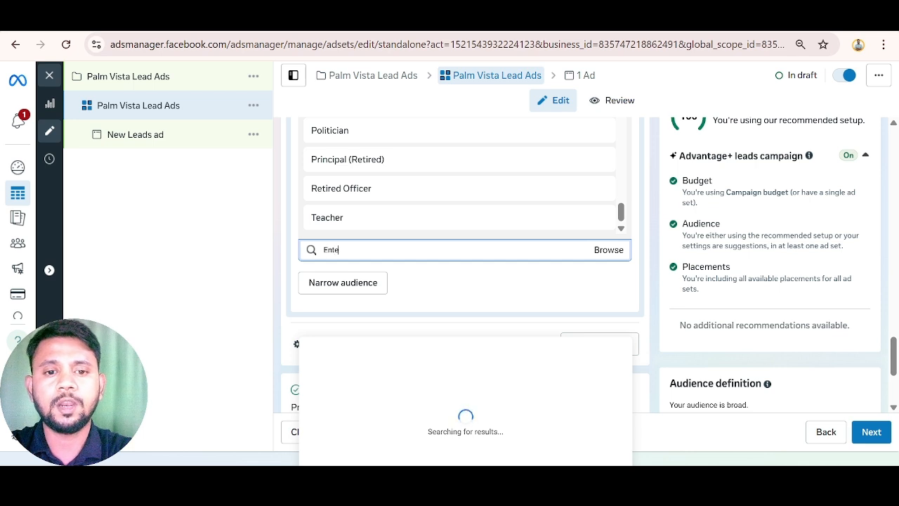
{"action": "type", "text": "repre"}
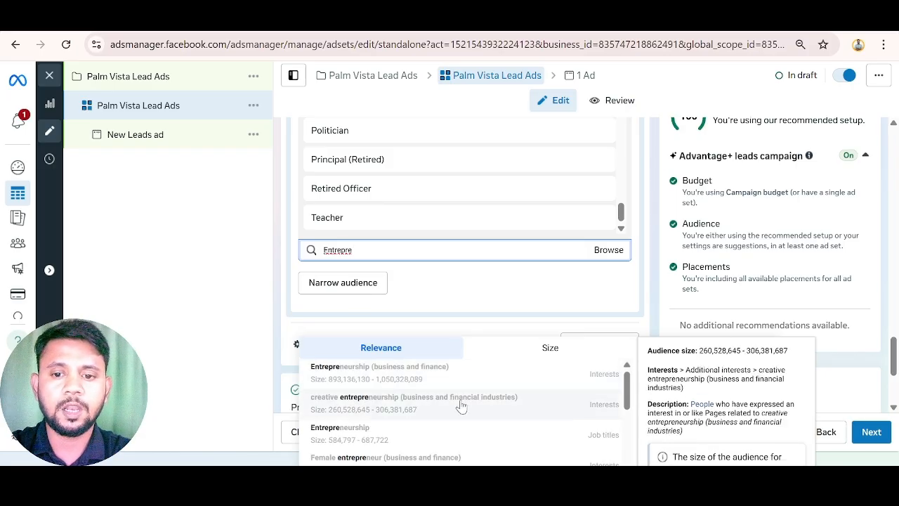
{"action": "left_click", "coordinate": [595, 439]}
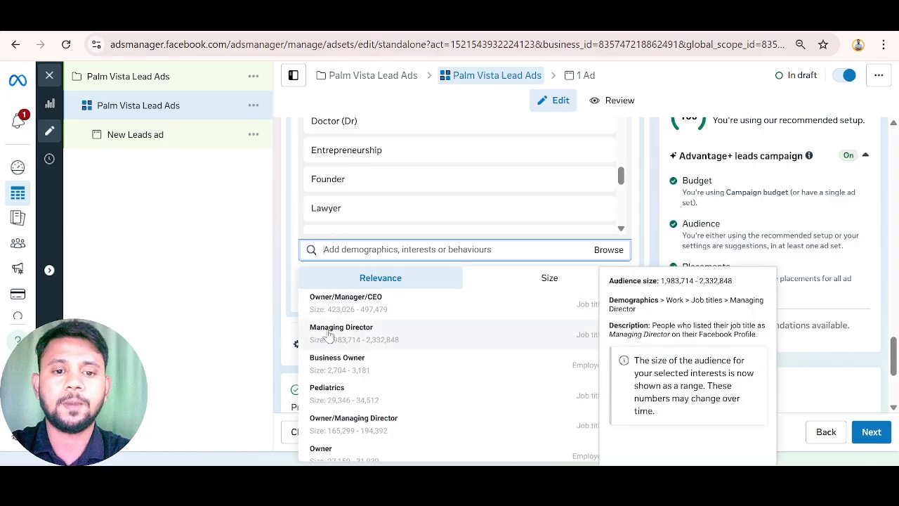
{"action": "left_click", "coordinate": [588, 339]}
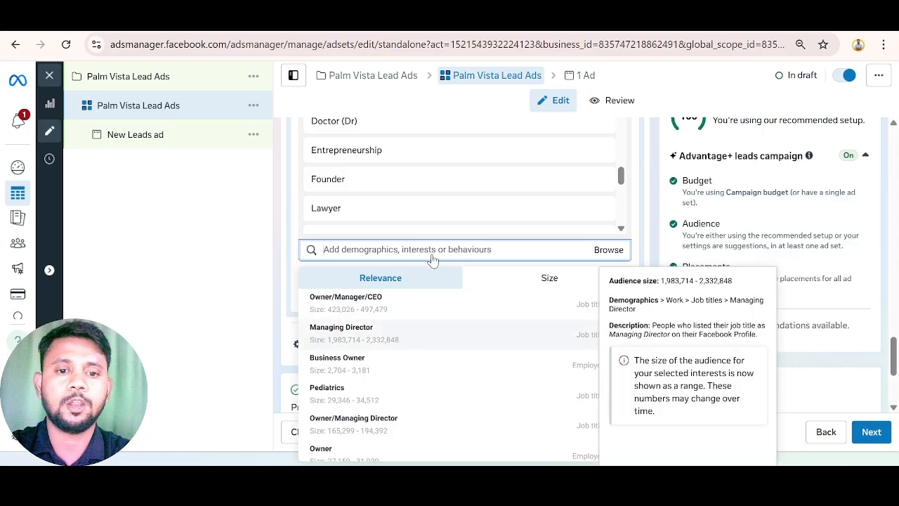
Search the detailed targeting options for "Accenture" and "Accenture india", look through the suggestions, and clear the search.
{"action": "left_click", "coordinate": [336, 251]}
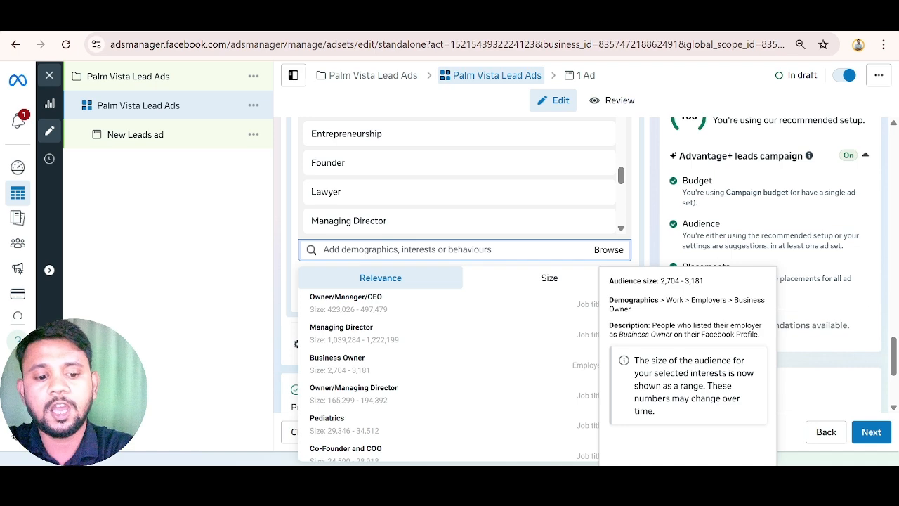
{"action": "type", "text": "Accentur"}
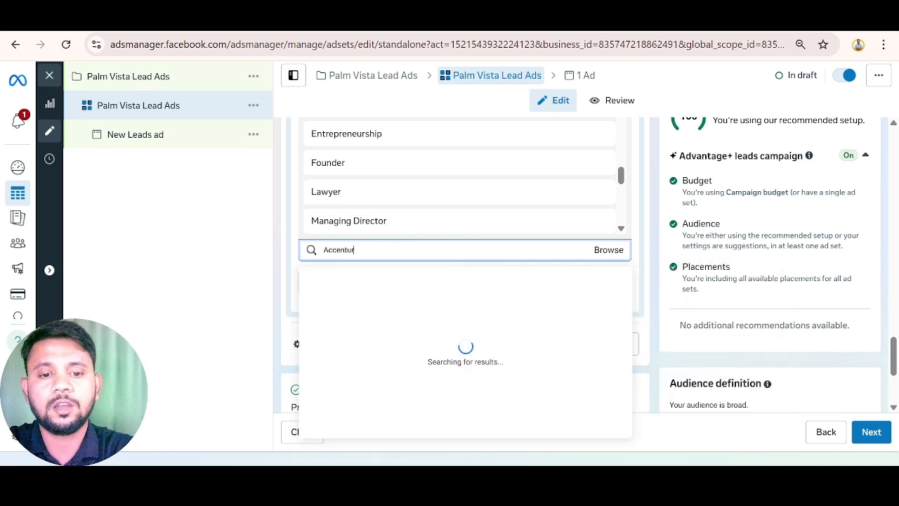
{"action": "type", "text": "e"}
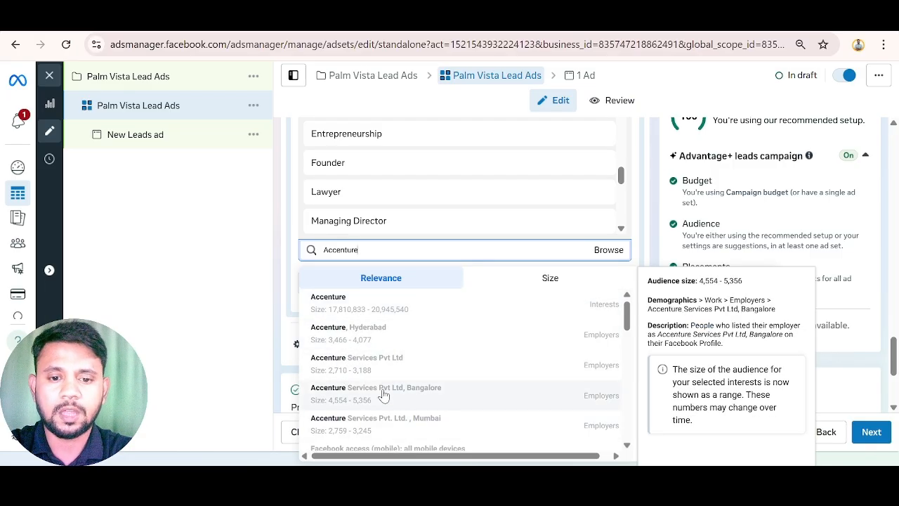
{"action": "scroll", "coordinate": [383, 396], "scroll_direction": "down", "scroll_amount": 1}
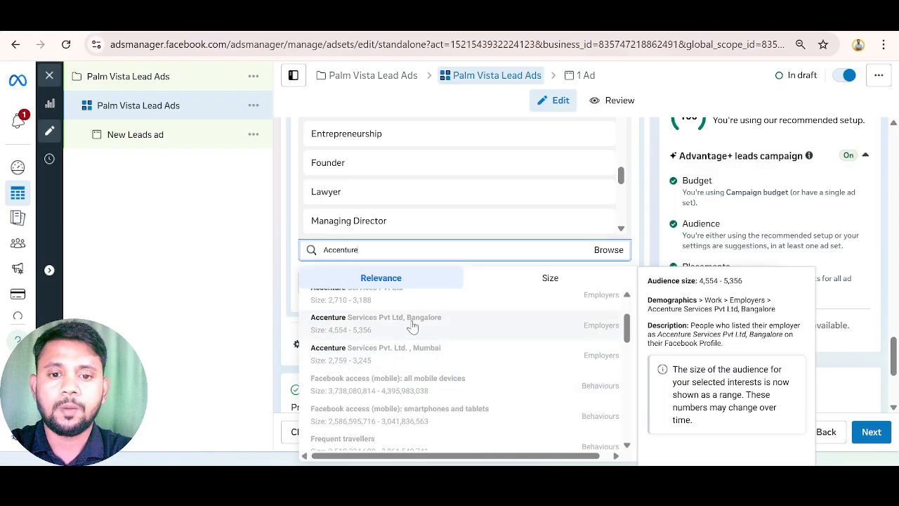
{"action": "scroll", "coordinate": [410, 325], "scroll_direction": "up", "scroll_amount": 1}
{"action": "scroll", "coordinate": [349, 330], "scroll_direction": "down", "scroll_amount": 1}
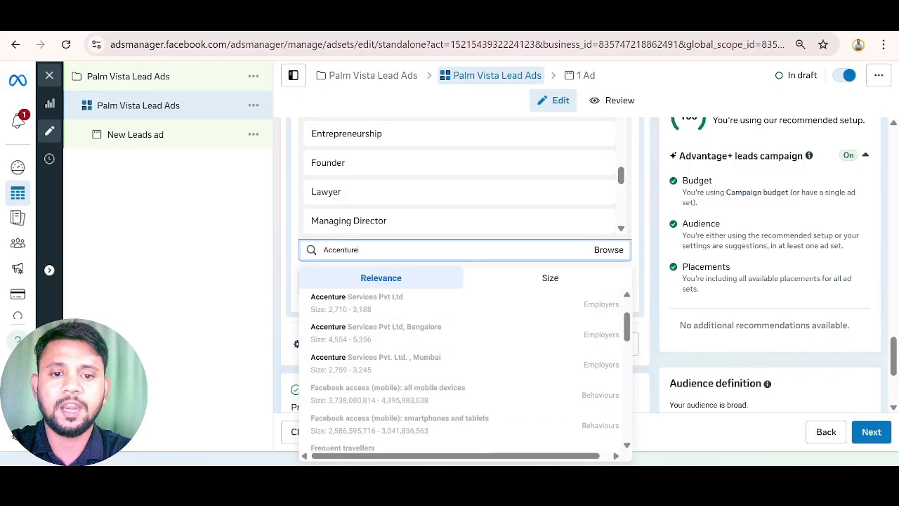
{"action": "type", "text": "india"}
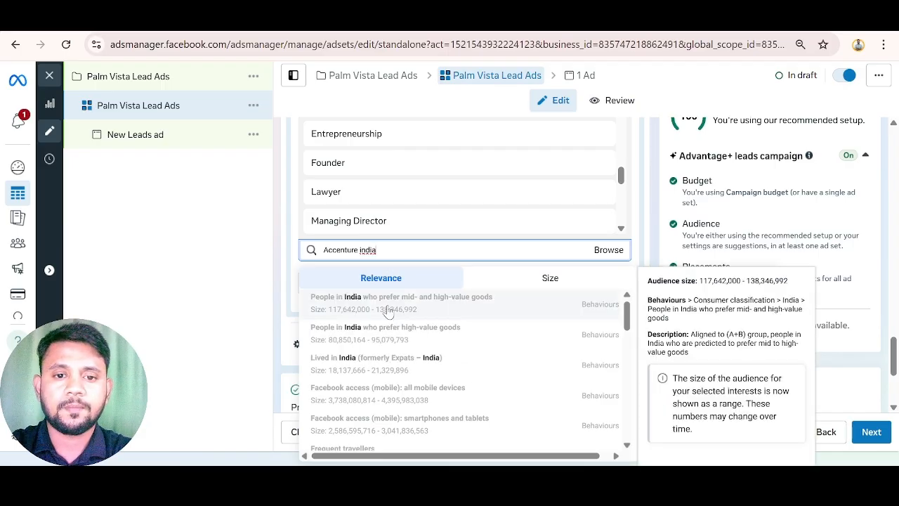
{"action": "key", "text": "ctrl+a"}
{"action": "key", "text": "BackSpace"}
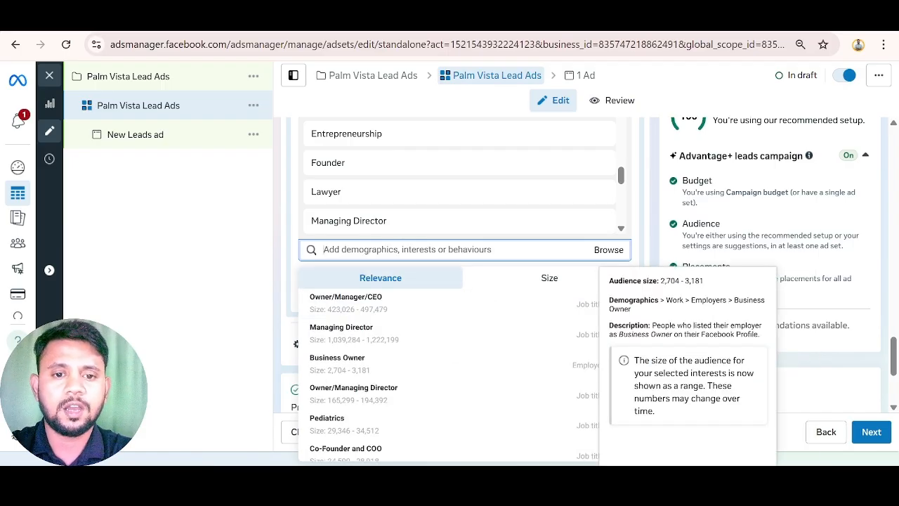
Search for "Accenture" and add the employer Accenture Services Pvt. Ltd., Mumbai to the detailed targeting.
{"action": "type", "text": "Accenture"}
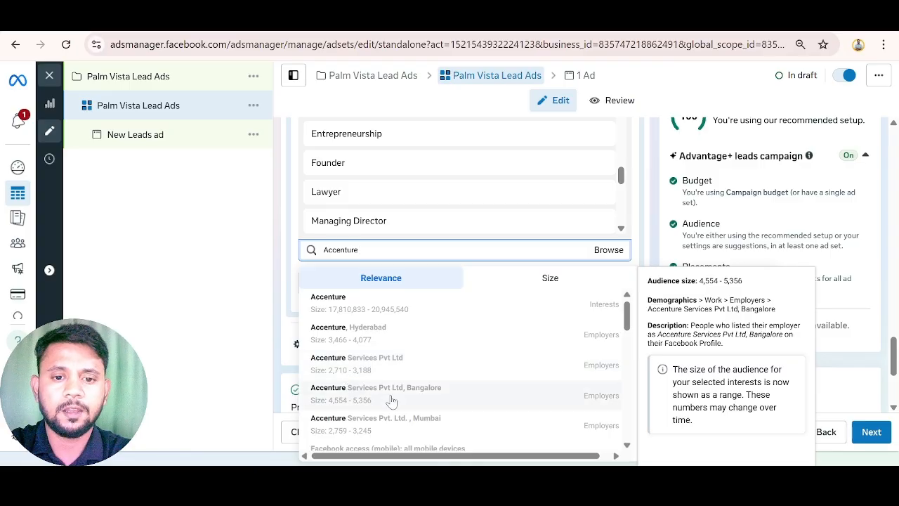
{"action": "scroll", "coordinate": [411, 422], "scroll_direction": "down", "scroll_amount": 1}
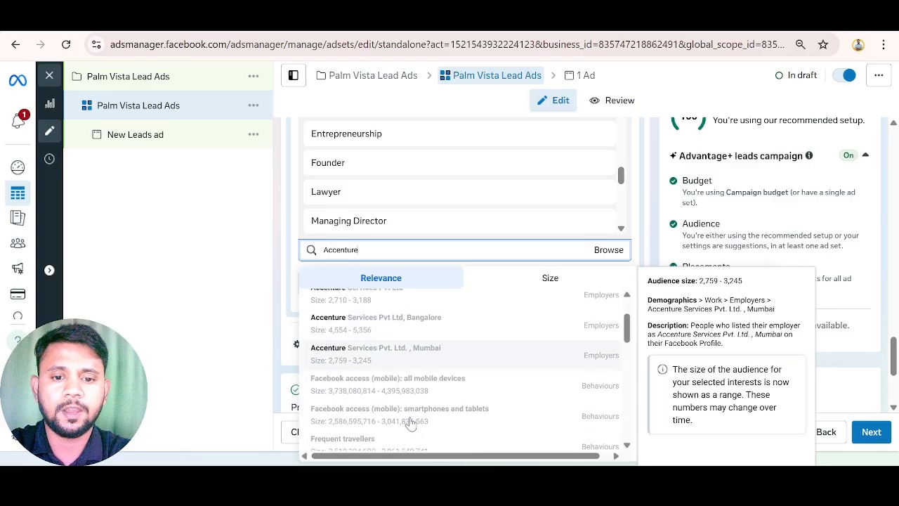
{"action": "left_click", "coordinate": [372, 352]}
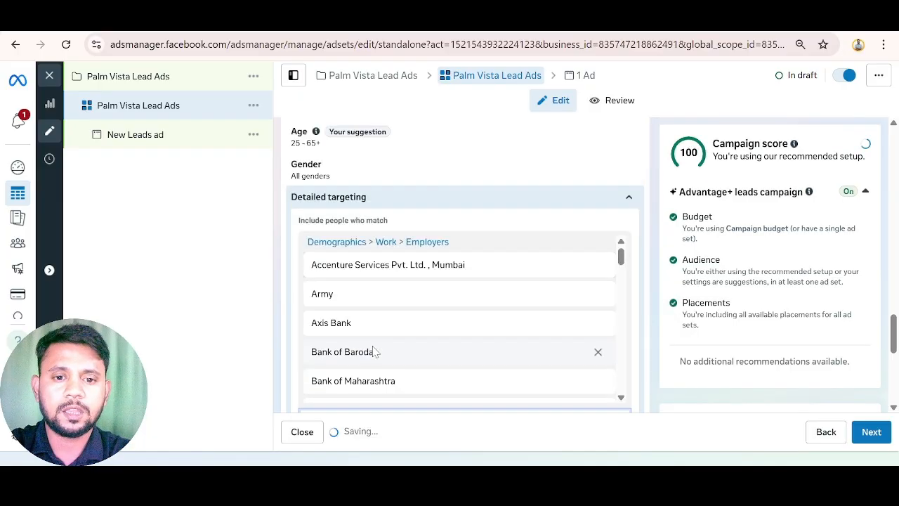
Search for "accenture" again and add the employer Accenture Services Pvt Ltd to the detailed targeting.
{"action": "scroll", "coordinate": [298, 322], "scroll_direction": "down", "scroll_amount": 2}
{"action": "left_click", "coordinate": [366, 282]}
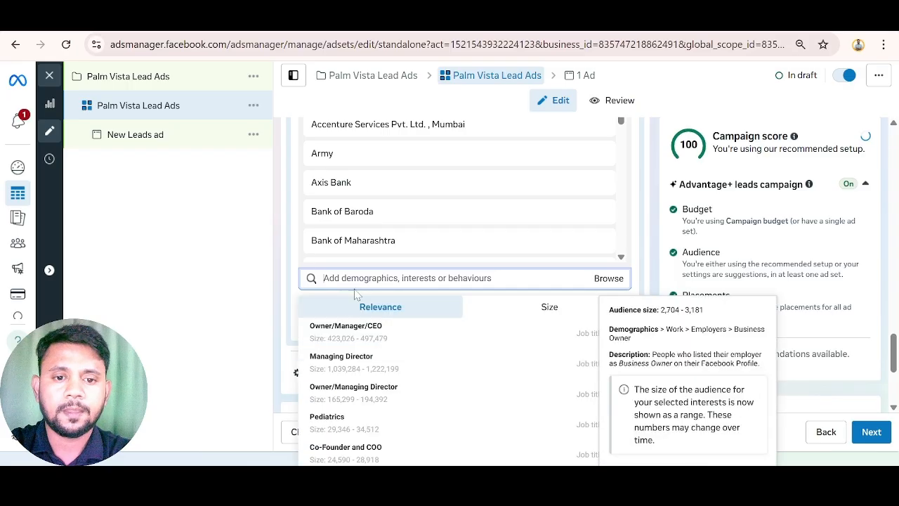
{"action": "type", "text": "accneture"}
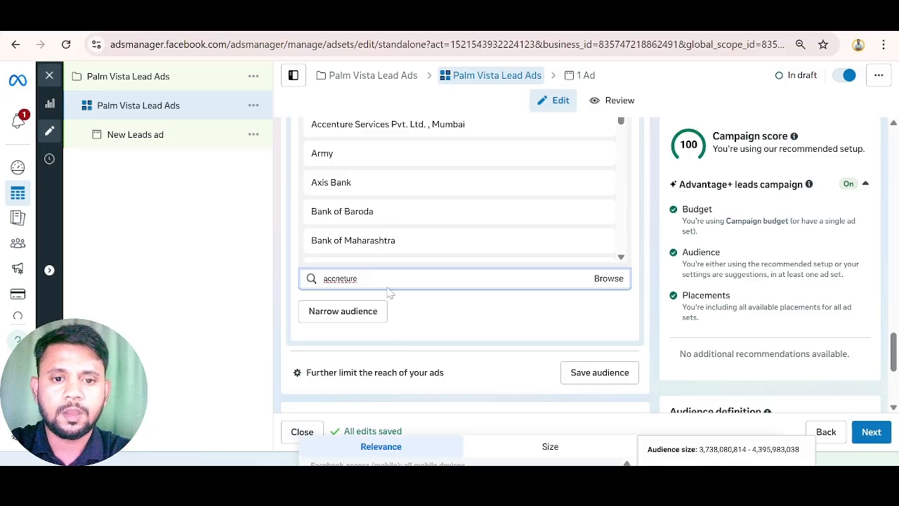
{"action": "key", "text": "ctrl+a"}
{"action": "key", "text": "BackSpace"}
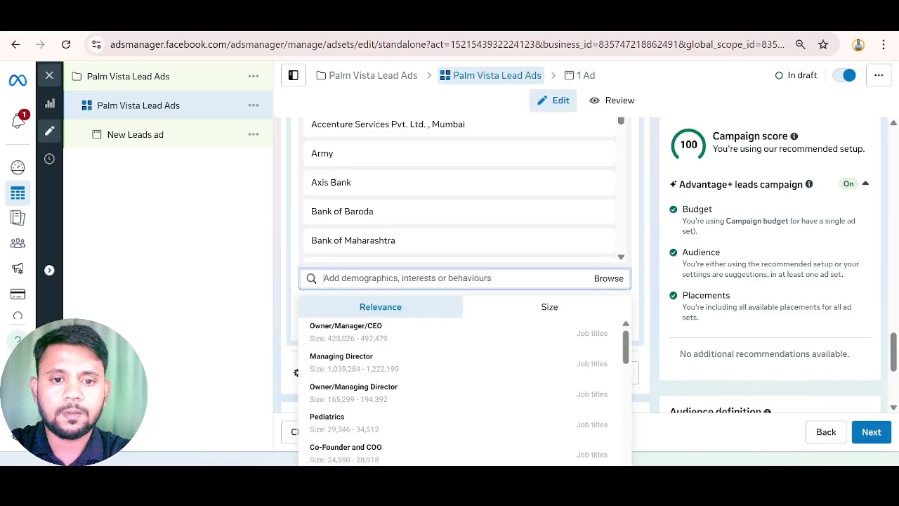
{"action": "type", "text": "a"}
{"action": "key", "text": "BackSpace"}
{"action": "type", "text": "accenture"}
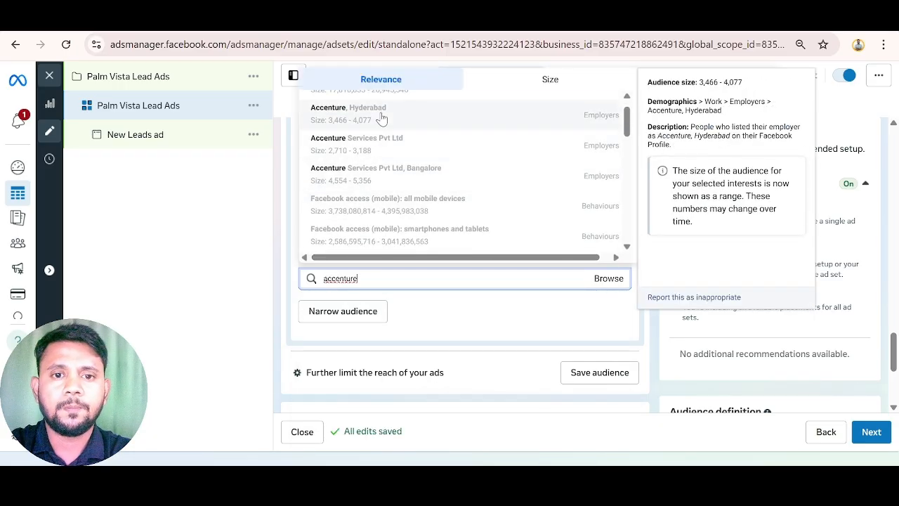
{"action": "scroll", "coordinate": [378, 141], "scroll_direction": "up", "scroll_amount": 1}
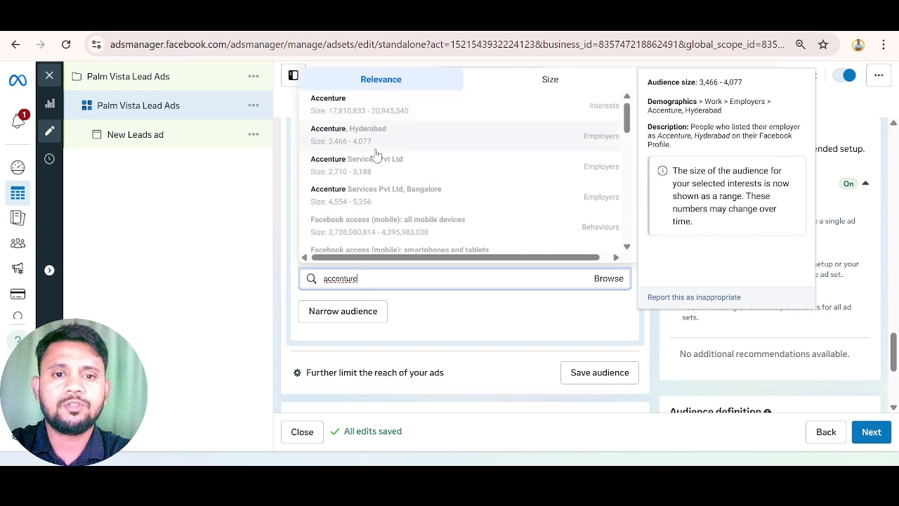
{"action": "left_click", "coordinate": [601, 167]}
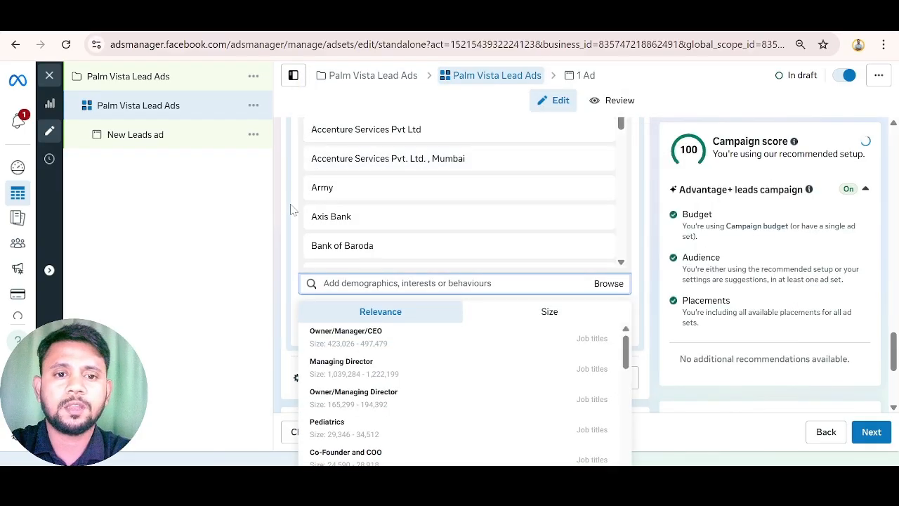
Search the detailed targeting options for the employer Capgemini and clear the search.
{"action": "left_click", "coordinate": [337, 284]}
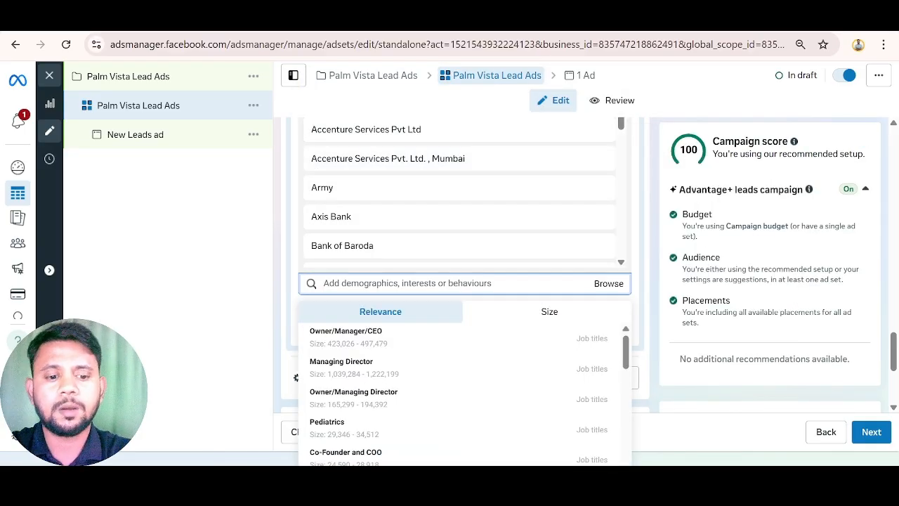
{"action": "type", "text": "Capgemini"}
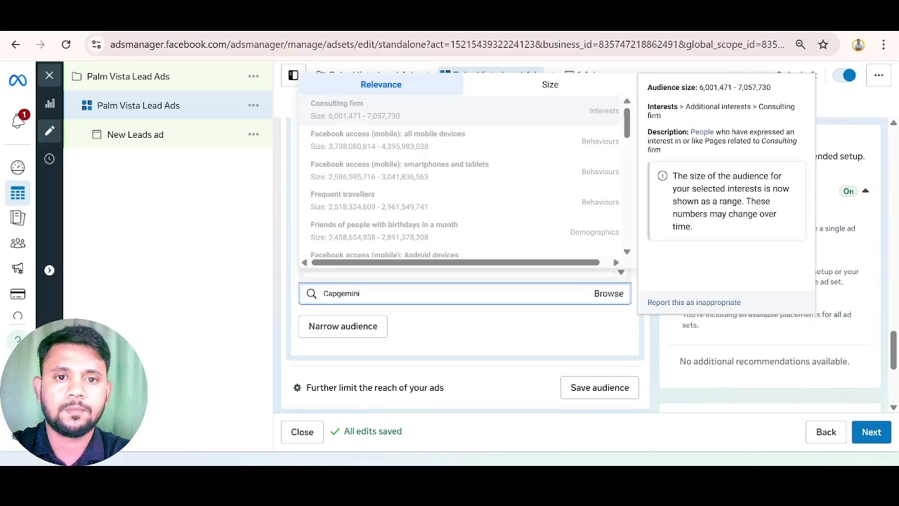
{"action": "key", "text": "ctrl+a"}
{"action": "key", "text": "BackSpace"}
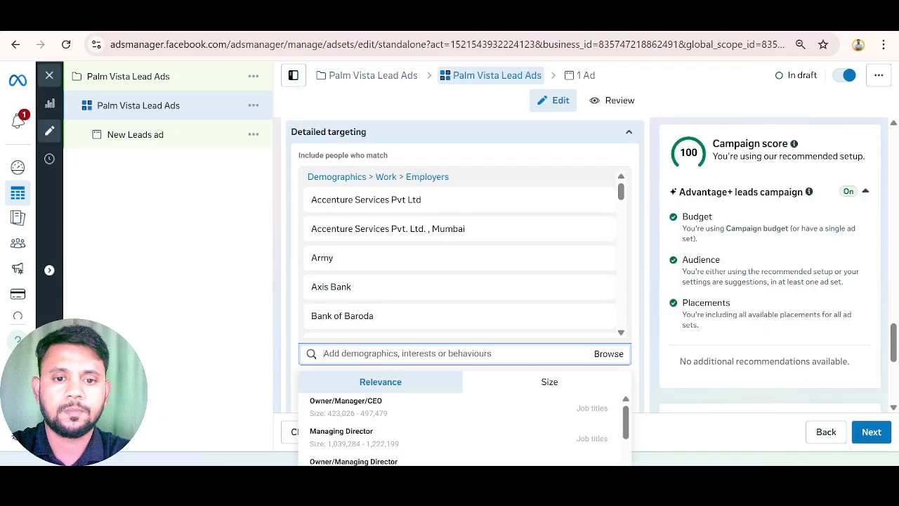
{"action": "type", "text": "cap"}
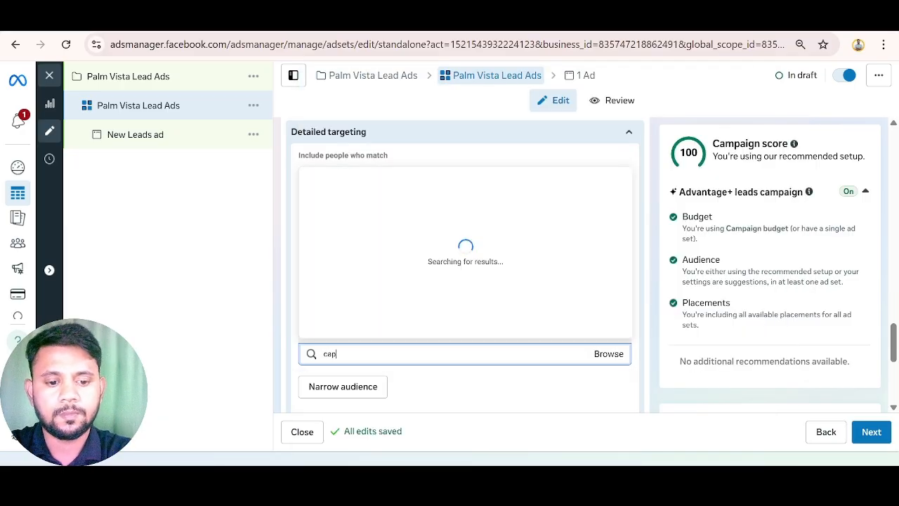
{"action": "type", "text": "egemi"}
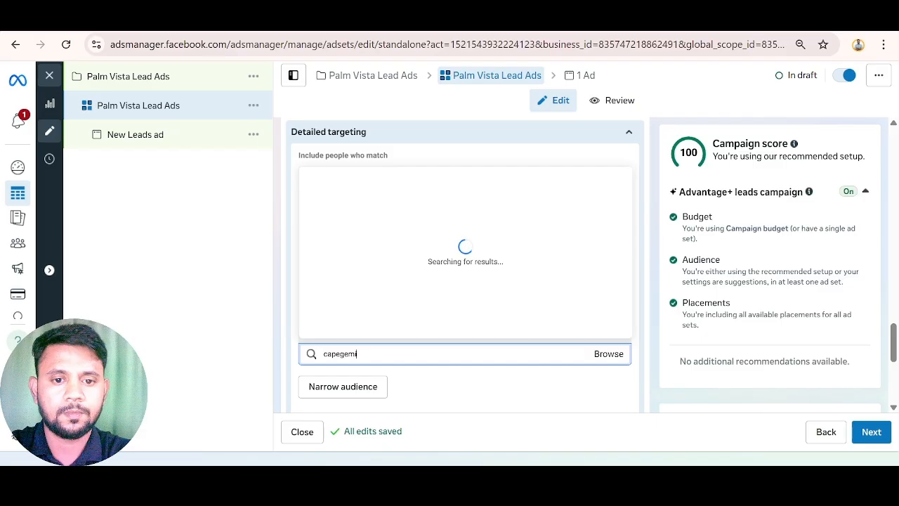
{"action": "key", "text": "BackSpace"}
{"action": "key", "text": "BackSpace"}
{"action": "key", "text": "BackSpace"}
{"action": "key", "text": "BackSpace"}
{"action": "key", "text": "BackSpace"}
{"action": "type", "text": "gemini"}
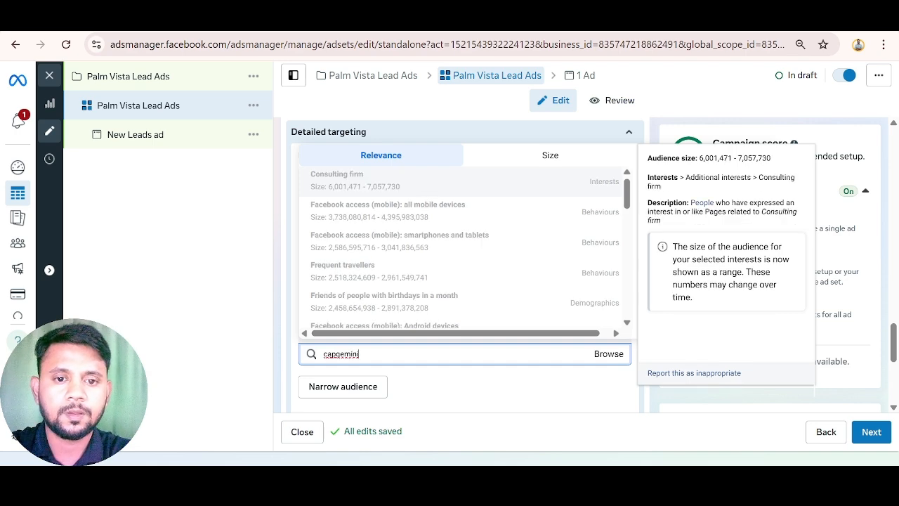
{"action": "key", "text": "BackSpace"}
{"action": "key", "text": "BackSpace"}
{"action": "key", "text": "BackSpace"}
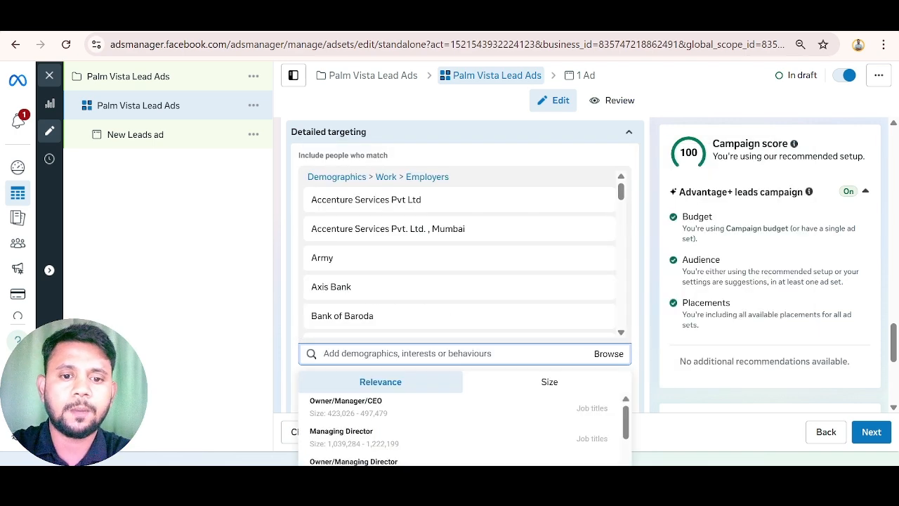
Look up Capgemini on Google in a new browser tab to check the company name's spelling, declining precise location.
{"action": "key", "text": "ctrl+t"}
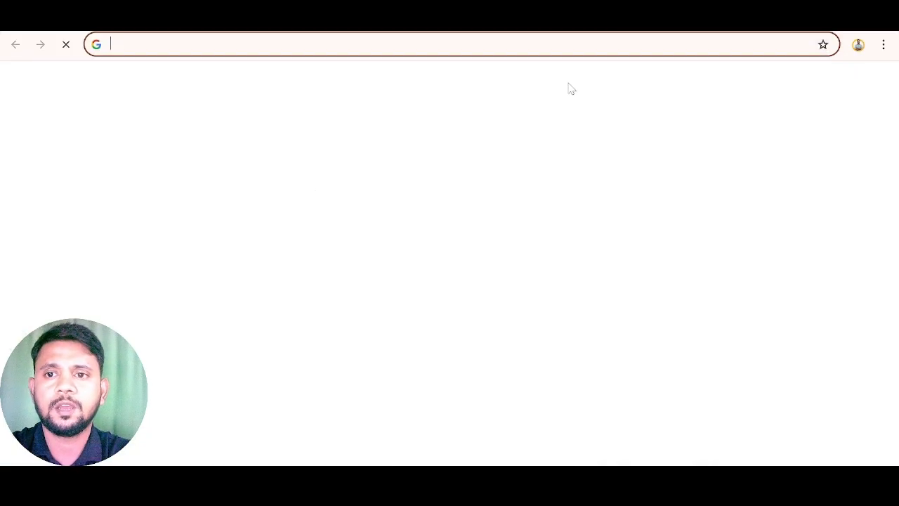
{"action": "left_click", "coordinate": [449, 262]}
{"action": "type", "text": "capg"}
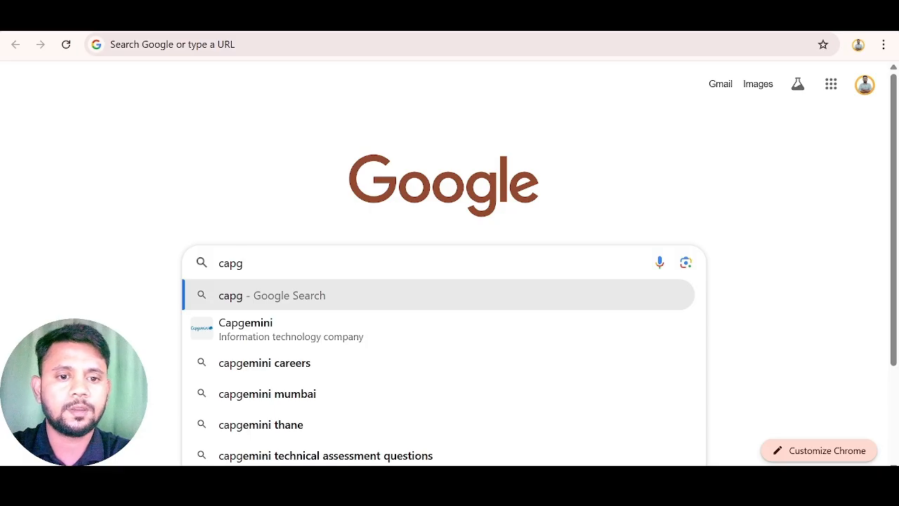
{"action": "left_click", "coordinate": [253, 325]}
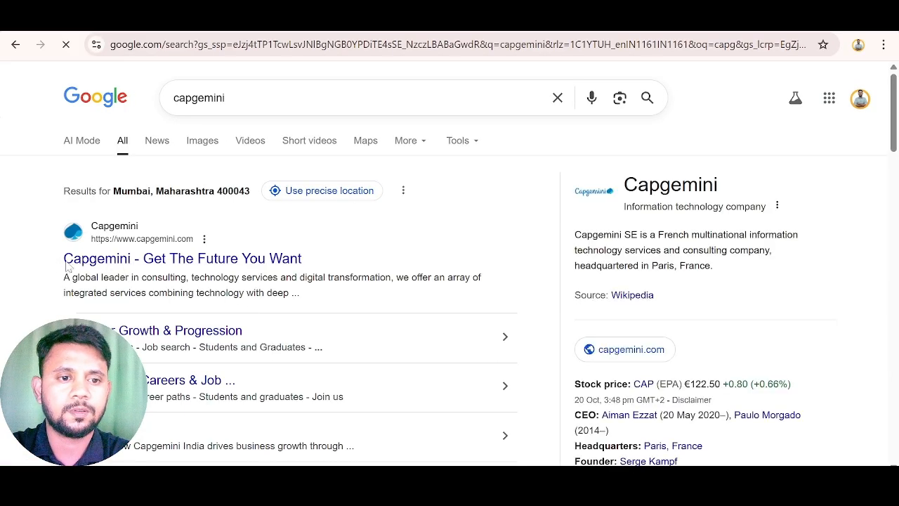
{"action": "left_click_drag", "start_coordinate": [68, 269], "coordinate": [117, 258]}
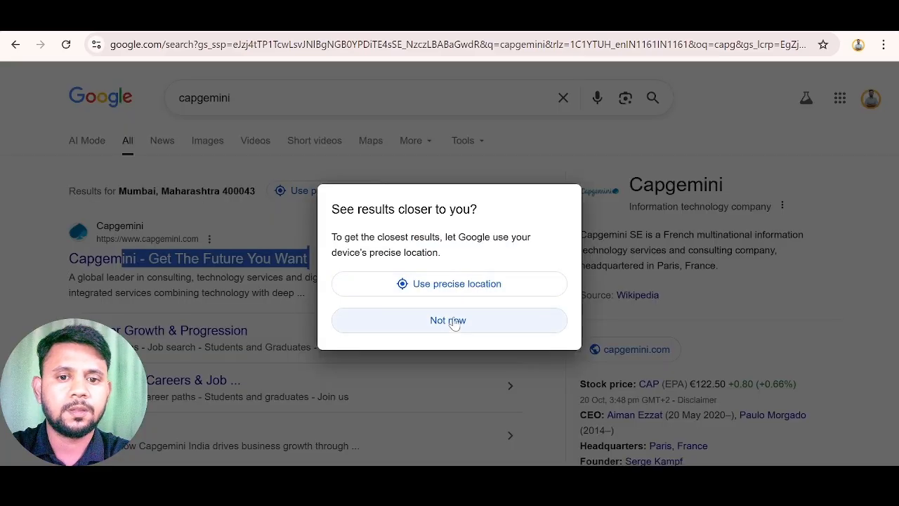
{"action": "left_click", "coordinate": [452, 322]}
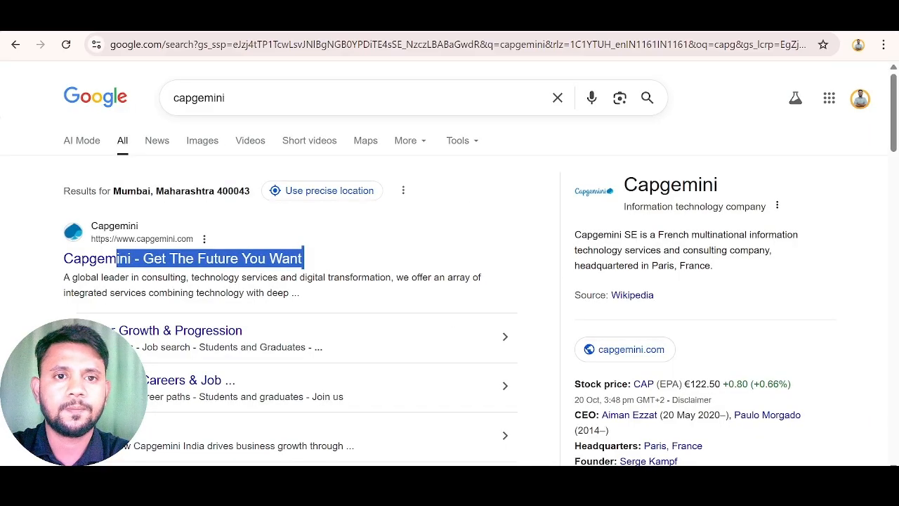
Return to Ads Manager and repeat the detailed targeting search for "capgemini".
{"action": "left_click", "coordinate": [144, 20]}
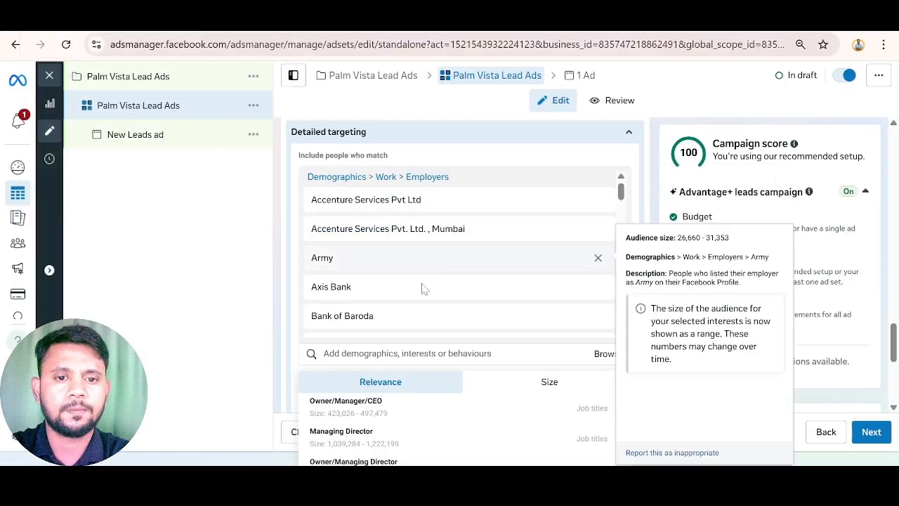
{"action": "left_click", "coordinate": [421, 353]}
{"action": "type", "text": "ca"}
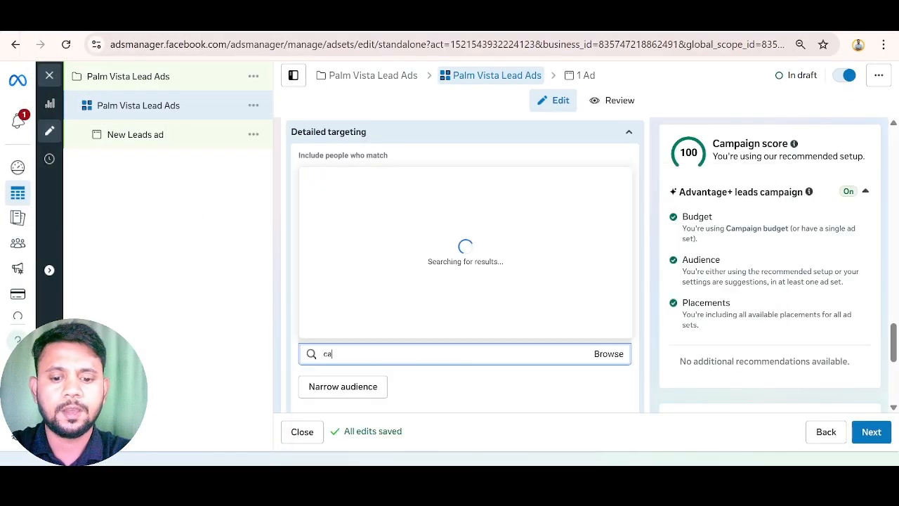
{"action": "type", "text": "pgemini"}
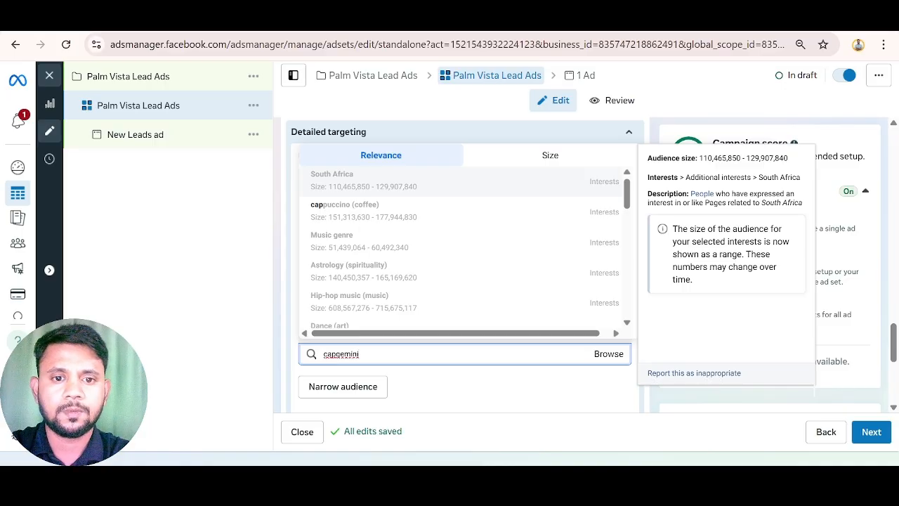
Clear the "capgemini" search, search the detailed targeting for "wipro" and add the employer Wipro.
{"action": "key", "text": "BackSpace"}
{"action": "key", "text": "BackSpace"}
{"action": "key", "text": "BackSpace"}
{"action": "key", "text": "BackSpace"}
{"action": "key", "text": "BackSpace"}
{"action": "key", "text": "BackSpace"}
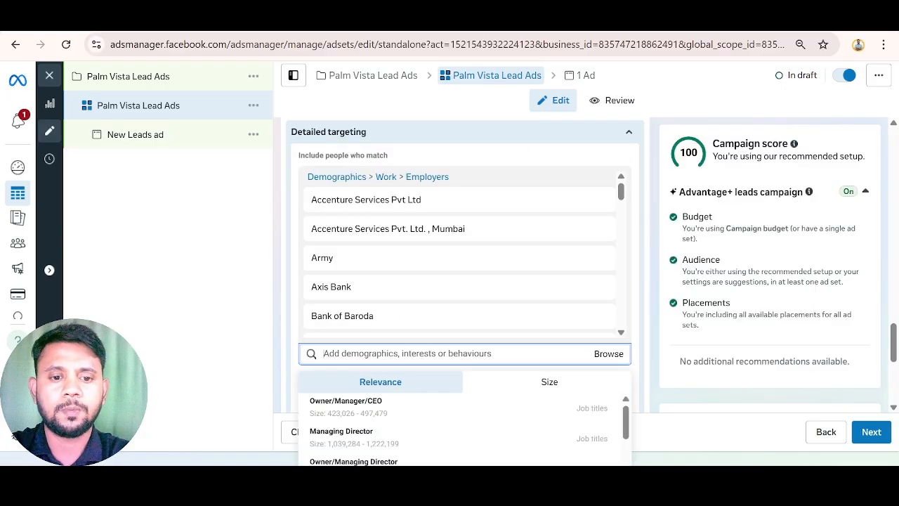
{"action": "type", "text": "wipro"}
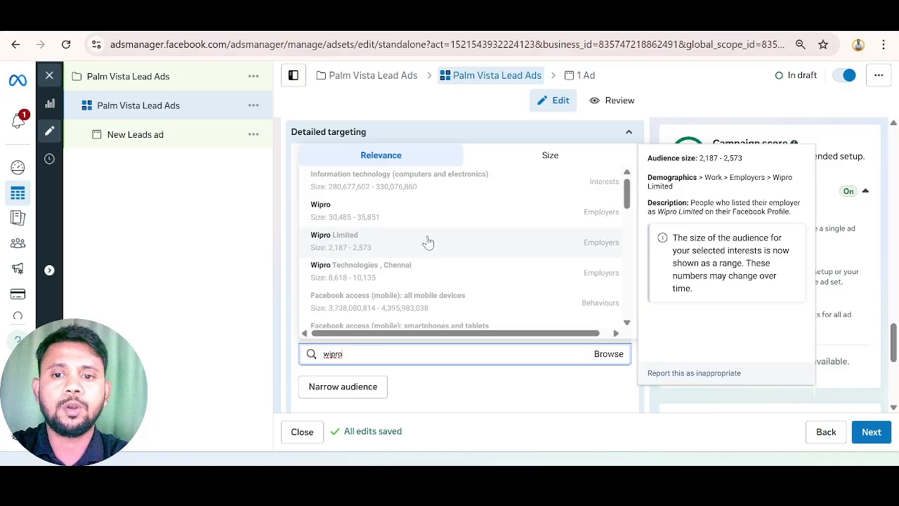
{"action": "left_click", "coordinate": [579, 213]}
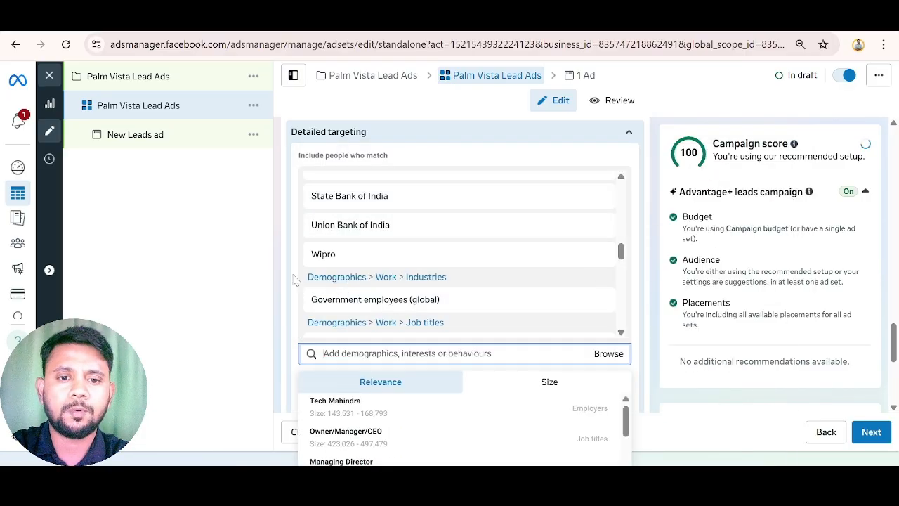
Search for "wipro" again and add the employer Wipro Limited to the detailed targeting.
{"action": "left_click", "coordinate": [393, 353]}
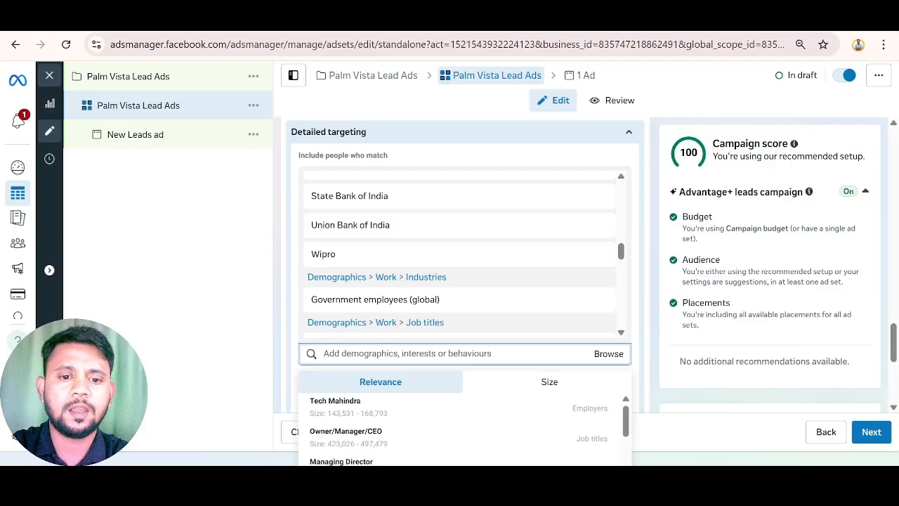
{"action": "type", "text": "wipro"}
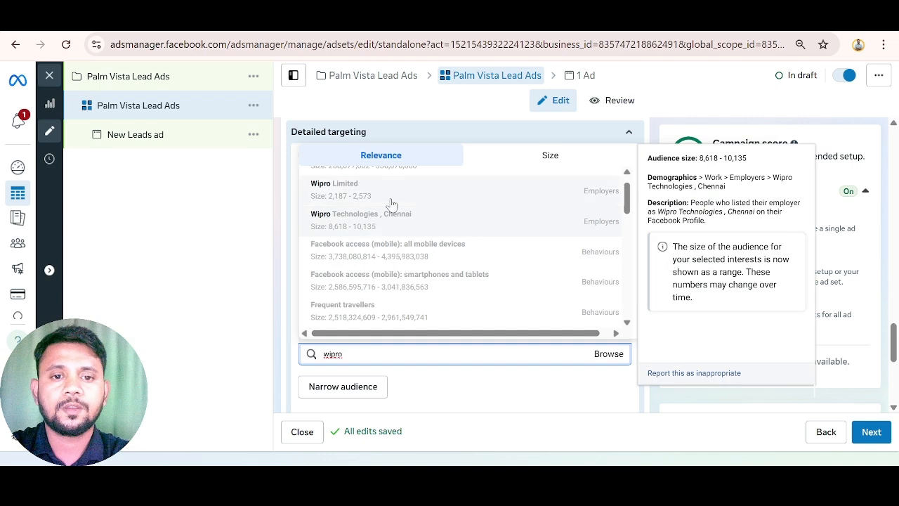
{"action": "left_click", "coordinate": [599, 200]}
Add the suggested employers TCS - Tata Consultancy Service and IBM Global Services to the detailed targeting.
{"action": "scroll", "coordinate": [320, 231], "scroll_direction": "down", "scroll_amount": 2}
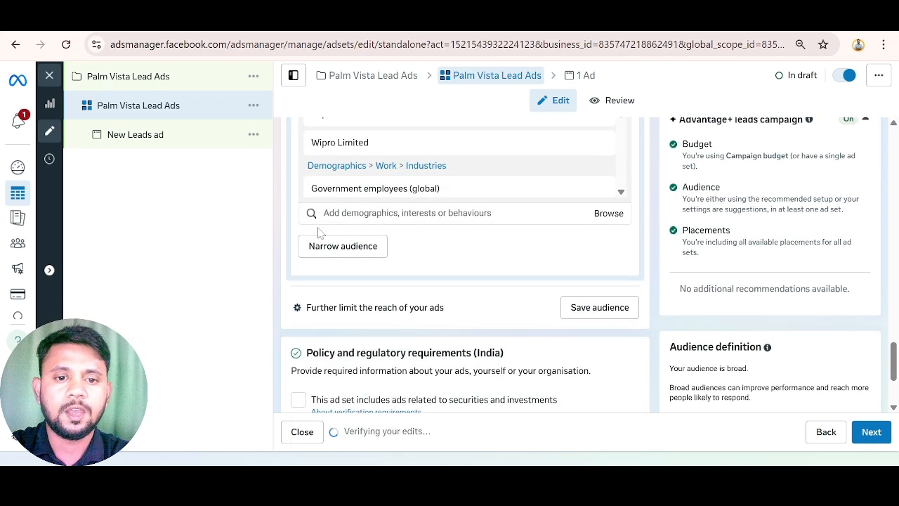
{"action": "left_click", "coordinate": [343, 213]}
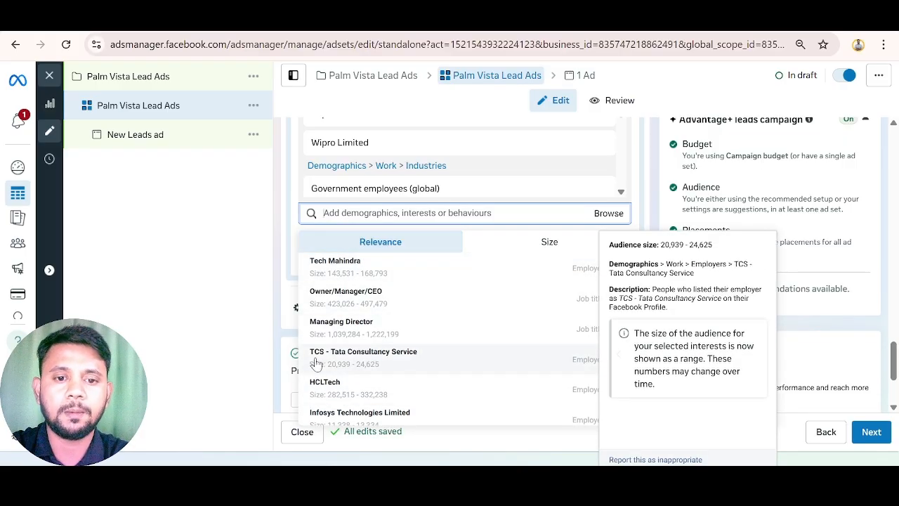
{"action": "left_click", "coordinate": [576, 365]}
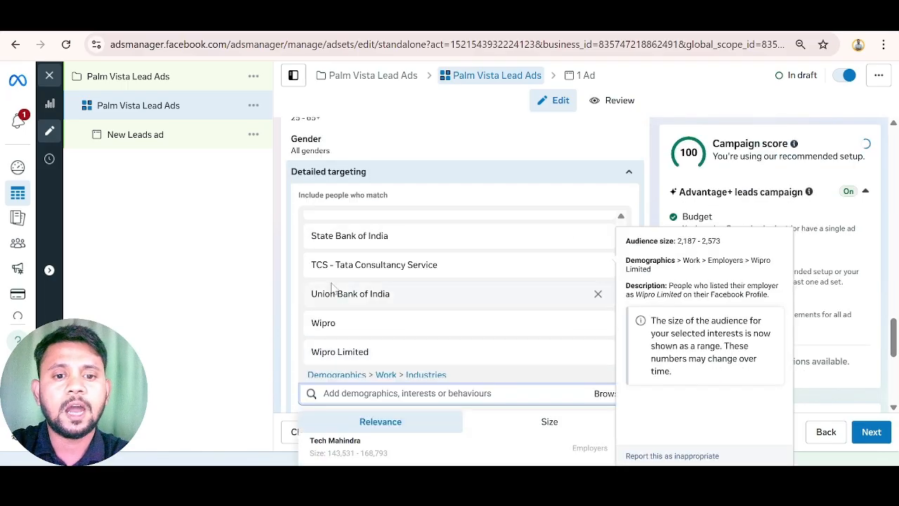
{"action": "scroll", "coordinate": [297, 271], "scroll_direction": "down", "scroll_amount": 2}
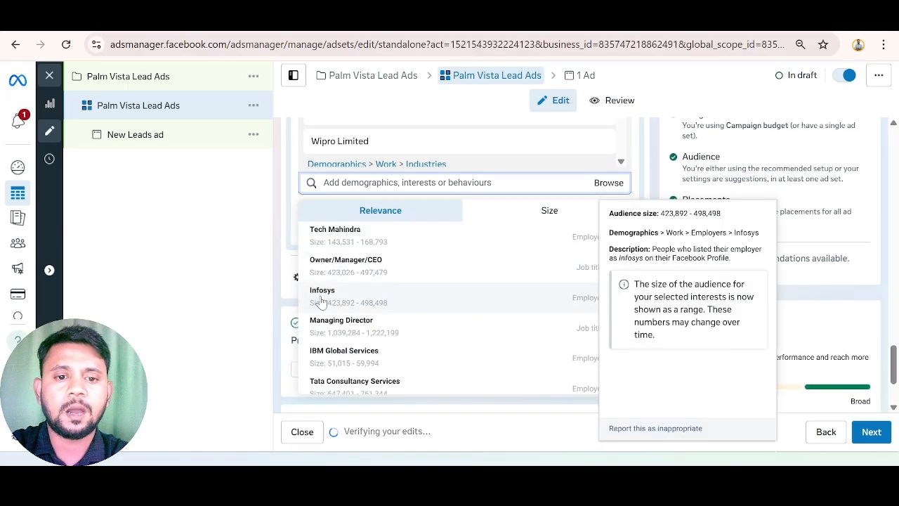
{"action": "left_click", "coordinate": [573, 365]}
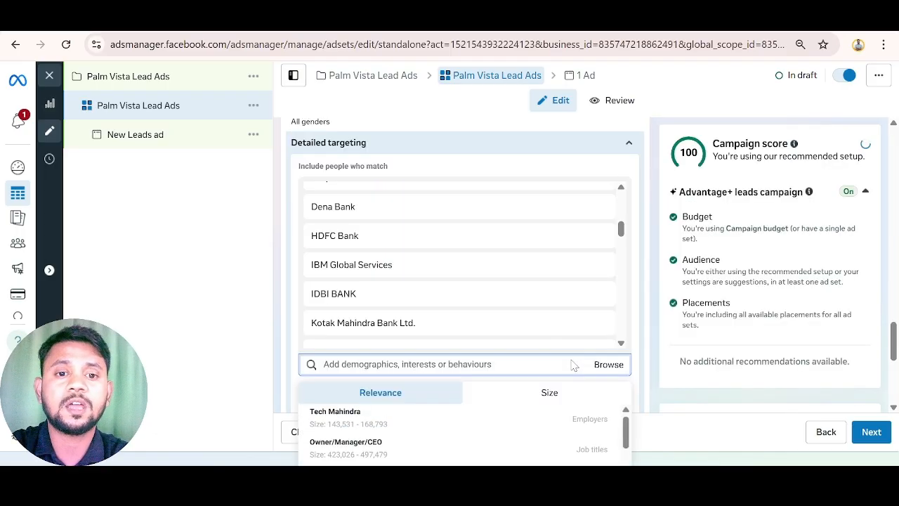
Add the employers Oracle and Infosys from the detailed targeting suggestions.
{"action": "scroll", "coordinate": [297, 204], "scroll_direction": "down", "scroll_amount": 2}
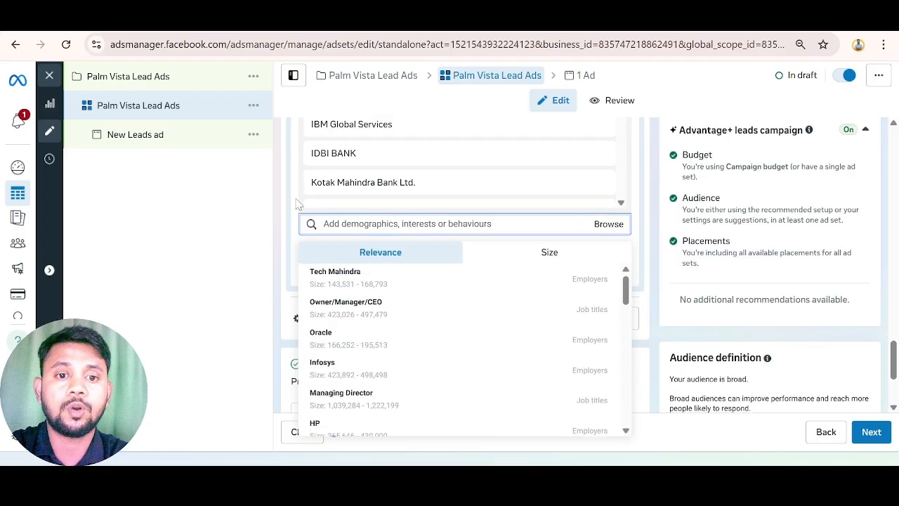
{"action": "scroll", "coordinate": [296, 203], "scroll_direction": "down", "scroll_amount": 1}
{"action": "mouse_move", "coordinate": [311, 276]}
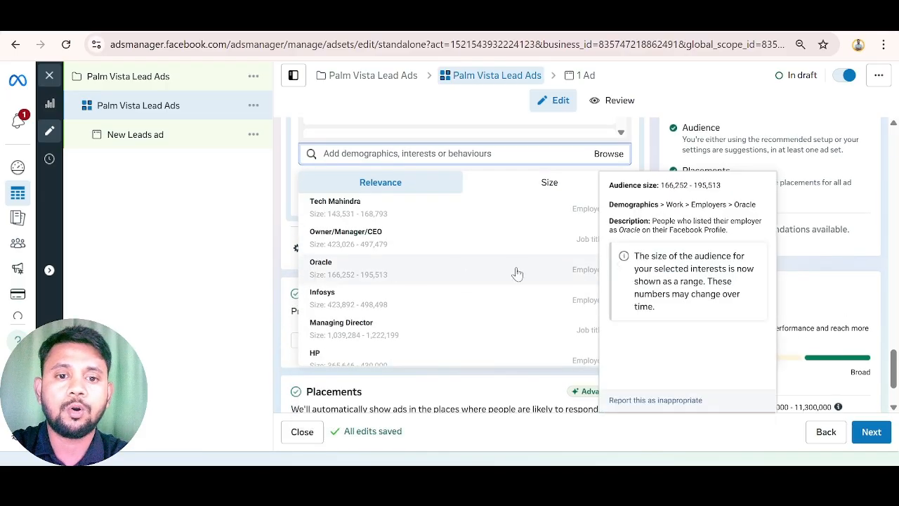
{"action": "left_click", "coordinate": [586, 274]}
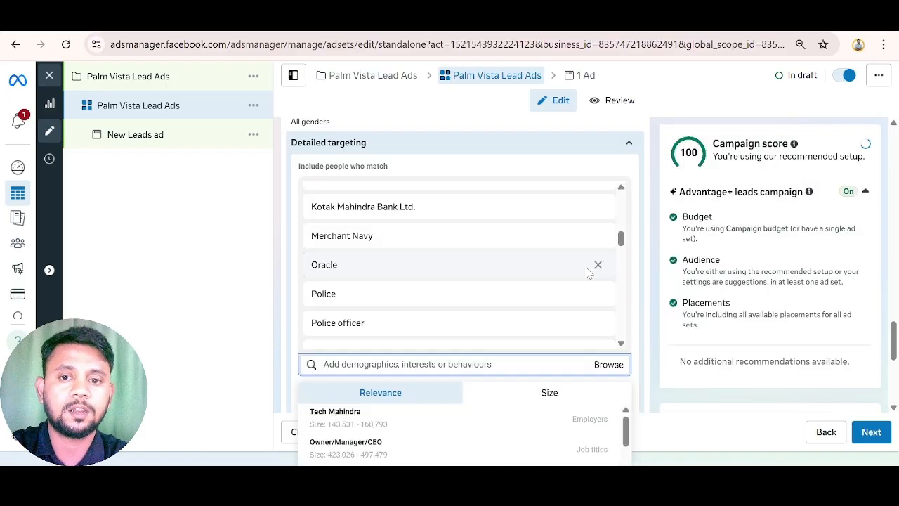
{"action": "scroll", "coordinate": [291, 228], "scroll_direction": "down", "scroll_amount": 1}
{"action": "scroll", "coordinate": [295, 228], "scroll_direction": "down", "scroll_amount": 2}
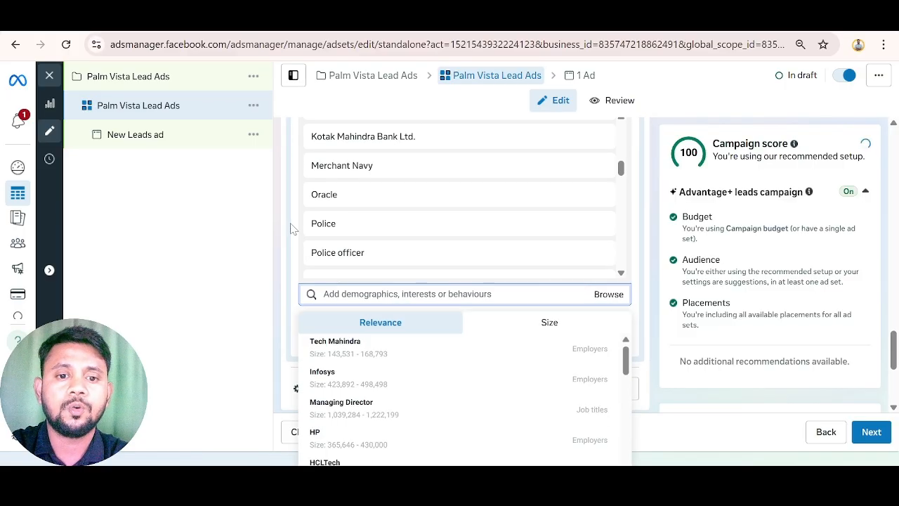
{"action": "mouse_move", "coordinate": [415, 317]}
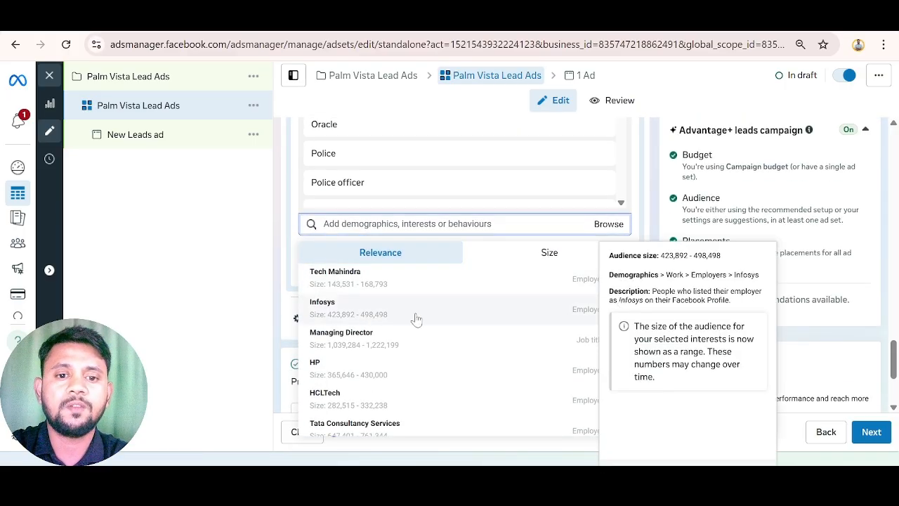
{"action": "left_click", "coordinate": [580, 316]}
Add the employers HP and Accenture from the detailed targeting suggestions.
{"action": "scroll", "coordinate": [283, 218], "scroll_direction": "down", "scroll_amount": 2}
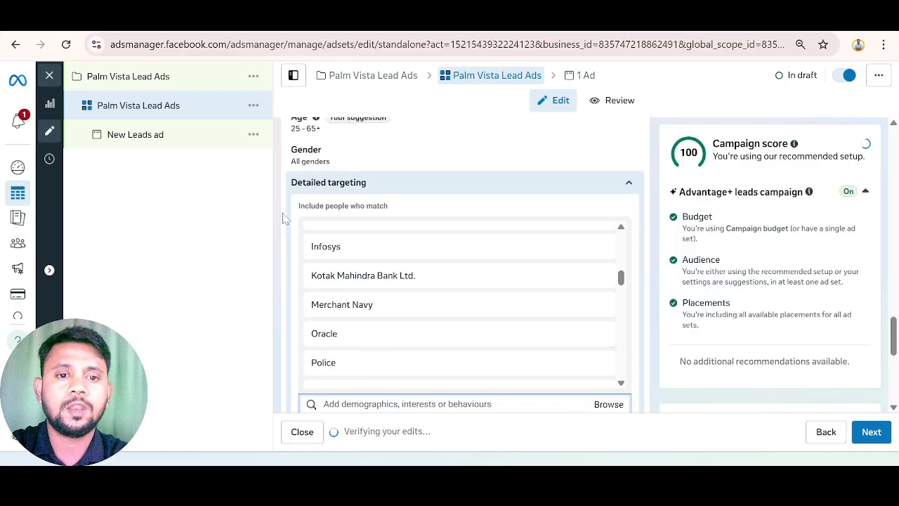
{"action": "scroll", "coordinate": [293, 252], "scroll_direction": "down", "scroll_amount": 1}
{"action": "mouse_move", "coordinate": [328, 330]}
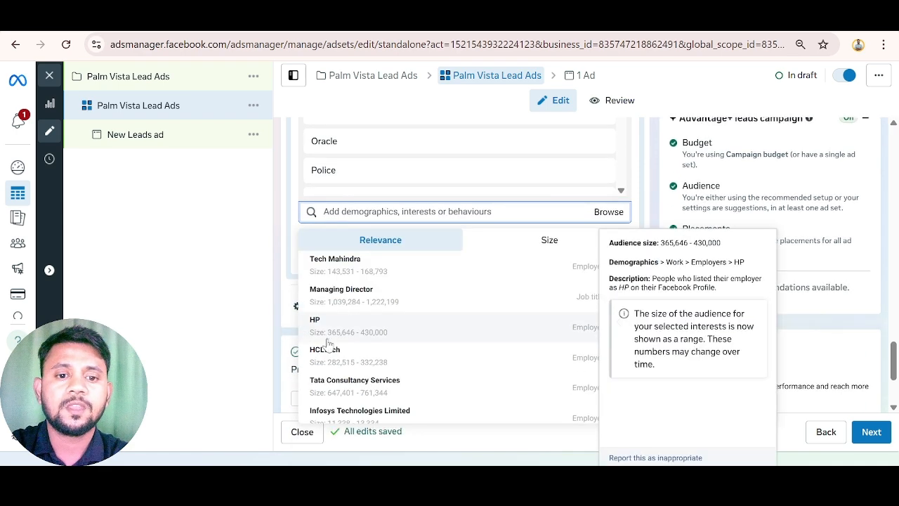
{"action": "left_click", "coordinate": [574, 330]}
{"action": "scroll", "coordinate": [286, 214], "scroll_direction": "down", "scroll_amount": 3}
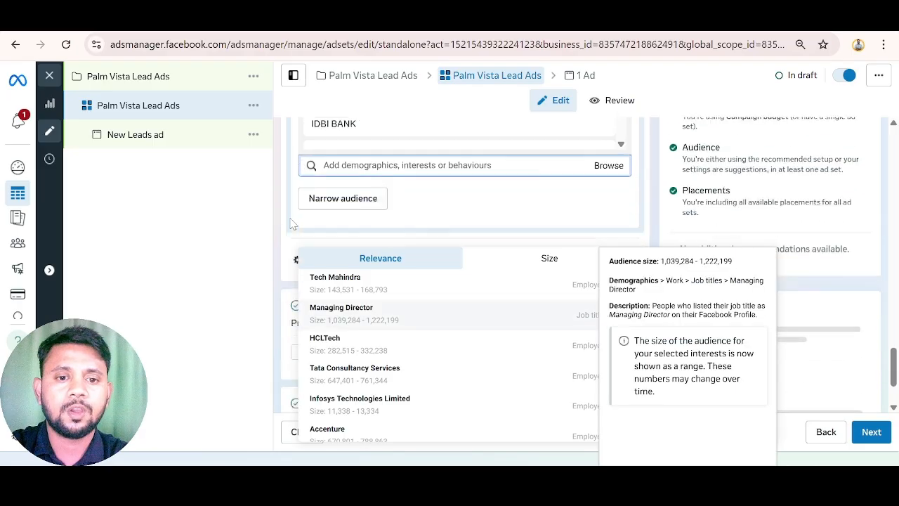
{"action": "scroll", "coordinate": [287, 211], "scroll_direction": "up", "scroll_amount": 3}
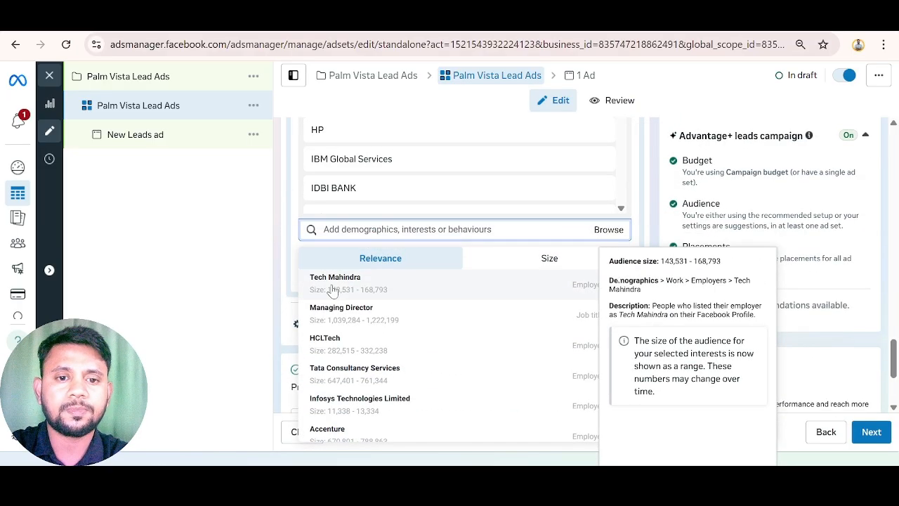
{"action": "scroll", "coordinate": [364, 344], "scroll_direction": "down", "scroll_amount": 2}
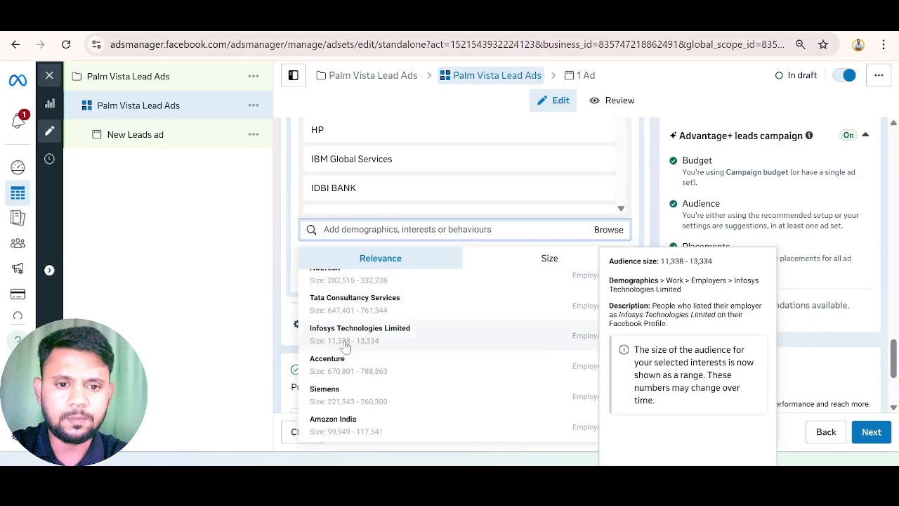
{"action": "scroll", "coordinate": [342, 363], "scroll_direction": "down", "scroll_amount": 1}
{"action": "scroll", "coordinate": [342, 363], "scroll_direction": "up", "scroll_amount": 2}
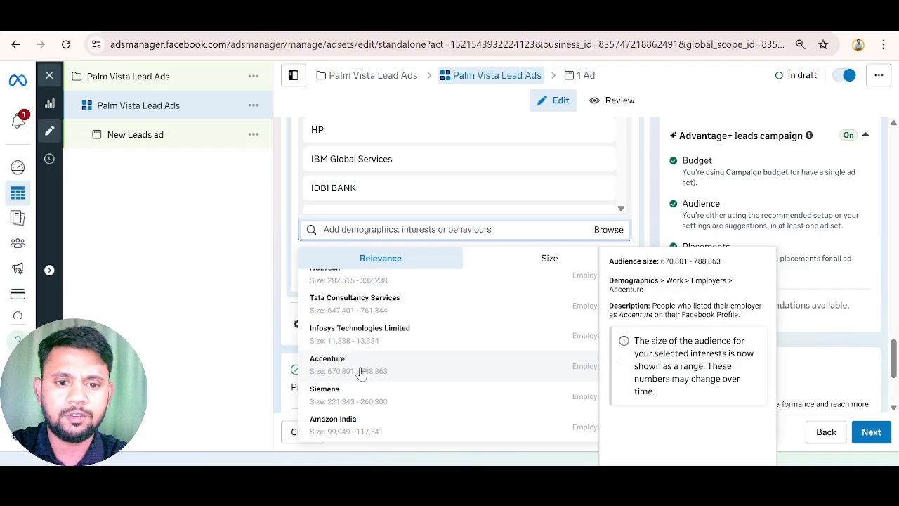
{"action": "left_click", "coordinate": [583, 372]}
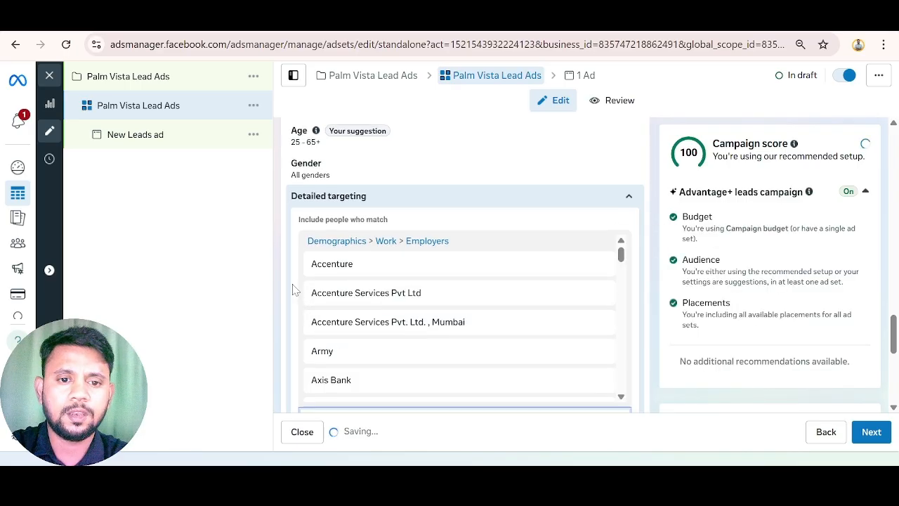
Add the suggested employers Siemens and IBM India Pvt. Ltd to the detailed targeting.
{"action": "scroll", "coordinate": [293, 280], "scroll_direction": "down", "scroll_amount": 2}
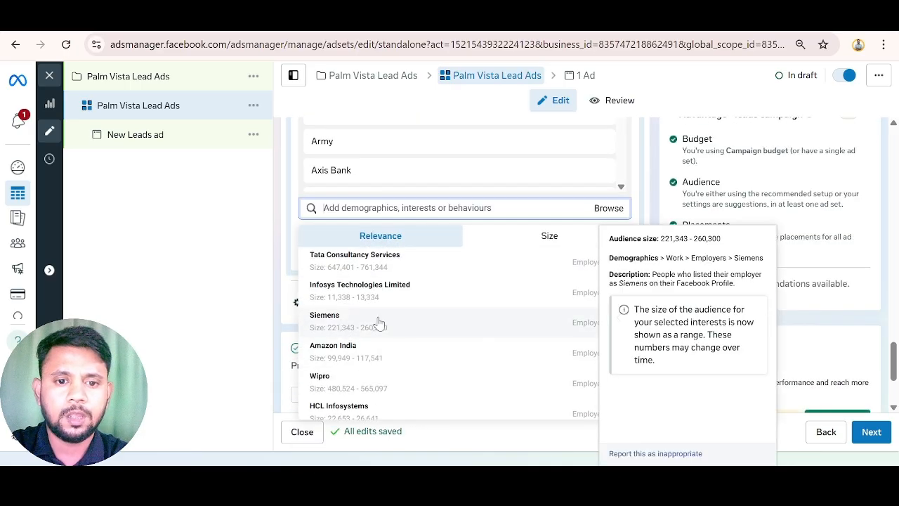
{"action": "left_click", "coordinate": [587, 330]}
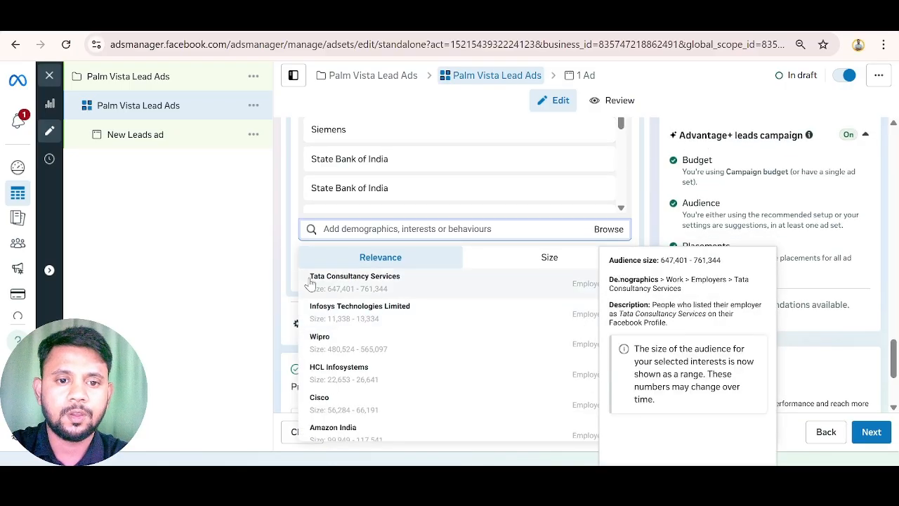
{"action": "scroll", "coordinate": [355, 365], "scroll_direction": "down", "scroll_amount": 1}
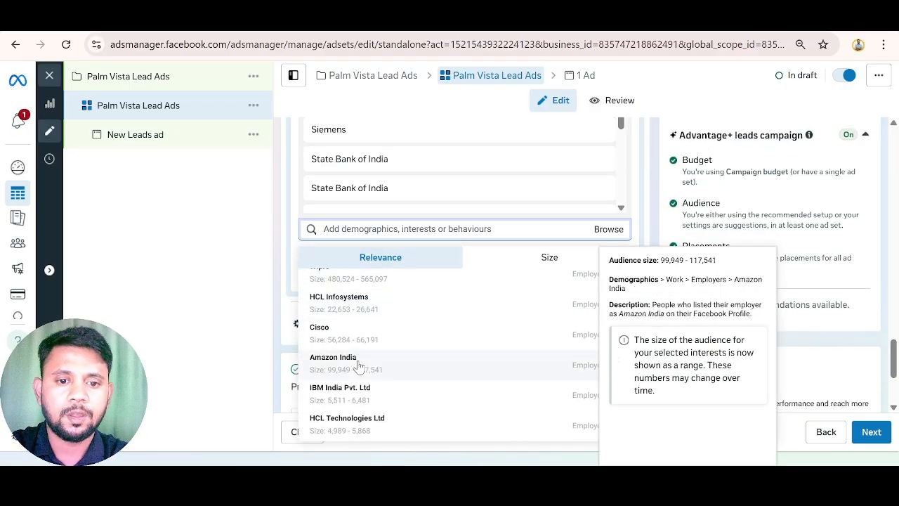
{"action": "scroll", "coordinate": [357, 364], "scroll_direction": "down", "scroll_amount": 1}
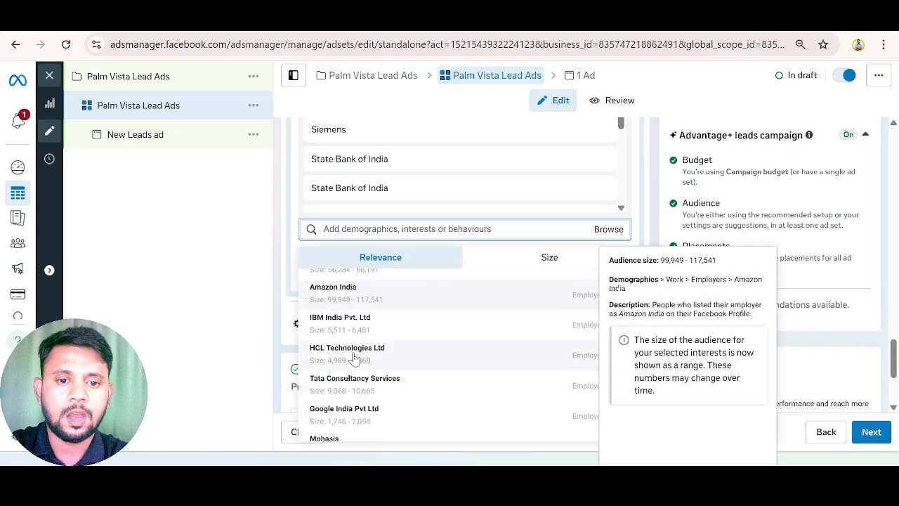
{"action": "left_click", "coordinate": [587, 329]}
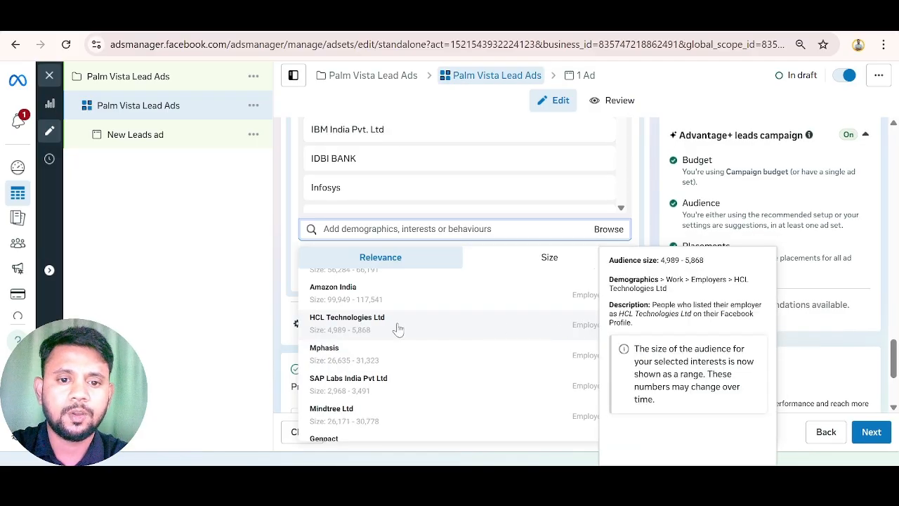
Find JPMorganChase further down the employer suggestions and add it to the detailed targeting.
{"action": "scroll", "coordinate": [395, 327], "scroll_direction": "down", "scroll_amount": 1}
{"action": "scroll", "coordinate": [396, 334], "scroll_direction": "down", "scroll_amount": 3}
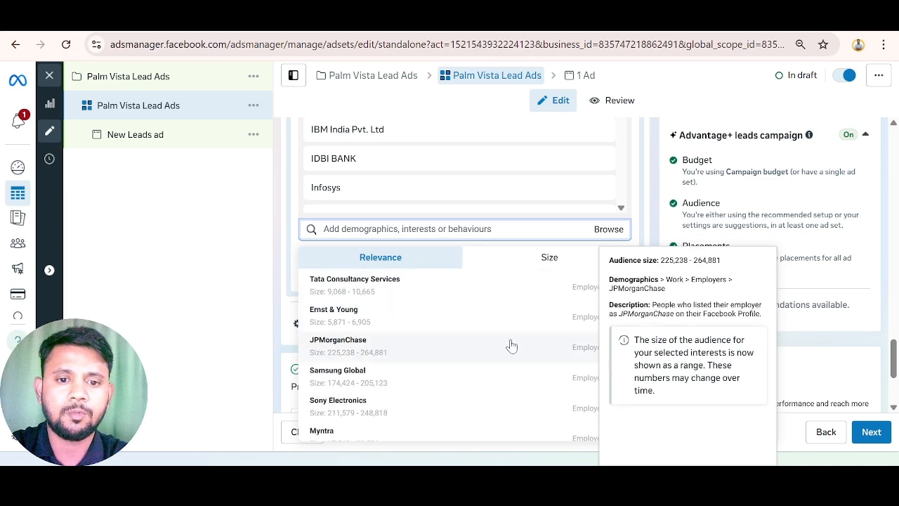
{"action": "left_click", "coordinate": [576, 345]}
Look through the remaining employer suggestions, close them and review the employers already included in the detailed targeting.
{"action": "scroll", "coordinate": [503, 340], "scroll_direction": "down", "scroll_amount": 2}
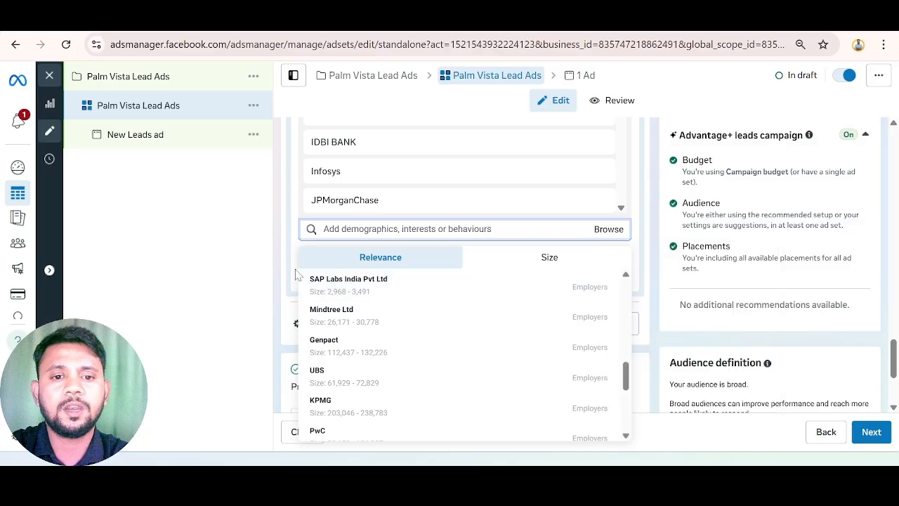
{"action": "scroll", "coordinate": [295, 274], "scroll_direction": "down", "scroll_amount": 1}
{"action": "scroll", "coordinate": [342, 284], "scroll_direction": "down", "scroll_amount": 1}
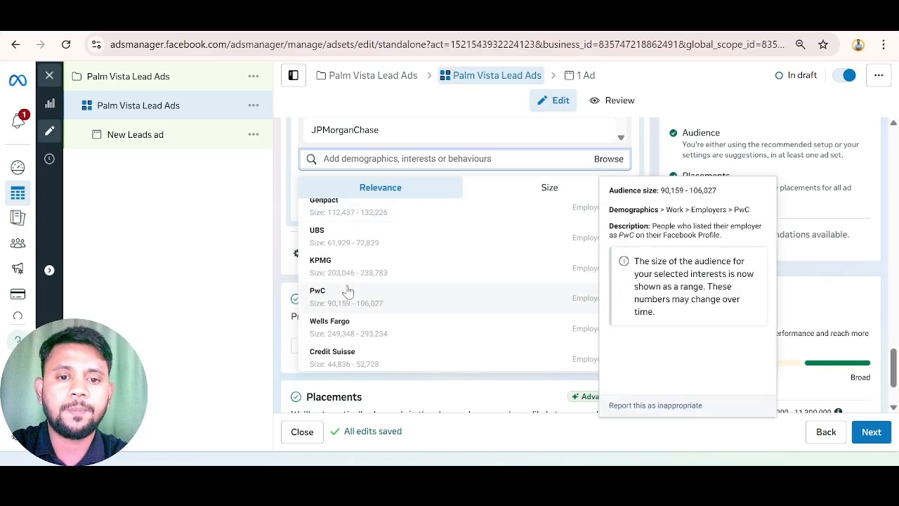
{"action": "scroll", "coordinate": [347, 290], "scroll_direction": "down", "scroll_amount": 2}
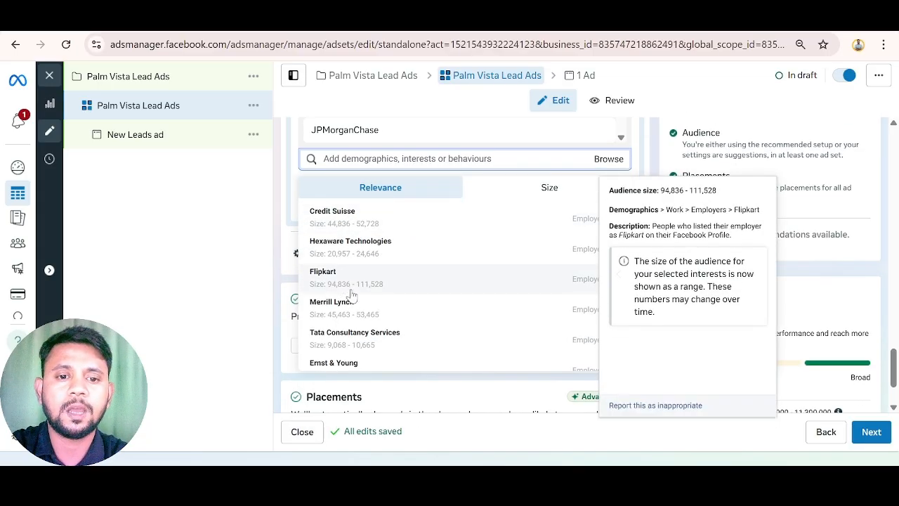
{"action": "scroll", "coordinate": [361, 298], "scroll_direction": "up", "scroll_amount": 3}
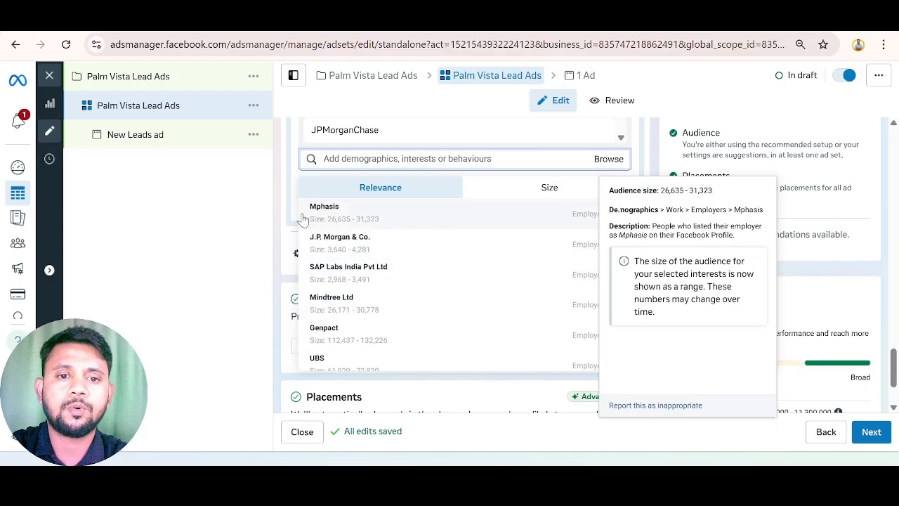
{"action": "left_click", "coordinate": [297, 200]}
{"action": "scroll", "coordinate": [296, 200], "scroll_direction": "up", "scroll_amount": 3}
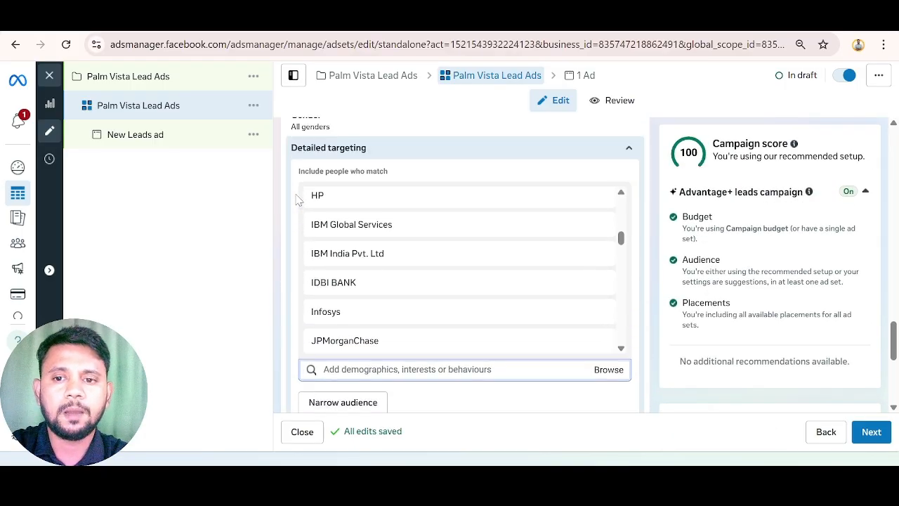
{"action": "scroll", "coordinate": [361, 285], "scroll_direction": "up", "scroll_amount": 5}
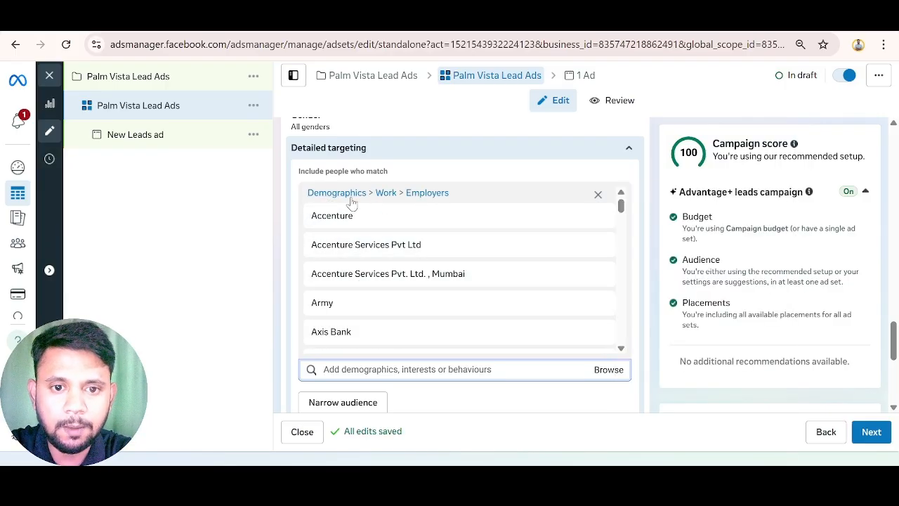
{"action": "scroll", "coordinate": [372, 203], "scroll_direction": "up", "scroll_amount": 1}
{"action": "scroll", "coordinate": [374, 202], "scroll_direction": "up", "scroll_amount": 1}
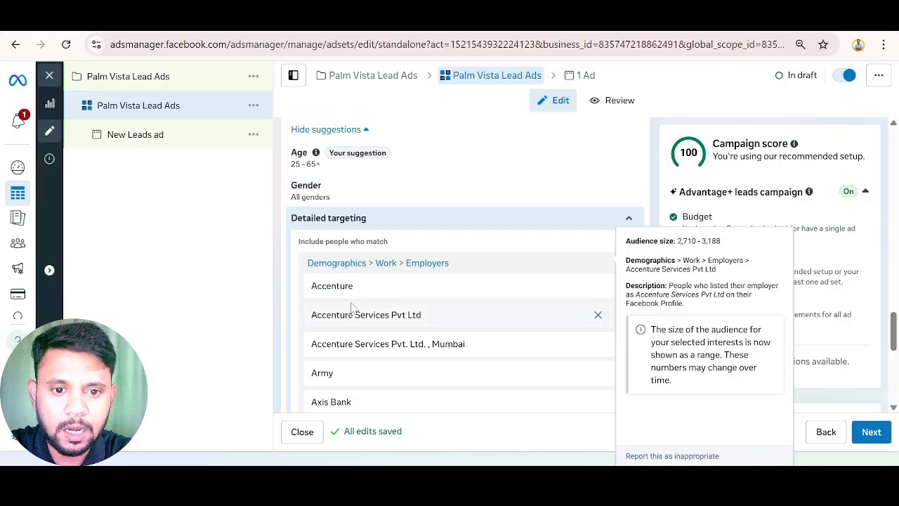
Review the employers, industries and job titles already included in the detailed targeting.
{"action": "scroll", "coordinate": [351, 315], "scroll_direction": "down", "scroll_amount": 1}
{"action": "scroll", "coordinate": [355, 305], "scroll_direction": "down", "scroll_amount": 8}
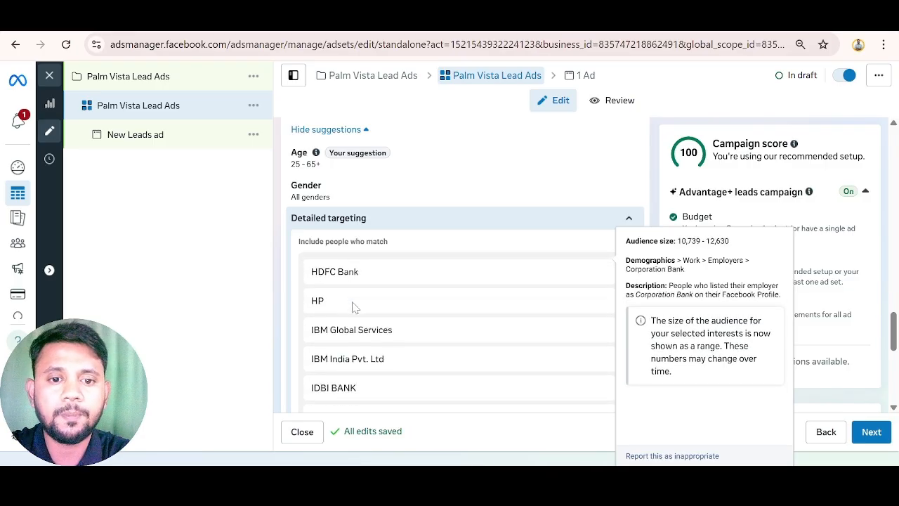
{"action": "scroll", "coordinate": [355, 309], "scroll_direction": "down", "scroll_amount": 10}
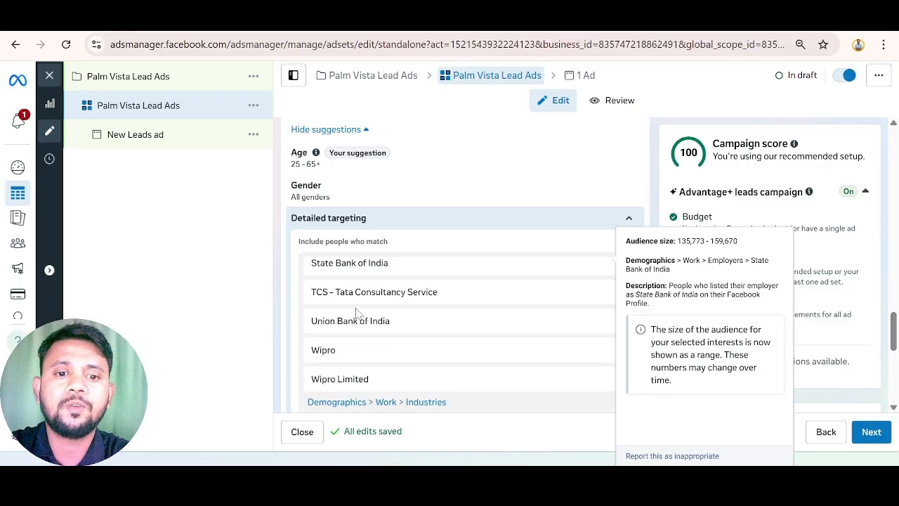
{"action": "scroll", "coordinate": [356, 314], "scroll_direction": "down", "scroll_amount": 2}
{"action": "scroll", "coordinate": [357, 317], "scroll_direction": "up", "scroll_amount": 2}
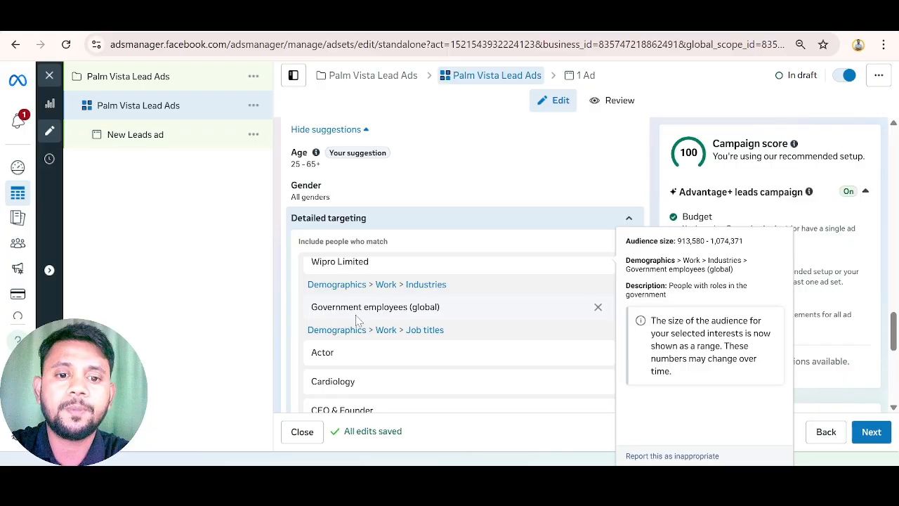
{"action": "scroll", "coordinate": [358, 321], "scroll_direction": "down", "scroll_amount": 2}
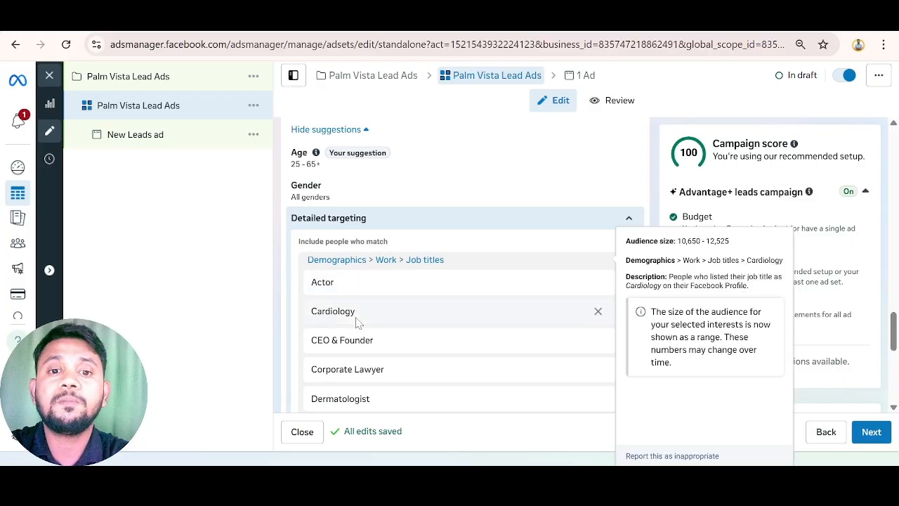
{"action": "scroll", "coordinate": [356, 322], "scroll_direction": "down", "scroll_amount": 6}
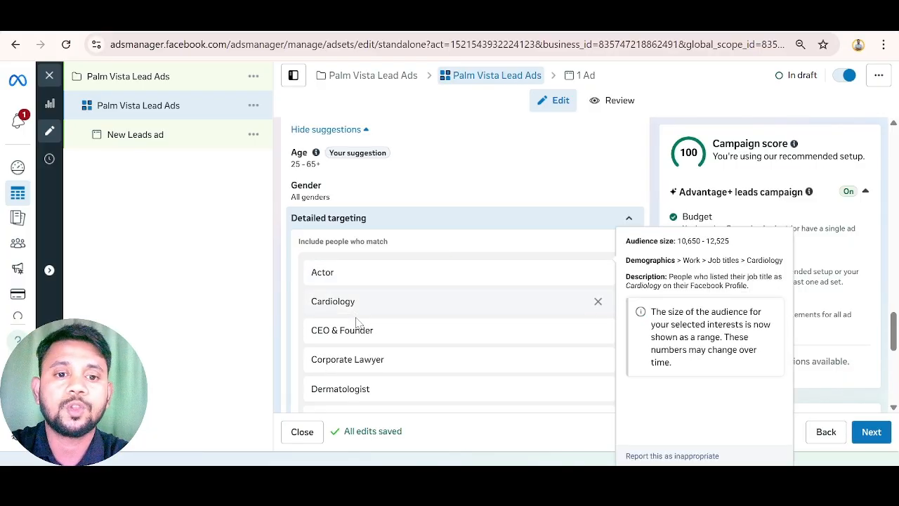
{"action": "scroll", "coordinate": [356, 322], "scroll_direction": "down", "scroll_amount": 8}
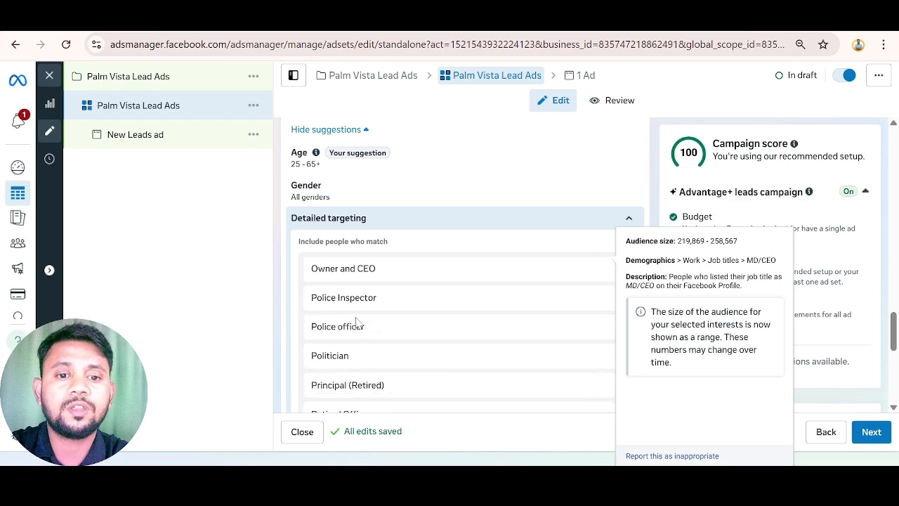
{"action": "scroll", "coordinate": [354, 261], "scroll_direction": "up", "scroll_amount": 3}
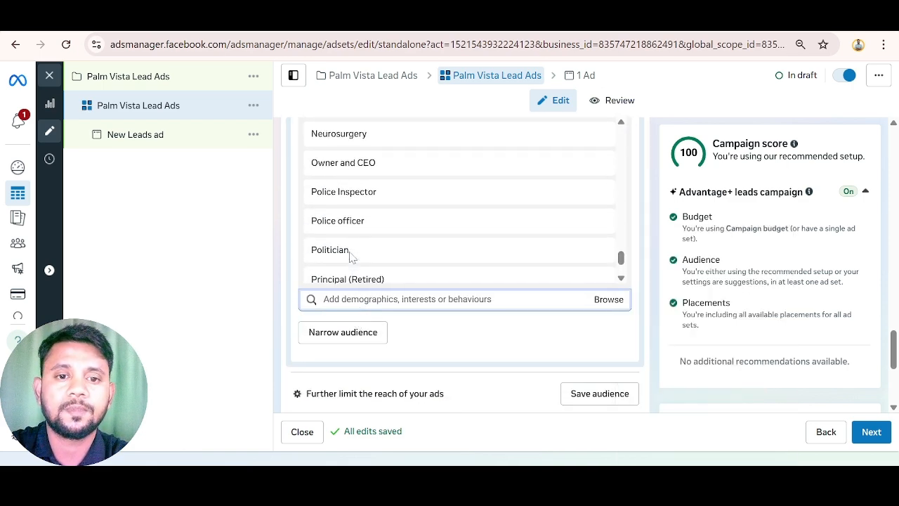
Examine the estimated audience size in the audience definition and compare it with the current detailed targeting.
{"action": "scroll", "coordinate": [298, 221], "scroll_direction": "down", "scroll_amount": 1}
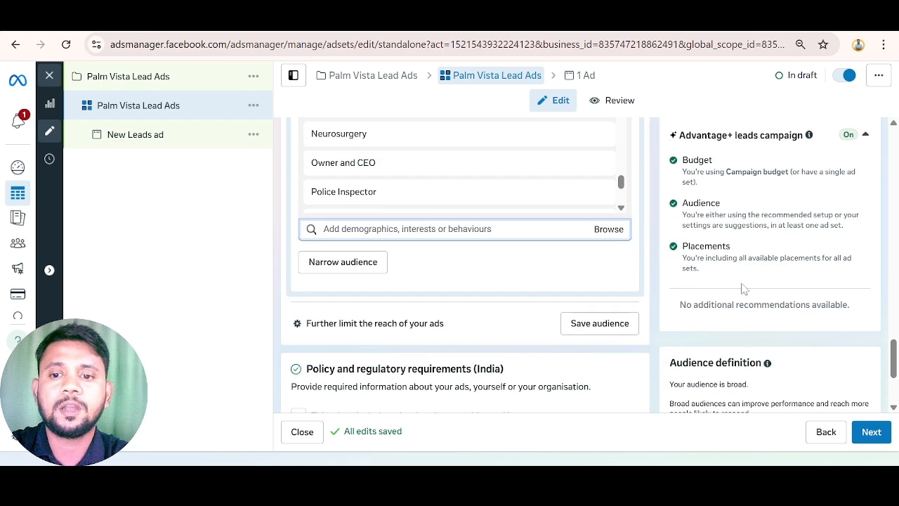
{"action": "scroll", "coordinate": [667, 251], "scroll_direction": "down", "scroll_amount": 2}
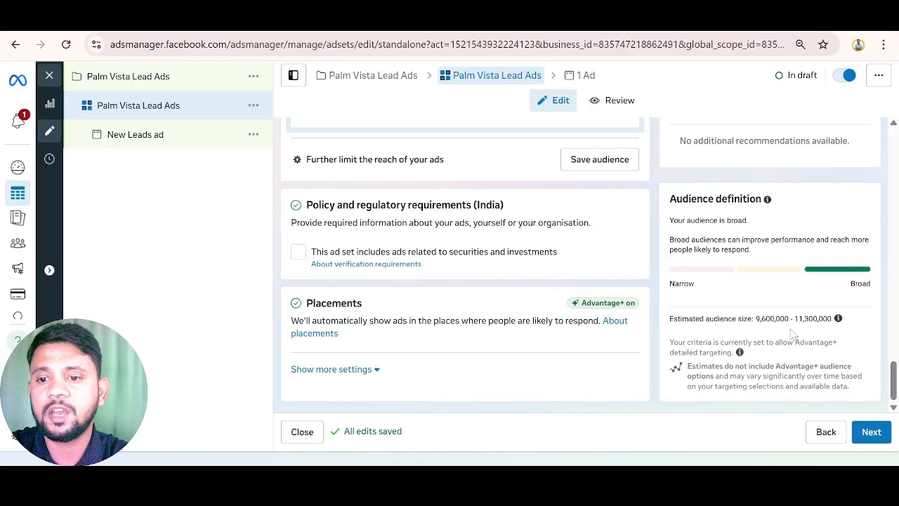
{"action": "left_click_drag", "start_coordinate": [756, 319], "coordinate": [835, 330]}
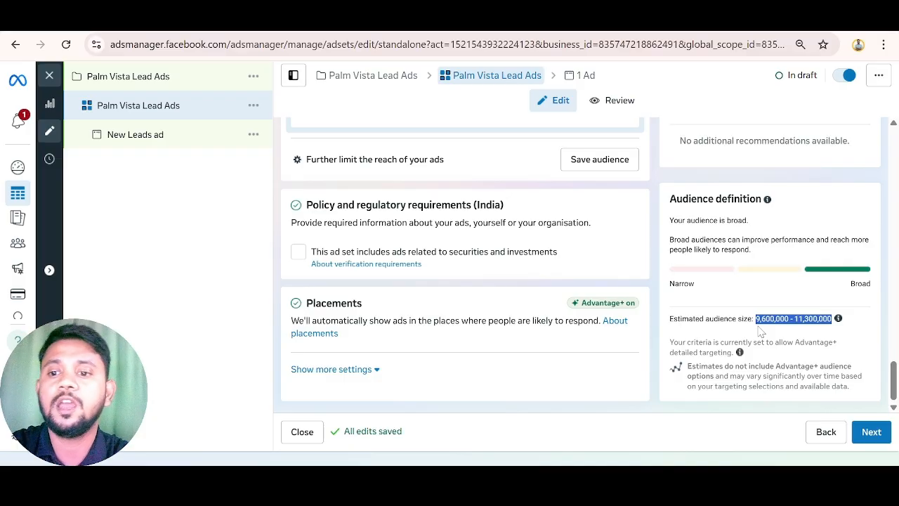
{"action": "left_click", "coordinate": [752, 306]}
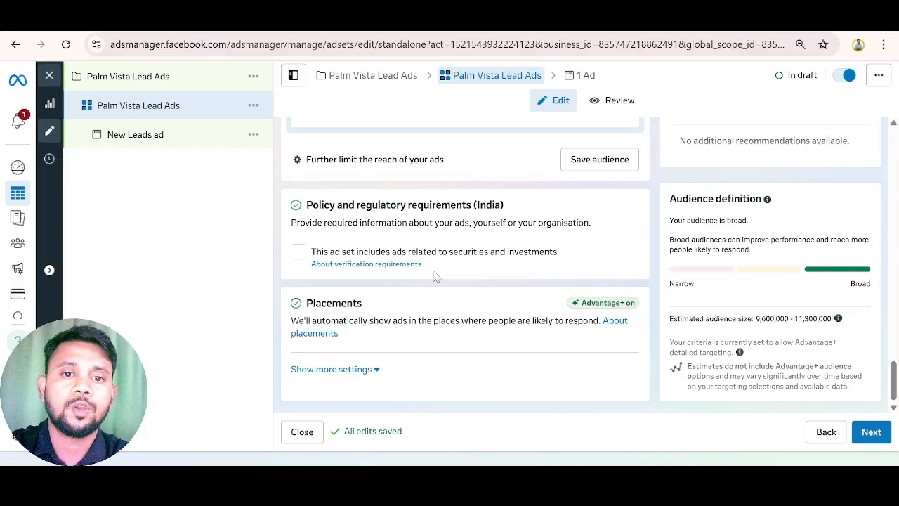
{"action": "scroll", "coordinate": [403, 267], "scroll_direction": "up", "scroll_amount": 4}
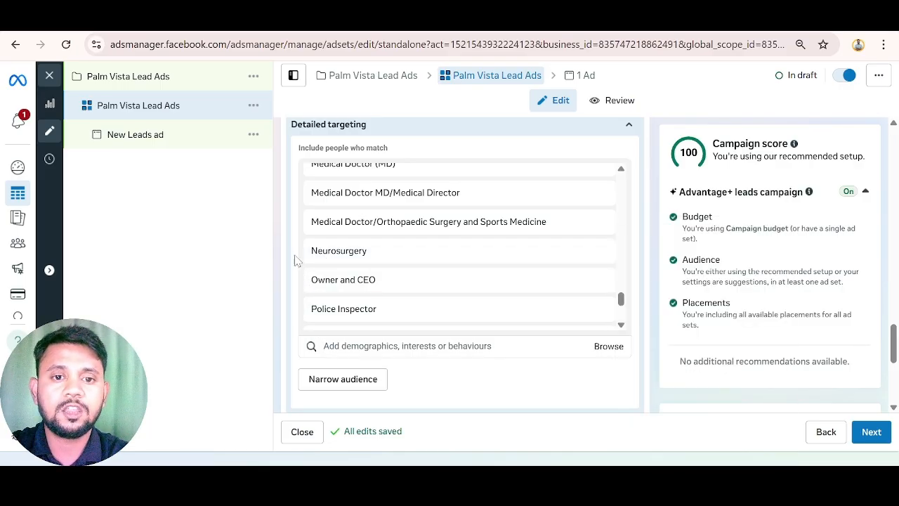
{"action": "scroll", "coordinate": [295, 261], "scroll_direction": "up", "scroll_amount": 1}
{"action": "scroll", "coordinate": [292, 255], "scroll_direction": "down", "scroll_amount": 1}
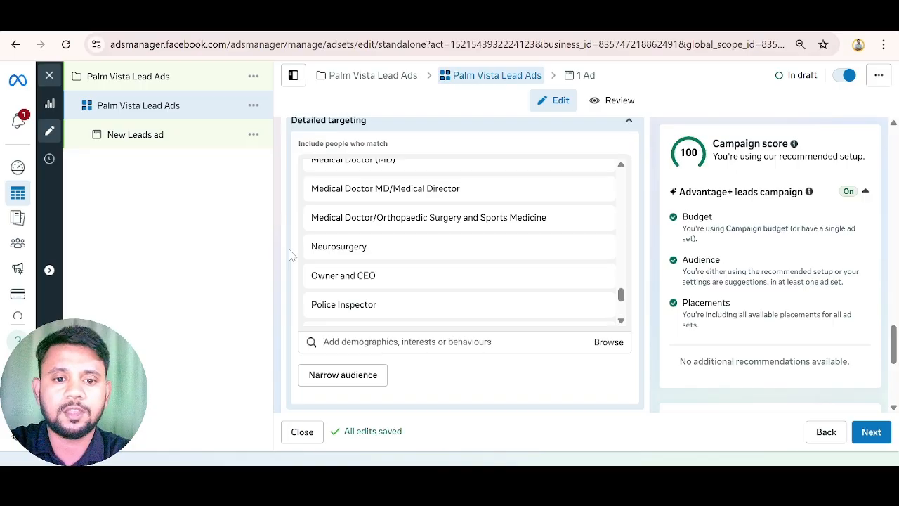
{"action": "scroll", "coordinate": [292, 254], "scroll_direction": "down", "scroll_amount": 1}
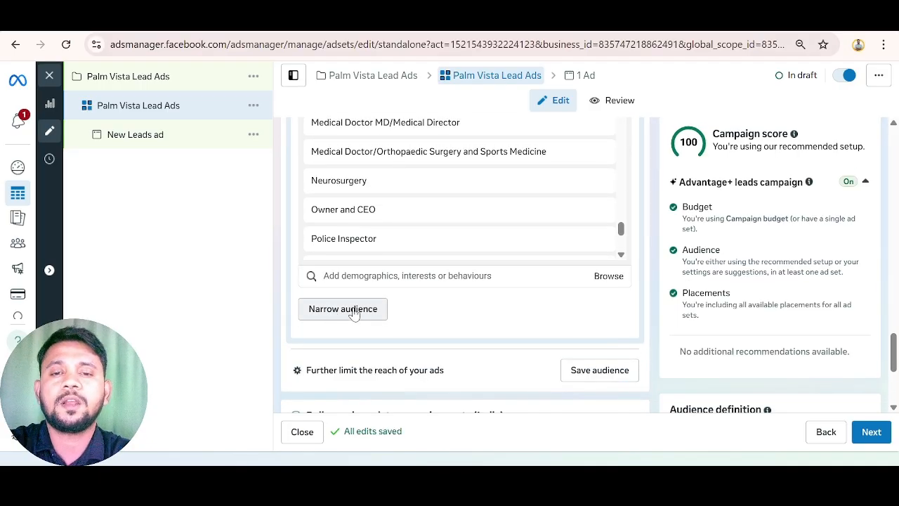
{"action": "scroll", "coordinate": [354, 314], "scroll_direction": "down", "scroll_amount": 3}
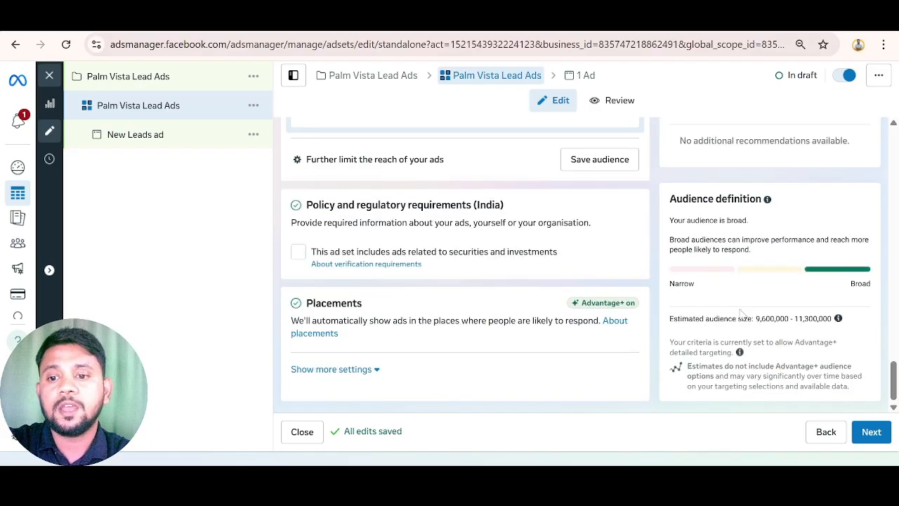
{"action": "left_click_drag", "start_coordinate": [756, 320], "coordinate": [788, 320]}
{"action": "left_click", "coordinate": [747, 339]}
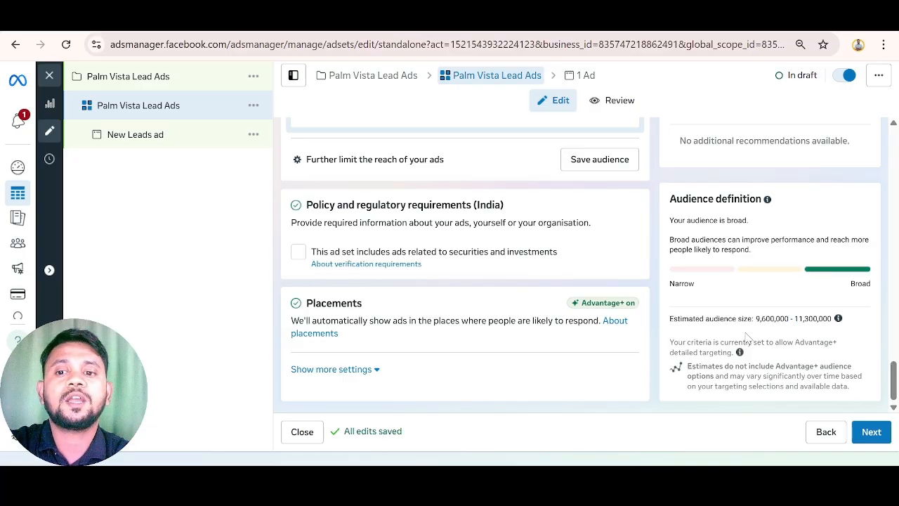
Narrow the audience with a condition that people must also match, and add the 99acres interest to it.
{"action": "scroll", "coordinate": [337, 253], "scroll_direction": "up", "scroll_amount": 2}
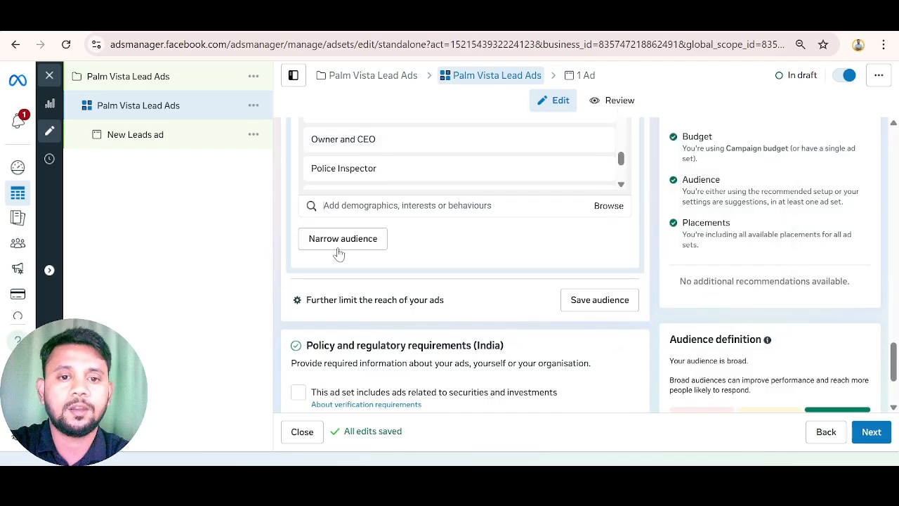
{"action": "scroll", "coordinate": [323, 244], "scroll_direction": "up", "scroll_amount": 2}
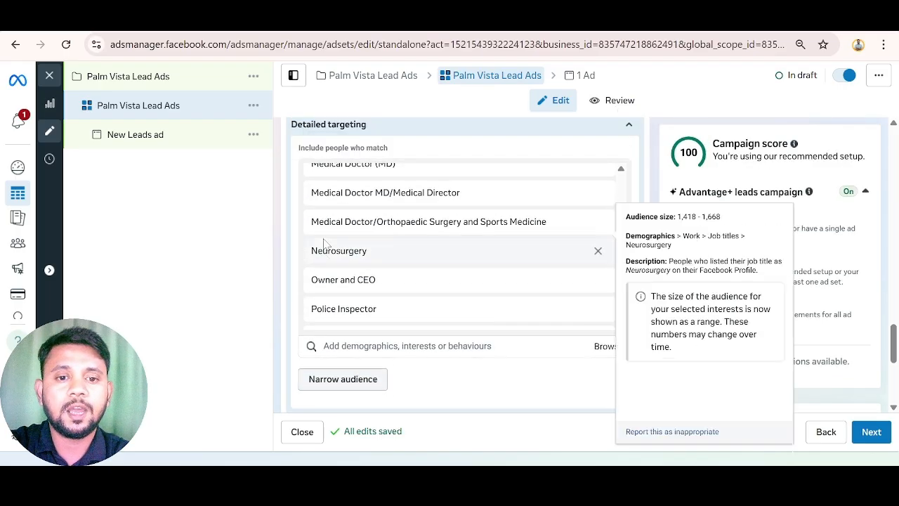
{"action": "left_click", "coordinate": [344, 379]}
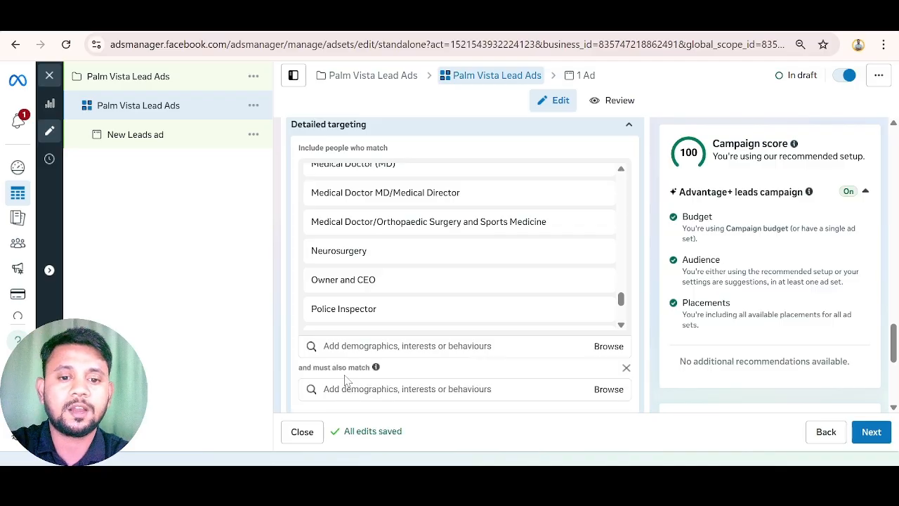
{"action": "scroll", "coordinate": [346, 380], "scroll_direction": "down", "scroll_amount": 1}
{"action": "scroll", "coordinate": [346, 380], "scroll_direction": "down", "scroll_amount": 1}
{"action": "left_click", "coordinate": [393, 249]}
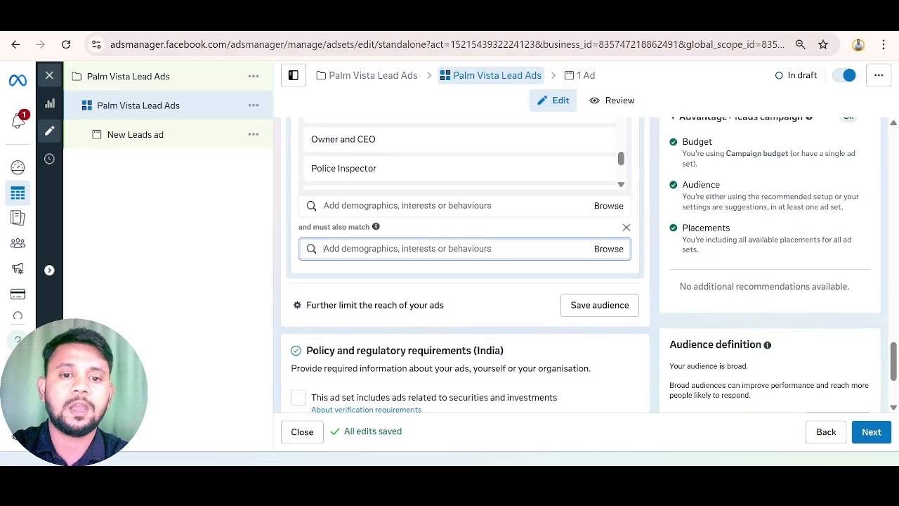
{"action": "type", "text": "99a"}
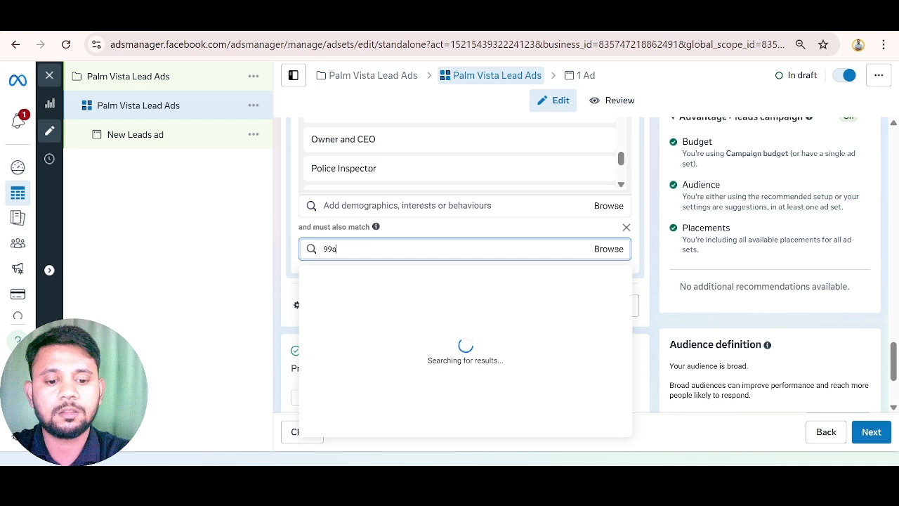
{"action": "type", "text": "cres"}
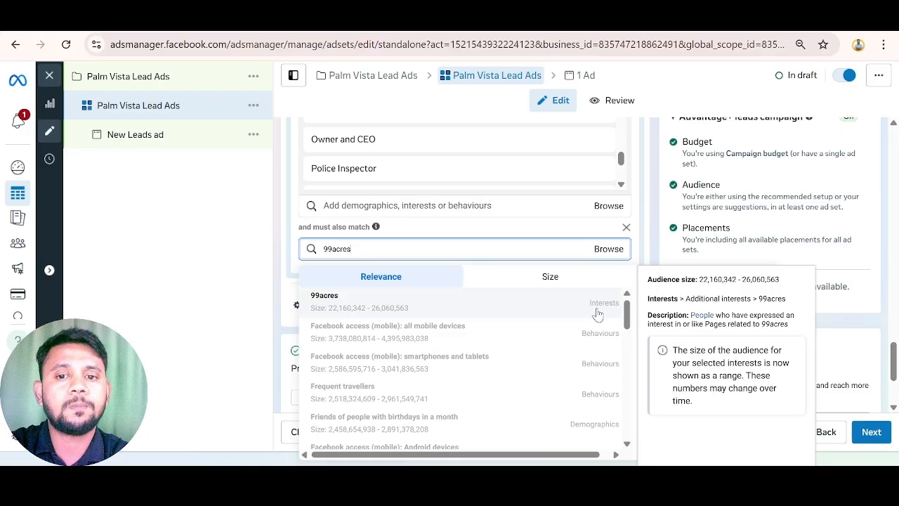
{"action": "left_click", "coordinate": [596, 314]}
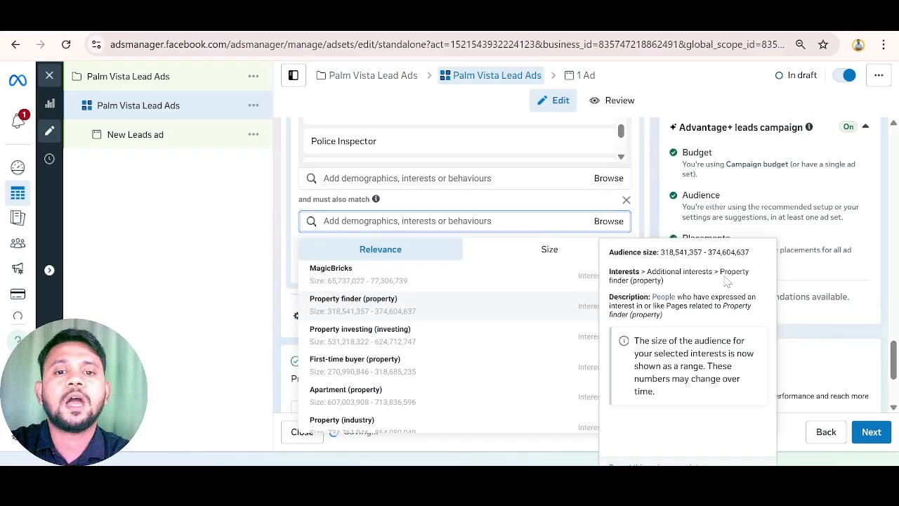
Check the estimated audience size for the targeting narrowed by 99acres.
{"action": "scroll", "coordinate": [822, 283], "scroll_direction": "down", "scroll_amount": 5}
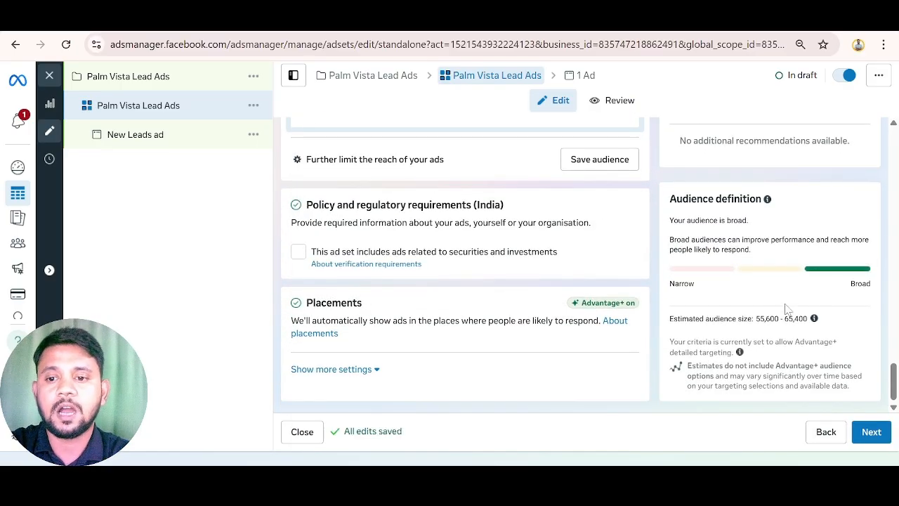
{"action": "left_click_drag", "start_coordinate": [755, 319], "coordinate": [811, 327]}
{"action": "left_click", "coordinate": [838, 303]}
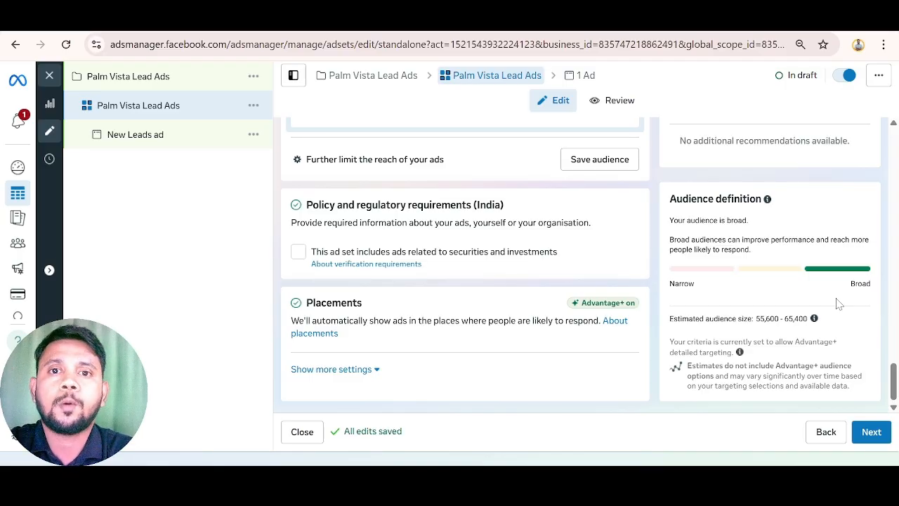
Add the suggested MagicBricks interest to the must-also-match condition and check the estimated audience size again.
{"action": "scroll", "coordinate": [681, 334], "scroll_direction": "up", "scroll_amount": 3}
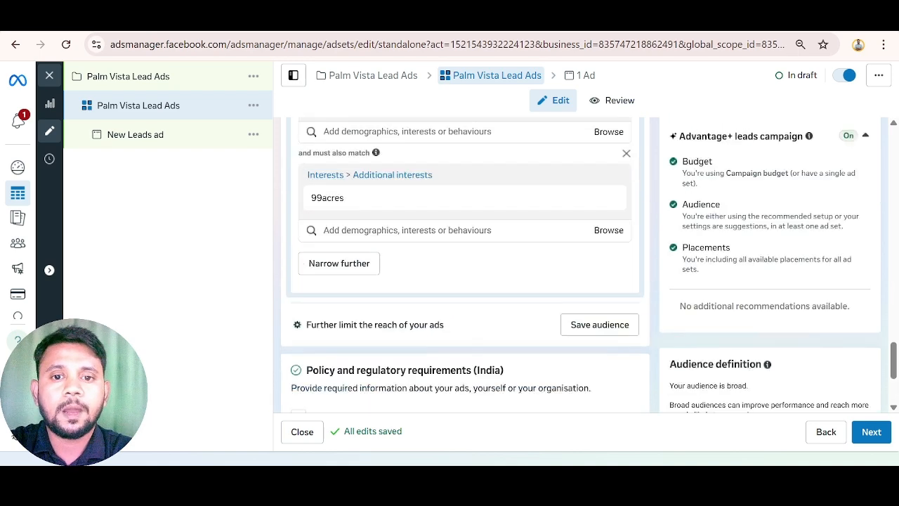
{"action": "left_click", "coordinate": [336, 275]}
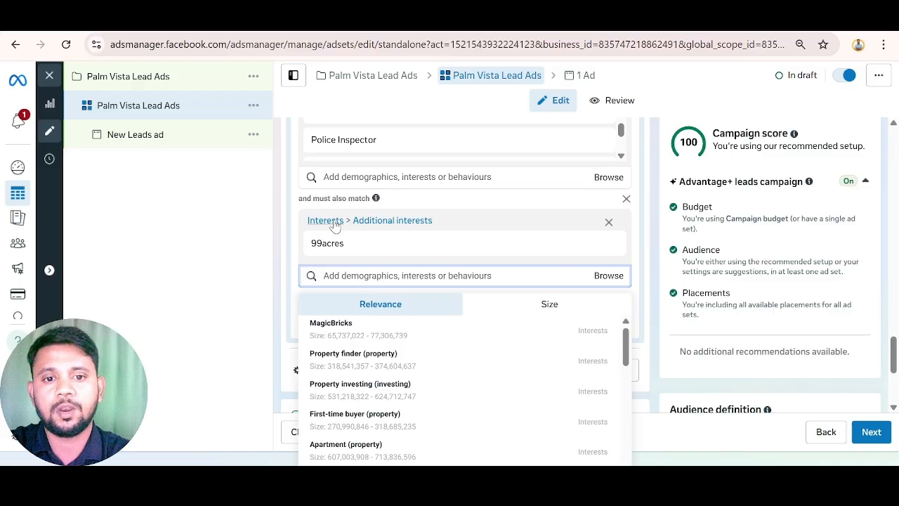
{"action": "mouse_move", "coordinate": [341, 326]}
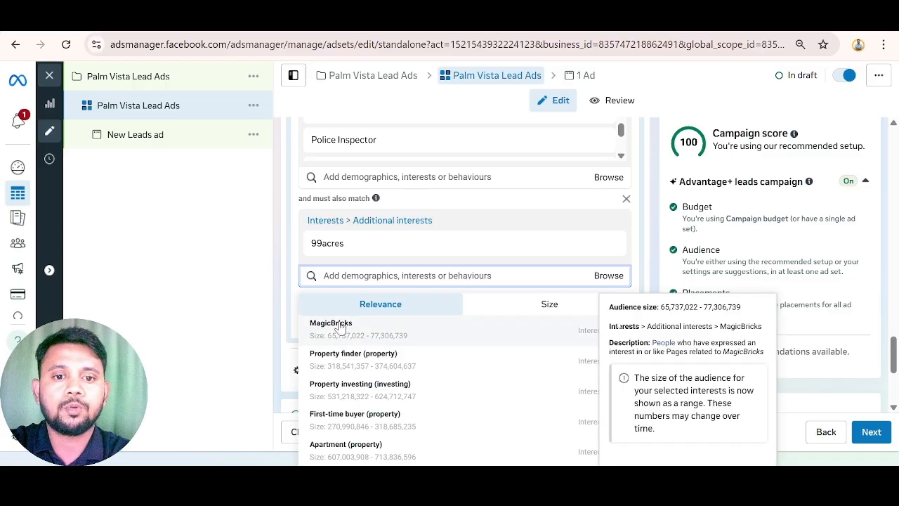
{"action": "left_click", "coordinate": [341, 326]}
{"action": "scroll", "coordinate": [837, 328], "scroll_direction": "down", "scroll_amount": 2}
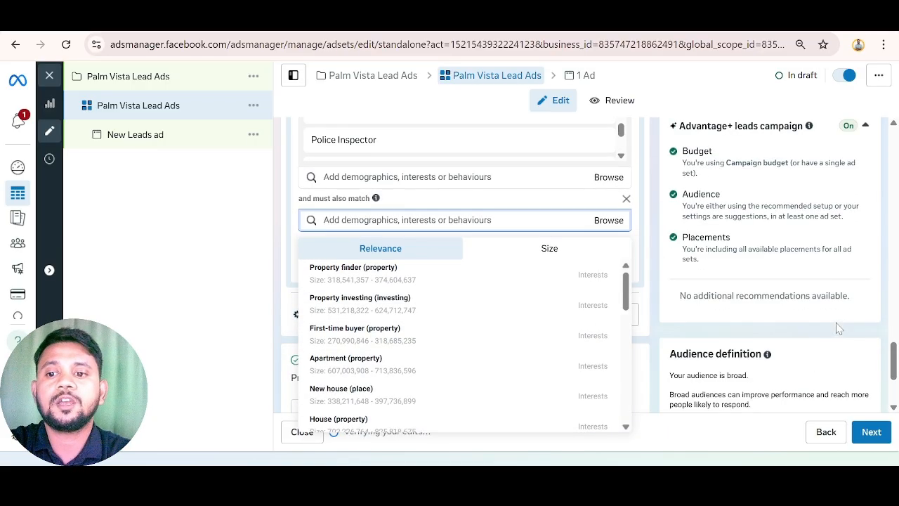
{"action": "scroll", "coordinate": [837, 328], "scroll_direction": "down", "scroll_amount": 3}
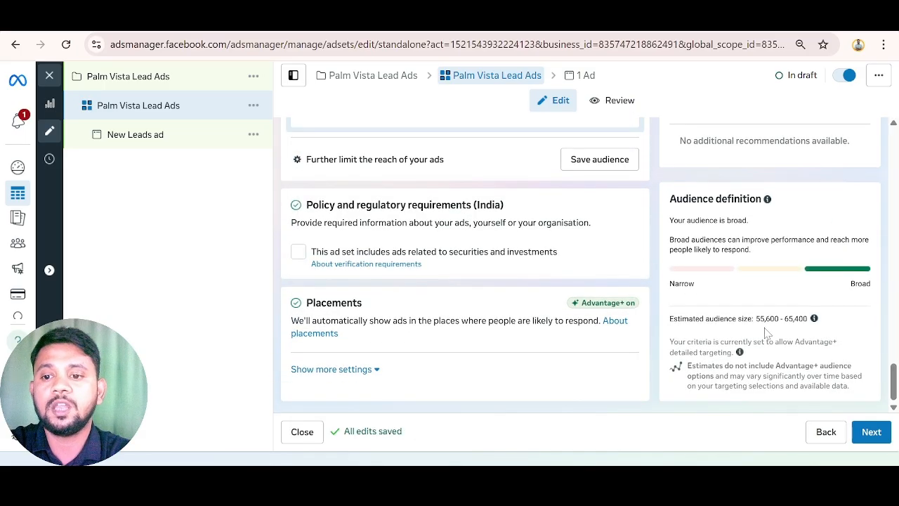
Add the suggested interests Property finder (property) and Property investing (investing) to the must-also-match condition.
{"action": "scroll", "coordinate": [482, 344], "scroll_direction": "up", "scroll_amount": 2}
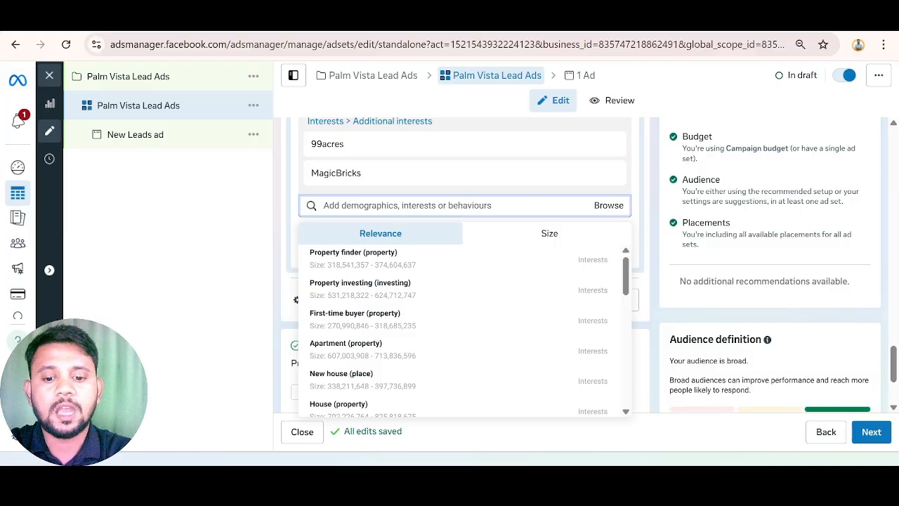
{"action": "left_click", "coordinate": [343, 257]}
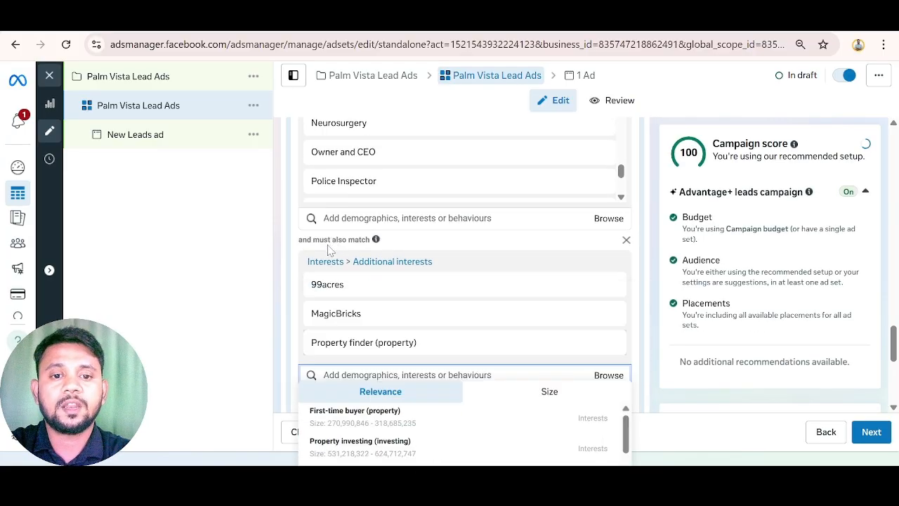
{"action": "scroll", "coordinate": [330, 249], "scroll_direction": "down", "scroll_amount": 2}
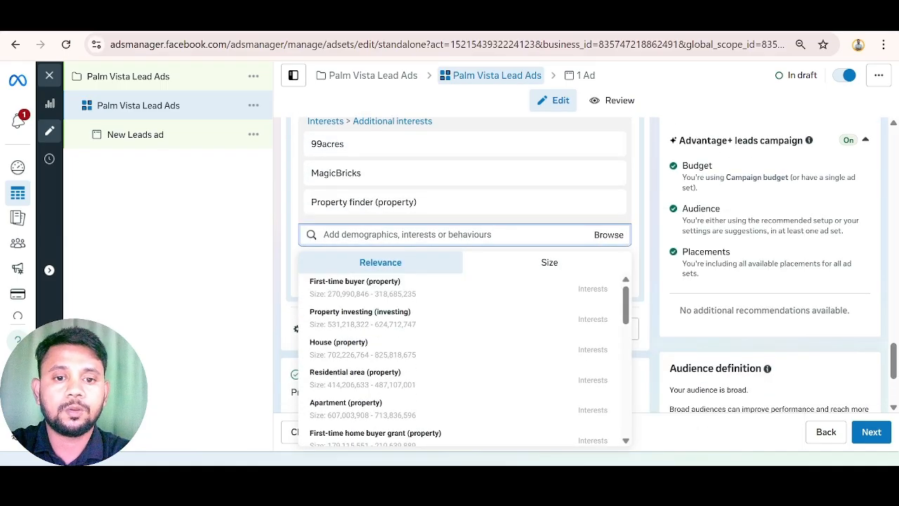
{"action": "mouse_move", "coordinate": [342, 321]}
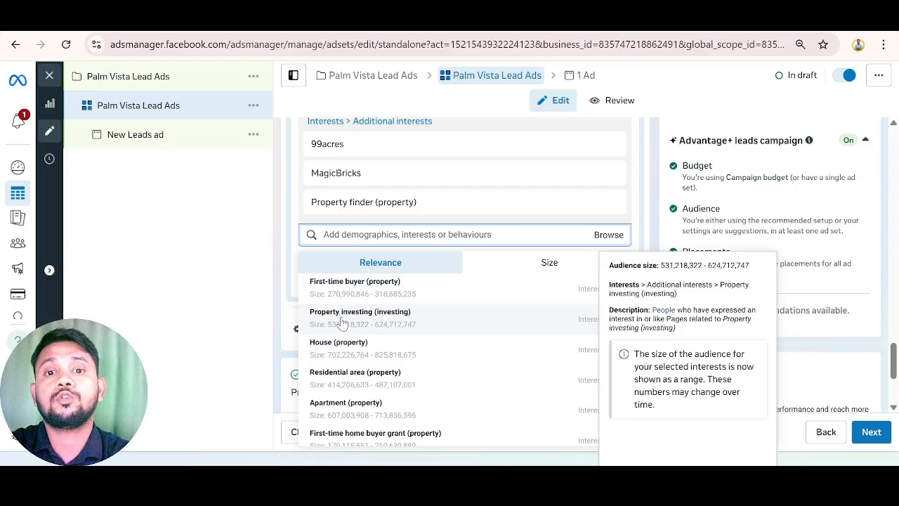
{"action": "left_click", "coordinate": [342, 321]}
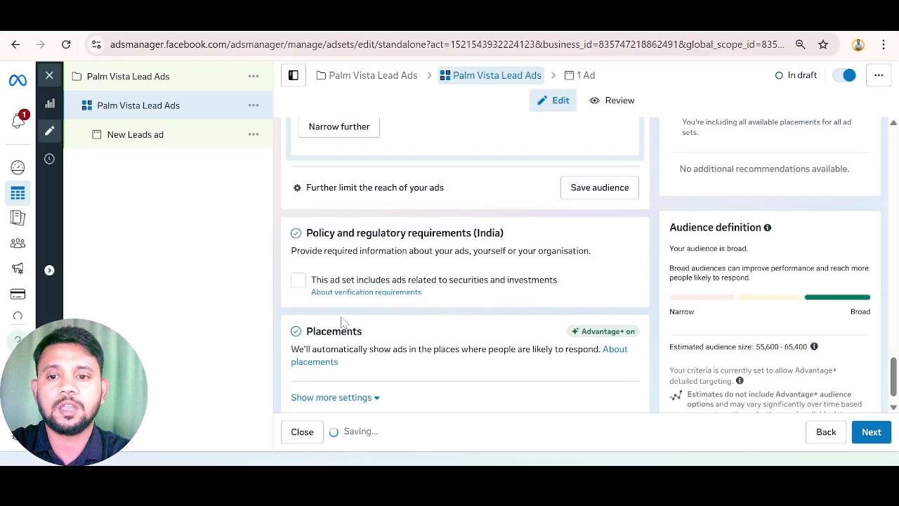
Add the suggested interests First-time buyer (property), Residential area (property) and Apartment (property) to the must-also-match condition.
{"action": "left_click", "coordinate": [371, 263]}
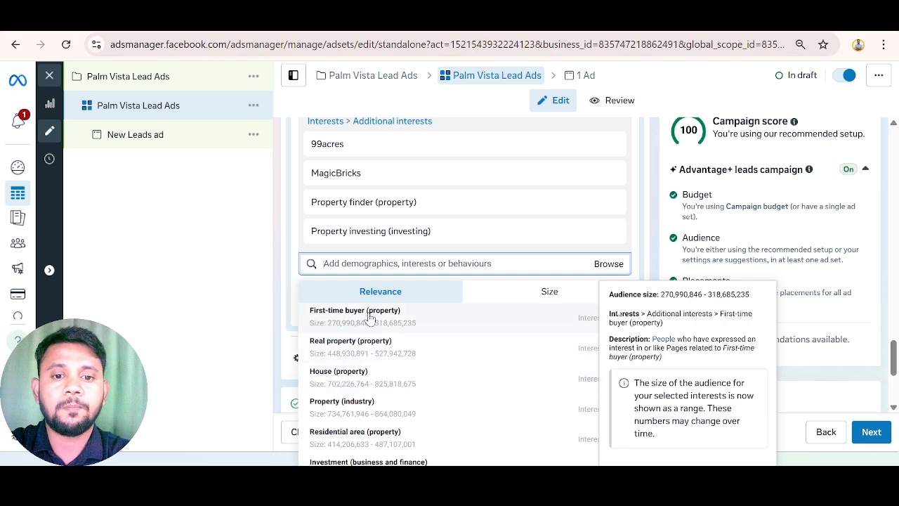
{"action": "left_click", "coordinate": [323, 319]}
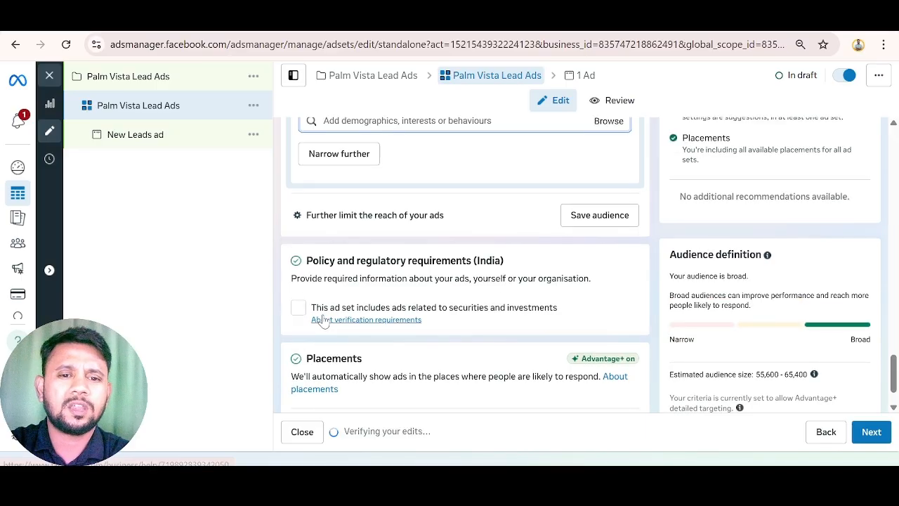
{"action": "left_click", "coordinate": [344, 301]}
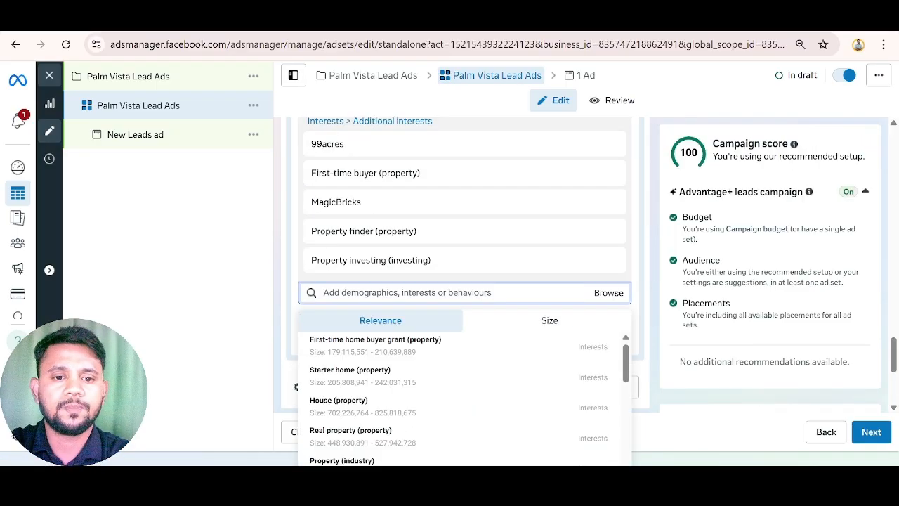
{"action": "scroll", "coordinate": [333, 409], "scroll_direction": "down", "scroll_amount": 5}
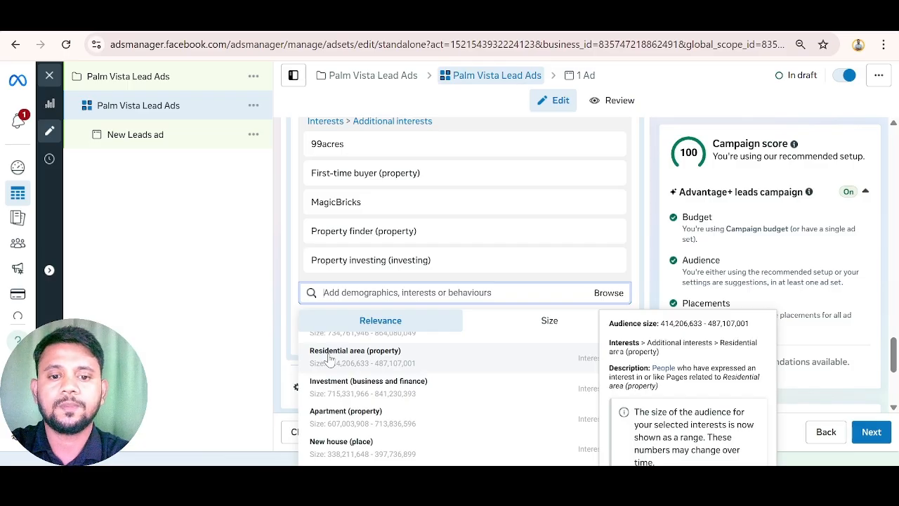
{"action": "left_click", "coordinate": [330, 358]}
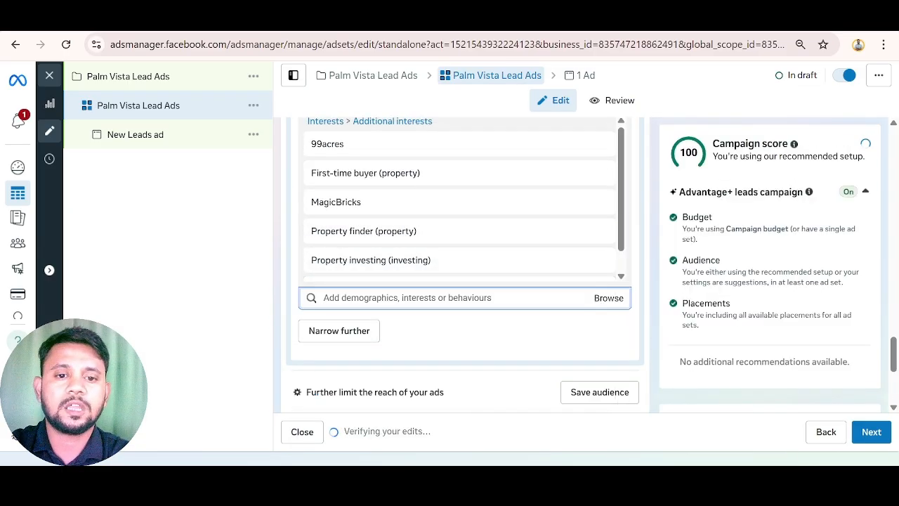
{"action": "left_click", "coordinate": [335, 298]}
{"action": "scroll", "coordinate": [330, 404], "scroll_direction": "down", "scroll_amount": 2}
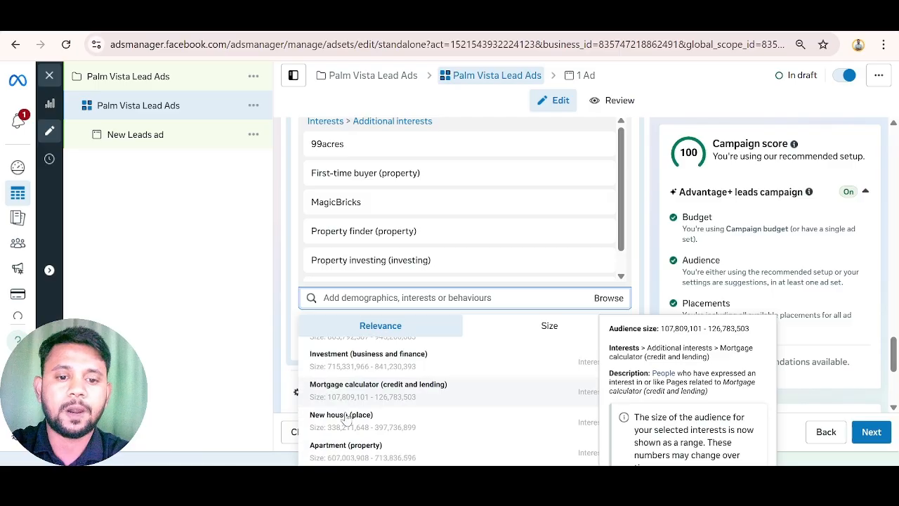
{"action": "scroll", "coordinate": [344, 418], "scroll_direction": "down", "scroll_amount": 1}
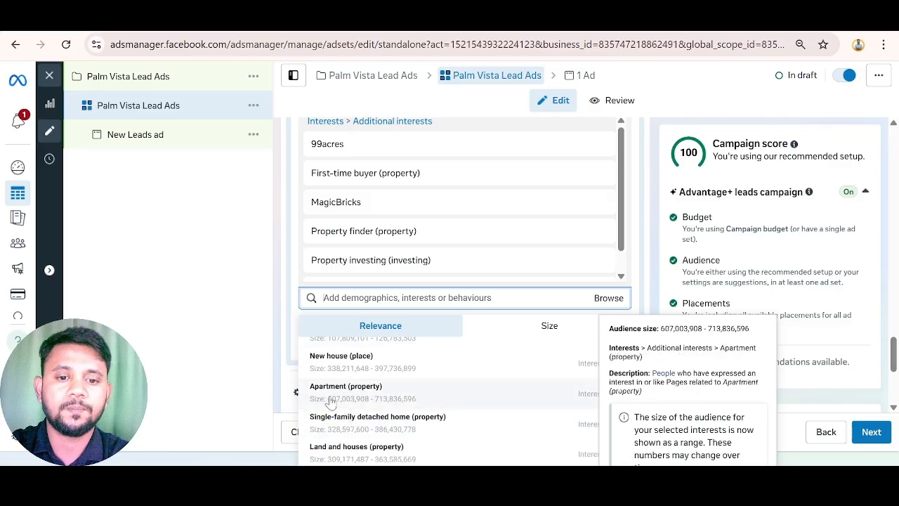
{"action": "left_click", "coordinate": [385, 395]}
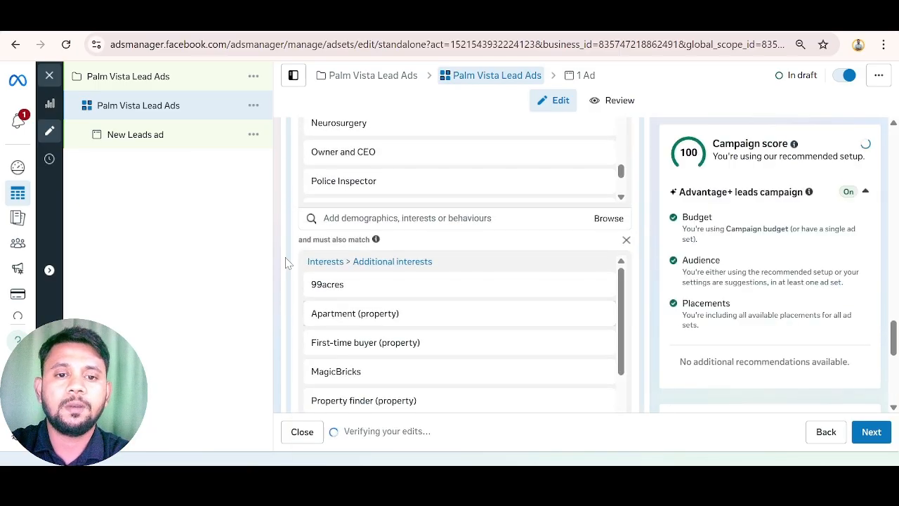
Review the interests in the must-also-match condition and check the estimated audience size in the audience definition.
{"action": "scroll", "coordinate": [289, 263], "scroll_direction": "down", "scroll_amount": 1}
{"action": "scroll", "coordinate": [343, 258], "scroll_direction": "down", "scroll_amount": 1}
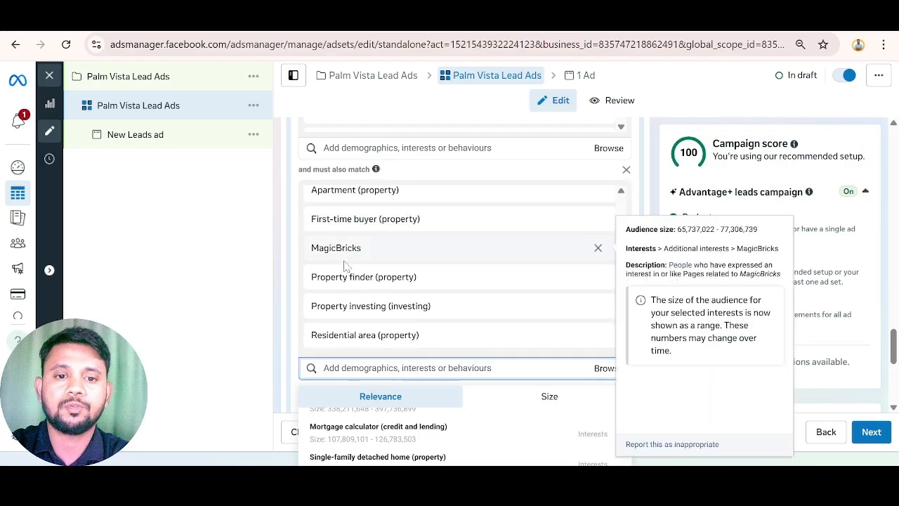
{"action": "scroll", "coordinate": [869, 240], "scroll_direction": "down", "scroll_amount": 6}
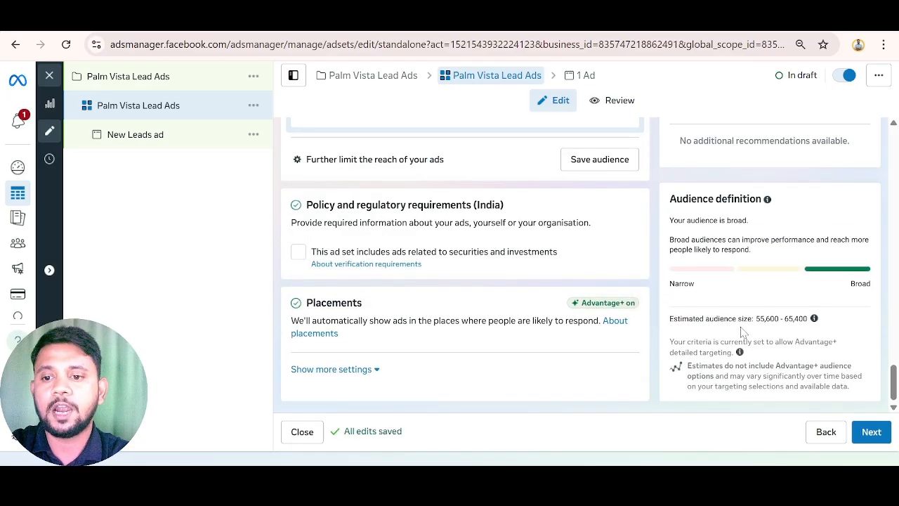
{"action": "left_click_drag", "start_coordinate": [756, 318], "coordinate": [813, 319]}
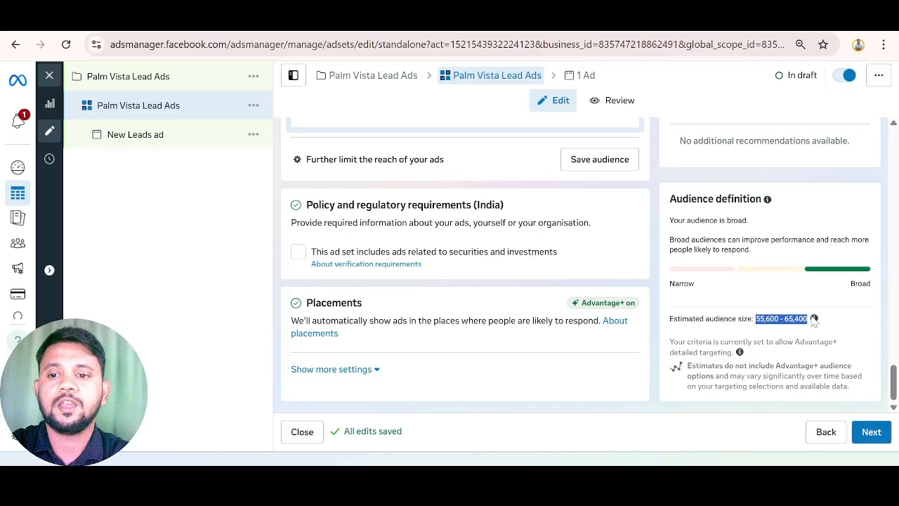
{"action": "left_click", "coordinate": [828, 319]}
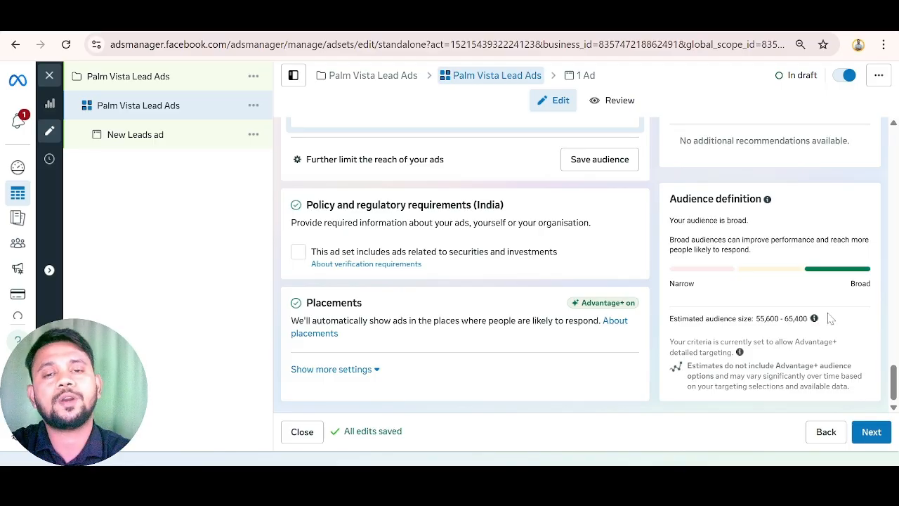
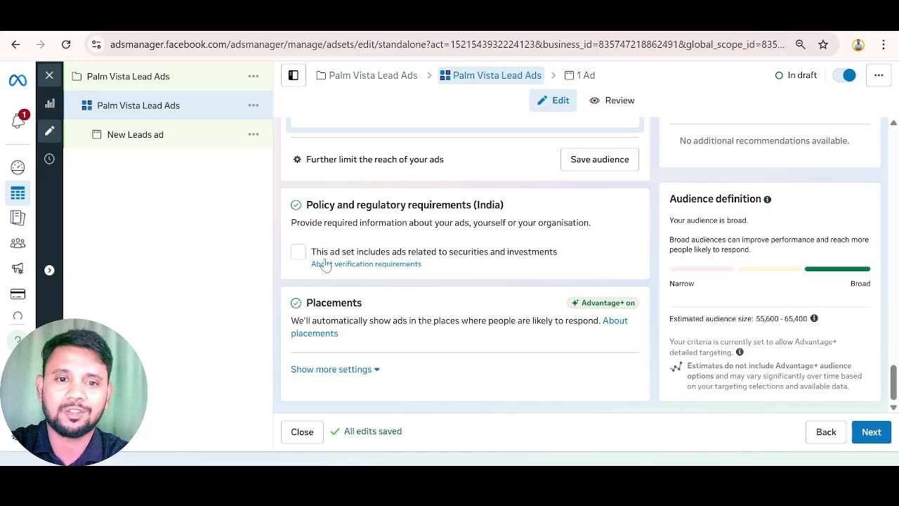
Rename the ad set as Palm Vista Lead Ads (Demo+Interest).
{"action": "scroll", "coordinate": [295, 191], "scroll_direction": "up", "scroll_amount": 5}
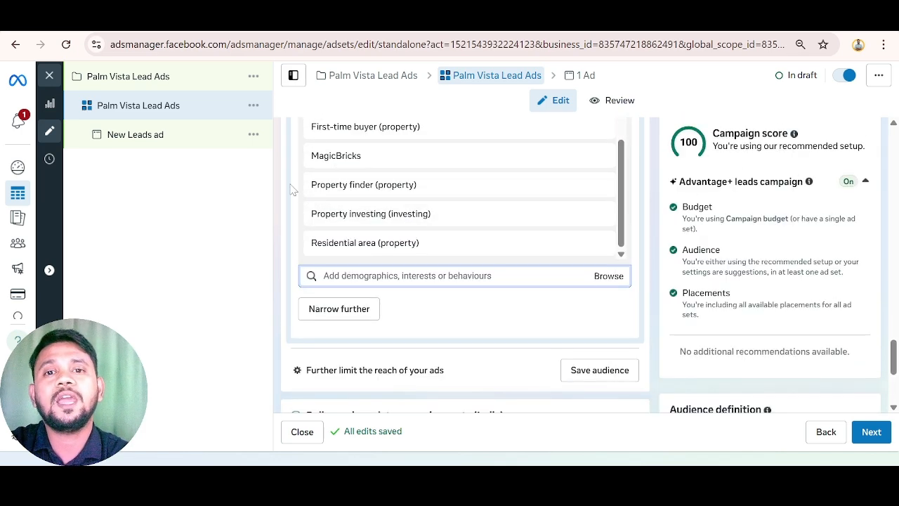
{"action": "scroll", "coordinate": [293, 190], "scroll_direction": "up", "scroll_amount": 15}
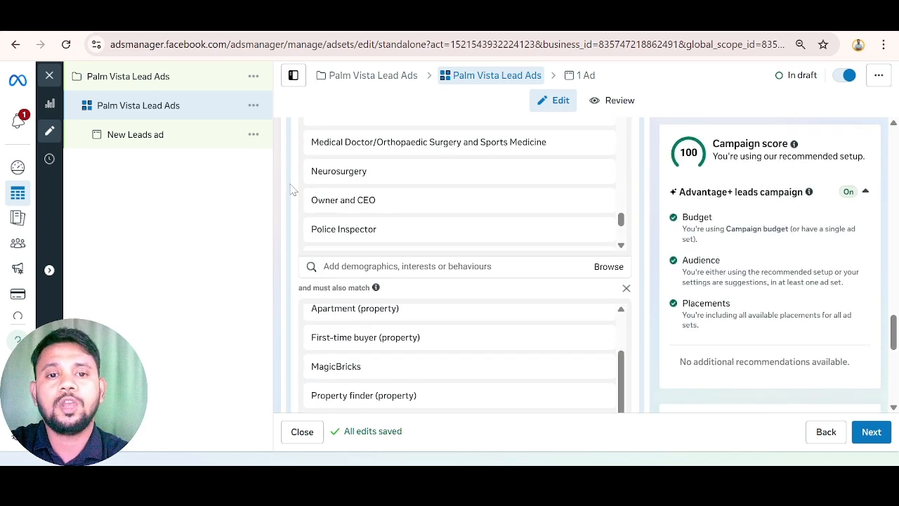
{"action": "scroll", "coordinate": [293, 190], "scroll_direction": "up", "scroll_amount": 1}
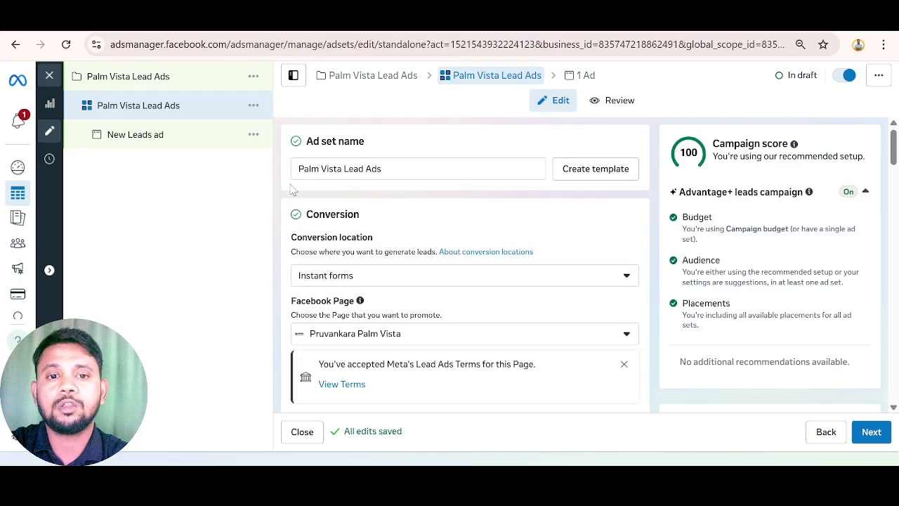
{"action": "left_click", "coordinate": [382, 169]}
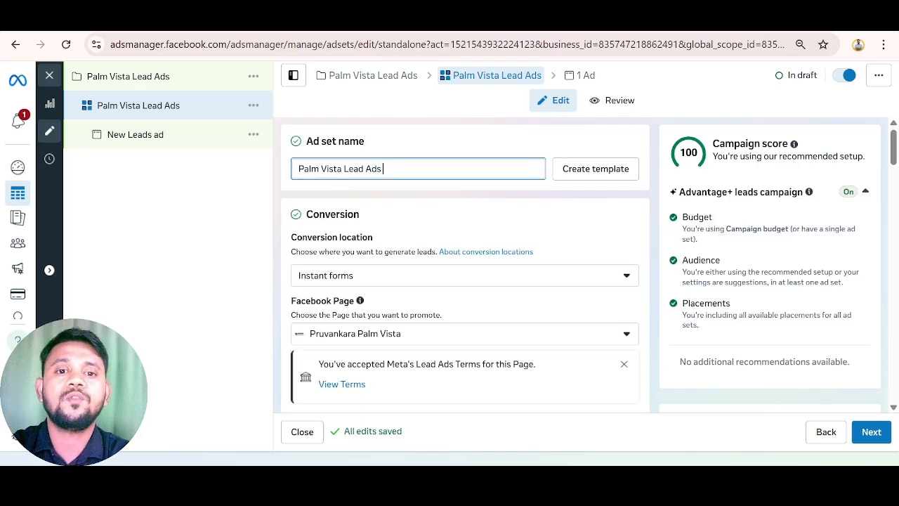
{"action": "type", "text": "("}
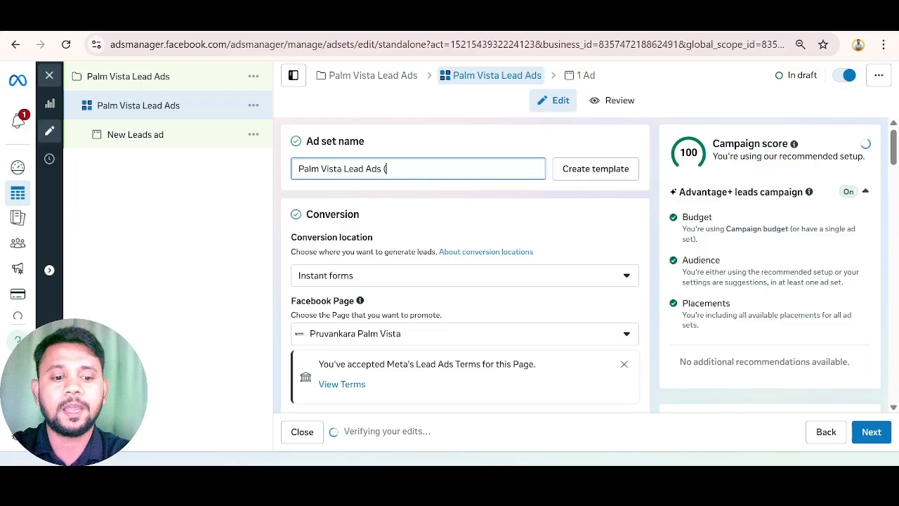
{"action": "type", "text": "Demo"}
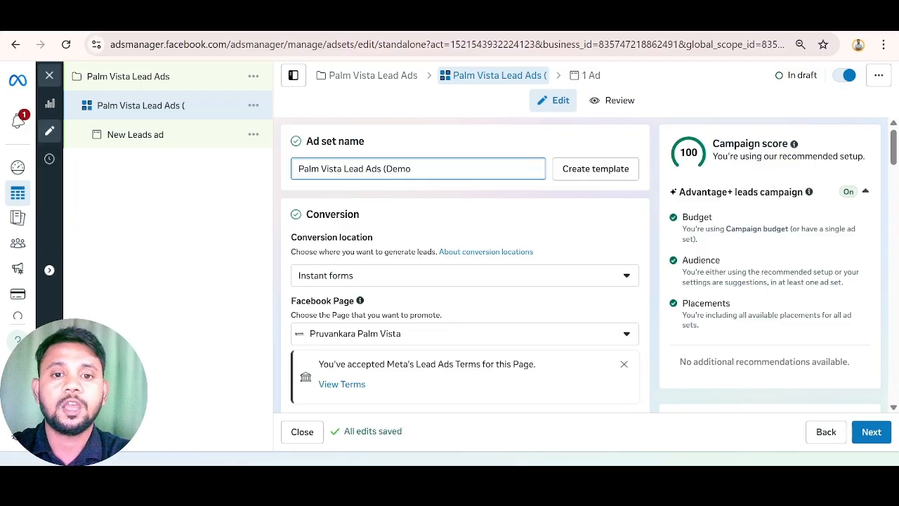
{"action": "type", "text": "+Interest"}
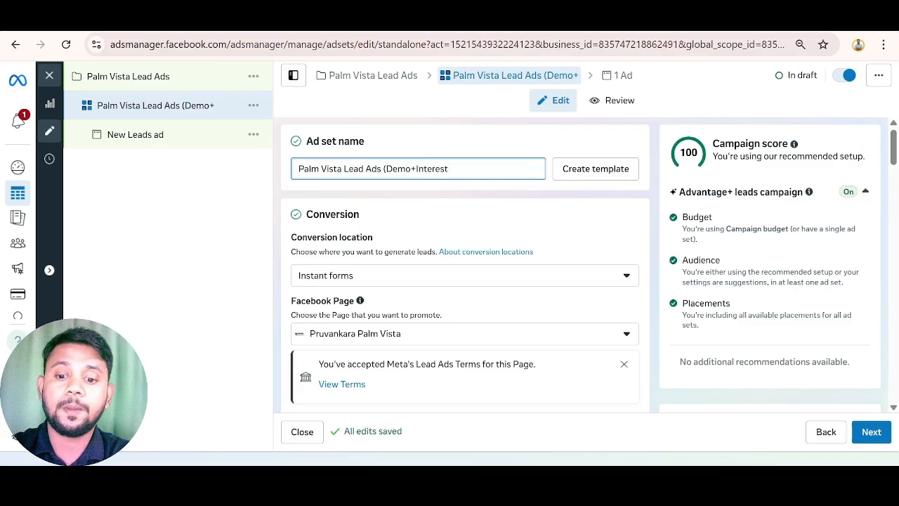
{"action": "type", "text": ")"}
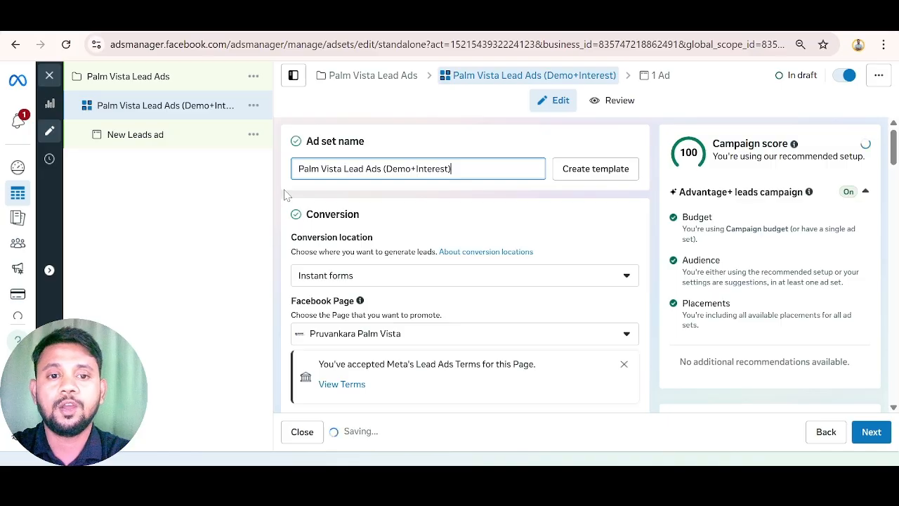
Save the ad set's current targeting as a reusable audience named Demo+Interest.
{"action": "scroll", "coordinate": [286, 195], "scroll_direction": "down", "scroll_amount": 2}
{"action": "scroll", "coordinate": [286, 196], "scroll_direction": "down", "scroll_amount": 10}
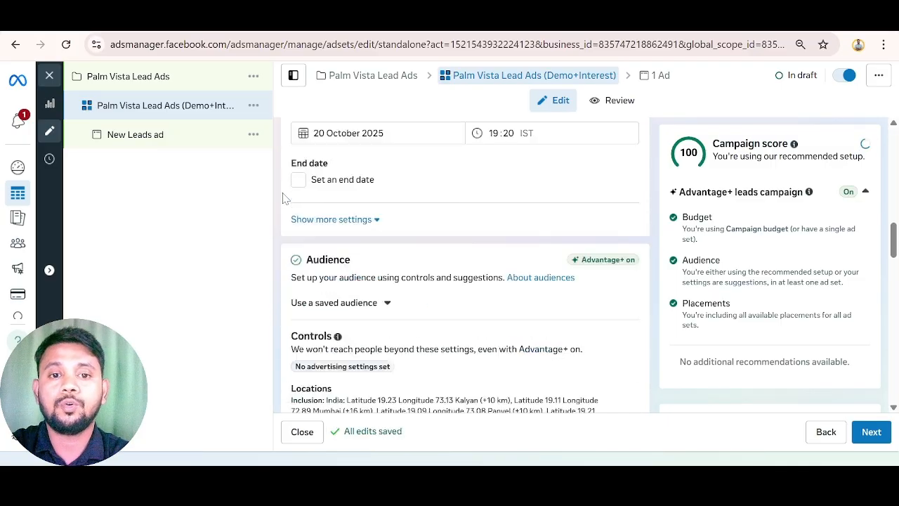
{"action": "scroll", "coordinate": [284, 203], "scroll_direction": "down", "scroll_amount": 8}
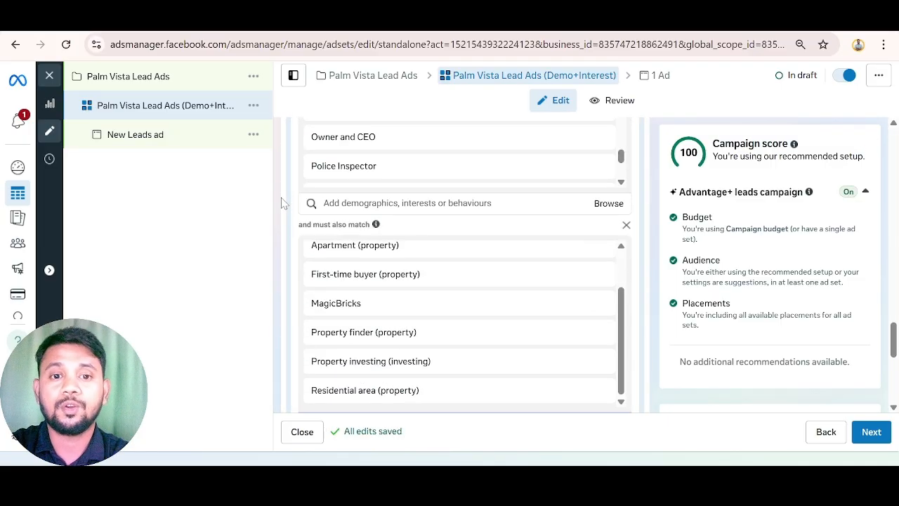
{"action": "scroll", "coordinate": [282, 203], "scroll_direction": "down", "scroll_amount": 3}
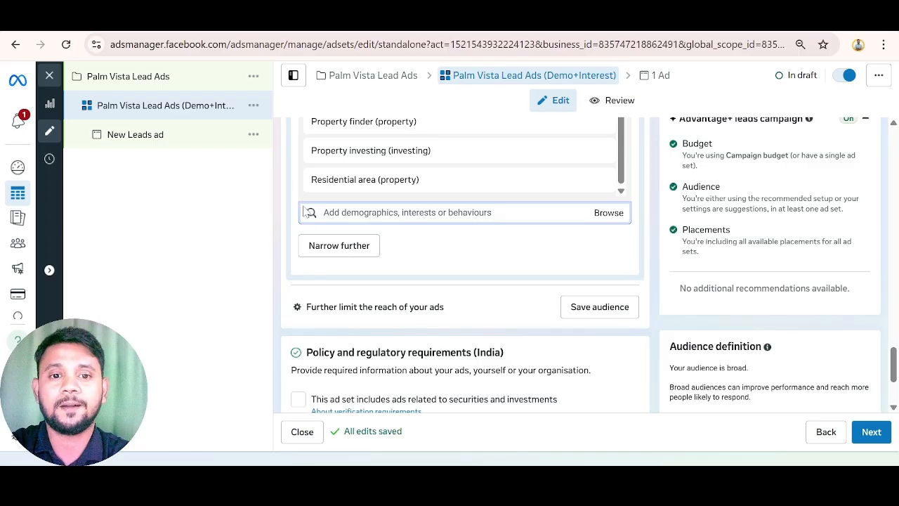
{"action": "left_click", "coordinate": [589, 310]}
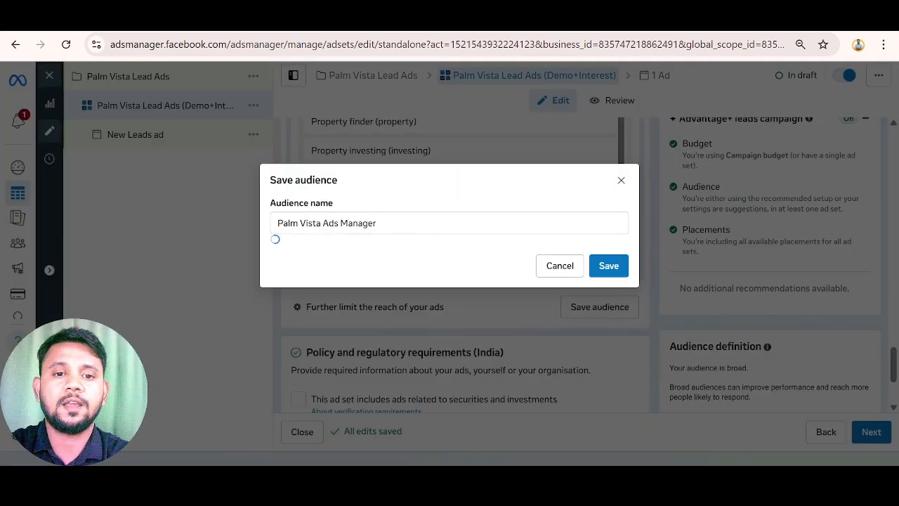
{"action": "left_click", "coordinate": [379, 135]}
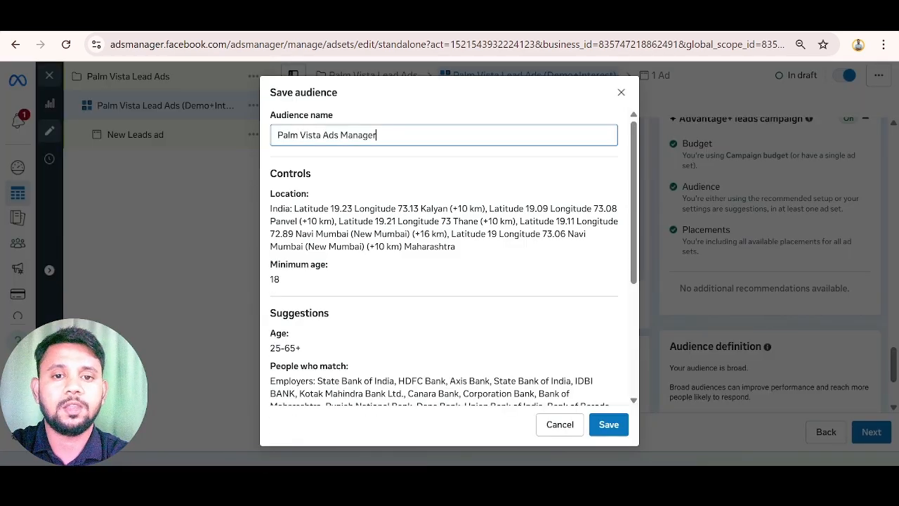
{"action": "key", "text": "ctrl+a"}
{"action": "type", "text": "D"}
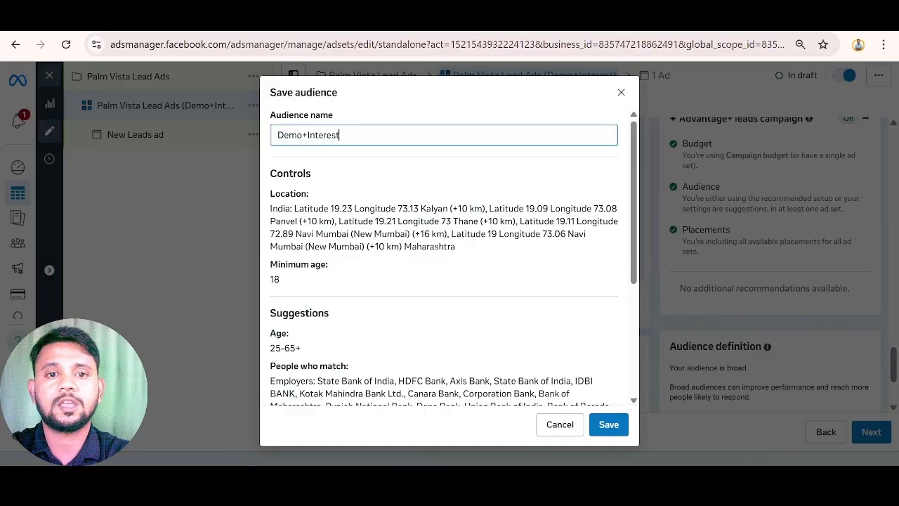
{"action": "left_click", "coordinate": [607, 424]}
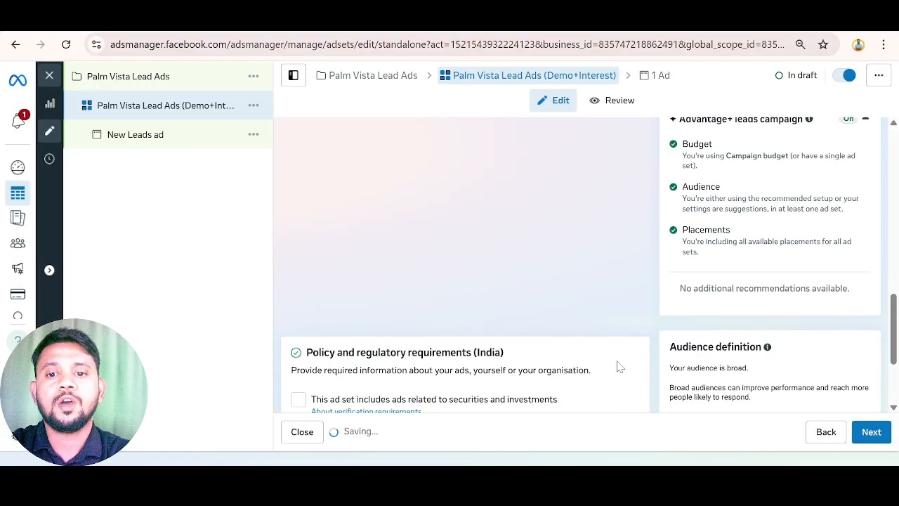
Examine the saved audience's summary, and expand the additional placement settings to review devices, platforms, placement controls and brand safety options.
{"action": "scroll", "coordinate": [477, 306], "scroll_direction": "down", "scroll_amount": 6}
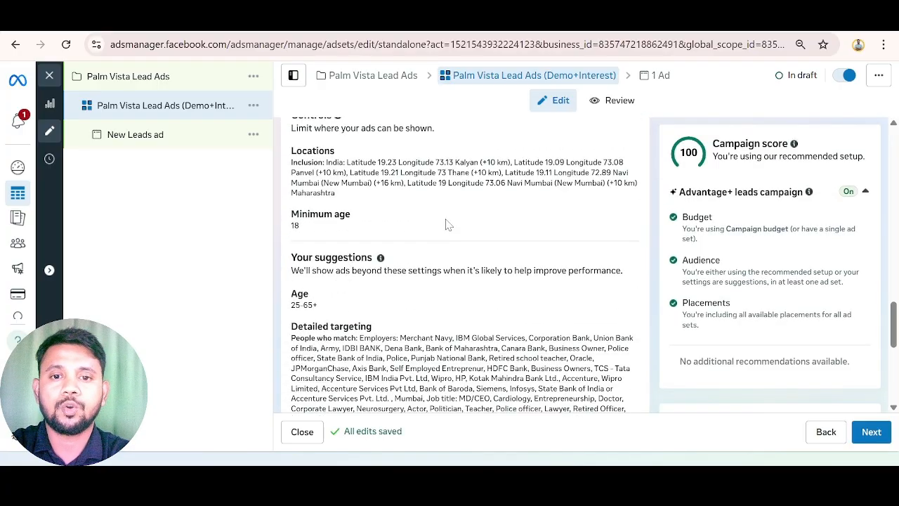
{"action": "scroll", "coordinate": [446, 224], "scroll_direction": "down", "scroll_amount": 4}
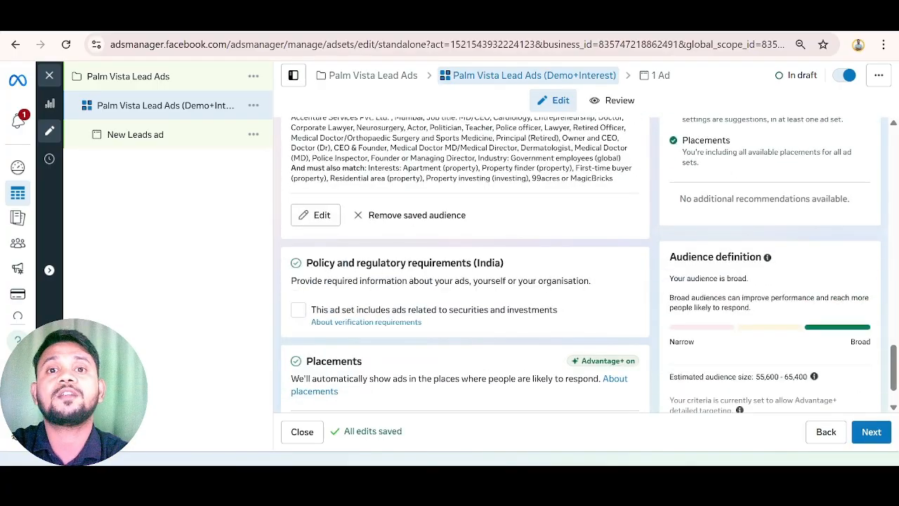
{"action": "scroll", "coordinate": [347, 284], "scroll_direction": "down", "scroll_amount": 1}
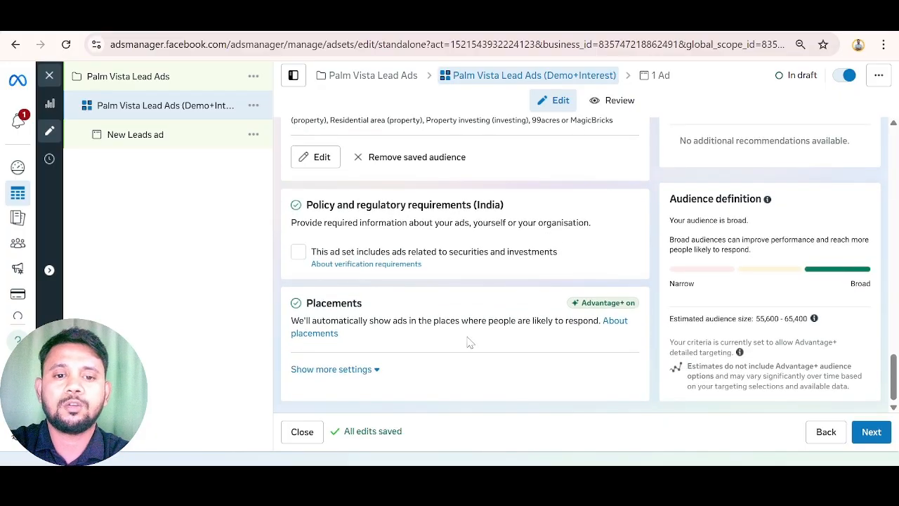
{"action": "left_click", "coordinate": [370, 370]}
{"action": "scroll", "coordinate": [395, 279], "scroll_direction": "down", "scroll_amount": 1}
{"action": "scroll", "coordinate": [493, 302], "scroll_direction": "down", "scroll_amount": 1}
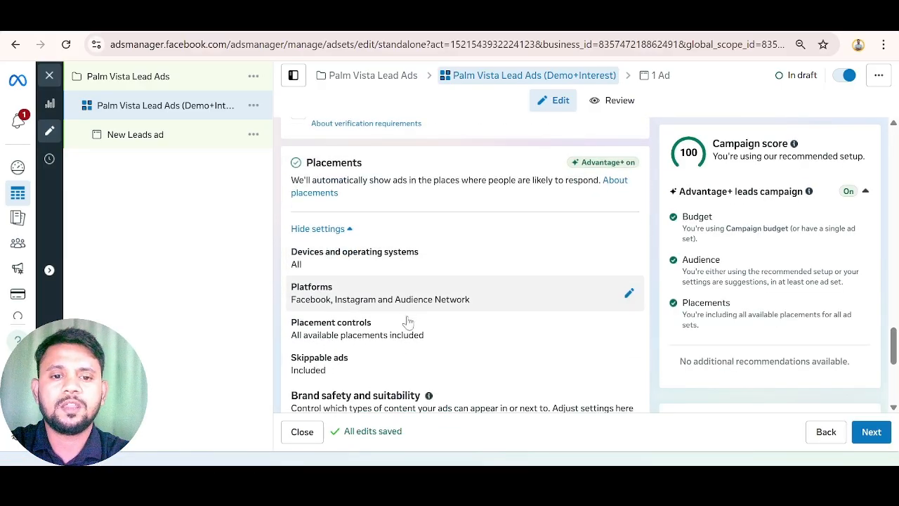
{"action": "scroll", "coordinate": [408, 321], "scroll_direction": "down", "scroll_amount": 3}
{"action": "scroll", "coordinate": [415, 281], "scroll_direction": "down", "scroll_amount": 1}
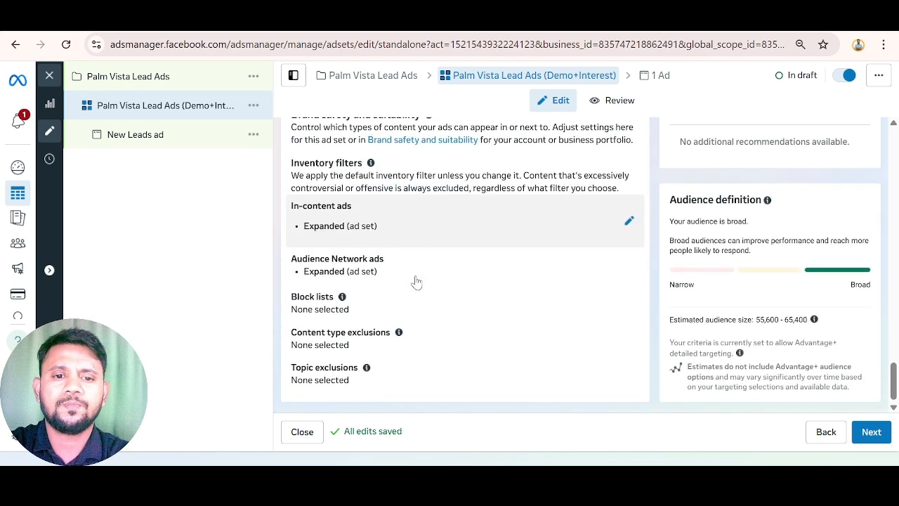
{"action": "scroll", "coordinate": [415, 281], "scroll_direction": "up", "scroll_amount": 5}
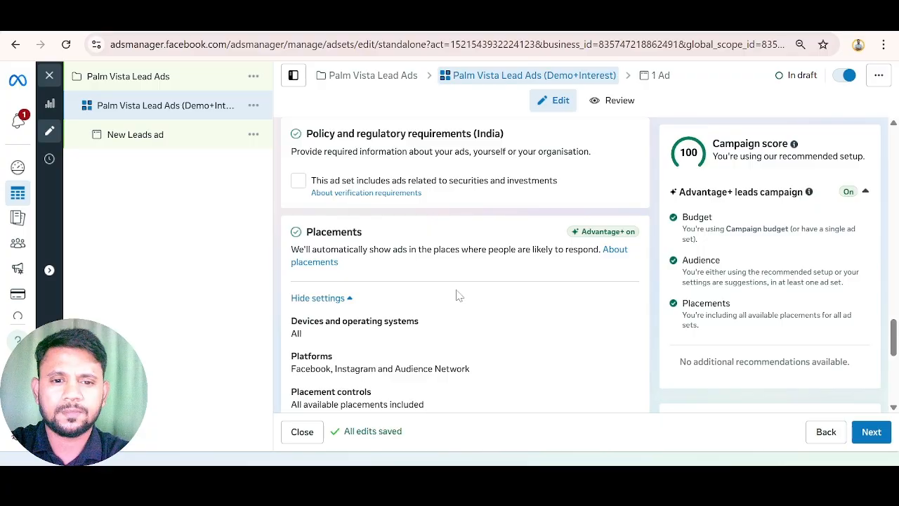
{"action": "scroll", "coordinate": [457, 295], "scroll_direction": "down", "scroll_amount": 1}
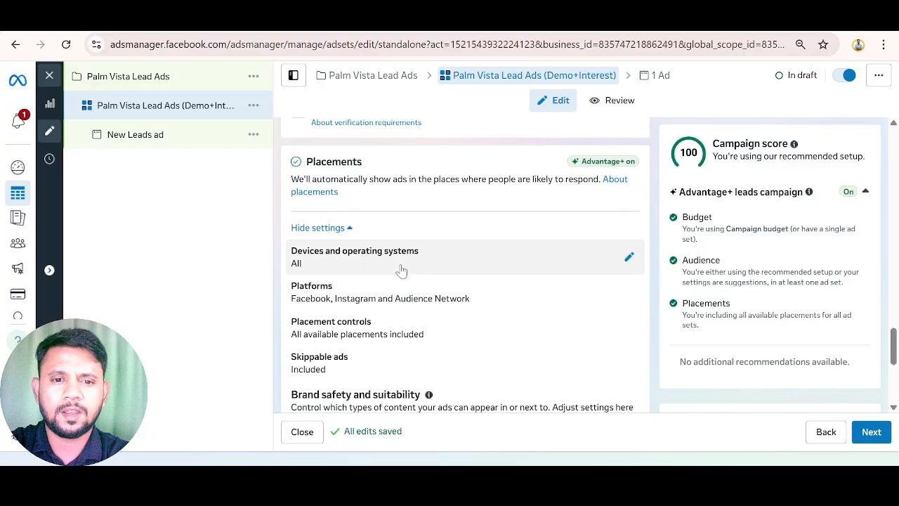
Exclude Audience Network from the ad set's placement platforms, keeping only Facebook and Instagram selected.
{"action": "left_click", "coordinate": [629, 257]}
{"action": "left_click", "coordinate": [629, 254]}
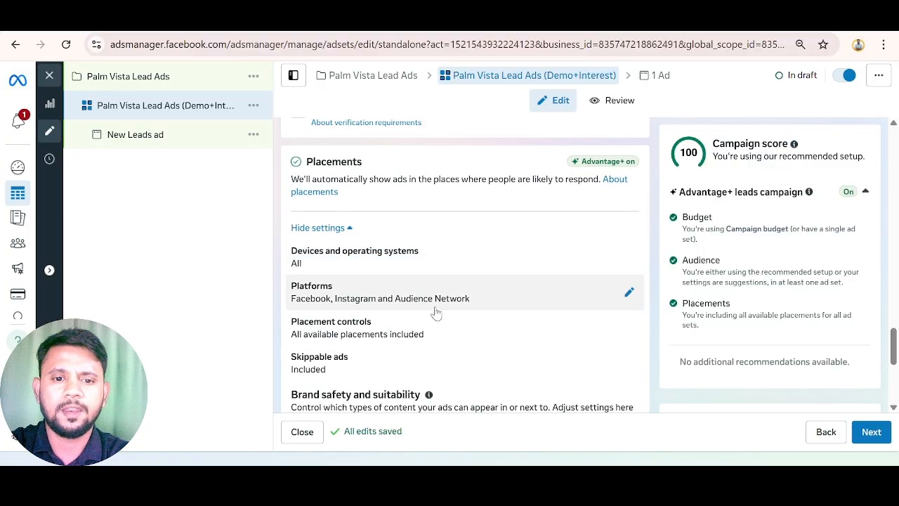
{"action": "left_click", "coordinate": [629, 292]}
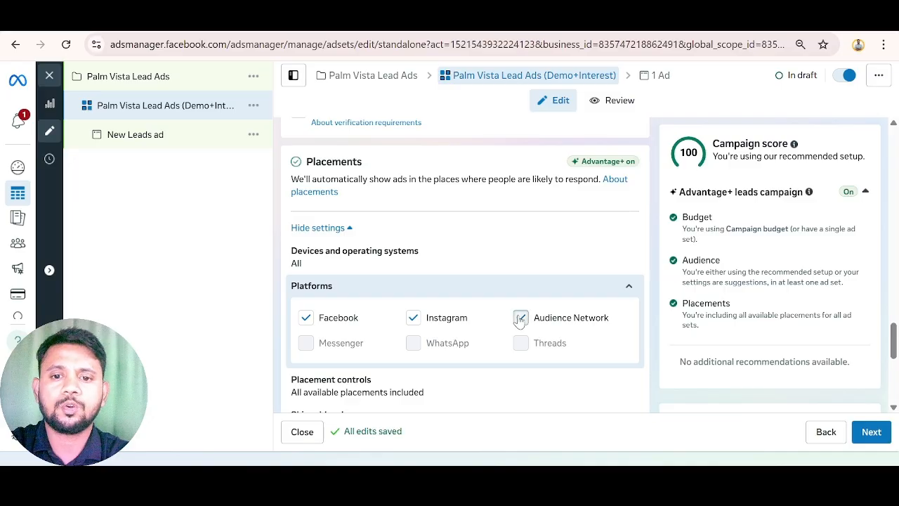
{"action": "left_click", "coordinate": [520, 317]}
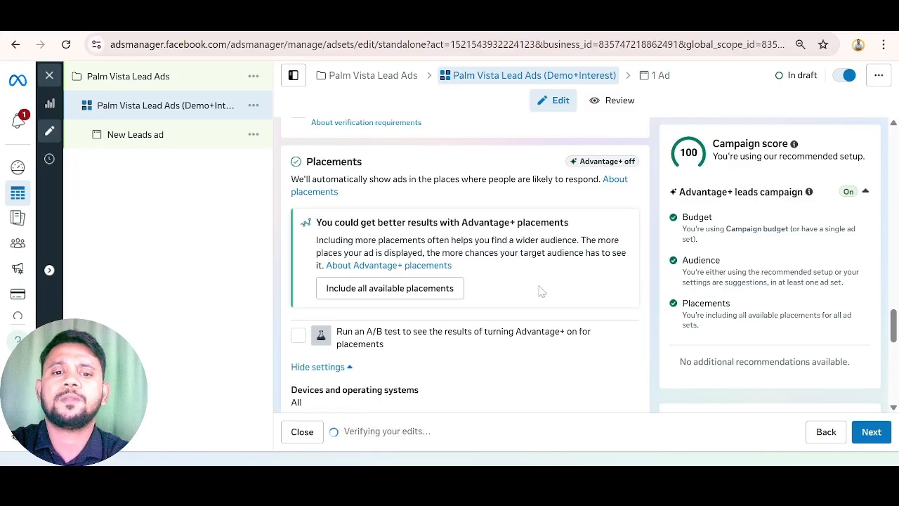
{"action": "scroll", "coordinate": [535, 324], "scroll_direction": "down", "scroll_amount": 4}
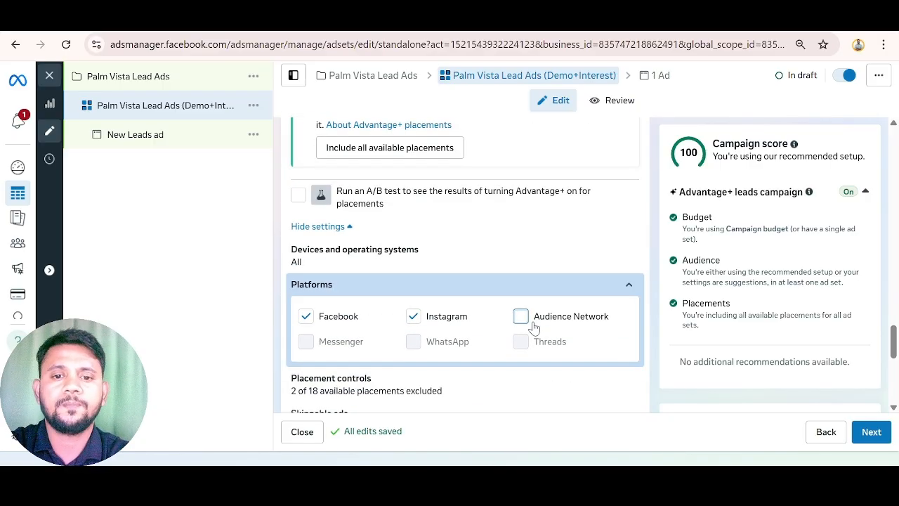
{"action": "scroll", "coordinate": [534, 327], "scroll_direction": "down", "scroll_amount": 3}
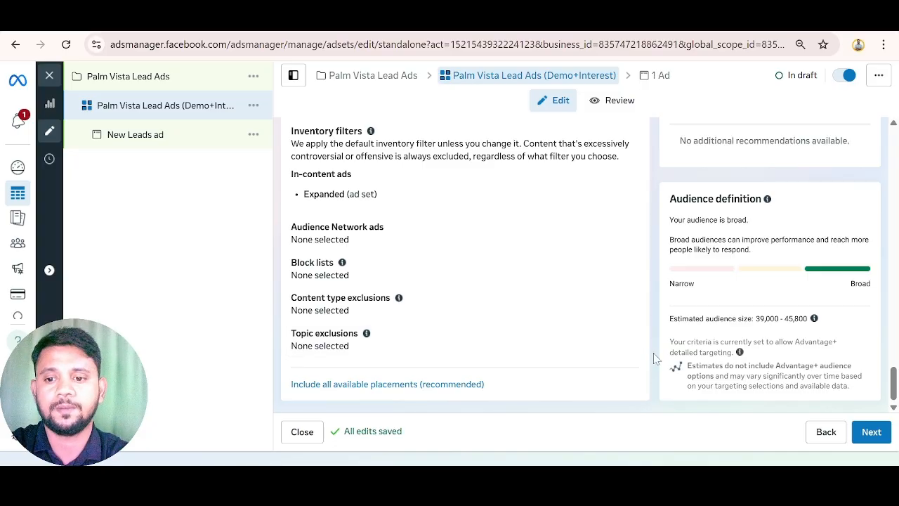
Continue to the ad level and rename the New Leads ad as Image-01.
{"action": "left_click", "coordinate": [871, 432]}
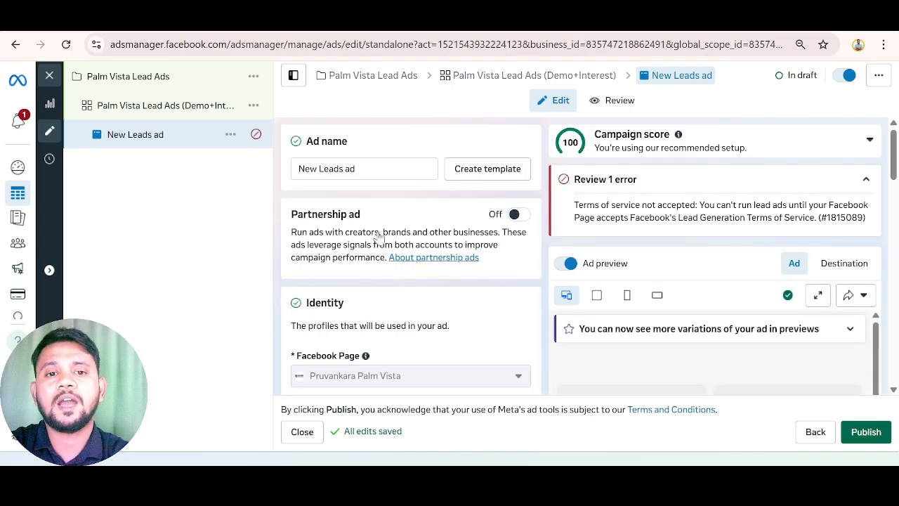
{"action": "left_click", "coordinate": [373, 168]}
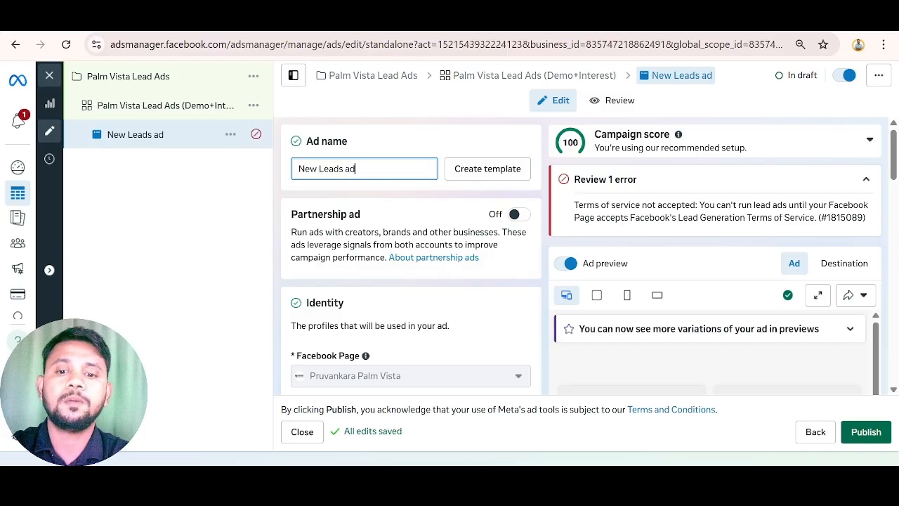
{"action": "key", "text": "BackSpace"}
{"action": "key", "text": "BackSpace"}
{"action": "key", "text": "BackSpace"}
{"action": "key", "text": "BackSpace"}
{"action": "key", "text": "BackSpace"}
{"action": "key", "text": "BackSpace"}
{"action": "key", "text": "BackSpace"}
{"action": "key", "text": "BackSpace"}
{"action": "key", "text": "BackSpace"}
{"action": "key", "text": "BackSpace"}
{"action": "key", "text": "BackSpace"}
{"action": "key", "text": "BackSpace"}
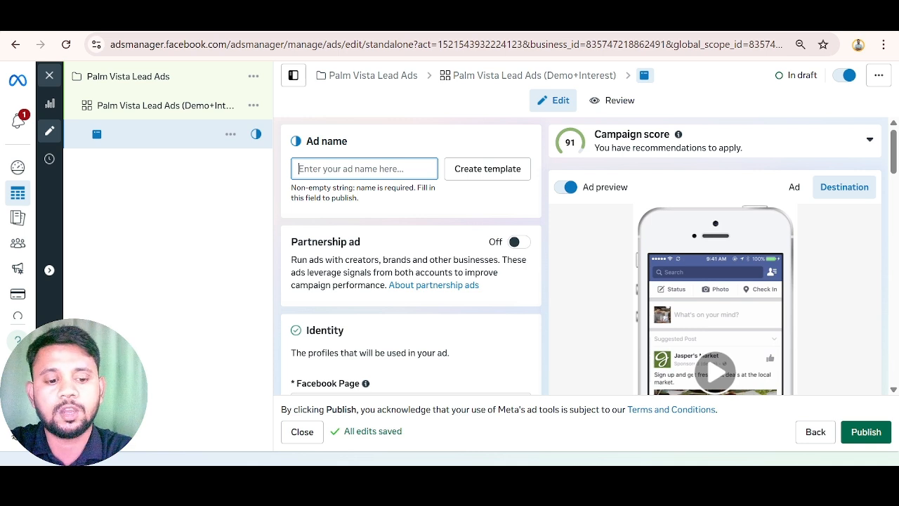
{"action": "type", "text": "I"}
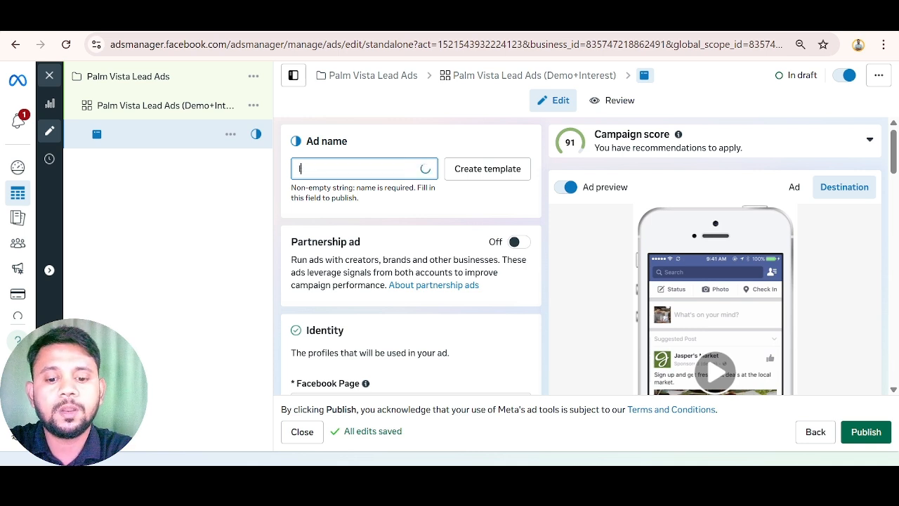
{"action": "type", "text": "mage-01"}
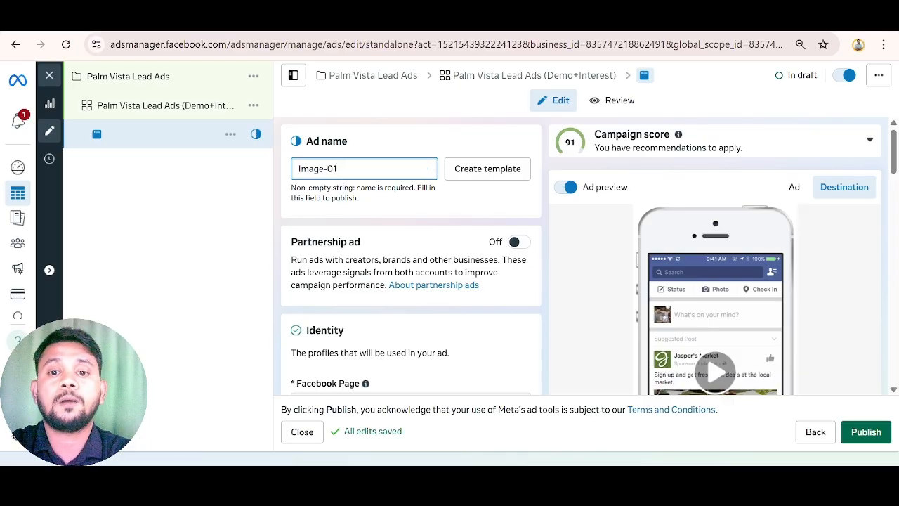
Review the ad's identity profiles, setup format, instant form destination and ad creative sections.
{"action": "scroll", "coordinate": [526, 284], "scroll_direction": "down", "scroll_amount": 3}
{"action": "scroll", "coordinate": [394, 239], "scroll_direction": "up", "scroll_amount": 1}
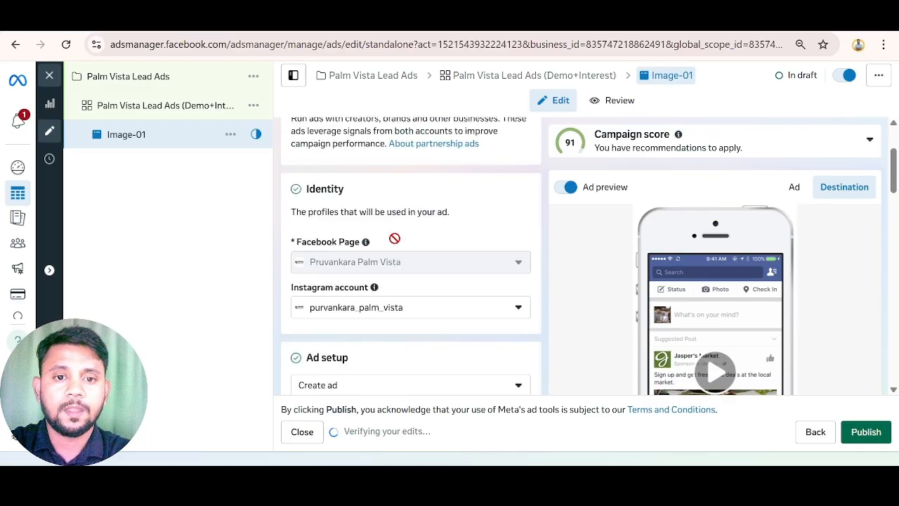
{"action": "scroll", "coordinate": [394, 239], "scroll_direction": "up", "scroll_amount": 2}
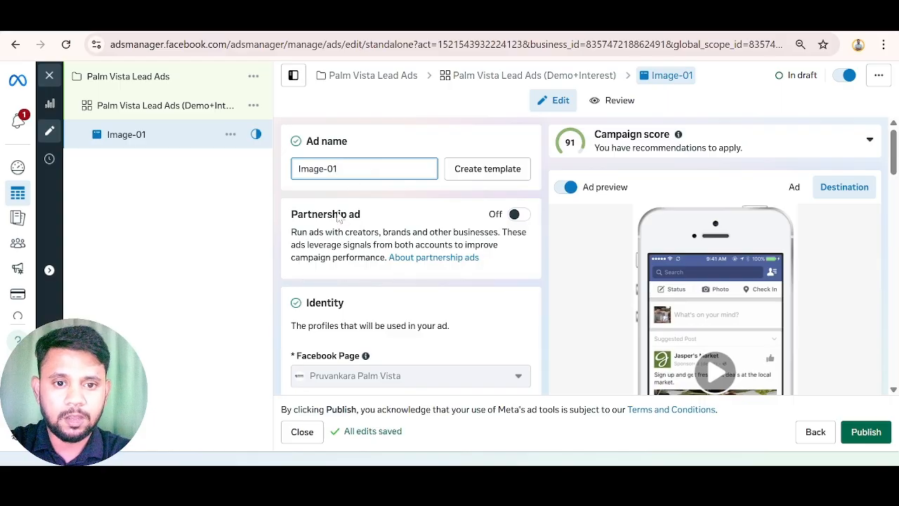
{"action": "scroll", "coordinate": [345, 220], "scroll_direction": "down", "scroll_amount": 1}
{"action": "scroll", "coordinate": [344, 220], "scroll_direction": "up", "scroll_amount": 1}
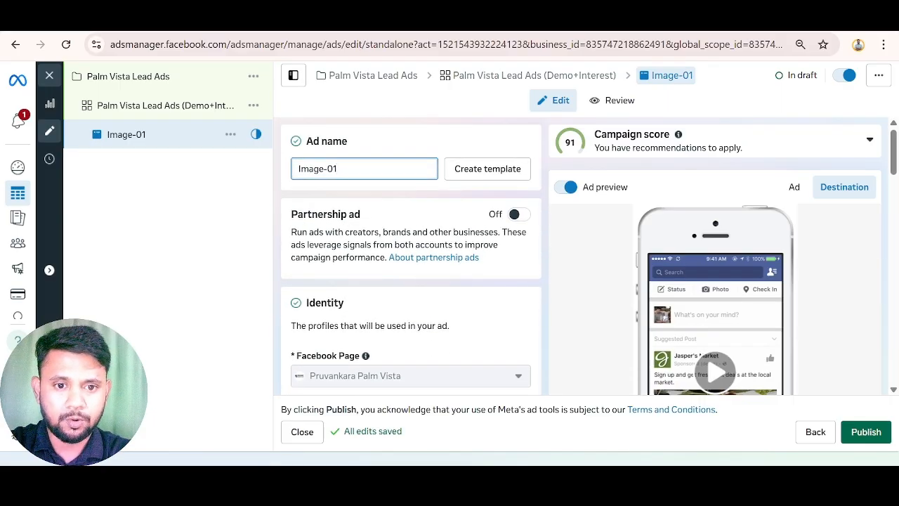
{"action": "scroll", "coordinate": [327, 264], "scroll_direction": "down", "scroll_amount": 2}
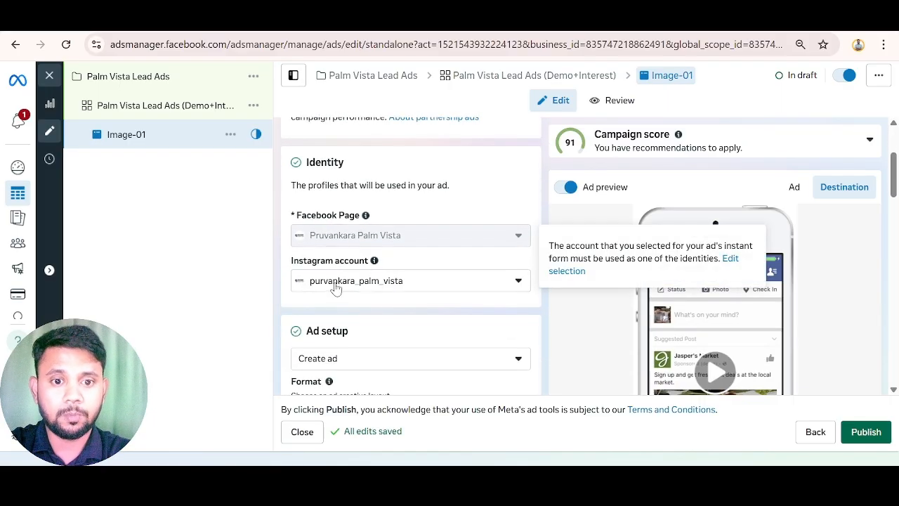
{"action": "scroll", "coordinate": [381, 291], "scroll_direction": "down", "scroll_amount": 2}
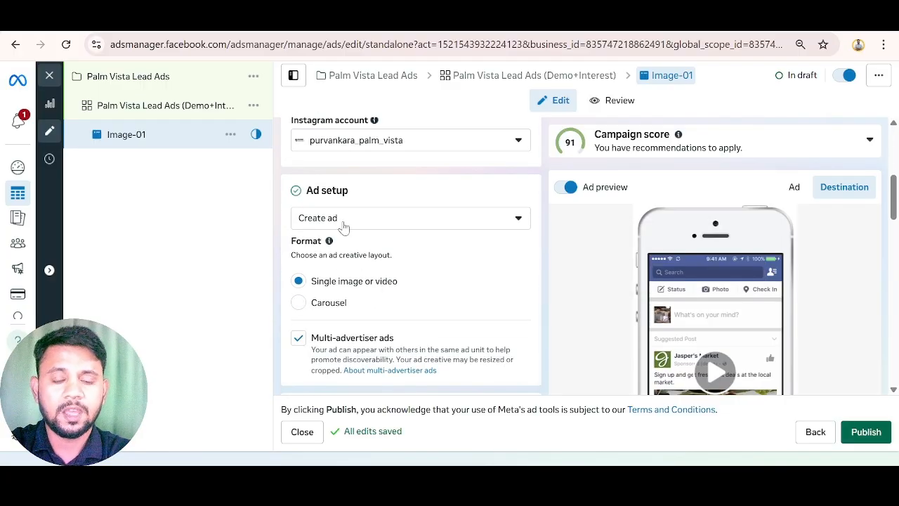
{"action": "scroll", "coordinate": [355, 283], "scroll_direction": "down", "scroll_amount": 3}
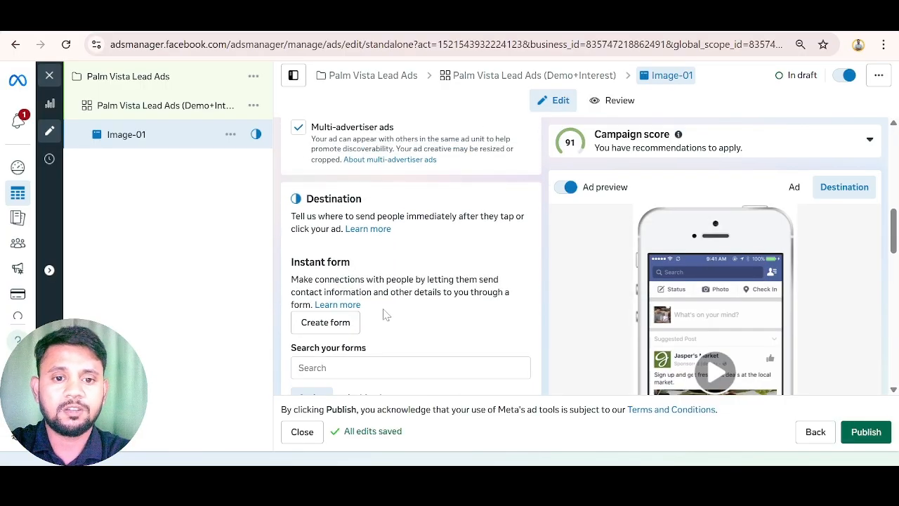
{"action": "scroll", "coordinate": [386, 314], "scroll_direction": "down", "scroll_amount": 1}
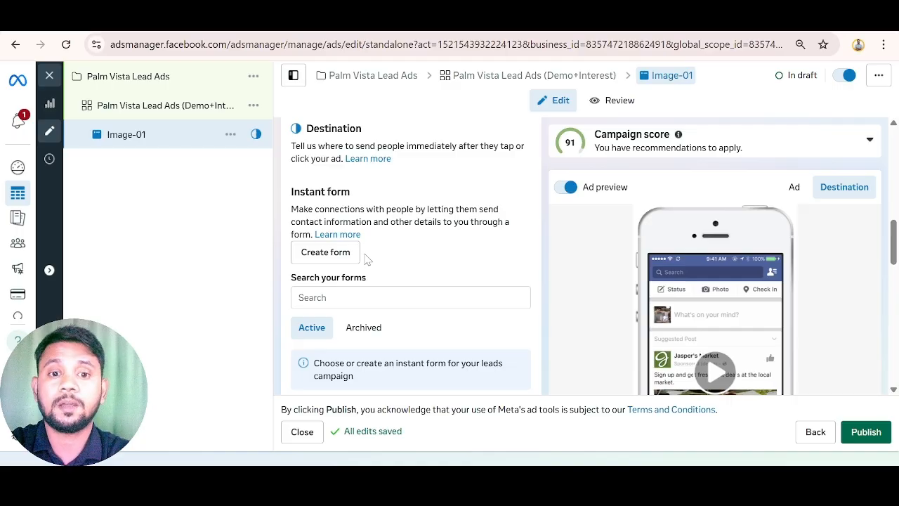
{"action": "scroll", "coordinate": [367, 260], "scroll_direction": "down", "scroll_amount": 4}
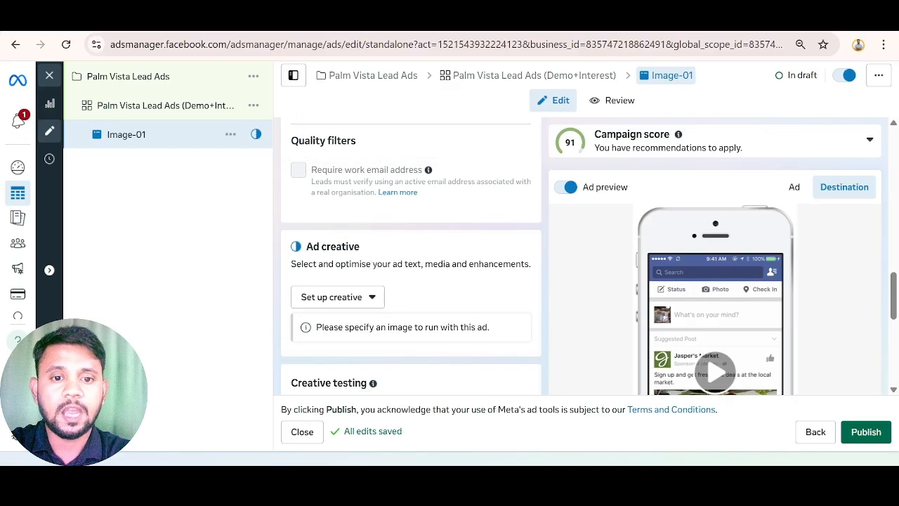
{"action": "scroll", "coordinate": [328, 194], "scroll_direction": "down", "scroll_amount": 1}
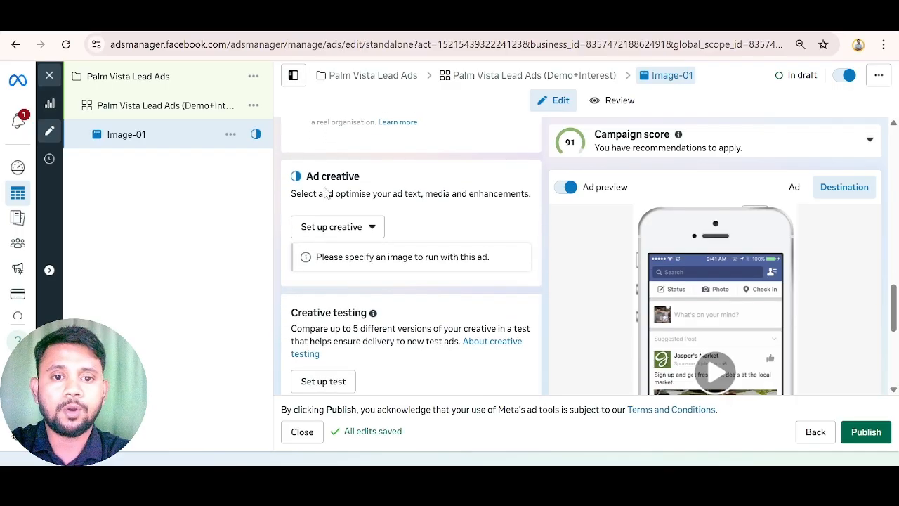
Set up an image ad creative using the Facebook Page's 500 × 500 Shilphata picture with the red curtain.
{"action": "left_click", "coordinate": [373, 227]}
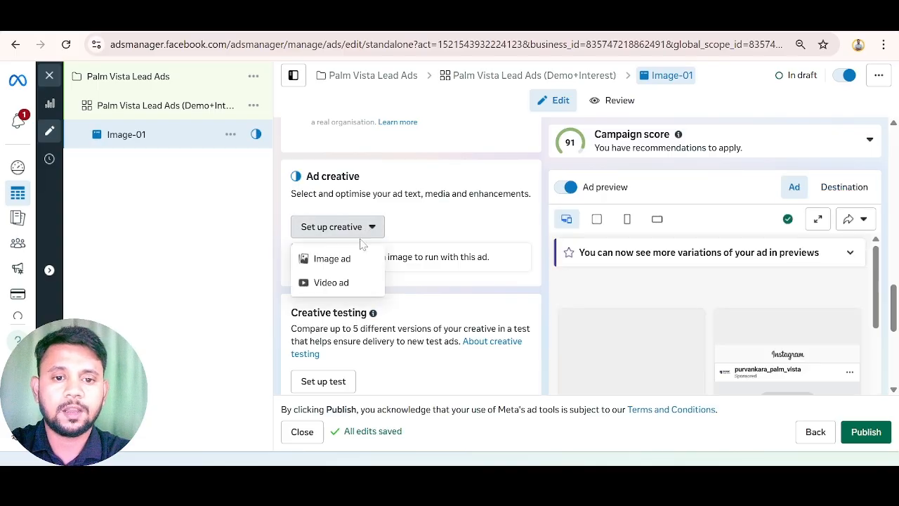
{"action": "left_click", "coordinate": [319, 258]}
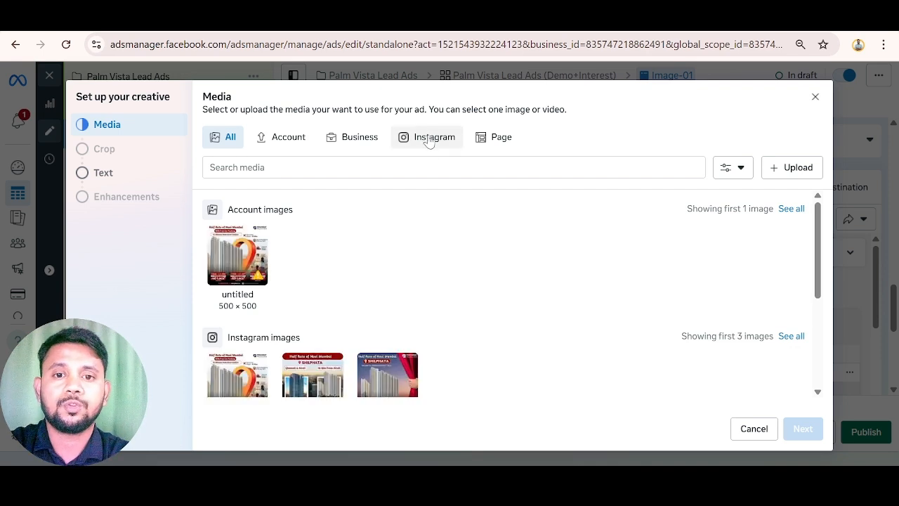
{"action": "left_click", "coordinate": [491, 139]}
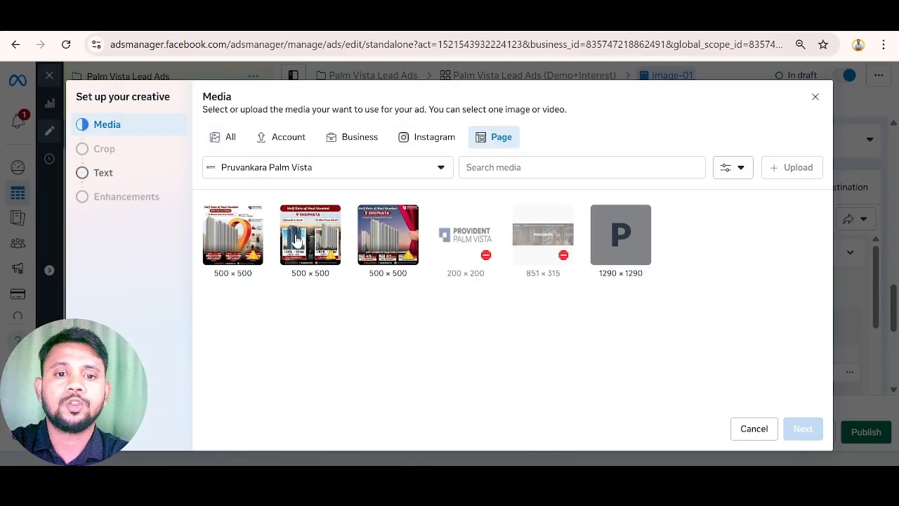
{"action": "left_click", "coordinate": [389, 236]}
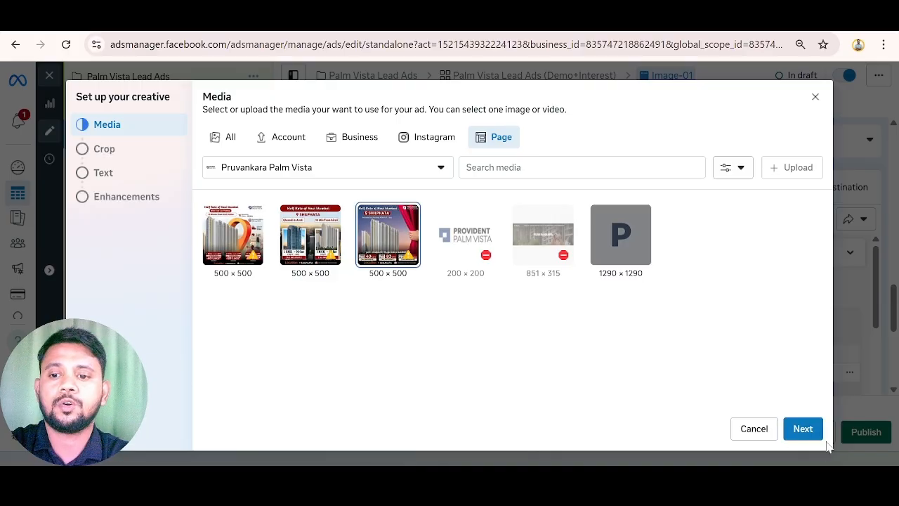
{"action": "left_click", "coordinate": [800, 430]}
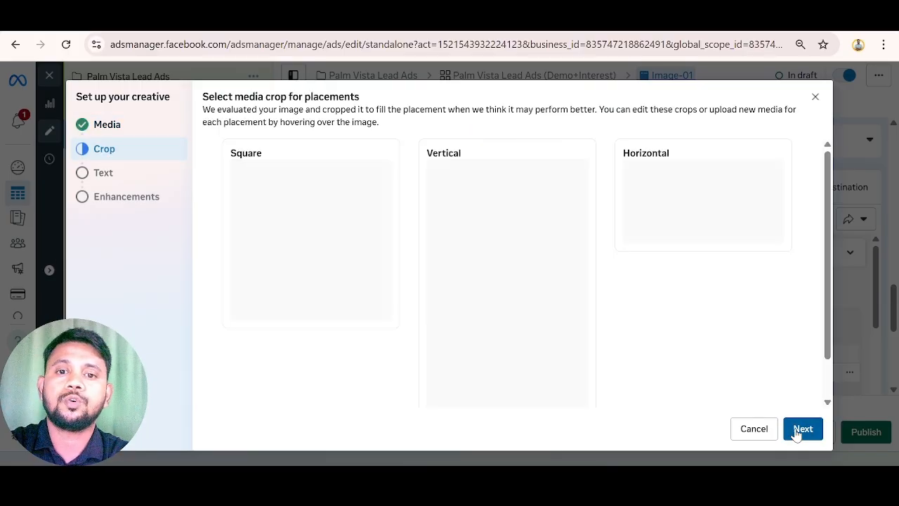
Check the square, vertical and horizontal placement crops of the image and accept them all as Original.
{"action": "scroll", "coordinate": [590, 328], "scroll_direction": "down", "scroll_amount": 5}
{"action": "scroll", "coordinate": [497, 268], "scroll_direction": "up", "scroll_amount": 5}
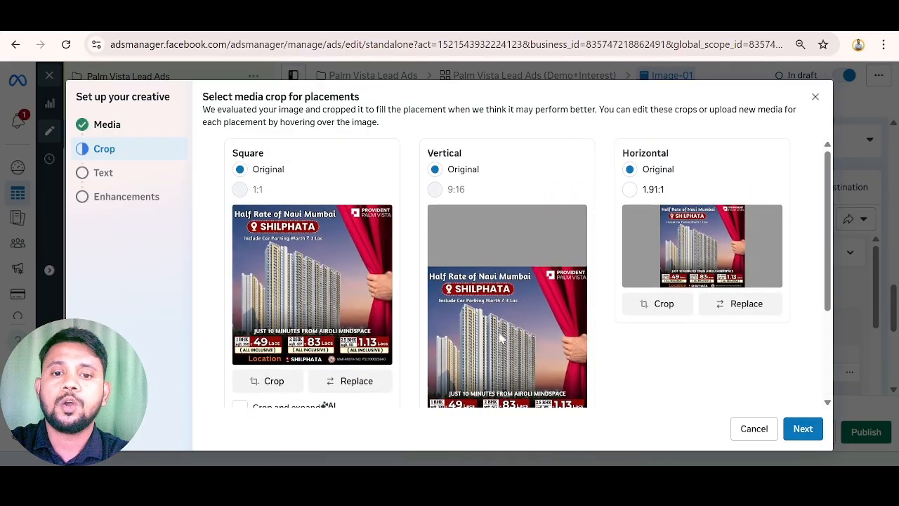
{"action": "scroll", "coordinate": [505, 338], "scroll_direction": "down", "scroll_amount": 1}
{"action": "scroll", "coordinate": [648, 320], "scroll_direction": "up", "scroll_amount": 1}
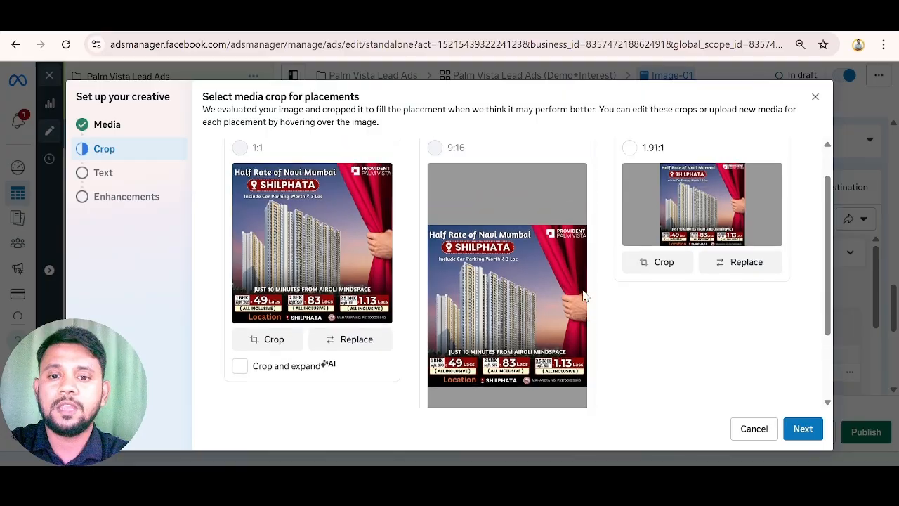
{"action": "scroll", "coordinate": [530, 314], "scroll_direction": "down", "scroll_amount": 1}
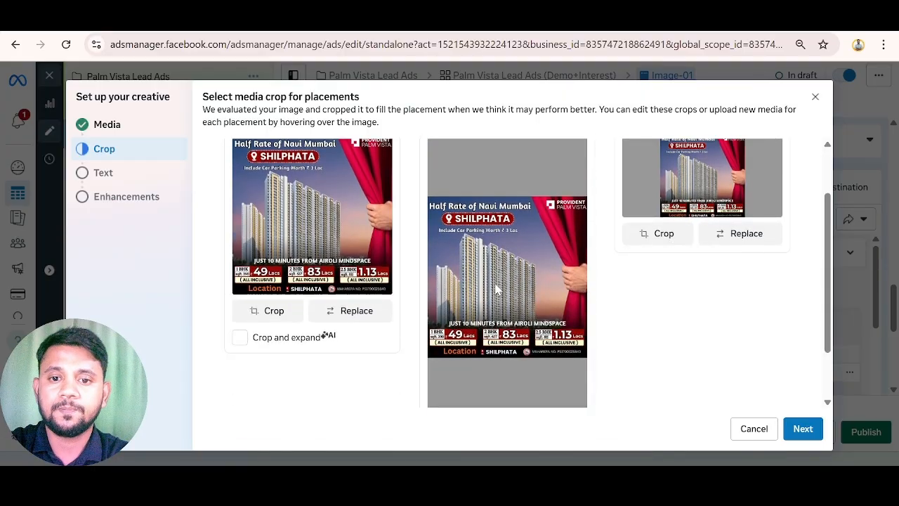
{"action": "scroll", "coordinate": [498, 289], "scroll_direction": "up", "scroll_amount": 1}
{"action": "mouse_move", "coordinate": [436, 188]}
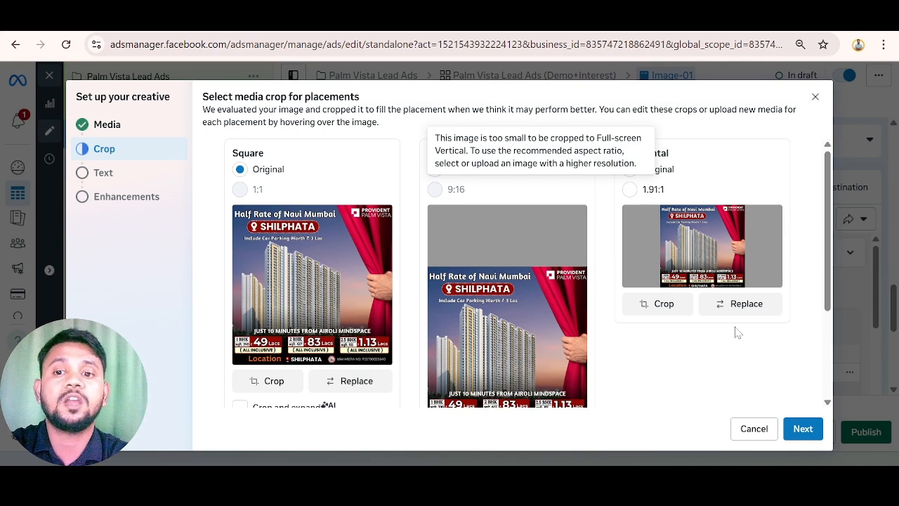
{"action": "scroll", "coordinate": [737, 332], "scroll_direction": "down", "scroll_amount": 1}
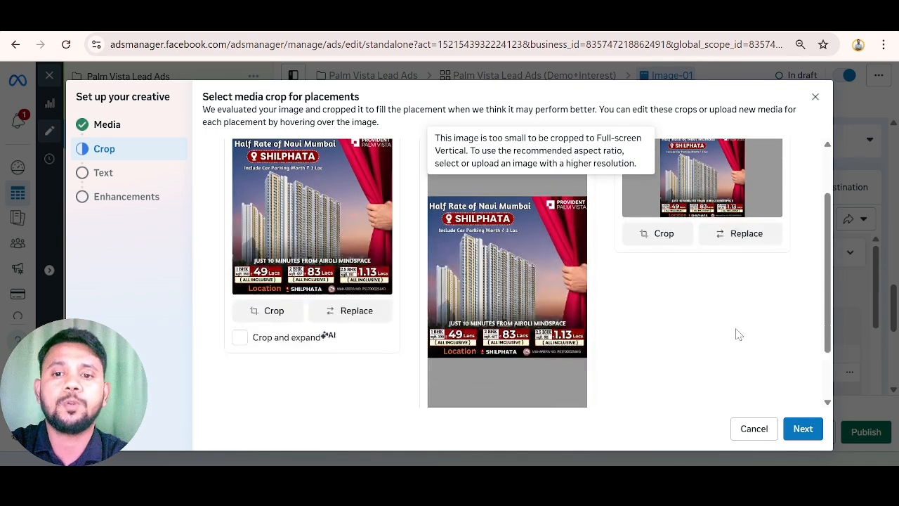
{"action": "left_click", "coordinate": [802, 430]}
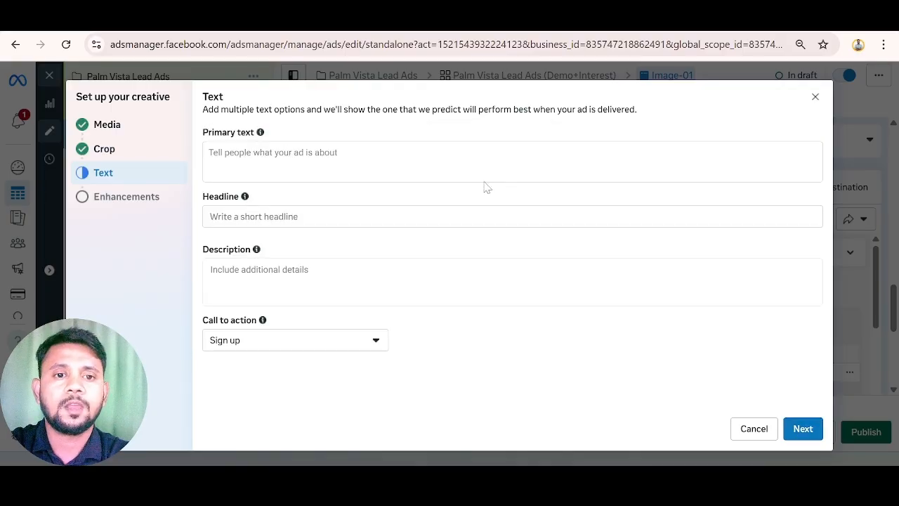
Examine the primary text, headline and description fields for the ad creative.
{"action": "left_click", "coordinate": [272, 153]}
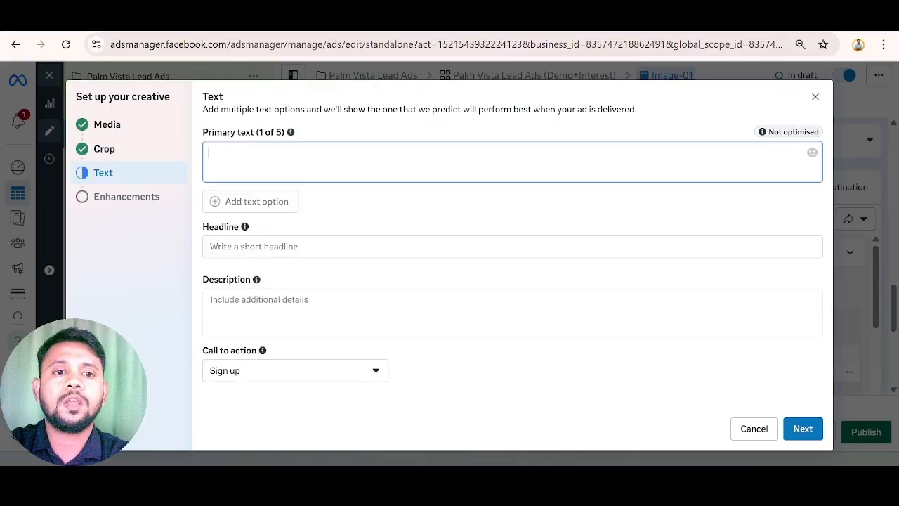
{"action": "left_click", "coordinate": [341, 248]}
{"action": "left_click", "coordinate": [309, 320]}
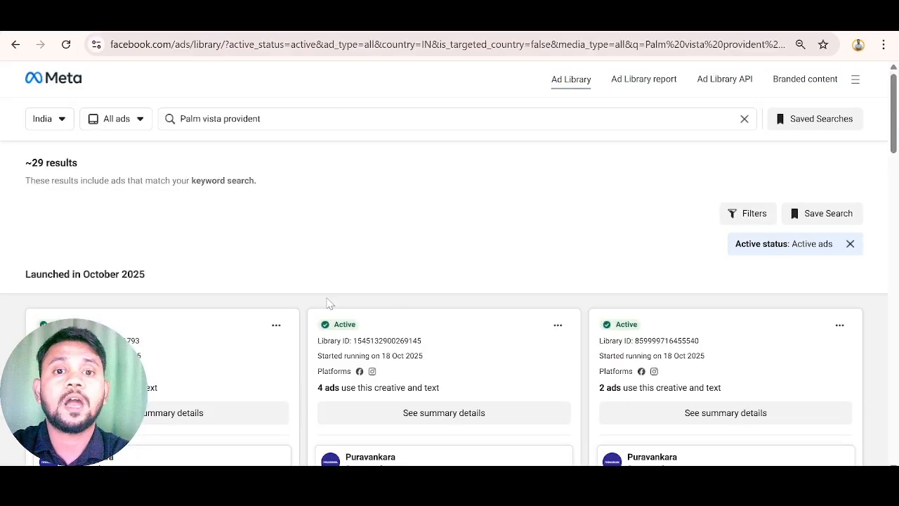
Examine the primary texts, headlines and call-to-action labels of the active Palm vista provident ads from Puravankara and Horizon in the Ad Library.
{"action": "scroll", "coordinate": [313, 280], "scroll_direction": "down", "scroll_amount": 1}
{"action": "scroll", "coordinate": [309, 281], "scroll_direction": "down", "scroll_amount": 2}
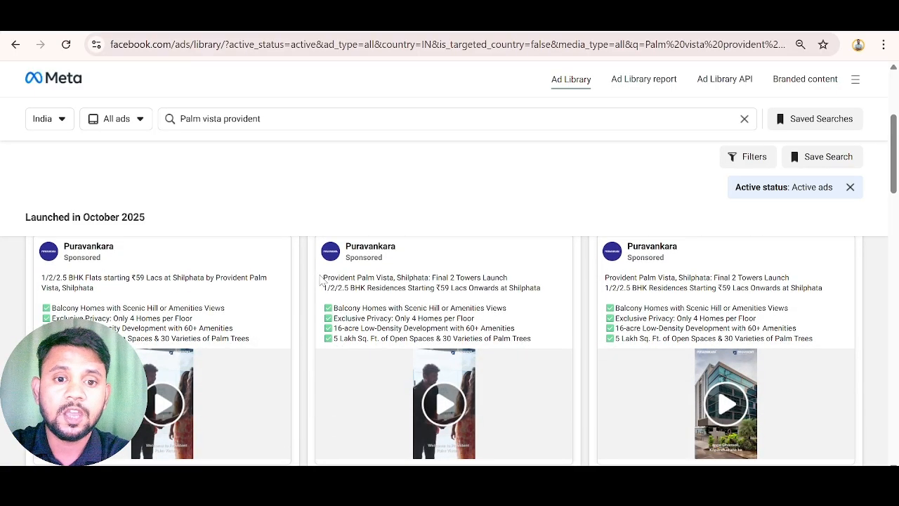
{"action": "left_click_drag", "start_coordinate": [323, 278], "coordinate": [538, 342]}
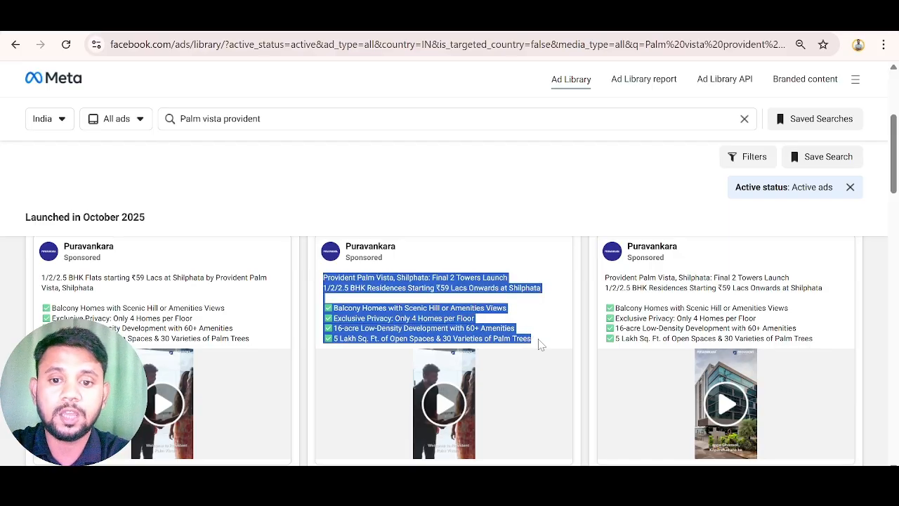
{"action": "scroll", "coordinate": [541, 344], "scroll_direction": "down", "scroll_amount": 8}
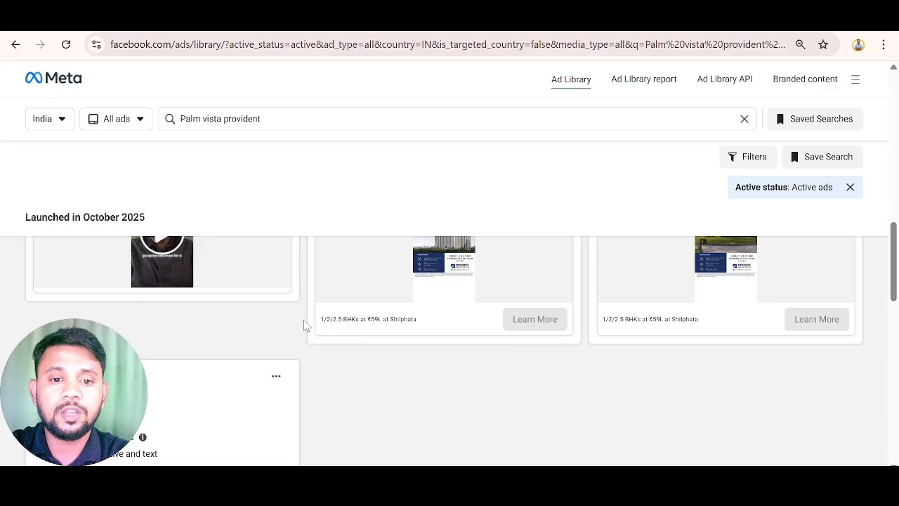
{"action": "left_click_drag", "start_coordinate": [305, 321], "coordinate": [417, 320]}
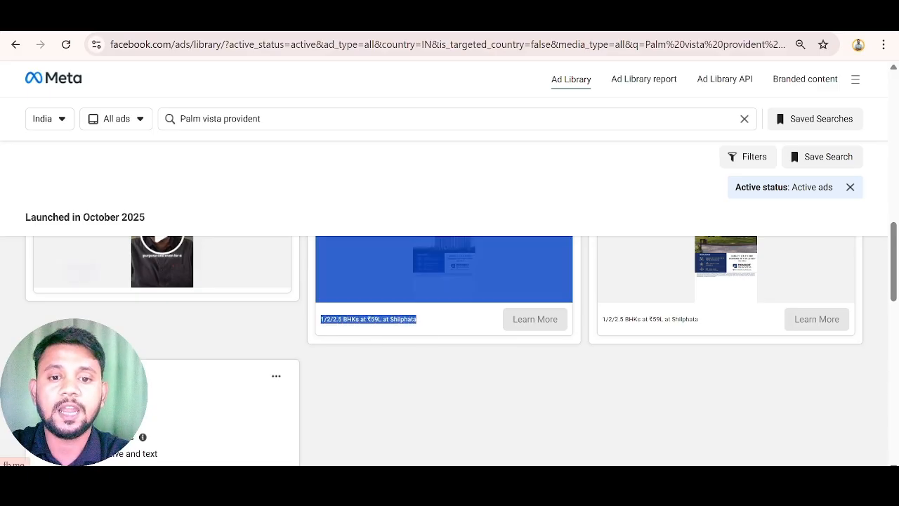
{"action": "left_click", "coordinate": [343, 387]}
{"action": "scroll", "coordinate": [344, 383], "scroll_direction": "down", "scroll_amount": 2}
{"action": "scroll", "coordinate": [343, 383], "scroll_direction": "up", "scroll_amount": 2}
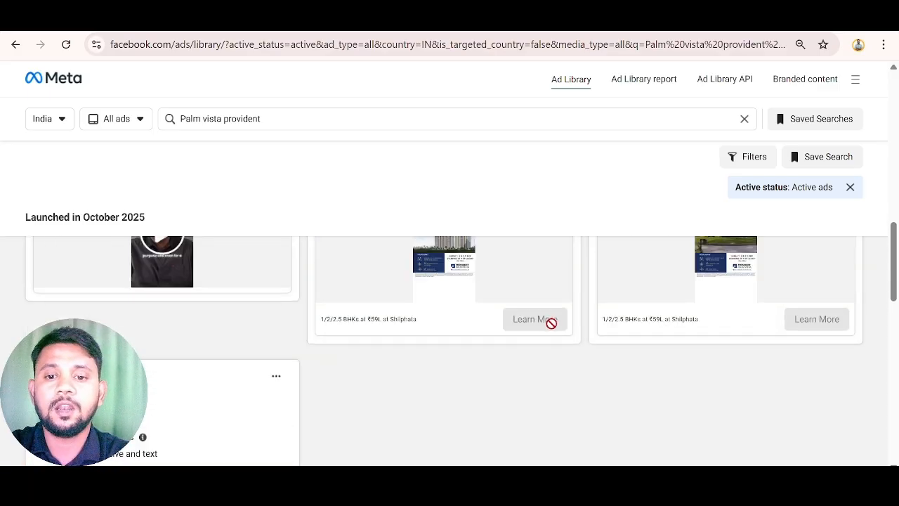
{"action": "scroll", "coordinate": [460, 351], "scroll_direction": "down", "scroll_amount": 8}
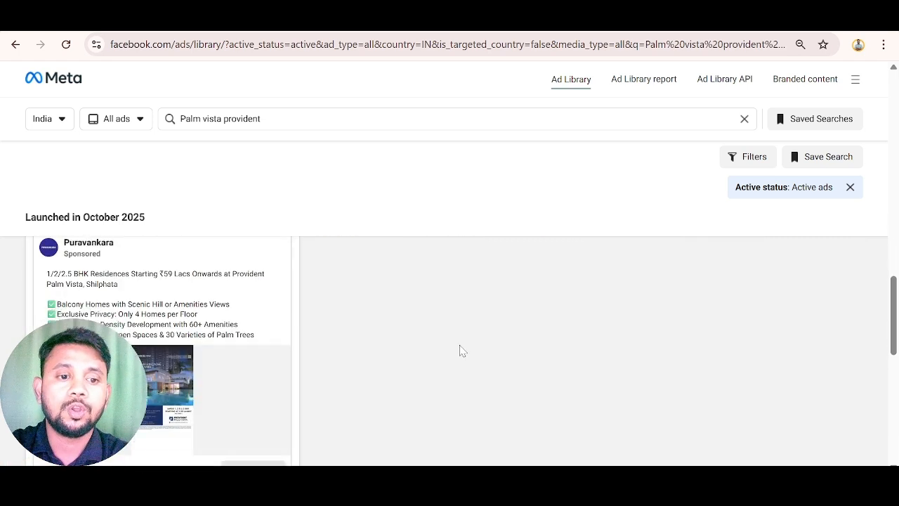
{"action": "scroll", "coordinate": [459, 351], "scroll_direction": "up", "scroll_amount": 3}
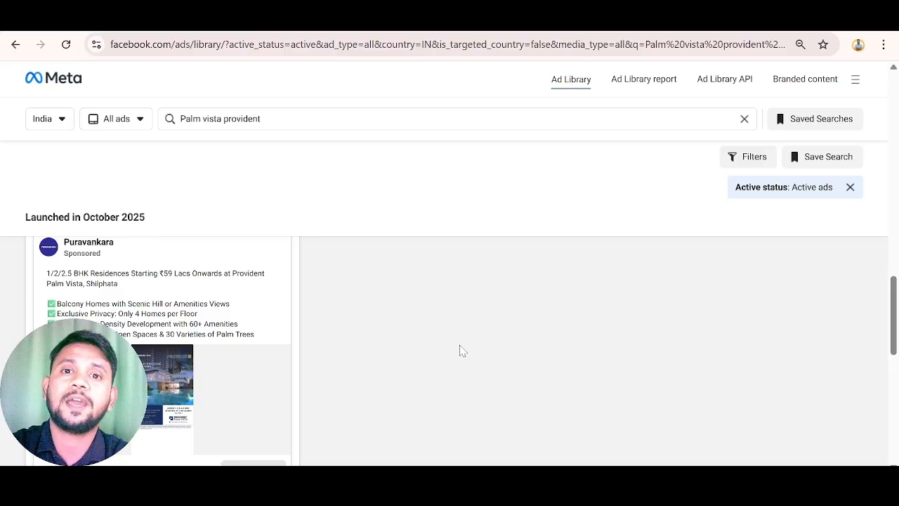
{"action": "scroll", "coordinate": [459, 351], "scroll_direction": "down", "scroll_amount": 5}
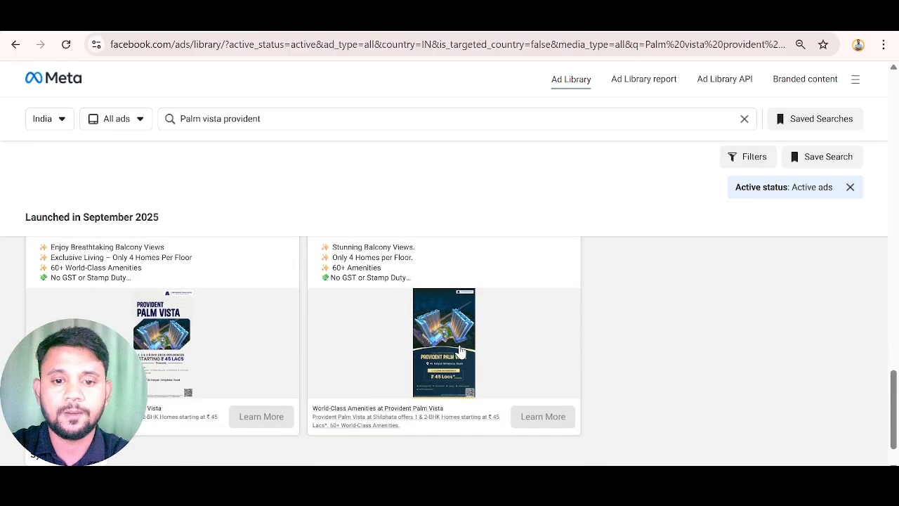
{"action": "scroll", "coordinate": [461, 351], "scroll_direction": "up", "scroll_amount": 1}
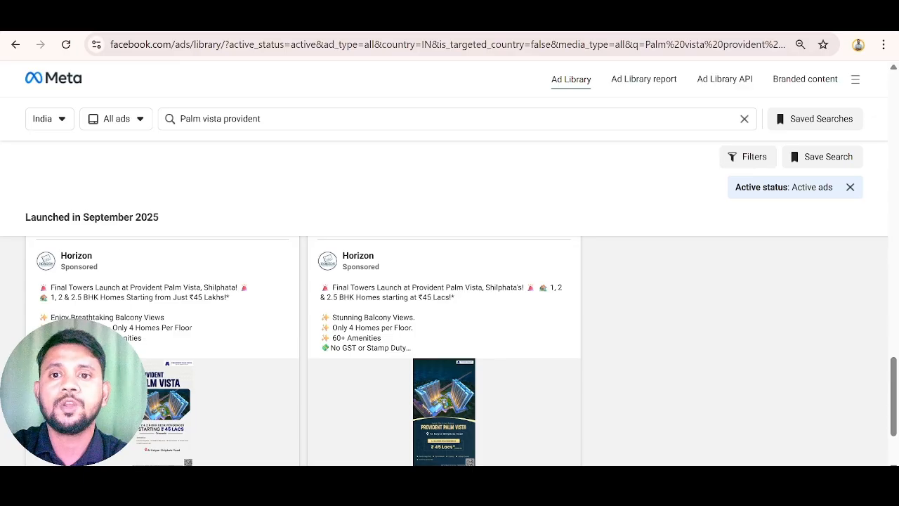
Search Google for chatgpt in a new browser tab and open the ChatGPT website.
{"action": "key", "text": "ctrl+t"}
{"action": "left_click", "coordinate": [429, 274]}
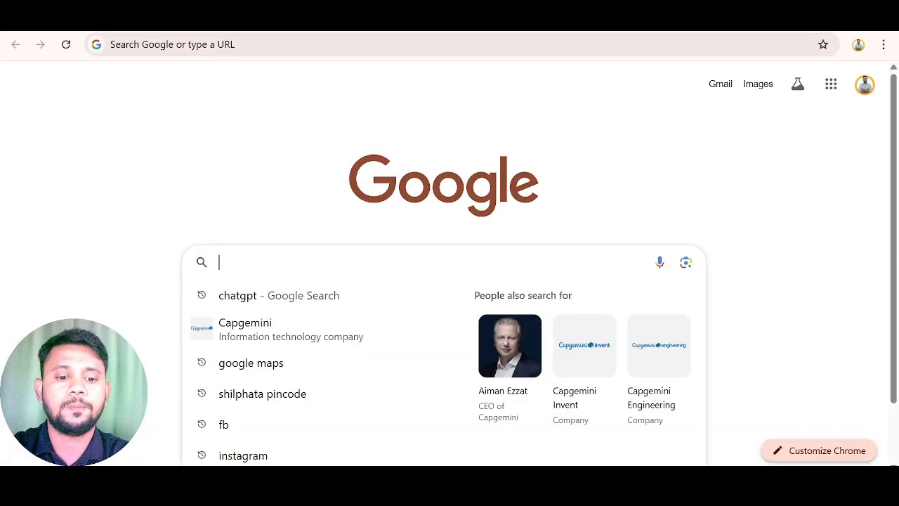
{"action": "type", "text": "chatgpt"}
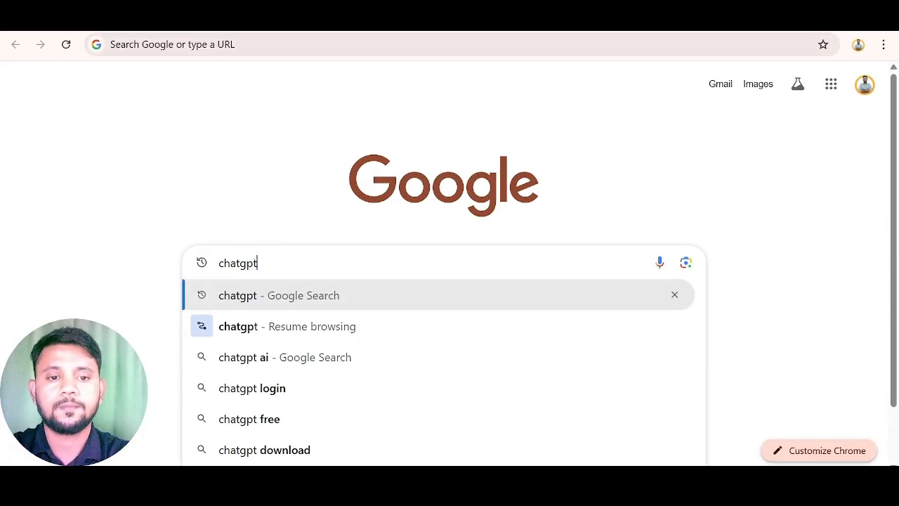
{"action": "key", "text": "Return"}
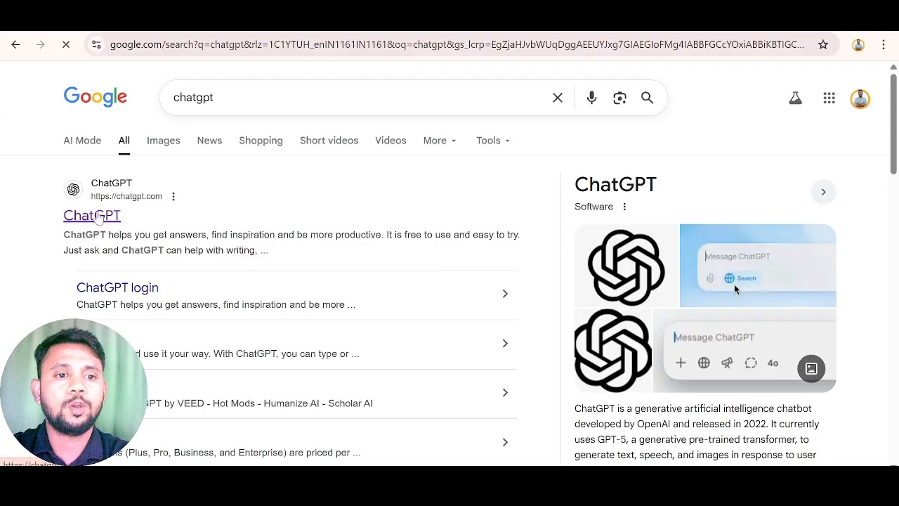
{"action": "left_click", "coordinate": [98, 215]}
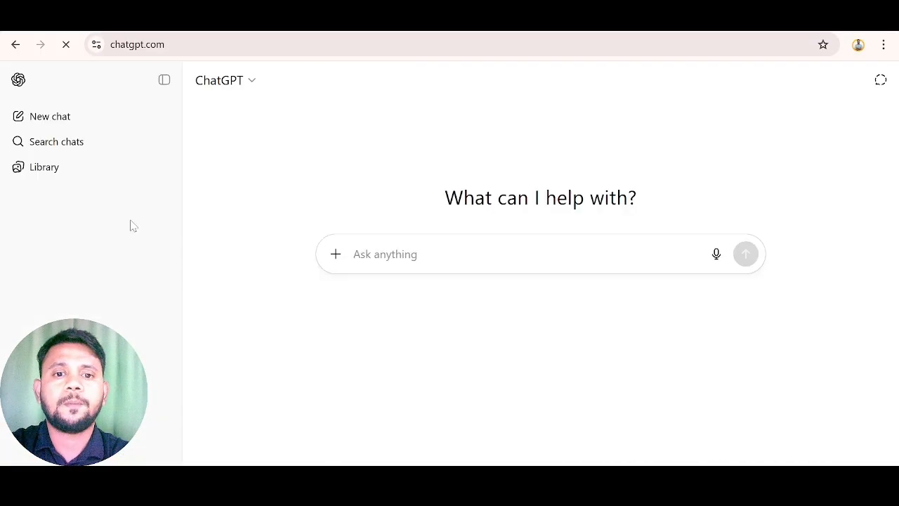
Attach Image-01, Image-02 and Image-03 from the Desktop's Purvankara folder to the new ChatGPT message.
{"action": "left_click", "coordinate": [334, 256]}
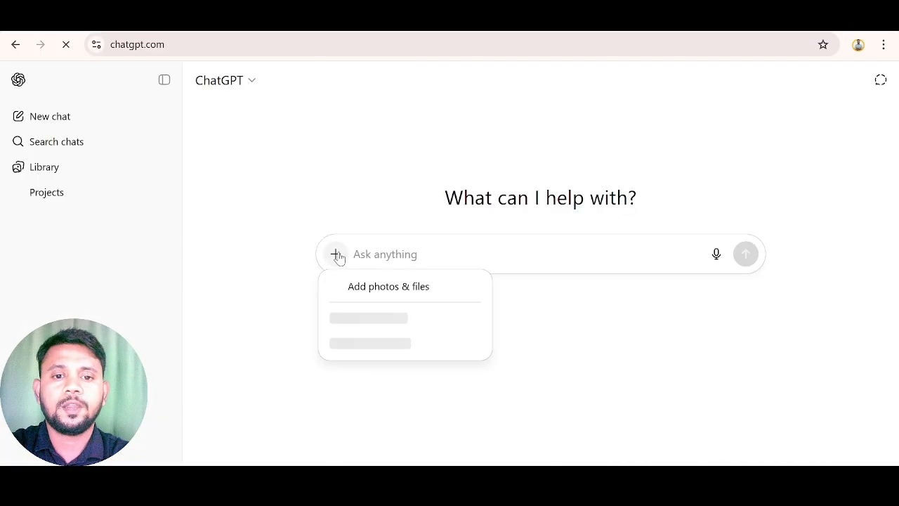
{"action": "left_click", "coordinate": [373, 291]}
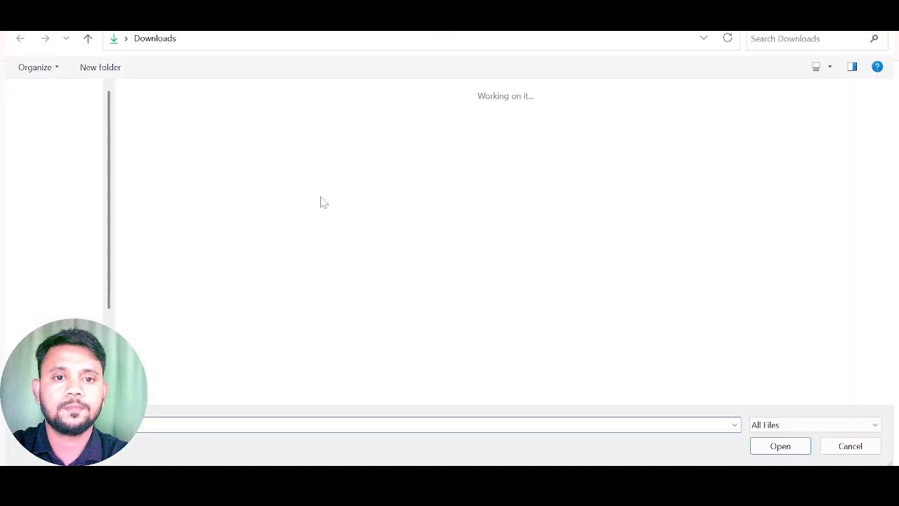
{"action": "left_click", "coordinate": [61, 188]}
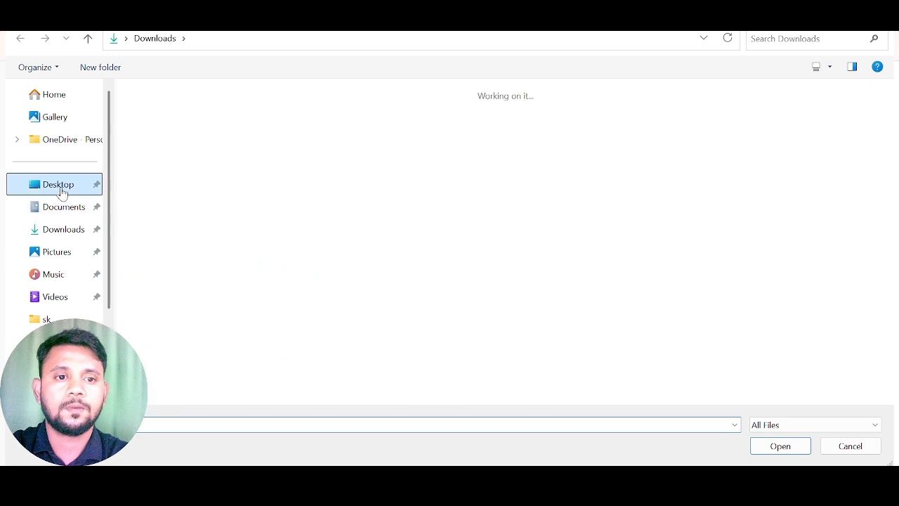
{"action": "double_click", "coordinate": [463, 119]}
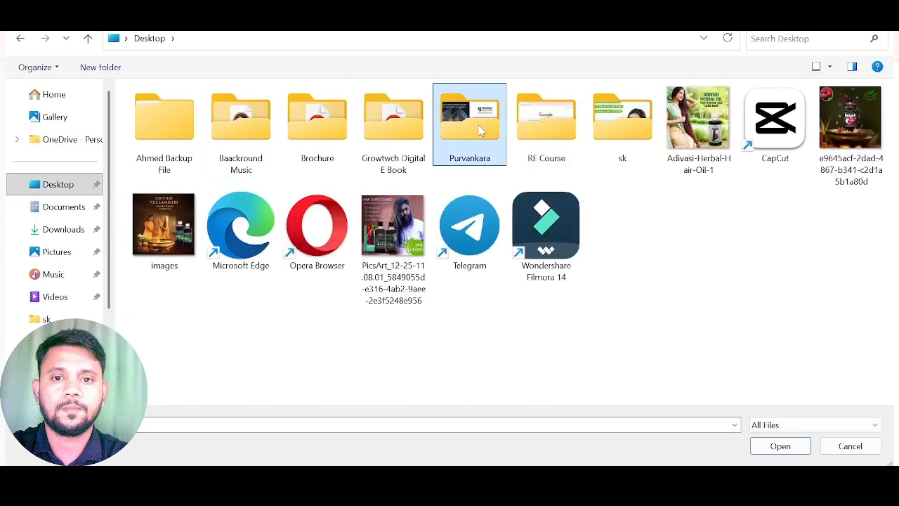
{"action": "left_click", "coordinate": [322, 114]}
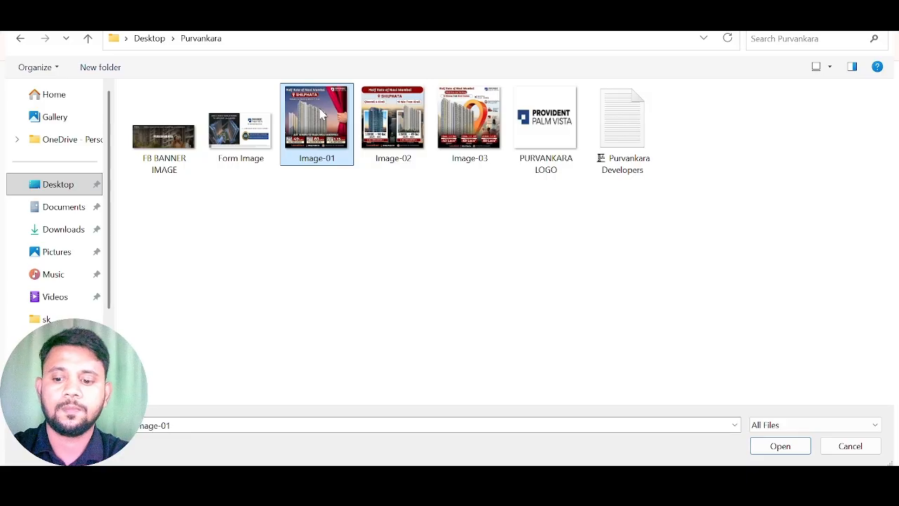
{"action": "key", "text": "shift+Right"}
{"action": "key", "text": "shift+Right"}
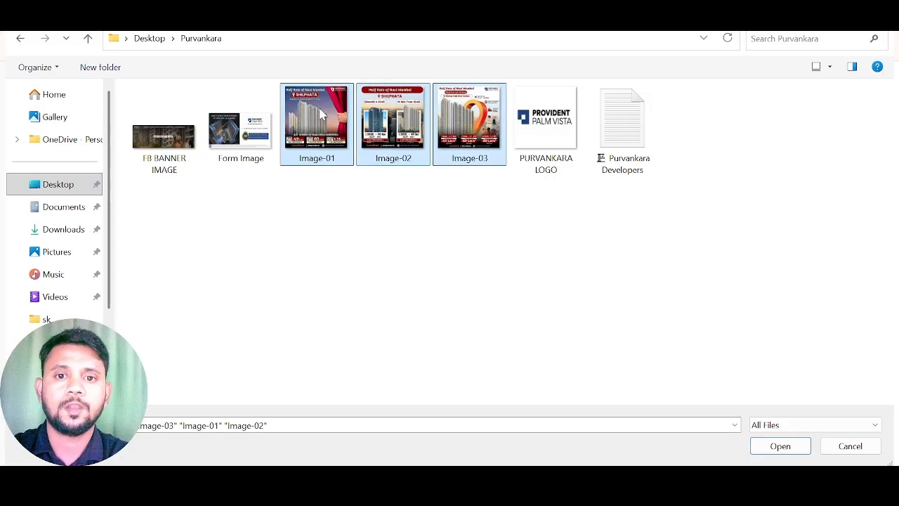
{"action": "left_click", "coordinate": [779, 446]}
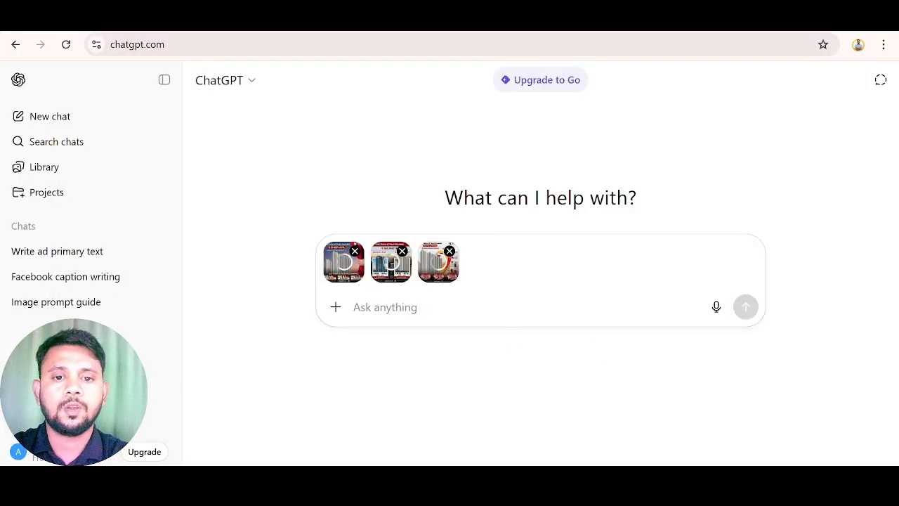
Write the prompt "Chatgpt kindly write a attractive primary text and headline and description for my facebook lead generation ads," under the attached images.
{"action": "type", "text": "Ch"}
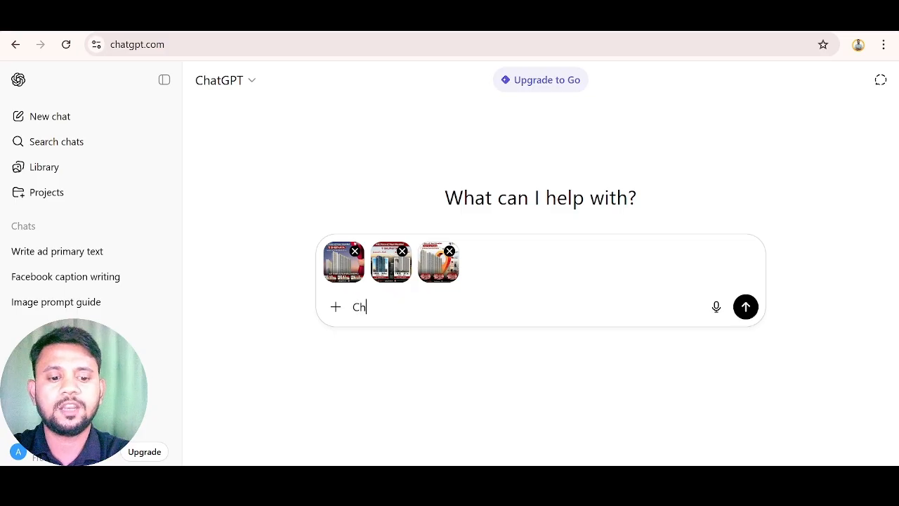
{"action": "type", "text": "atgpt k"}
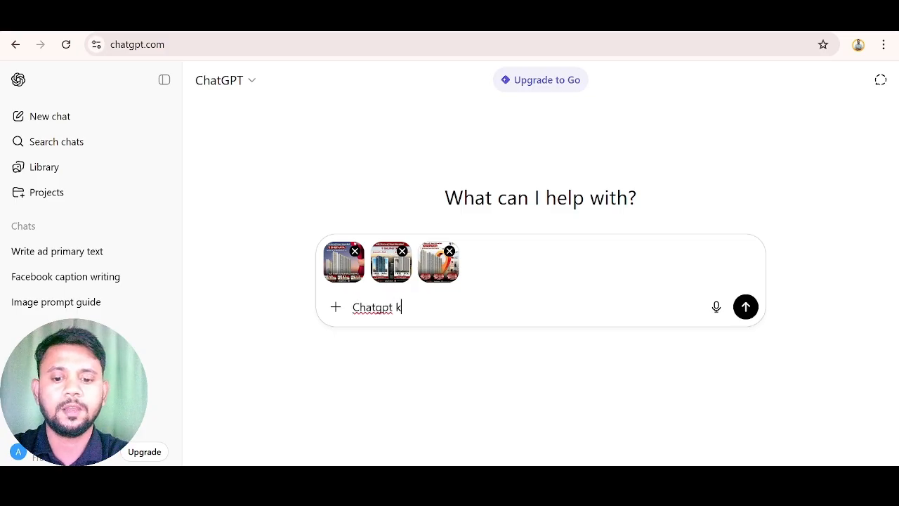
{"action": "type", "text": "indly wri"}
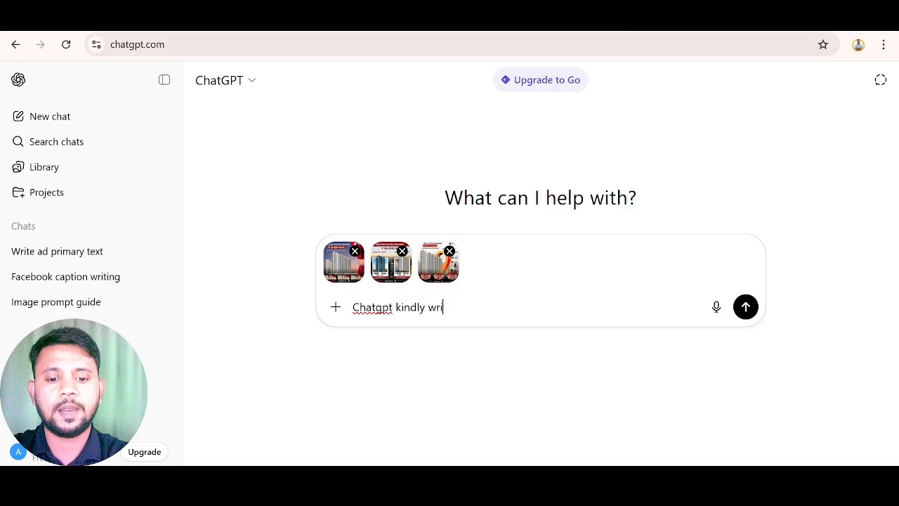
{"action": "type", "text": "te a att"}
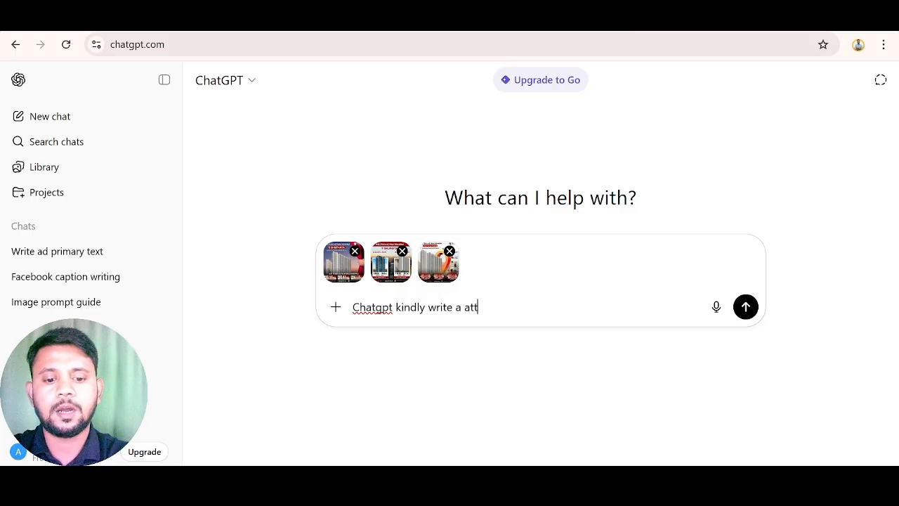
{"action": "type", "text": "ractive p"}
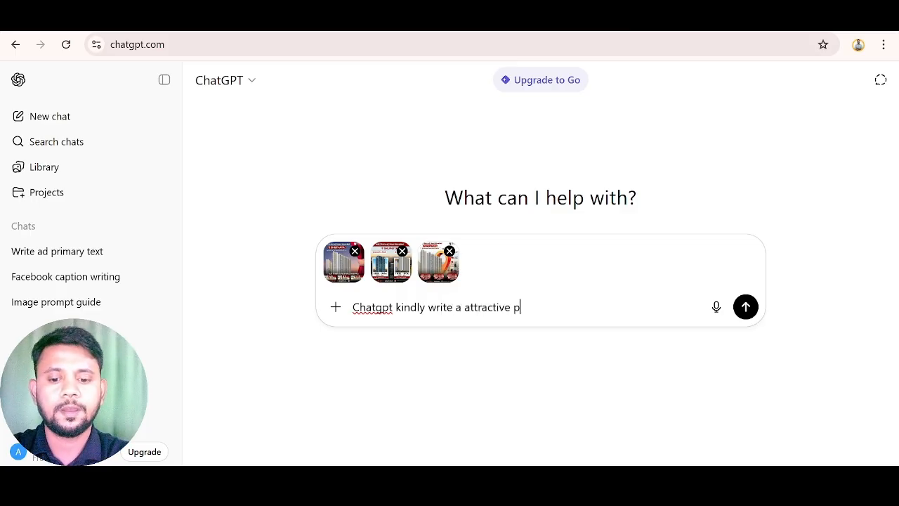
{"action": "type", "text": "rimary tex"}
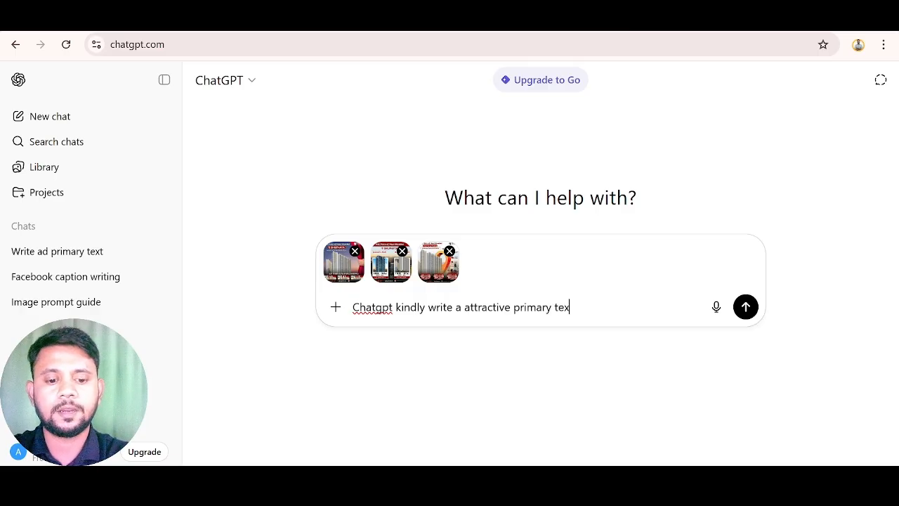
{"action": "type", "text": "t and headline "}
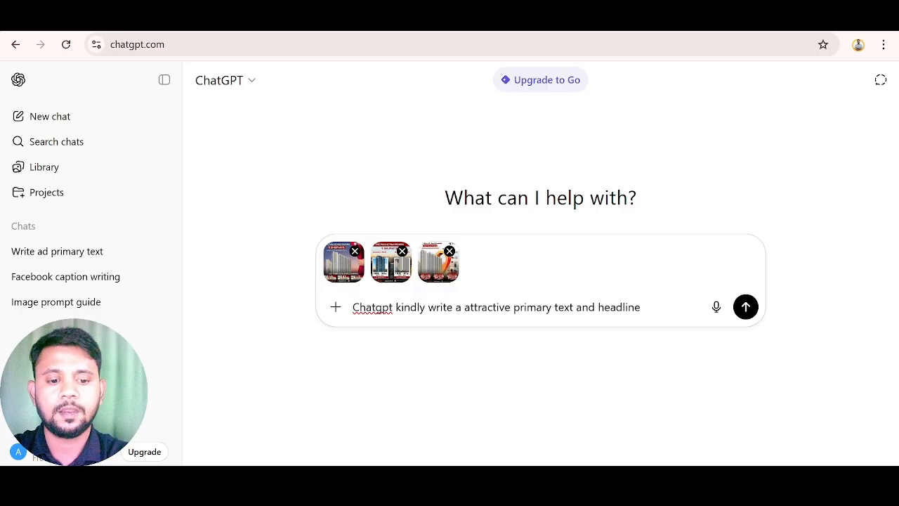
{"action": "type", "text": "a"}
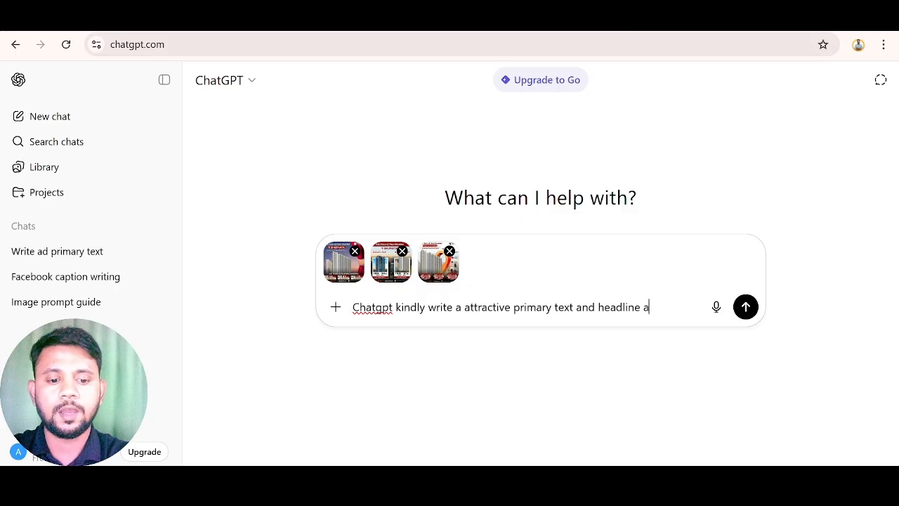
{"action": "type", "text": "nd description"}
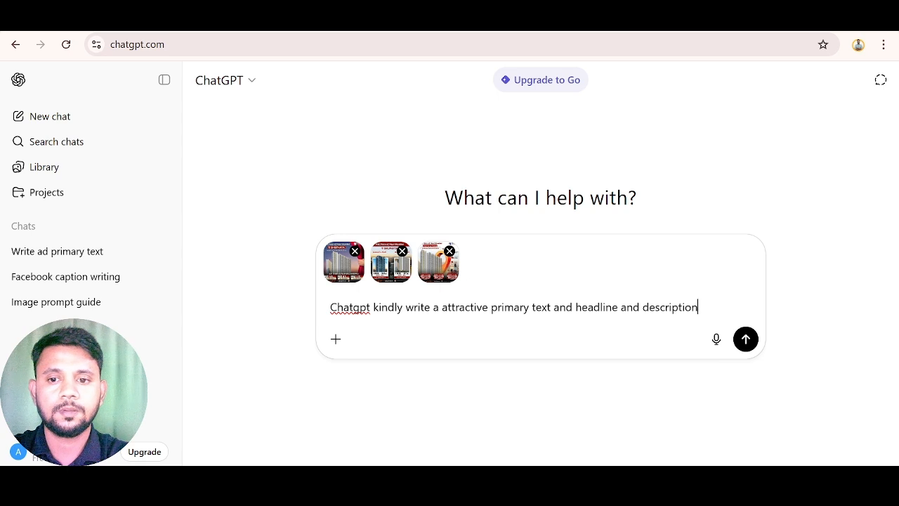
{"action": "type", "text": " for my "}
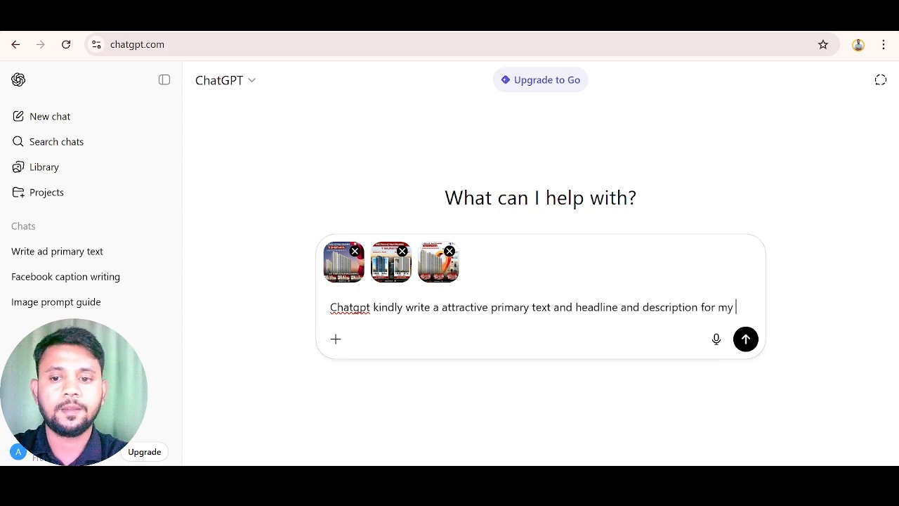
{"action": "type", "text": "faceb"}
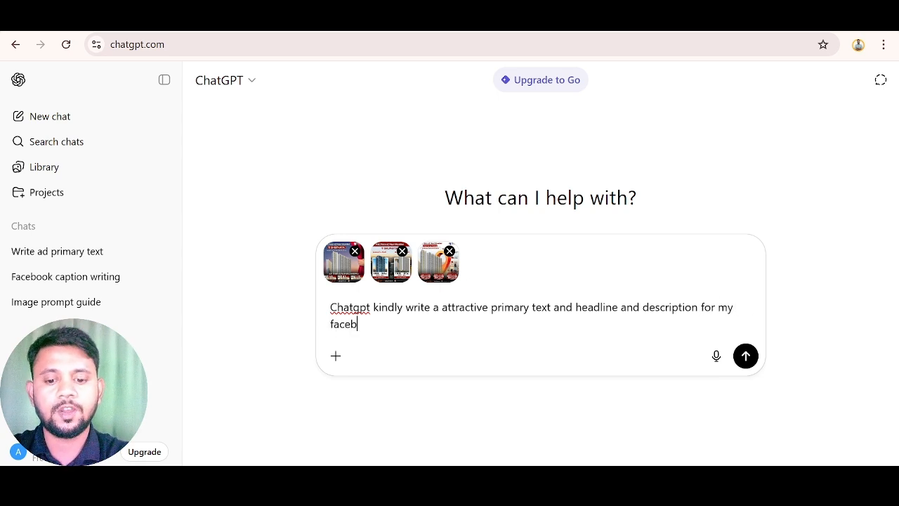
{"action": "type", "text": "ook lea"}
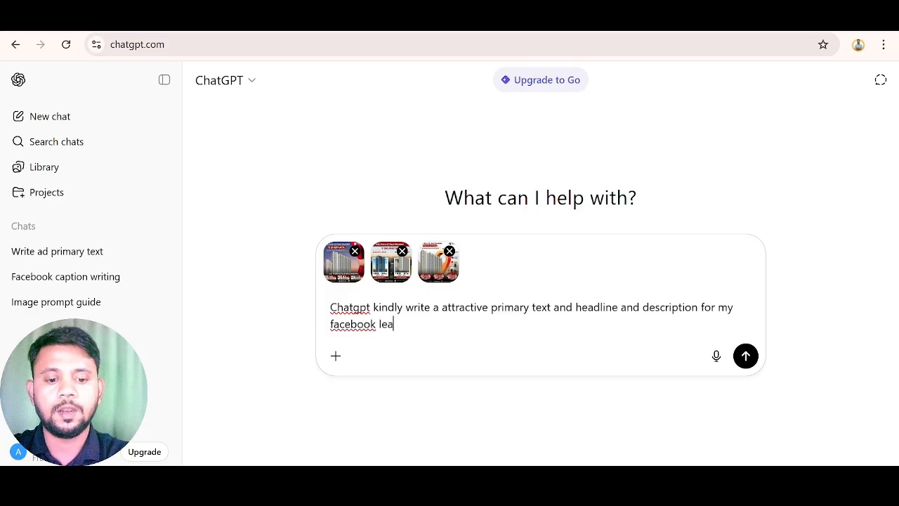
{"action": "type", "text": "d generation ads,"}
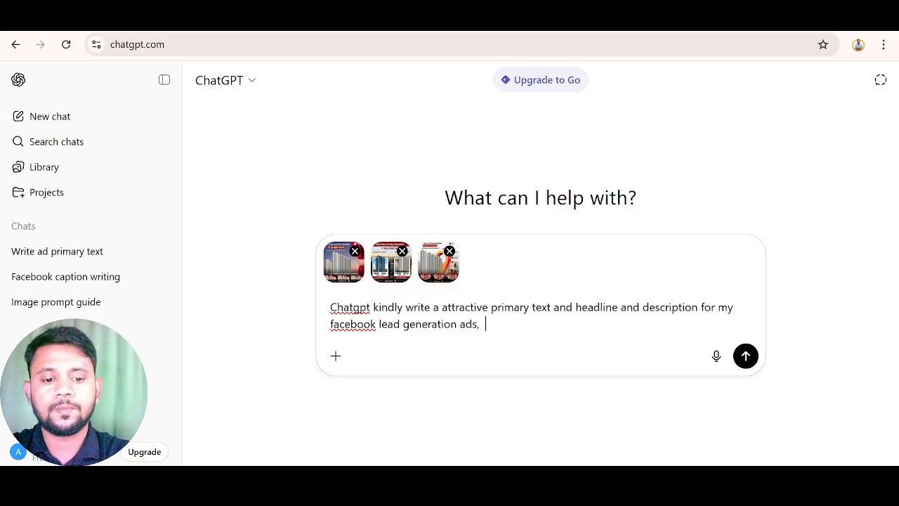
Add "Write the matter Using above images" to the end of the prompt and send it.
{"action": "type", "text": "U"}
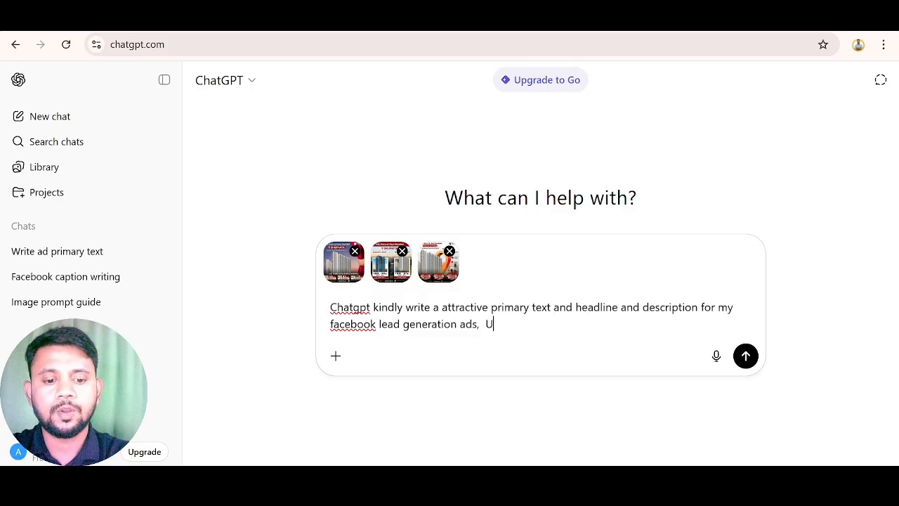
{"action": "type", "text": "sing ab"}
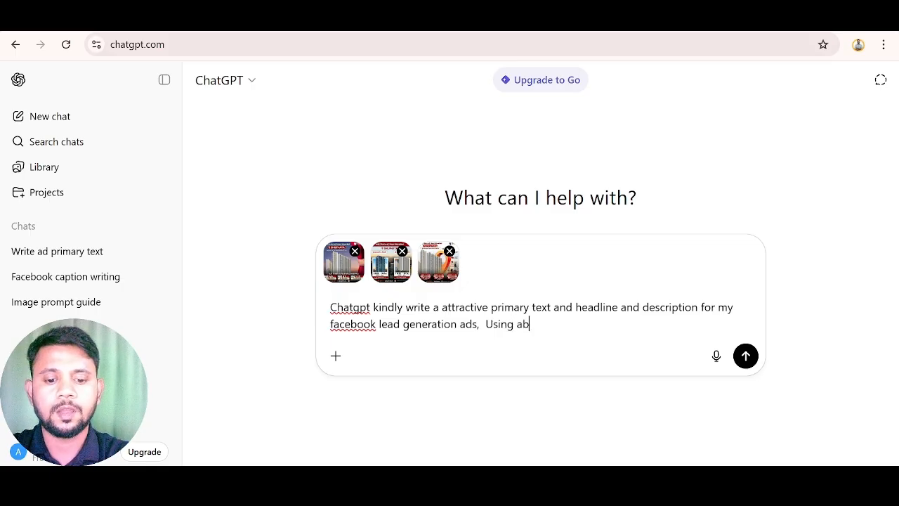
{"action": "type", "text": "ove imags"}
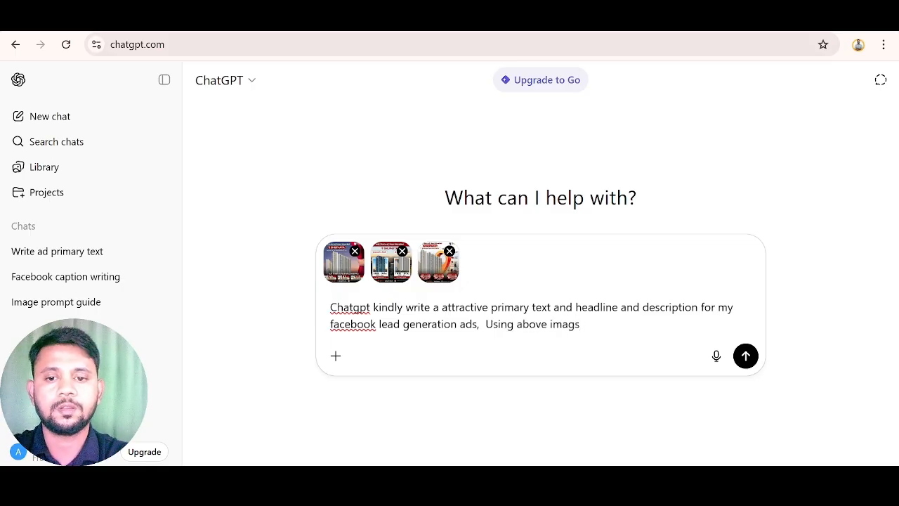
{"action": "key", "text": "BackSpace"}
{"action": "type", "text": "es"}
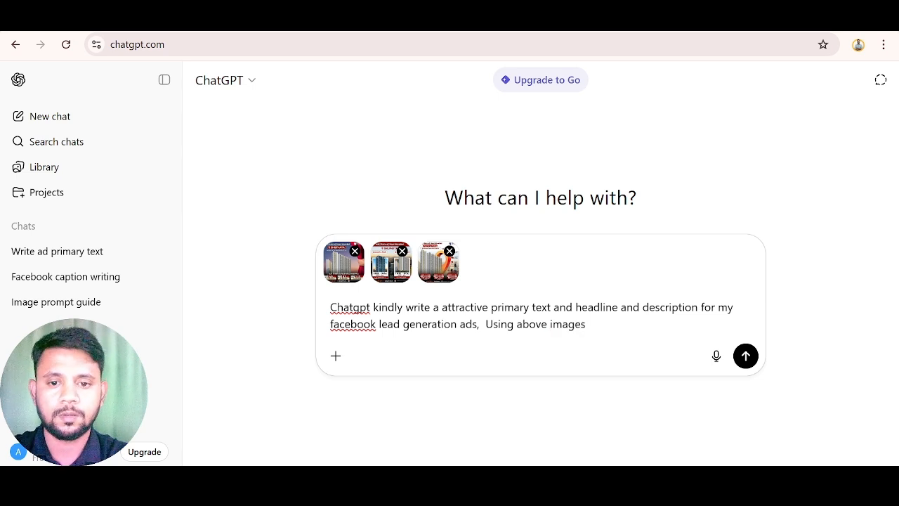
{"action": "left_click", "coordinate": [485, 324]}
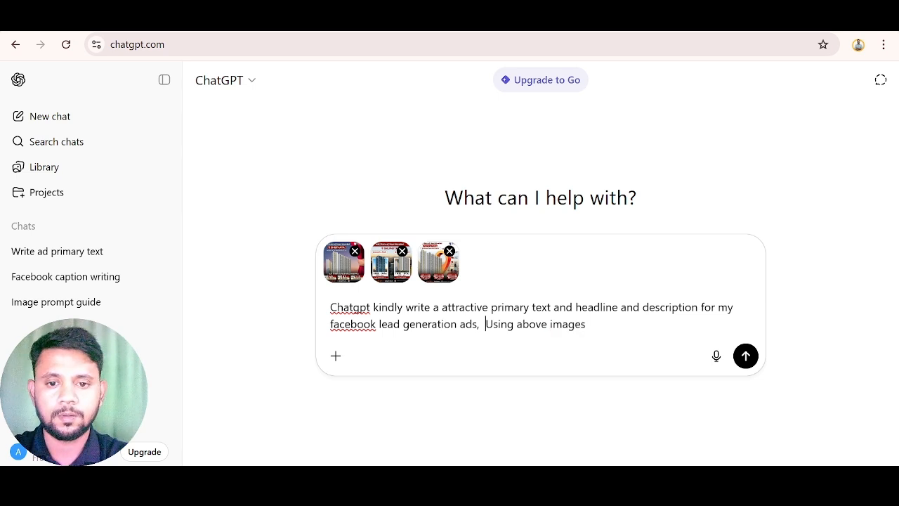
{"action": "type", "text": "Write t"}
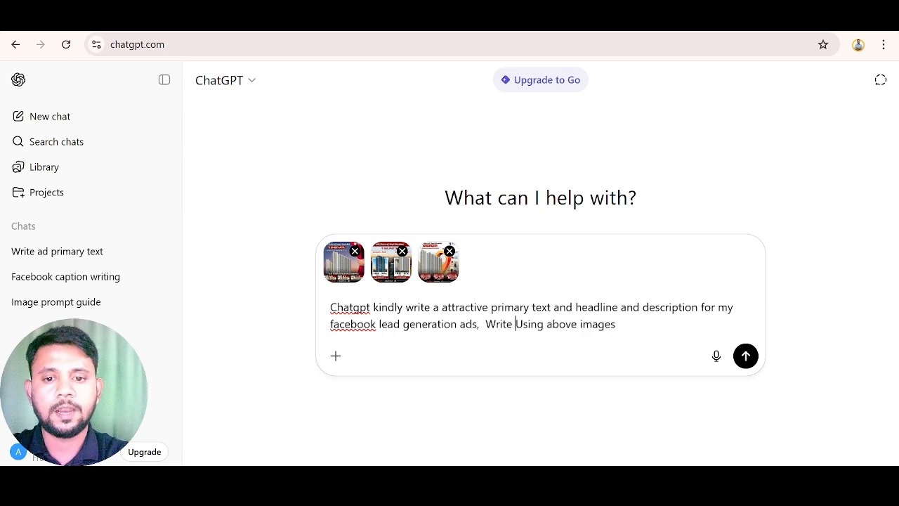
{"action": "type", "text": "he matter"}
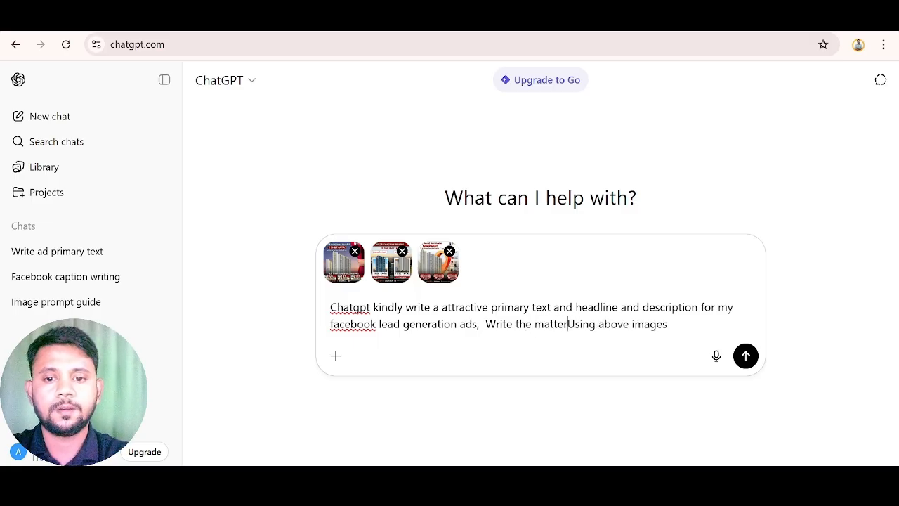
{"action": "key", "text": "End"}
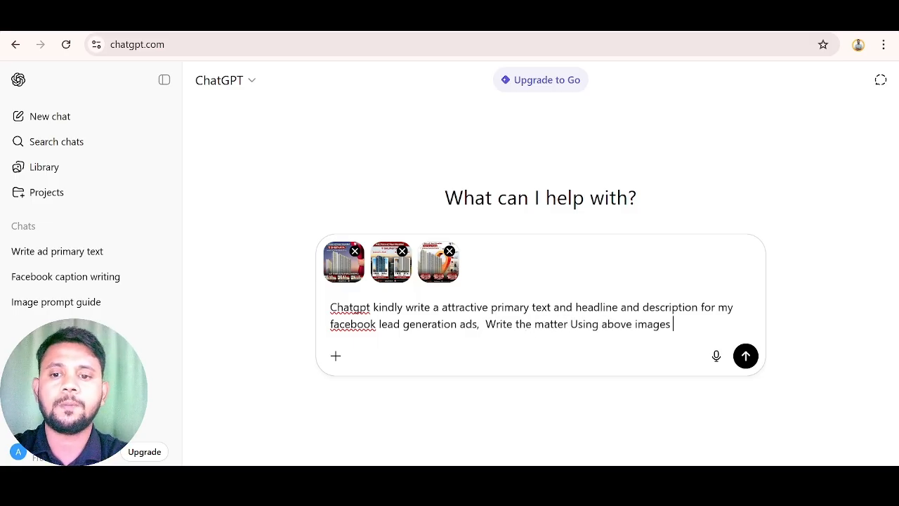
{"action": "left_click", "coordinate": [746, 356]}
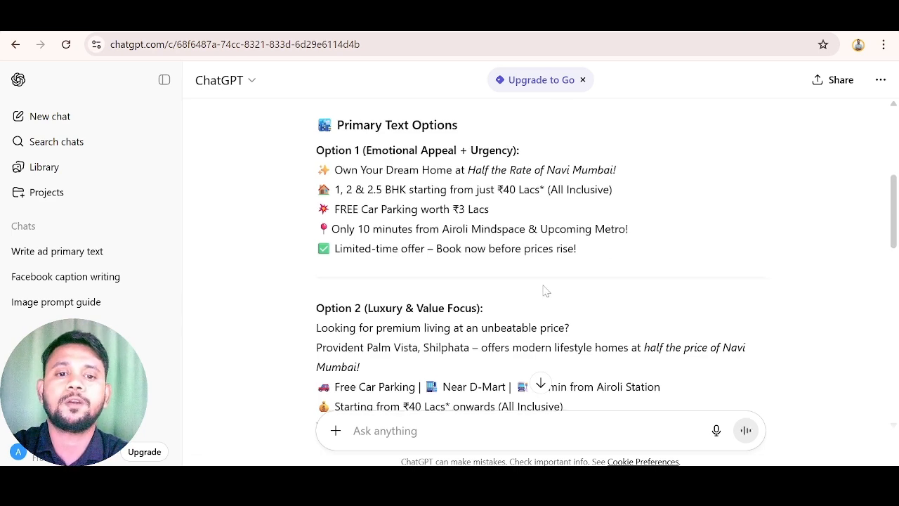
Examine the primary text, headline and description options in ChatGPT's reply.
{"action": "scroll", "coordinate": [541, 289], "scroll_direction": "down", "scroll_amount": 2}
{"action": "scroll", "coordinate": [546, 291], "scroll_direction": "down", "scroll_amount": 3}
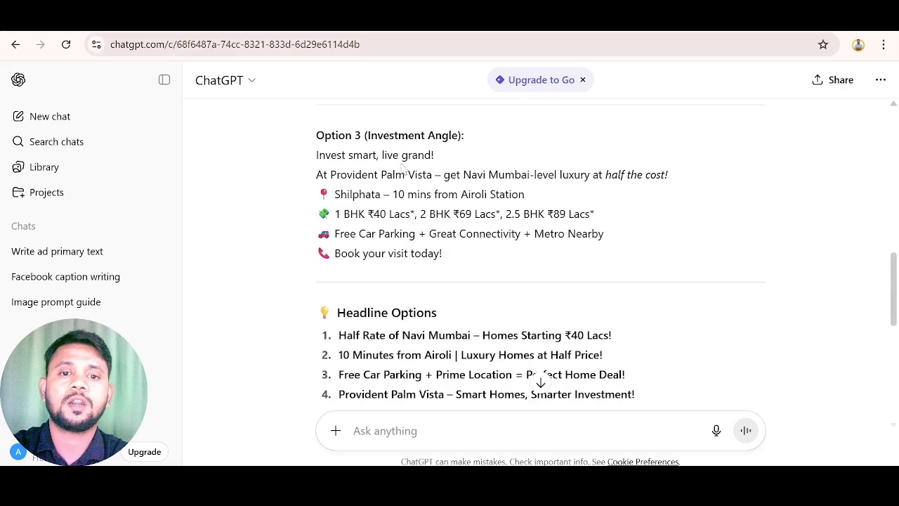
{"action": "scroll", "coordinate": [402, 175], "scroll_direction": "down", "scroll_amount": 2}
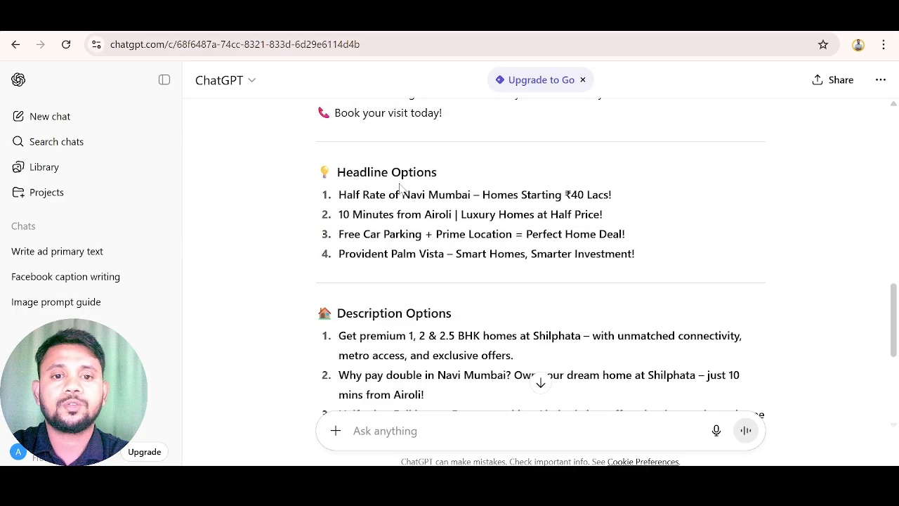
{"action": "scroll", "coordinate": [400, 188], "scroll_direction": "down", "scroll_amount": 2}
{"action": "scroll", "coordinate": [398, 190], "scroll_direction": "up", "scroll_amount": 10}
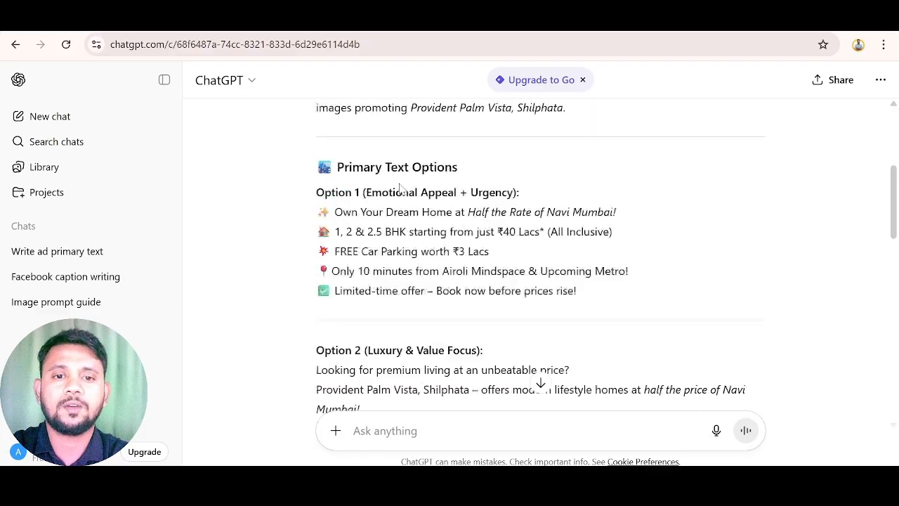
{"action": "scroll", "coordinate": [394, 190], "scroll_direction": "down", "scroll_amount": 3}
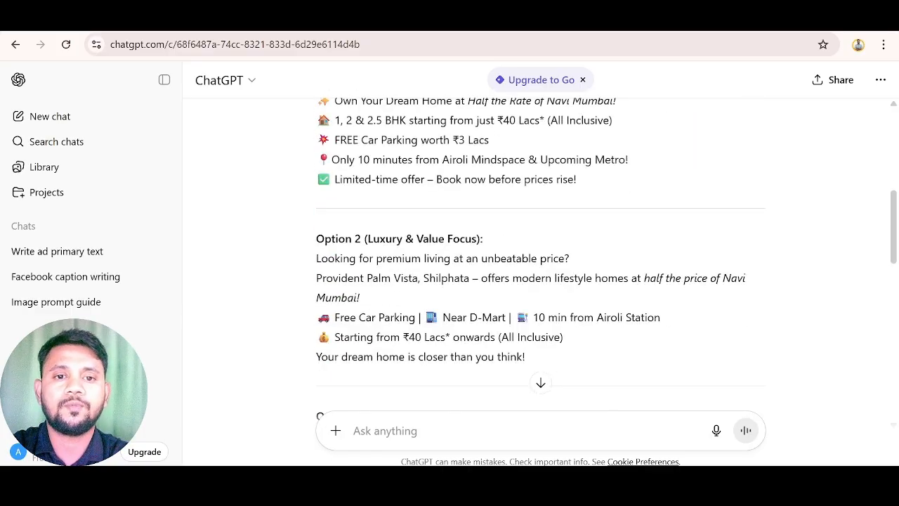
{"action": "scroll", "coordinate": [302, 214], "scroll_direction": "up", "scroll_amount": 3}
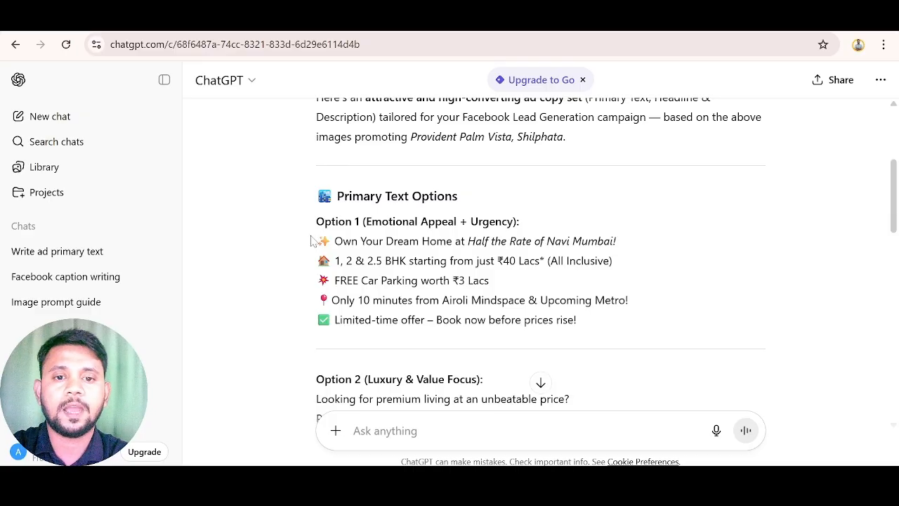
Copy the Option 1 (Emotional Appeal + Urgency) text from ChatGPT into the ad creative's primary text in Ads Manager.
{"action": "left_click_drag", "start_coordinate": [317, 240], "coordinate": [591, 325]}
{"action": "right_click", "coordinate": [447, 279]}
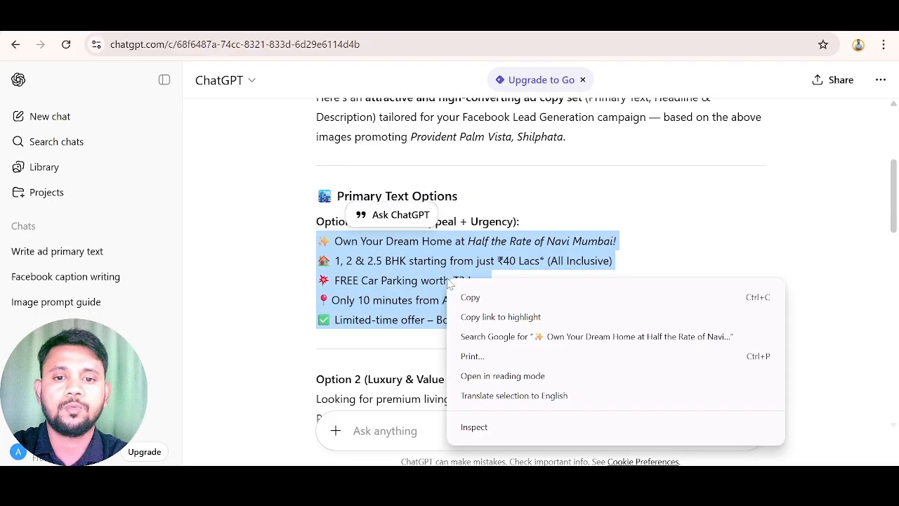
{"action": "left_click", "coordinate": [475, 302]}
{"action": "key", "text": "ctrl+Tab"}
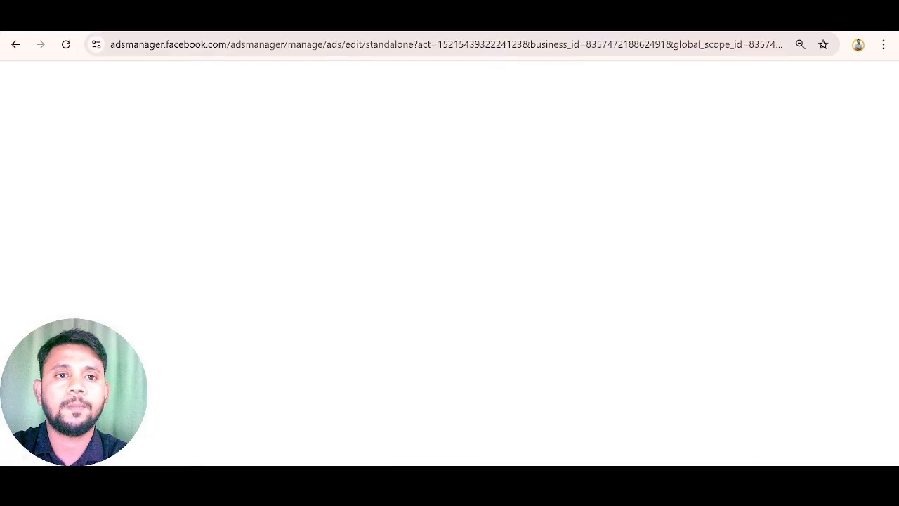
{"action": "left_click", "coordinate": [211, 153]}
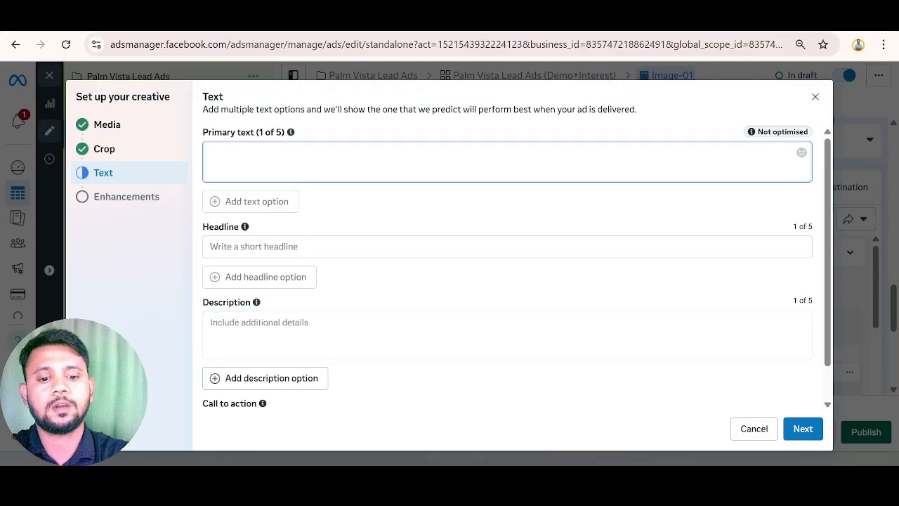
{"action": "key", "text": "ctrl+v"}
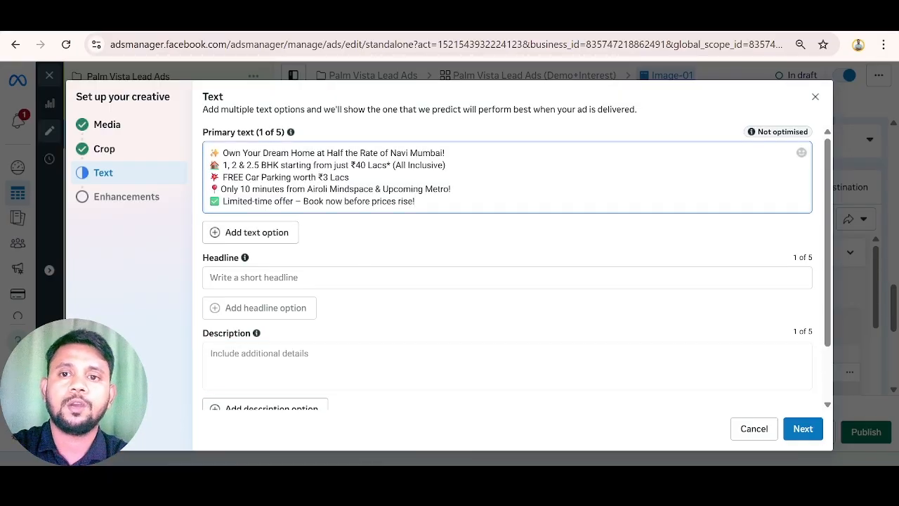
{"action": "key", "text": "ctrl+Tab"}
{"action": "left_click", "coordinate": [264, 291]}
{"action": "scroll", "coordinate": [264, 291], "scroll_direction": "down", "scroll_amount": 8}
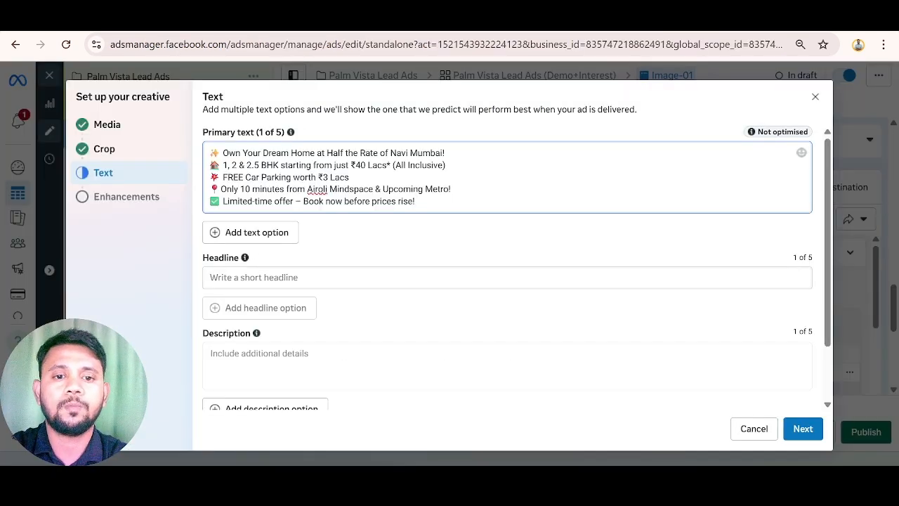
{"action": "left_click", "coordinate": [254, 278]}
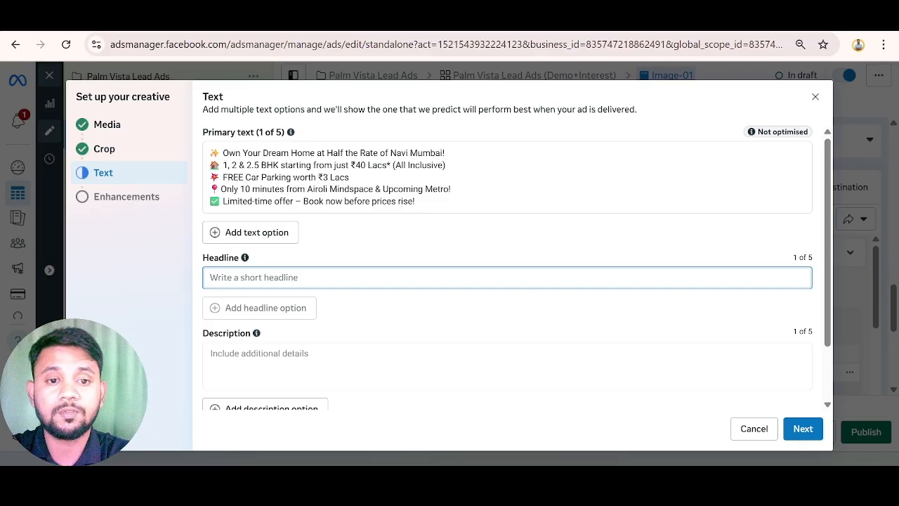
{"action": "type", "text": "Min Booking"}
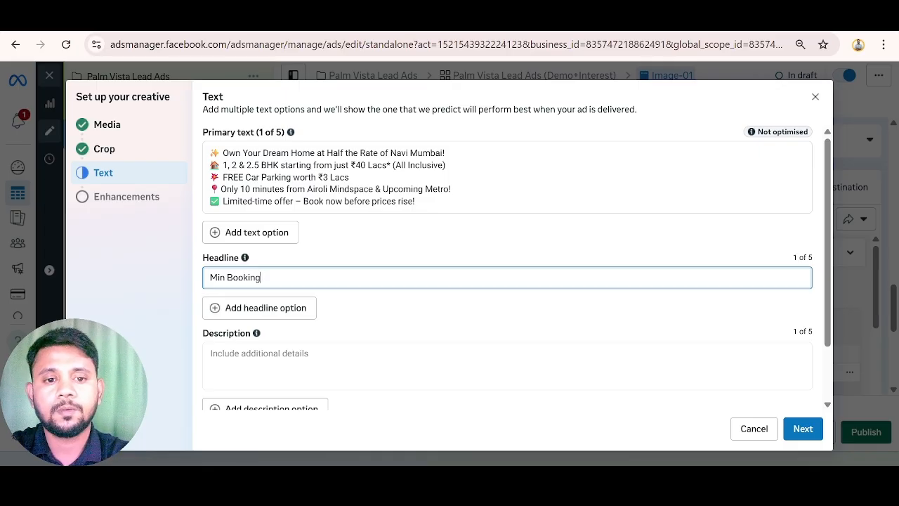
{"action": "key", "text": "BackSpace"}
{"action": "key", "text": "BackSpace"}
{"action": "key", "text": "BackSpace"}
{"action": "key", "text": "BackSpace"}
{"action": "key", "text": "BackSpace"}
{"action": "key", "text": "BackSpace"}
{"action": "key", "text": "BackSpace"}
{"action": "key", "text": "BackSpace"}
{"action": "key", "text": "BackSpace"}
{"action": "key", "text": "BackSpace"}
{"action": "key", "text": "BackSpace"}
Replace the ad's headline with "Pay ₹51000/- Book your Dream Home Today".
{"action": "type", "text": "Pa"}
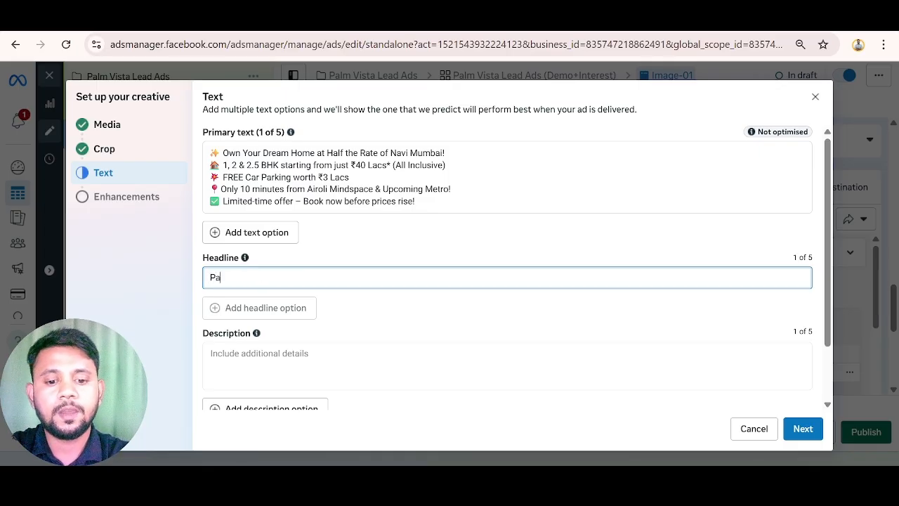
{"action": "type", "text": "y 51"}
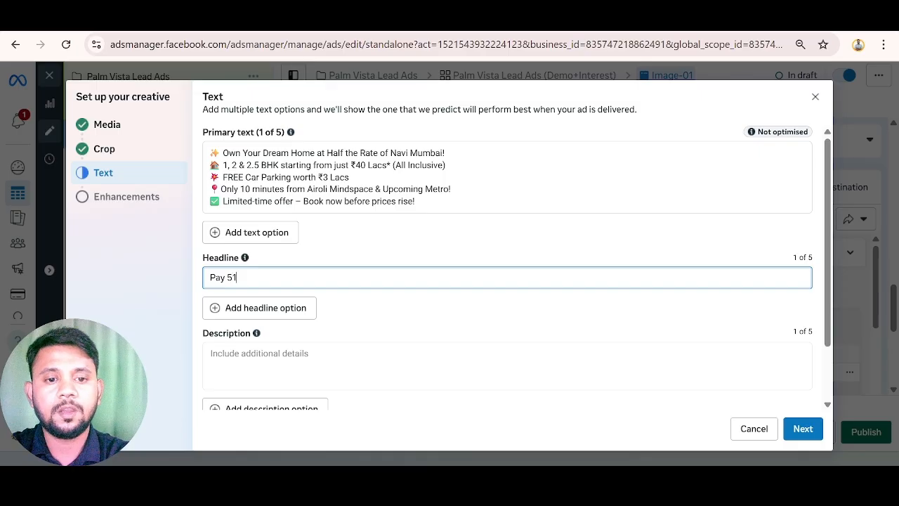
{"action": "type", "text": "000/-"}
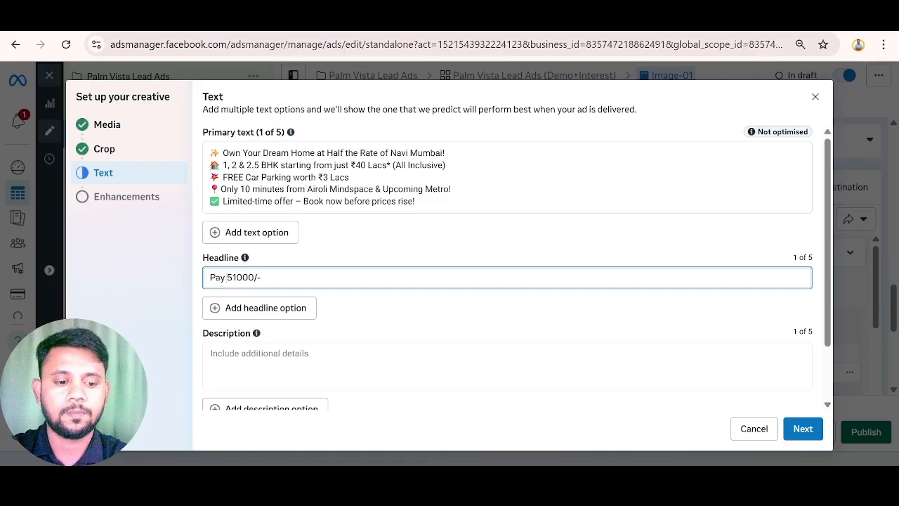
{"action": "type", "text": "$"}
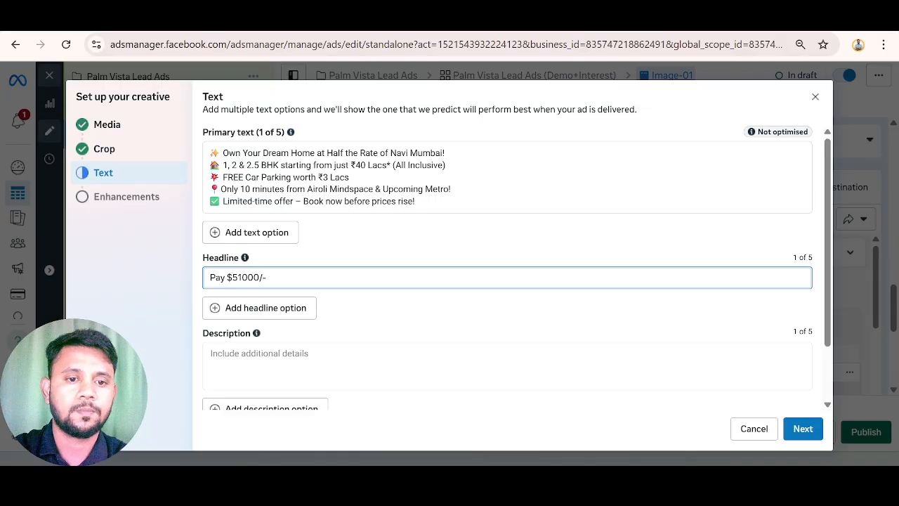
{"action": "key", "text": "BackSpace"}
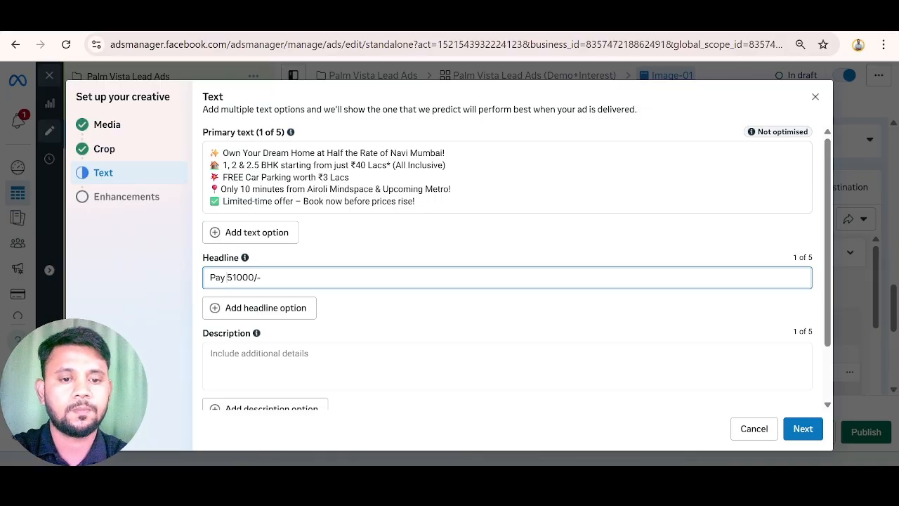
{"action": "type", "text": "₹"}
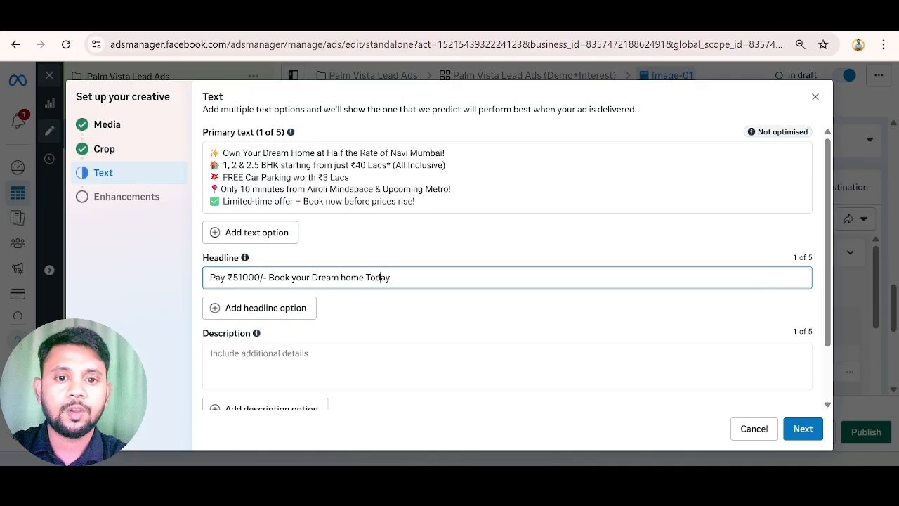
{"action": "key", "text": "BackSpace"}
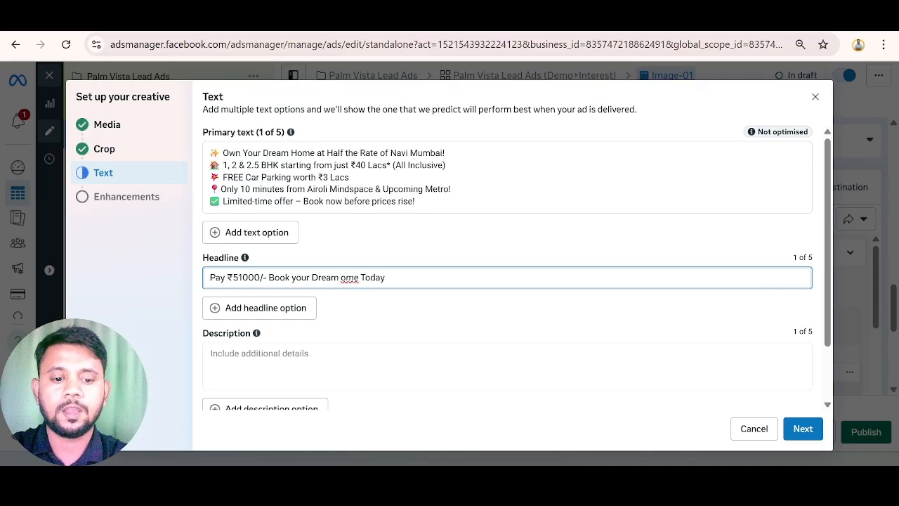
{"action": "type", "text": "H"}
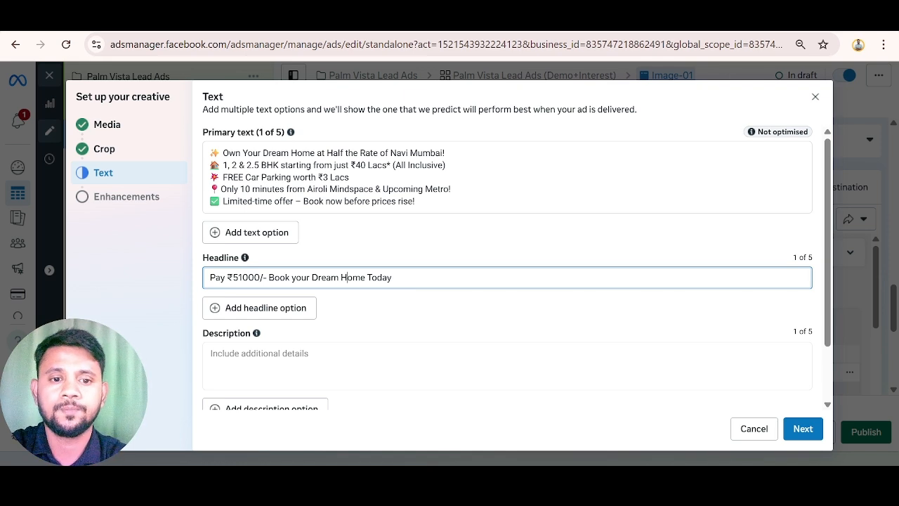
Copy the headline option "Half Rate of Navi Mumbai – Homes Starting ₹40 Lacs!" from ChatGPT into the ad's description in Ads Manager.
{"action": "scroll", "coordinate": [367, 307], "scroll_direction": "down", "scroll_amount": 1}
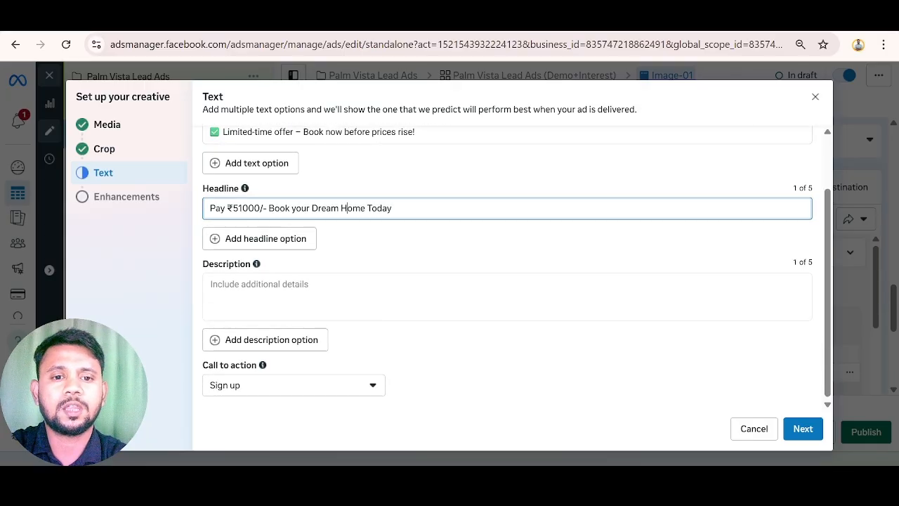
{"action": "left_click", "coordinate": [345, 295]}
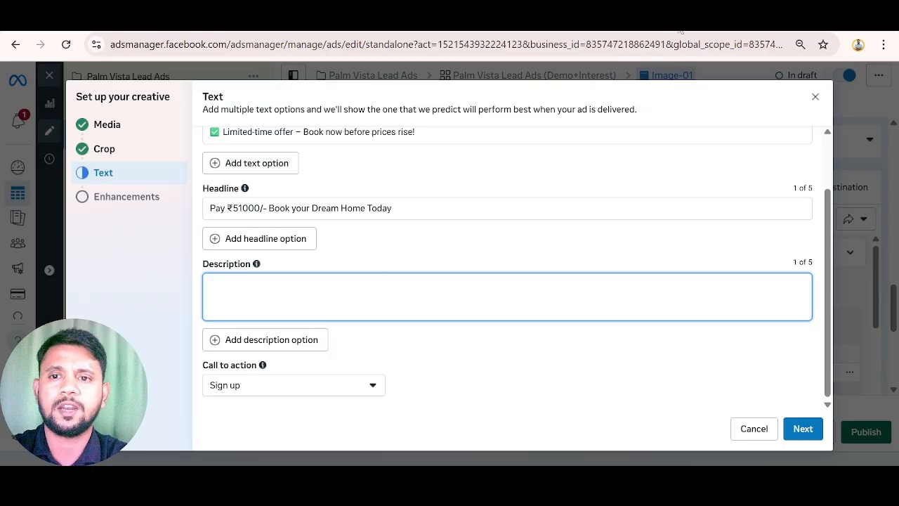
{"action": "left_click", "coordinate": [678, 28]}
{"action": "scroll", "coordinate": [374, 287], "scroll_direction": "down", "scroll_amount": 4}
{"action": "scroll", "coordinate": [375, 287], "scroll_direction": "up", "scroll_amount": 1}
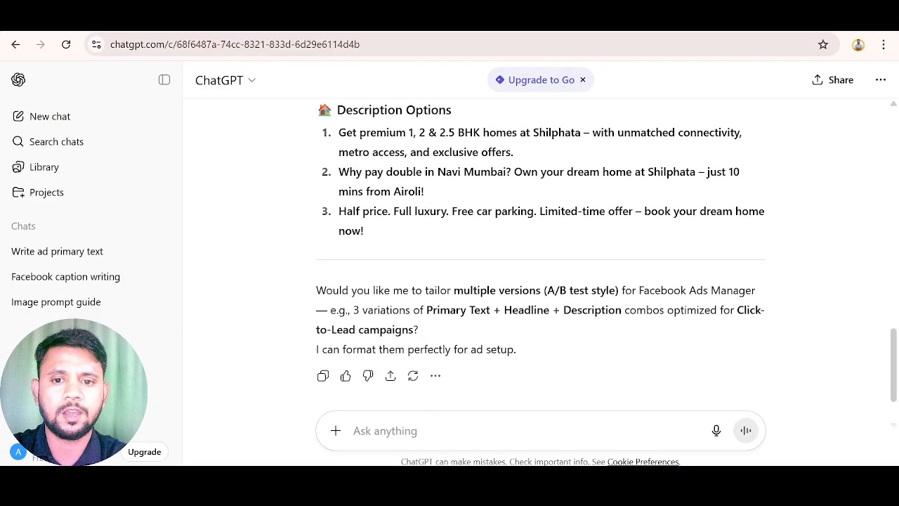
{"action": "scroll", "coordinate": [375, 289], "scroll_direction": "up", "scroll_amount": 2}
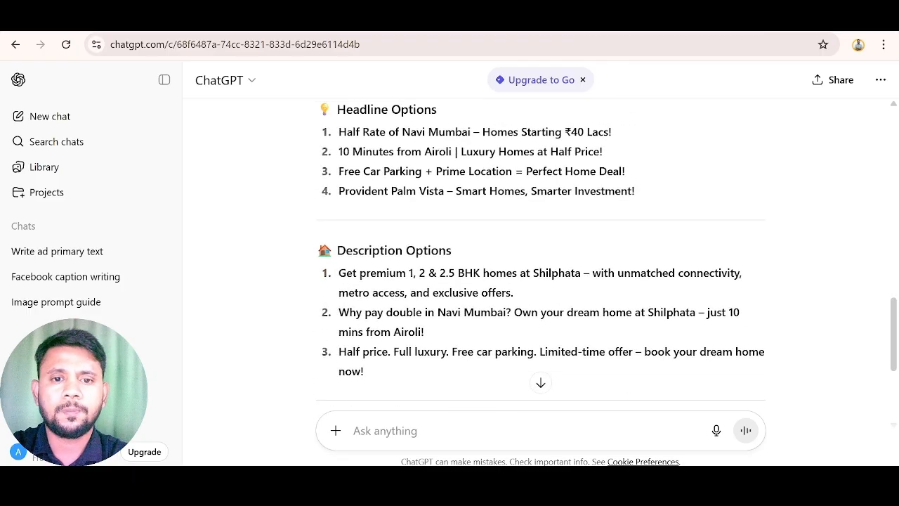
{"action": "scroll", "coordinate": [540, 253], "scroll_direction": "up", "scroll_amount": 1}
{"action": "left_click_drag", "start_coordinate": [337, 203], "coordinate": [621, 206]}
{"action": "right_click", "coordinate": [564, 202]}
{"action": "left_click", "coordinate": [587, 218]}
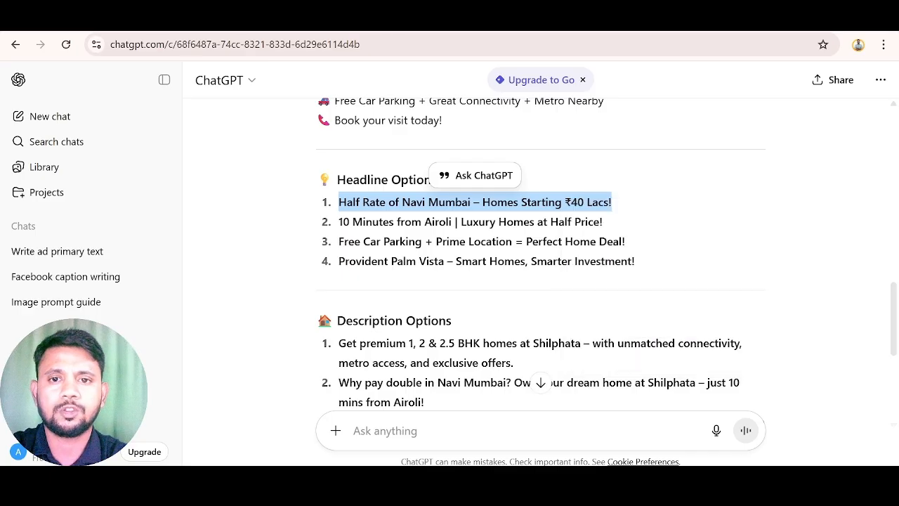
{"action": "key", "text": "ctrl+Tab"}
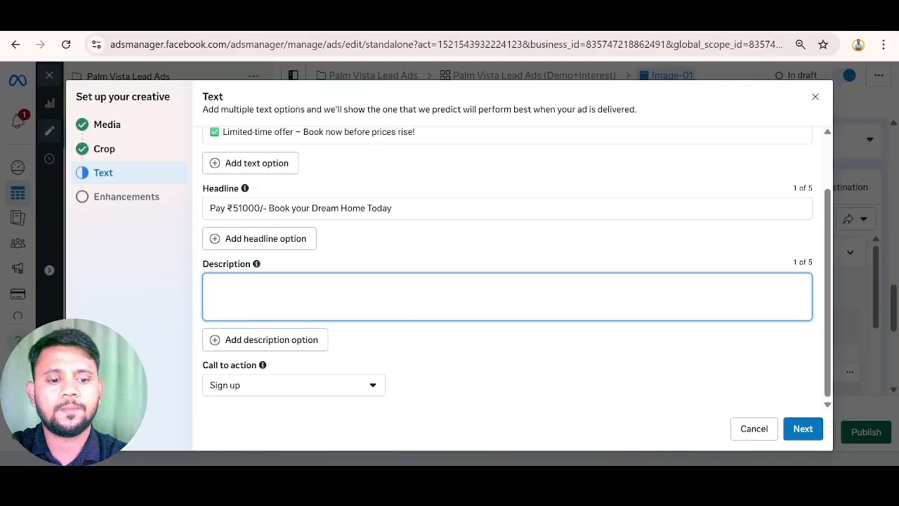
{"action": "key", "text": "ctrl+v"}
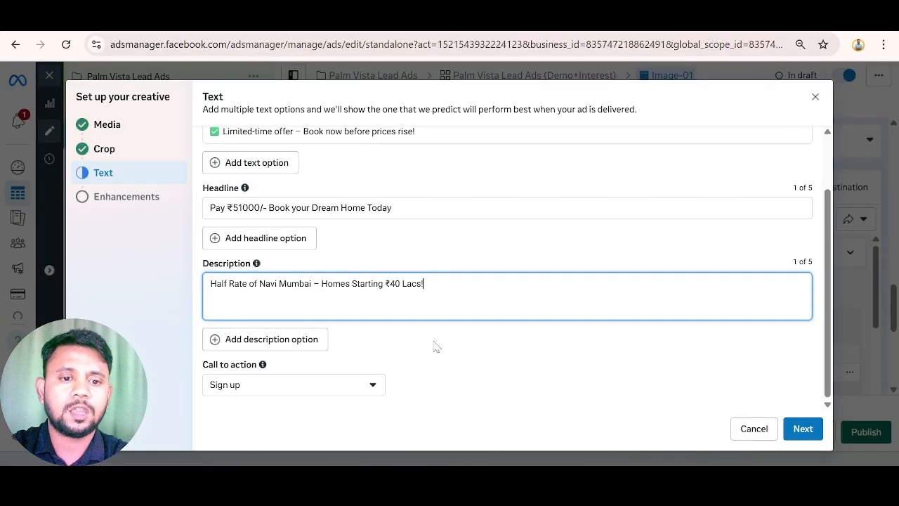
Set the ad's call to action to Learn more.
{"action": "left_click", "coordinate": [272, 390]}
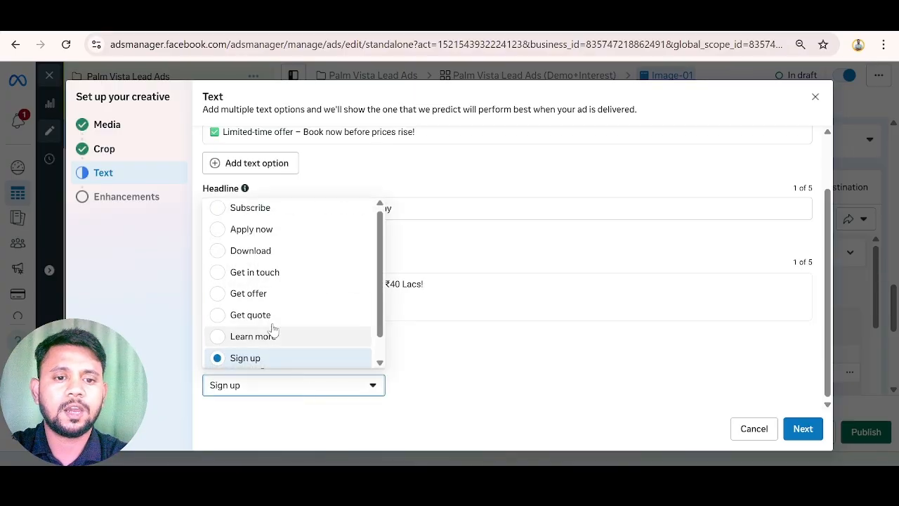
{"action": "left_click", "coordinate": [252, 293]}
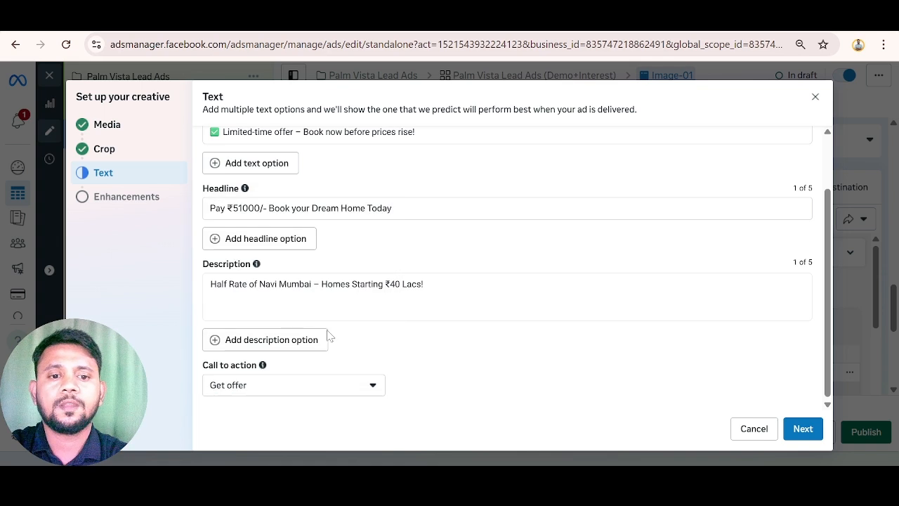
{"action": "left_click", "coordinate": [307, 390]}
{"action": "scroll", "coordinate": [272, 302], "scroll_direction": "down", "scroll_amount": 1}
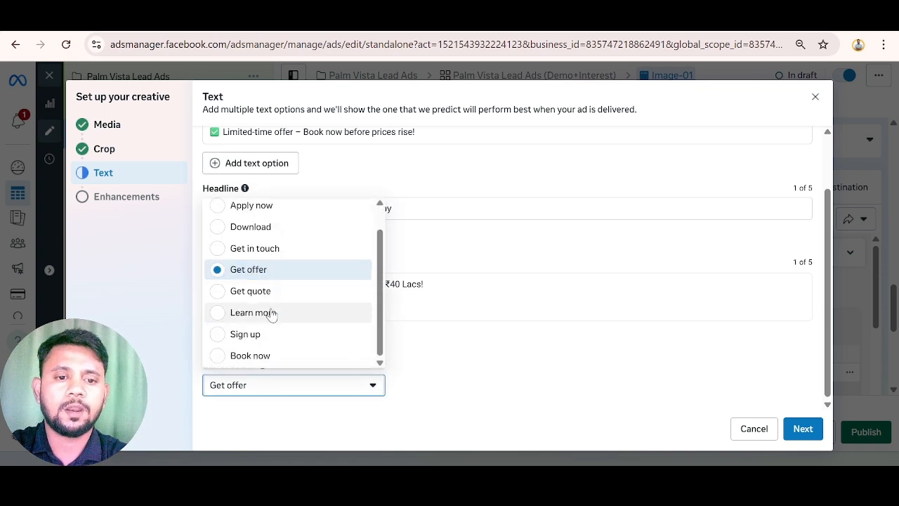
{"action": "left_click", "coordinate": [271, 313]}
{"action": "left_click", "coordinate": [424, 378]}
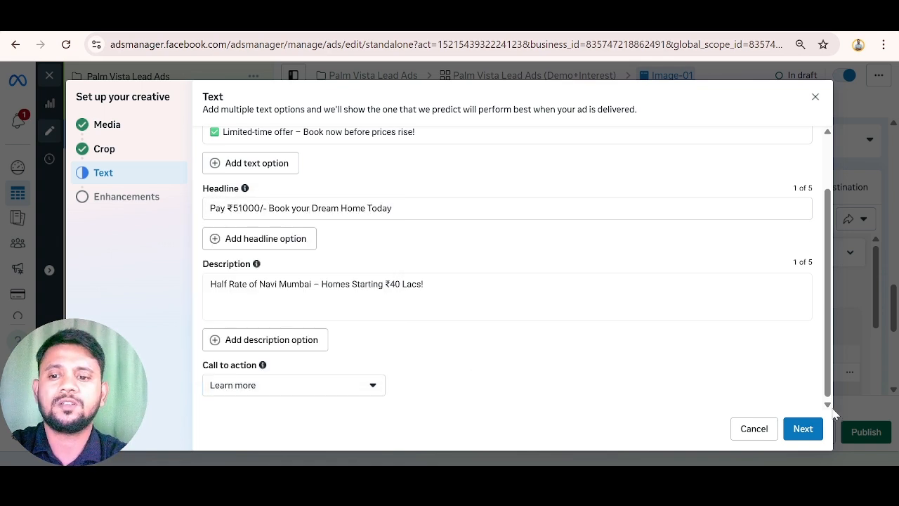
Finish the creative setup with the Advantage+ enhancements as they are, and dismiss the notice about too few ad creatives.
{"action": "left_click", "coordinate": [798, 431]}
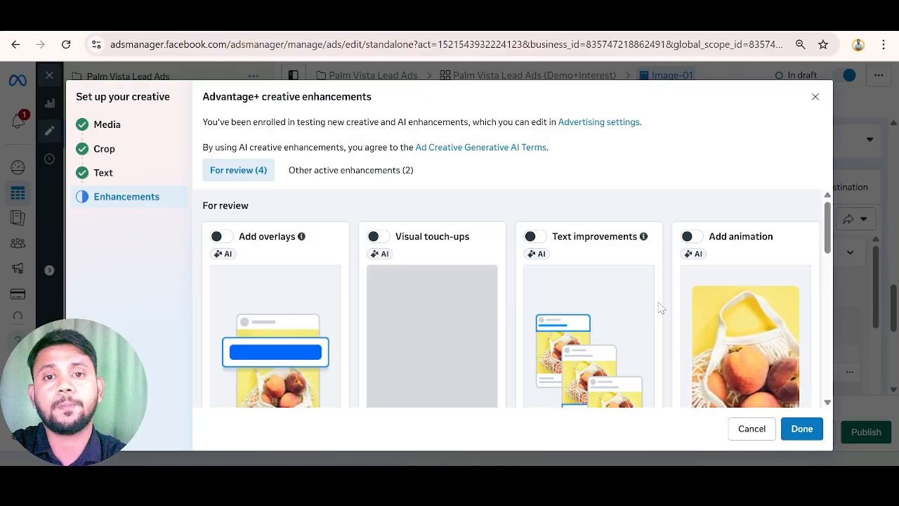
{"action": "left_click", "coordinate": [801, 429]}
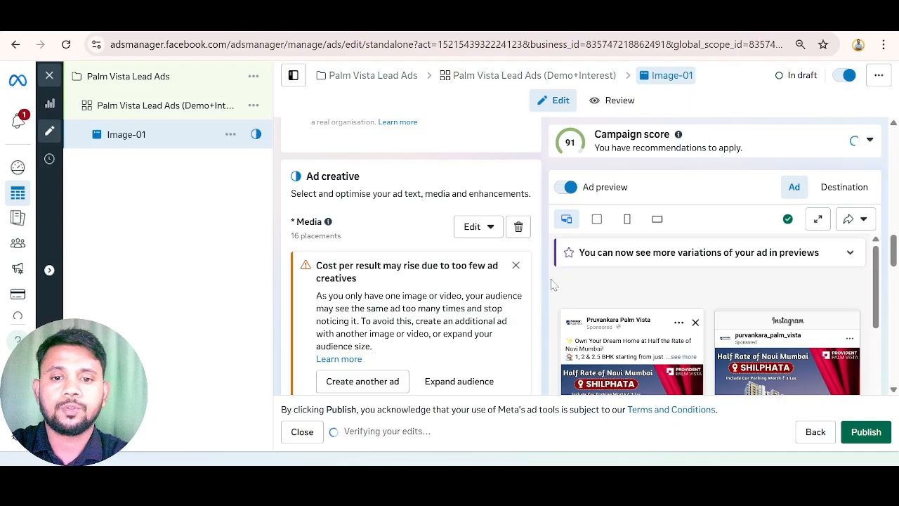
{"action": "left_click", "coordinate": [516, 265]}
Examine how the Image-01 ad appears across the Facebook and Instagram placements in the Advanced preview, and close it.
{"action": "scroll", "coordinate": [564, 288], "scroll_direction": "down", "scroll_amount": 3}
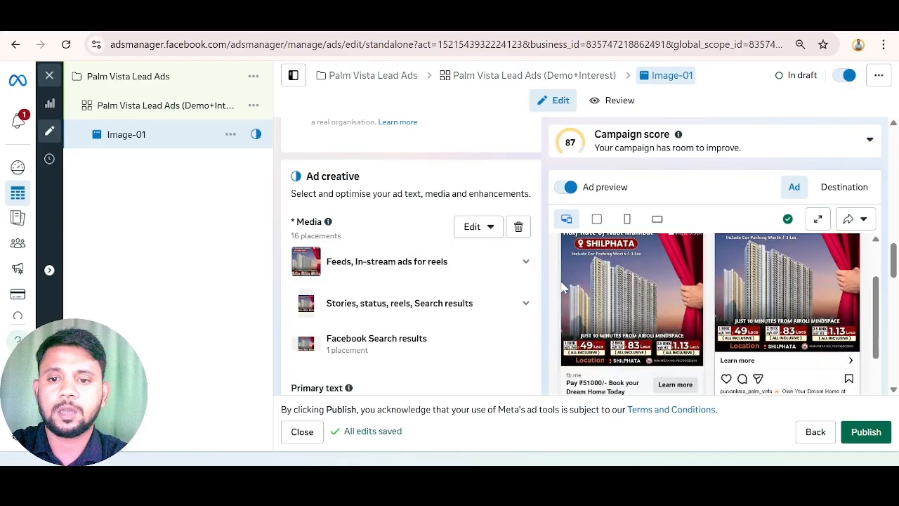
{"action": "scroll", "coordinate": [564, 288], "scroll_direction": "up", "scroll_amount": 3}
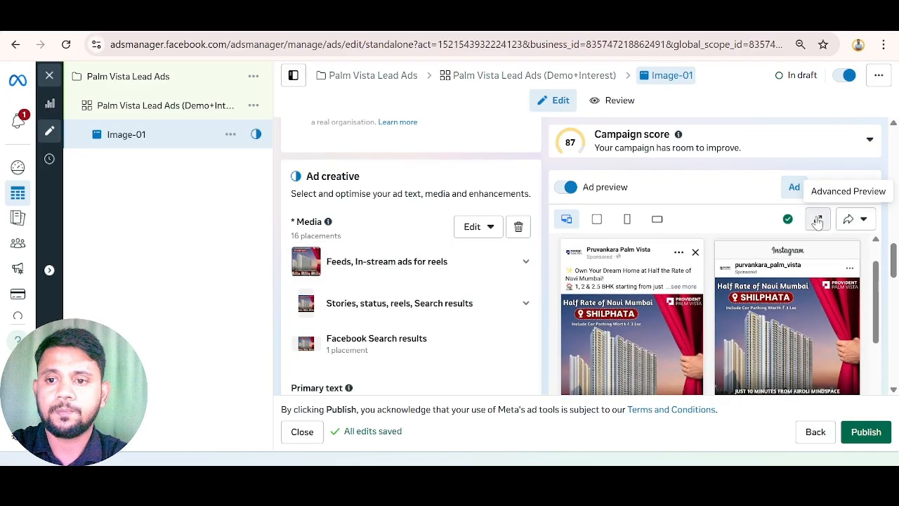
{"action": "left_click", "coordinate": [817, 221]}
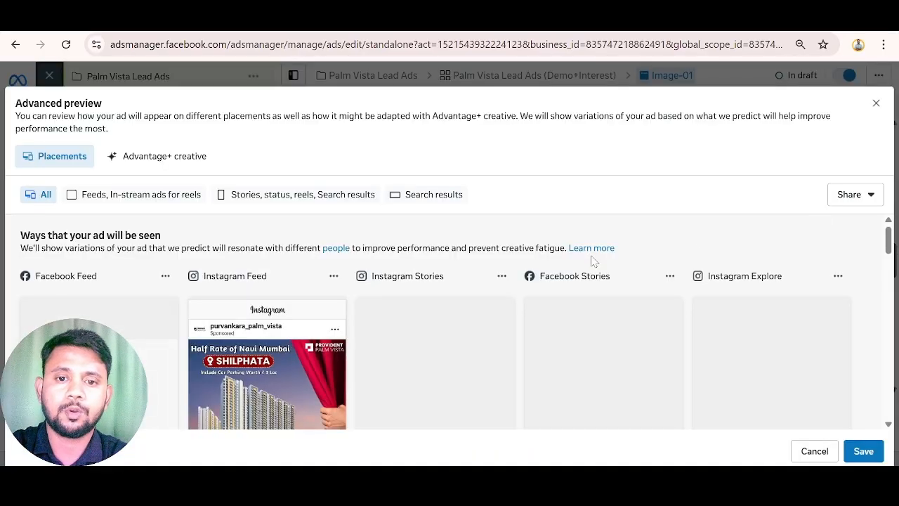
{"action": "scroll", "coordinate": [522, 266], "scroll_direction": "down", "scroll_amount": 3}
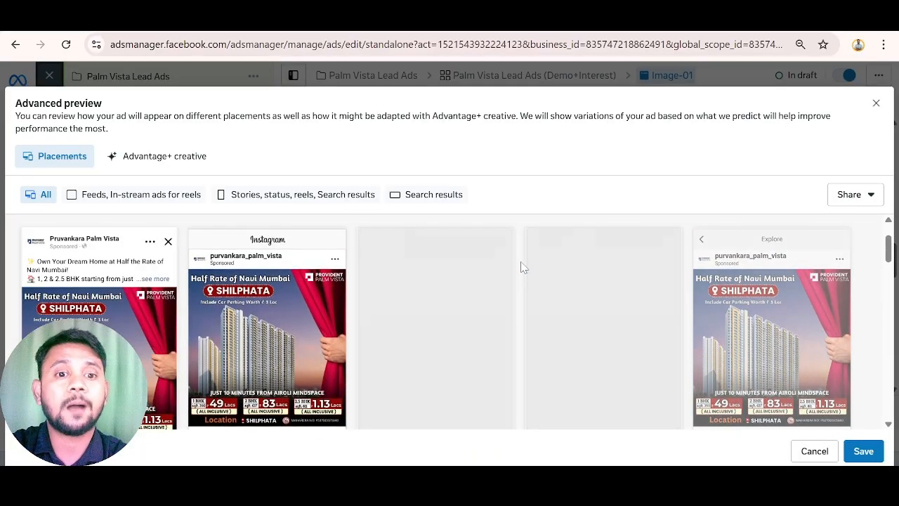
{"action": "scroll", "coordinate": [522, 267], "scroll_direction": "down", "scroll_amount": 2}
{"action": "scroll", "coordinate": [521, 267], "scroll_direction": "down", "scroll_amount": 1}
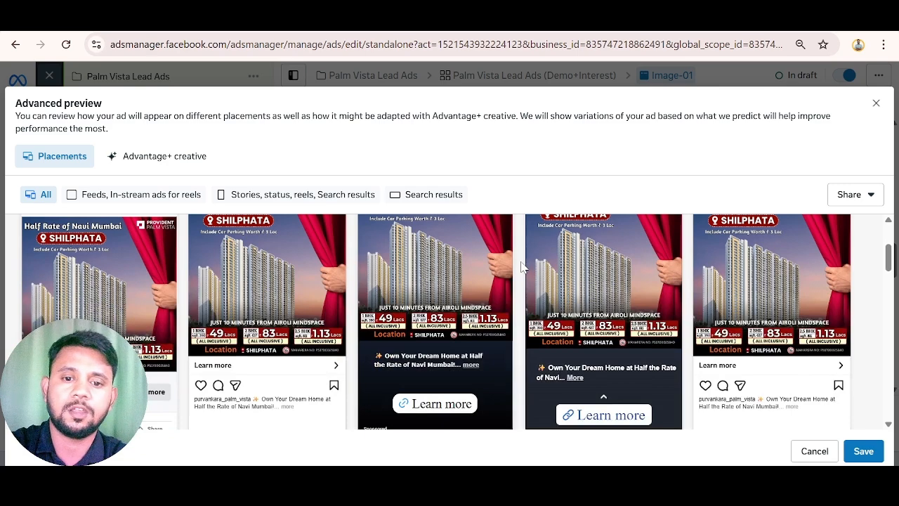
{"action": "scroll", "coordinate": [521, 267], "scroll_direction": "down", "scroll_amount": 2}
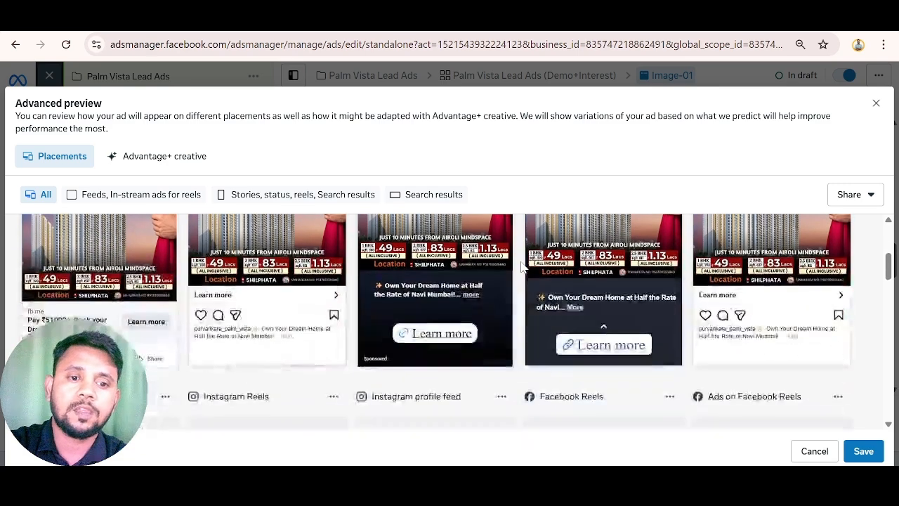
{"action": "scroll", "coordinate": [521, 267], "scroll_direction": "down", "scroll_amount": 4}
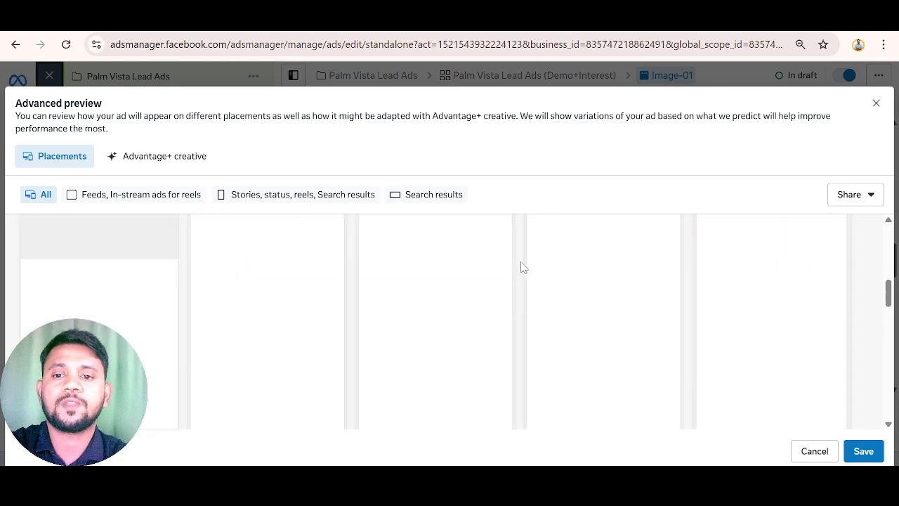
{"action": "left_click", "coordinate": [875, 103]}
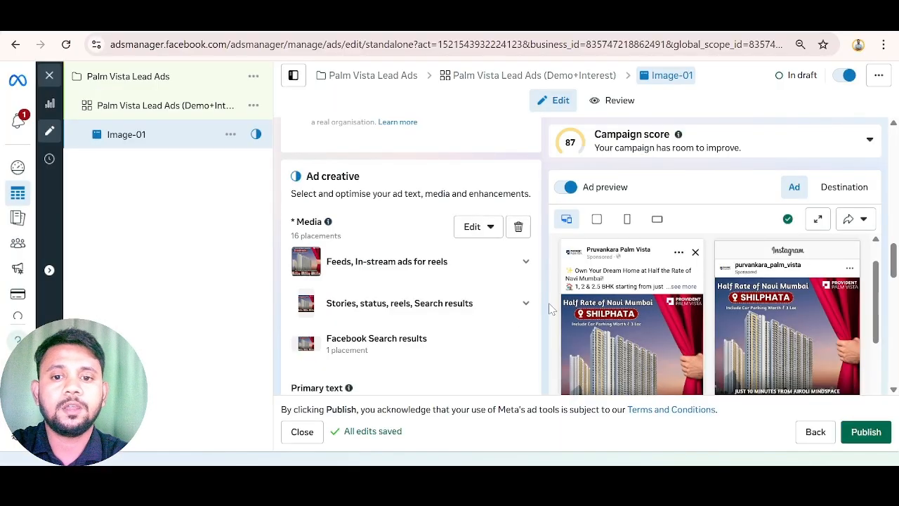
{"action": "scroll", "coordinate": [550, 309], "scroll_direction": "down", "scroll_amount": 3}
{"action": "scroll", "coordinate": [551, 308], "scroll_direction": "up", "scroll_amount": 3}
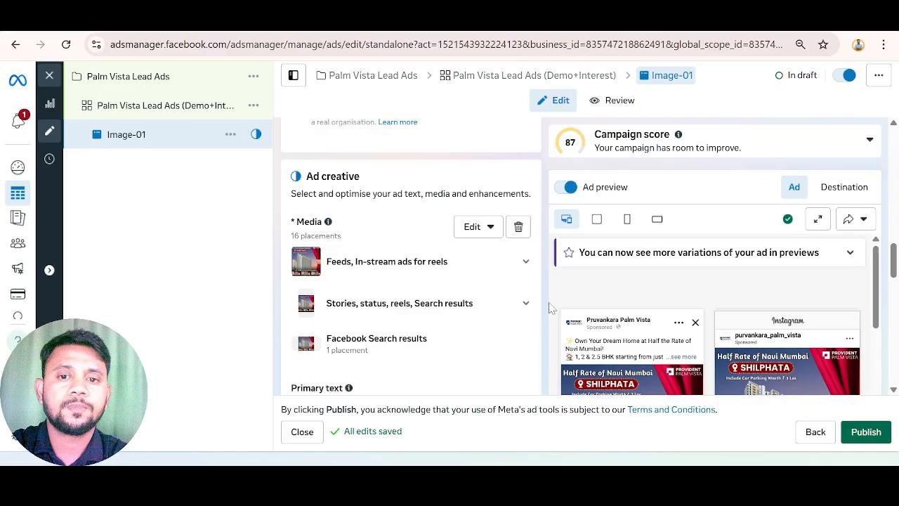
Quickly duplicate the Image-01 ad and rename the copy as Image-02.
{"action": "left_click", "coordinate": [231, 136]}
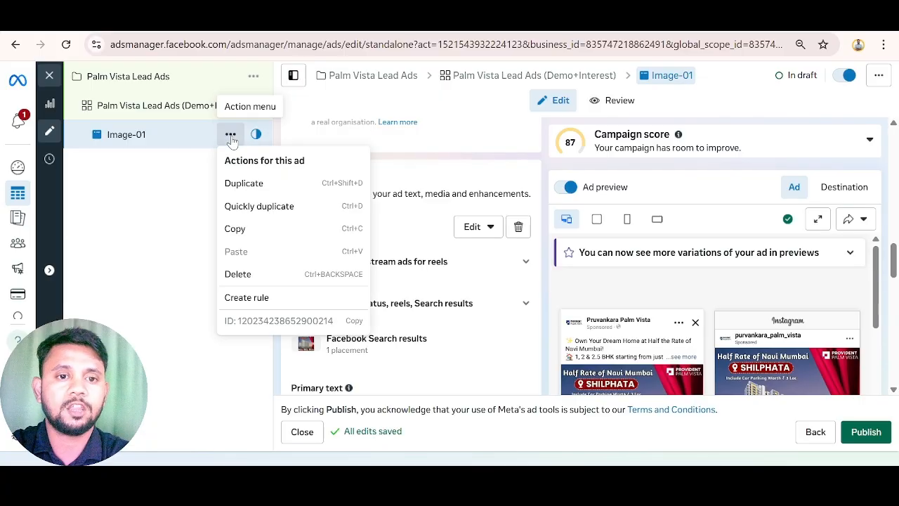
{"action": "left_click", "coordinate": [252, 209]}
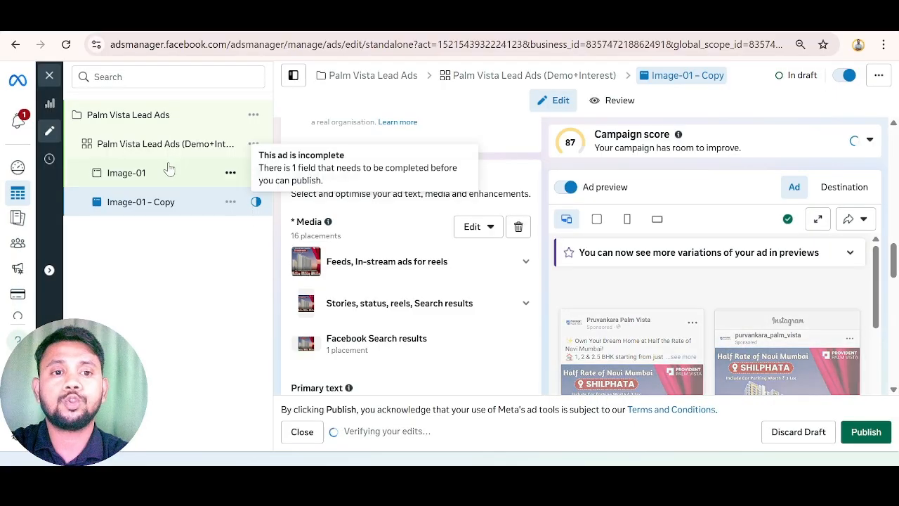
{"action": "scroll", "coordinate": [354, 258], "scroll_direction": "up", "scroll_amount": 10}
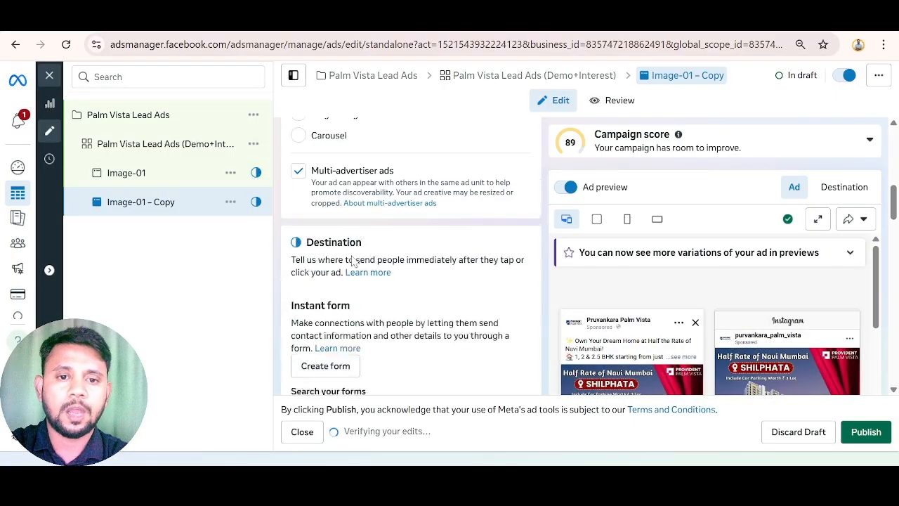
{"action": "left_click", "coordinate": [426, 169]}
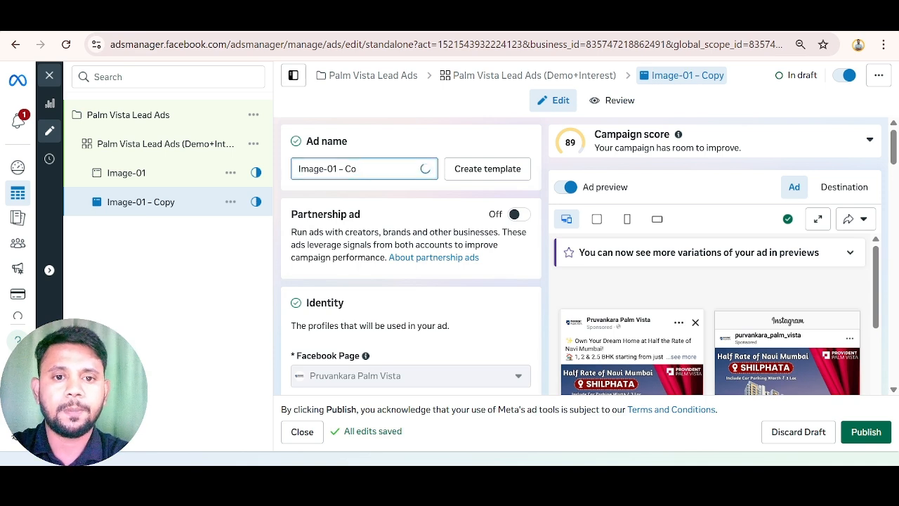
{"action": "key", "text": "BackSpace"}
{"action": "key", "text": "BackSpace"}
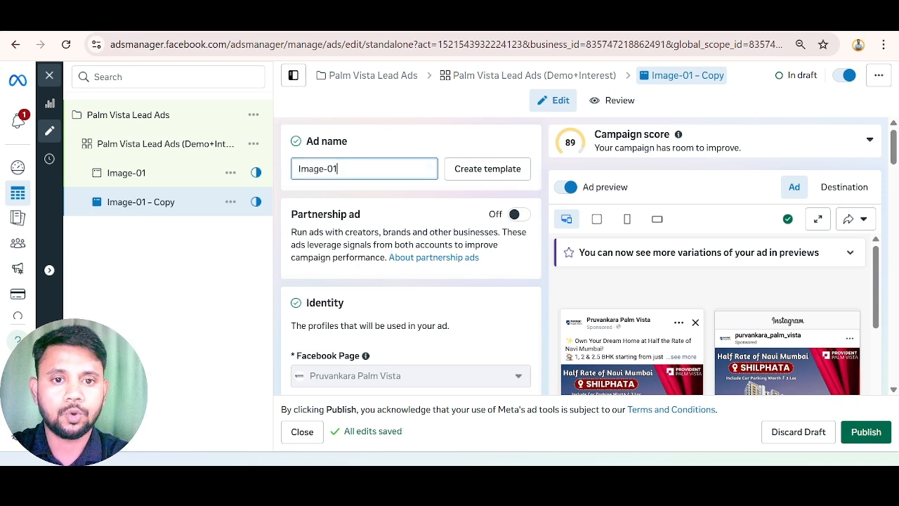
{"action": "key", "text": "BackSpace"}
{"action": "type", "text": "2"}
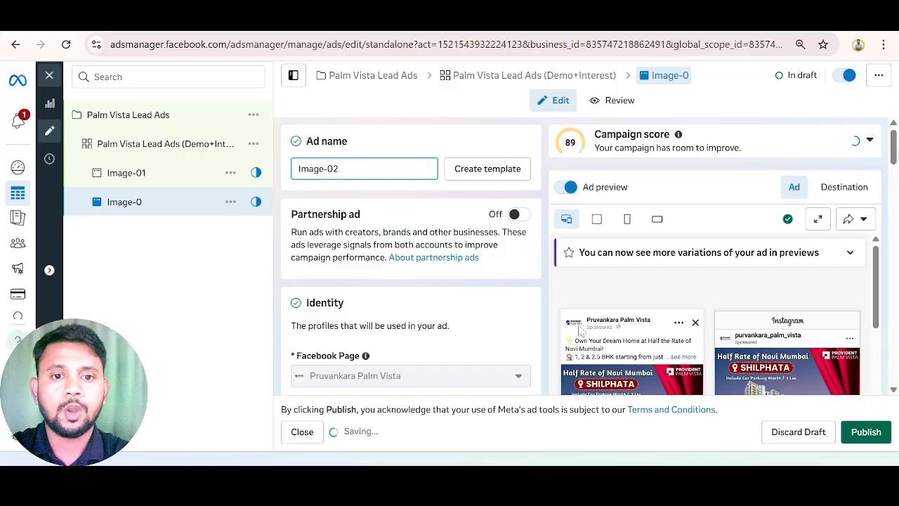
Replace the Image-02 ad's media with the Instagram image comparing the Ghansoli & Airoli building with the one 10 Min From Airoli.
{"action": "scroll", "coordinate": [505, 298], "scroll_direction": "down", "scroll_amount": 10}
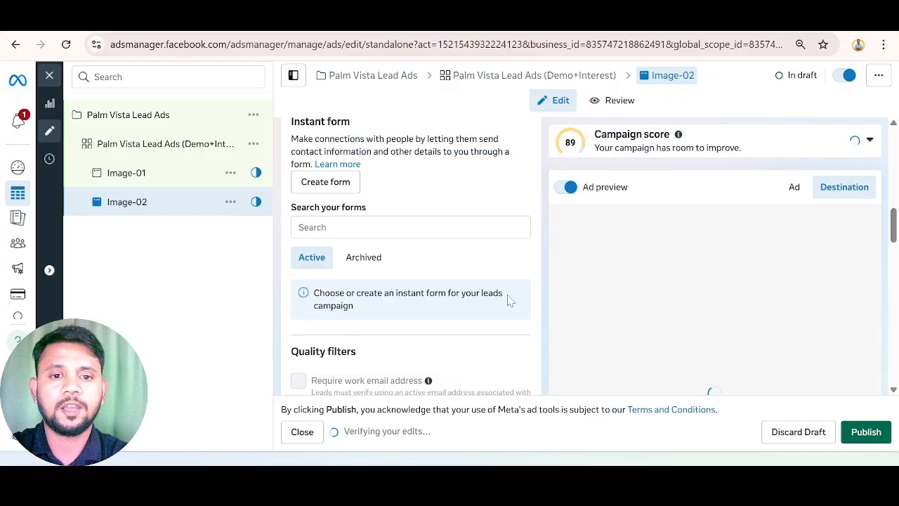
{"action": "scroll", "coordinate": [510, 300], "scroll_direction": "down", "scroll_amount": 5}
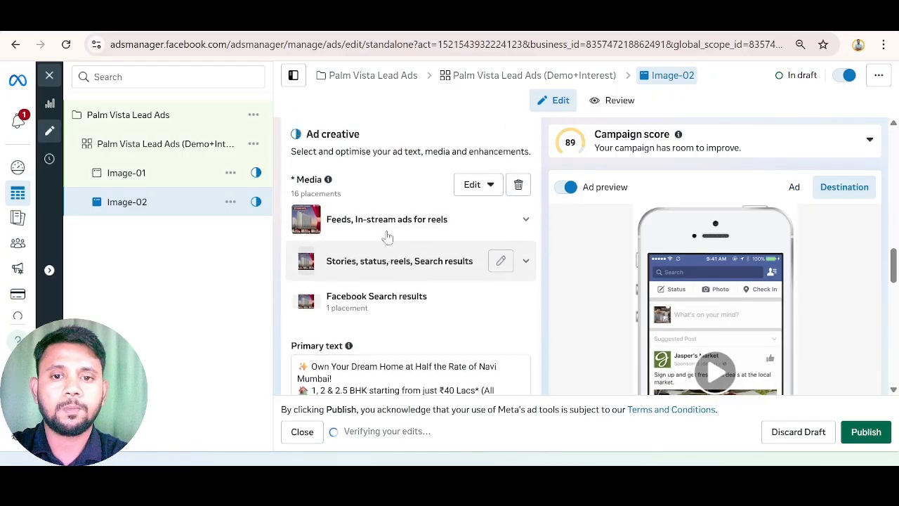
{"action": "scroll", "coordinate": [387, 237], "scroll_direction": "up", "scroll_amount": 1}
{"action": "left_click", "coordinate": [518, 226]}
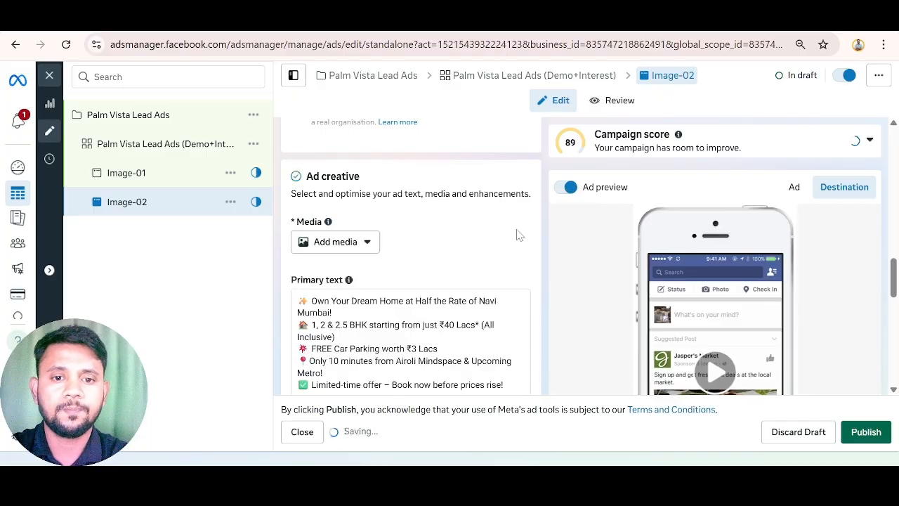
{"action": "left_click", "coordinate": [334, 243]}
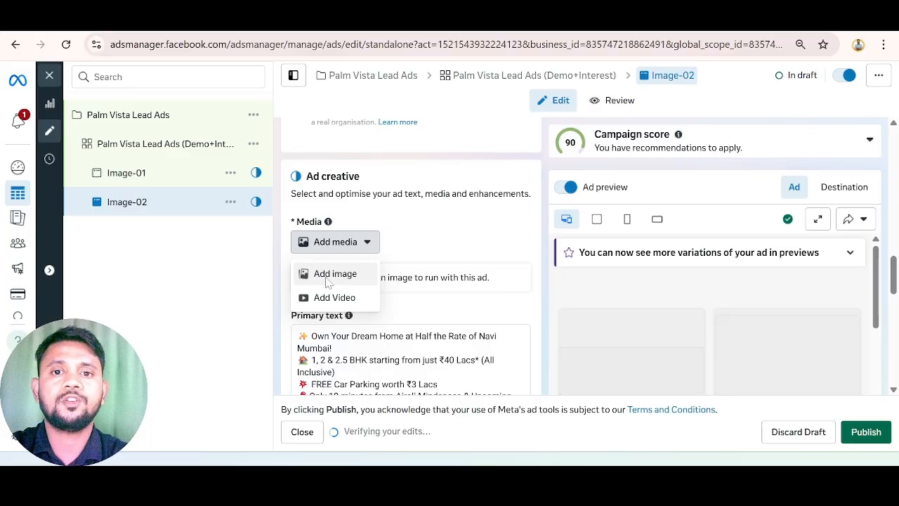
{"action": "left_click", "coordinate": [327, 281]}
{"action": "scroll", "coordinate": [376, 324], "scroll_direction": "down", "scroll_amount": 1}
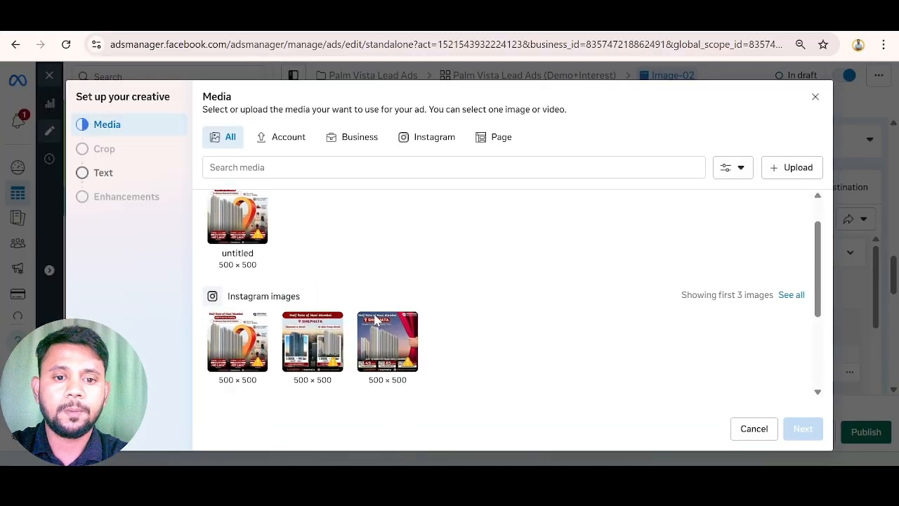
{"action": "scroll", "coordinate": [375, 320], "scroll_direction": "down", "scroll_amount": 1}
{"action": "left_click", "coordinate": [316, 315]}
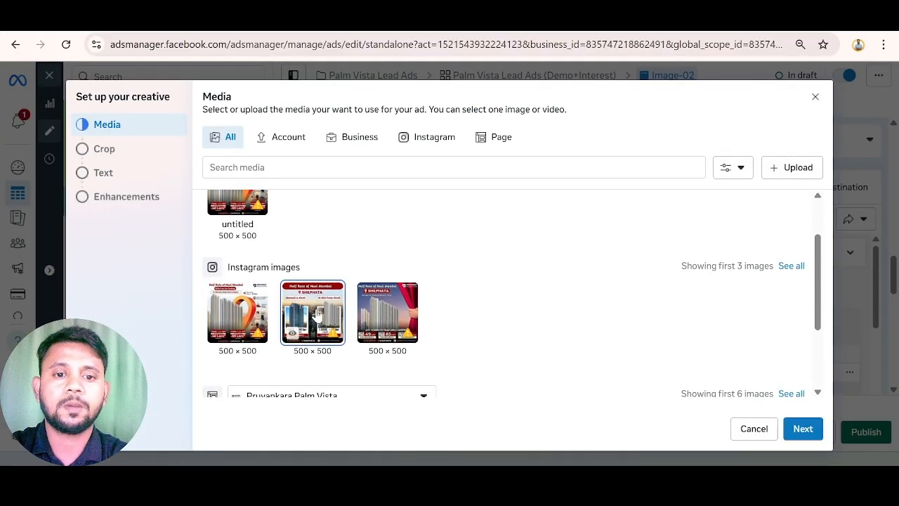
Complete the Image-02 creative setup, keeping the original crops, the copied text and the Advantage+ enhancements as they are.
{"action": "left_click", "coordinate": [804, 430]}
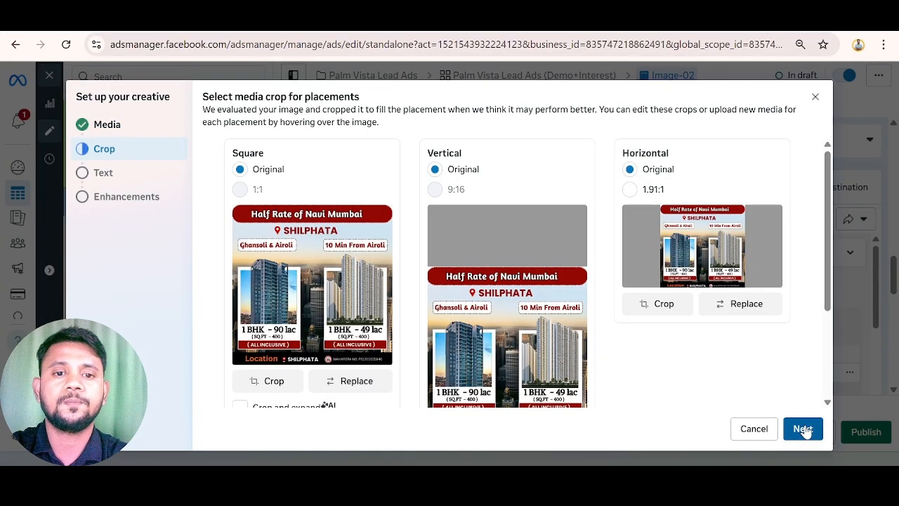
{"action": "left_click", "coordinate": [806, 431]}
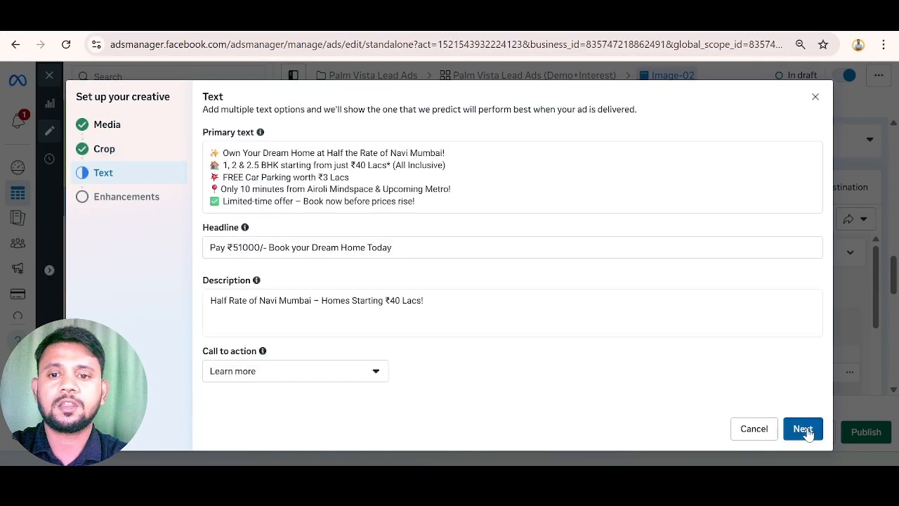
{"action": "left_click", "coordinate": [806, 431]}
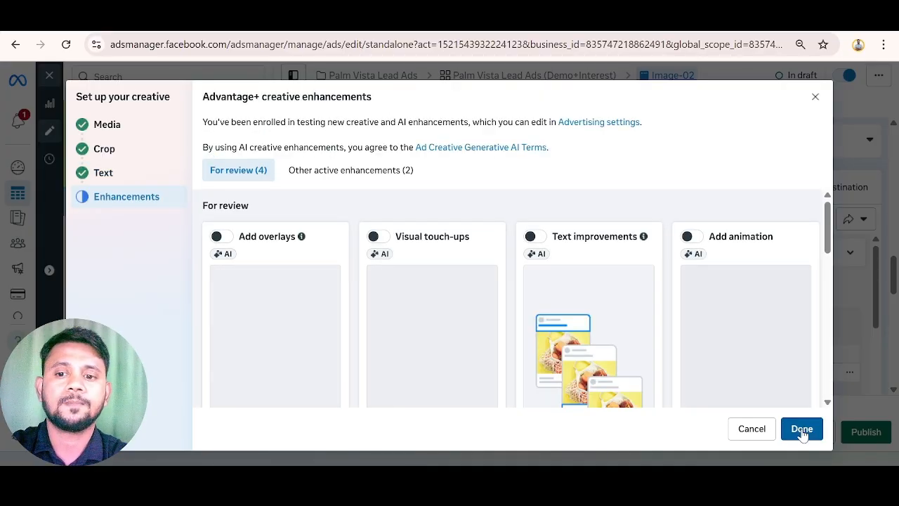
{"action": "left_click", "coordinate": [802, 430]}
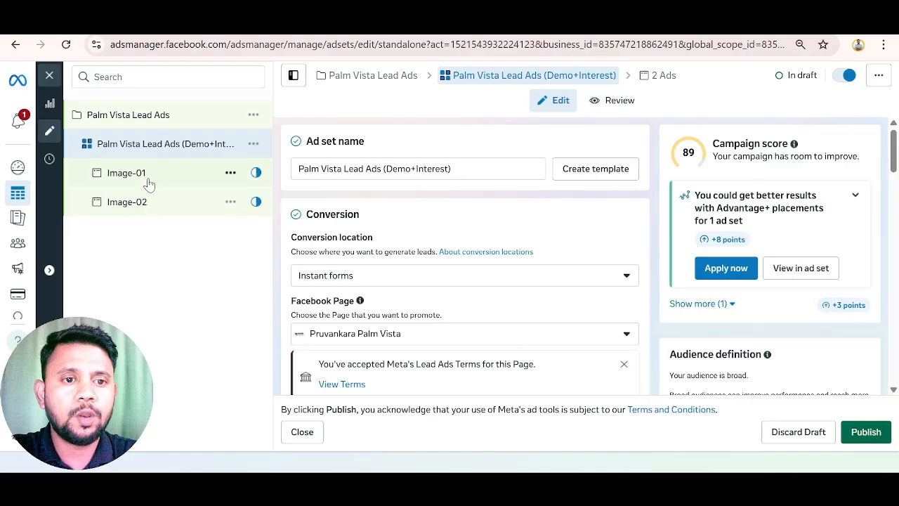
Quickly duplicate the Image-02 ad and rename the copy as Image-03.
{"action": "left_click", "coordinate": [231, 203]}
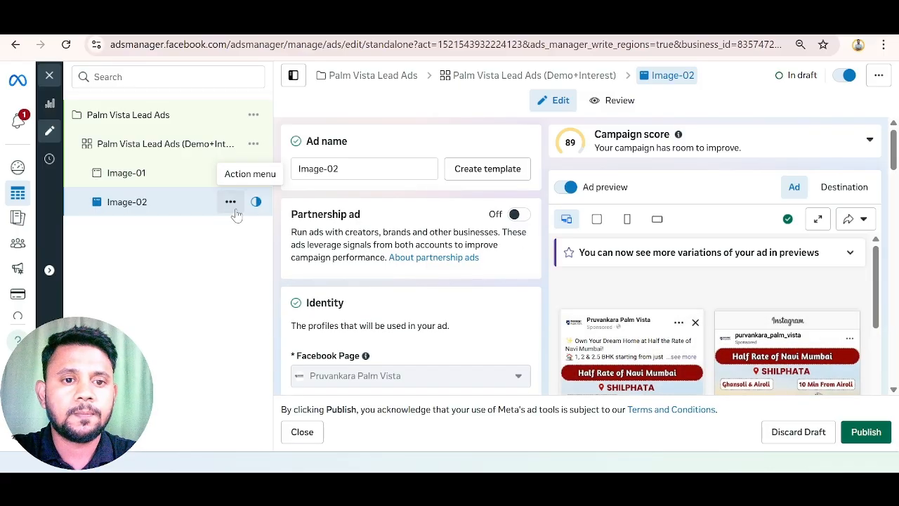
{"action": "left_click", "coordinate": [231, 202]}
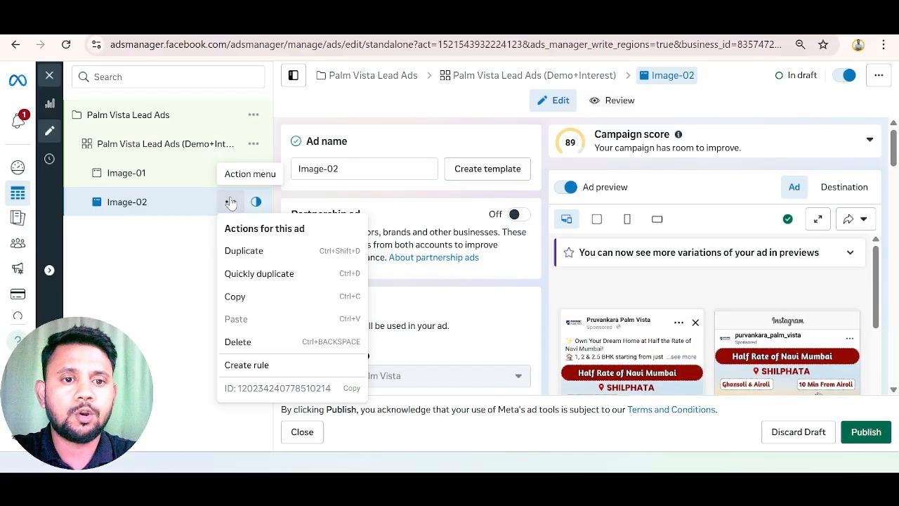
{"action": "left_click", "coordinate": [247, 275]}
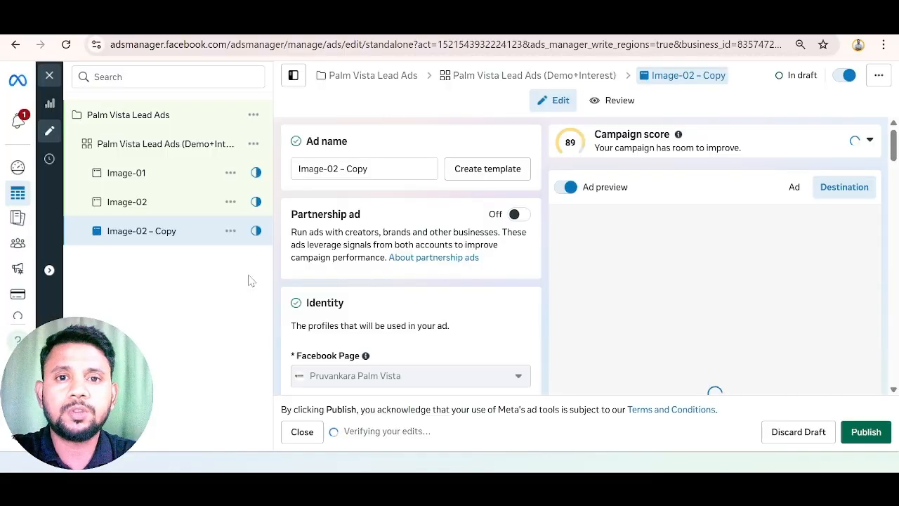
{"action": "left_click", "coordinate": [369, 169]}
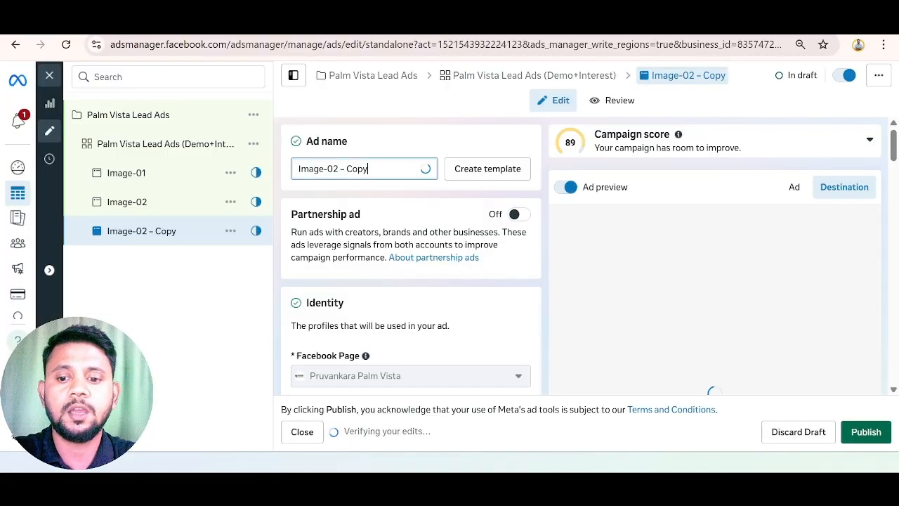
{"action": "key", "text": "BackSpace"}
{"action": "key", "text": "BackSpace"}
{"action": "key", "text": "BackSpace"}
{"action": "key", "text": "BackSpace"}
{"action": "key", "text": "BackSpace"}
{"action": "key", "text": "BackSpace"}
{"action": "key", "text": "BackSpace"}
{"action": "key", "text": "BackSpace"}
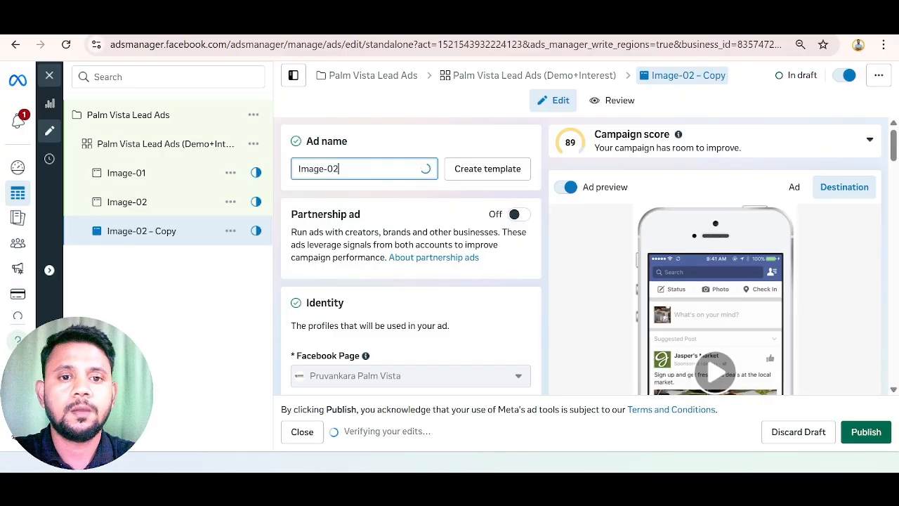
{"action": "type", "text": "3"}
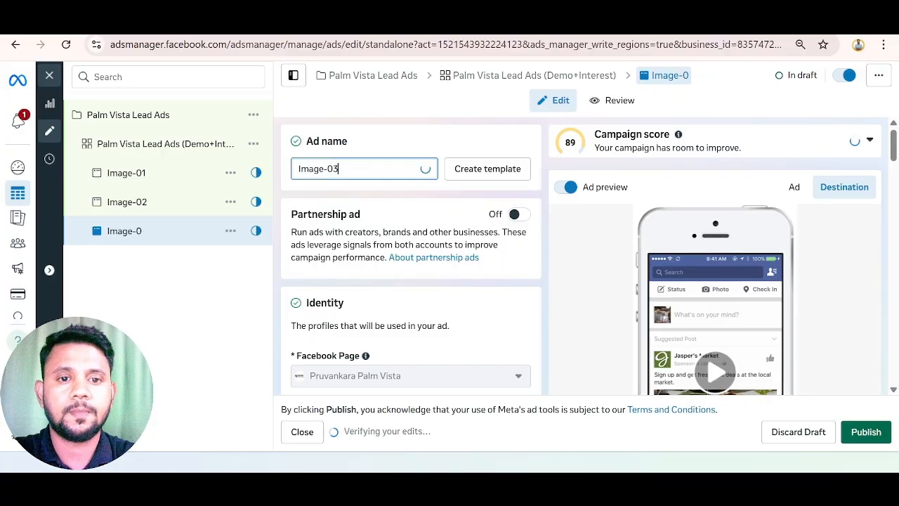
{"action": "left_click", "coordinate": [387, 186]}
Replace the Image-03 ad's media with the Instagram image showing the towers and the orange location pin.
{"action": "scroll", "coordinate": [412, 267], "scroll_direction": "down", "scroll_amount": 2}
{"action": "scroll", "coordinate": [412, 267], "scroll_direction": "down", "scroll_amount": 6}
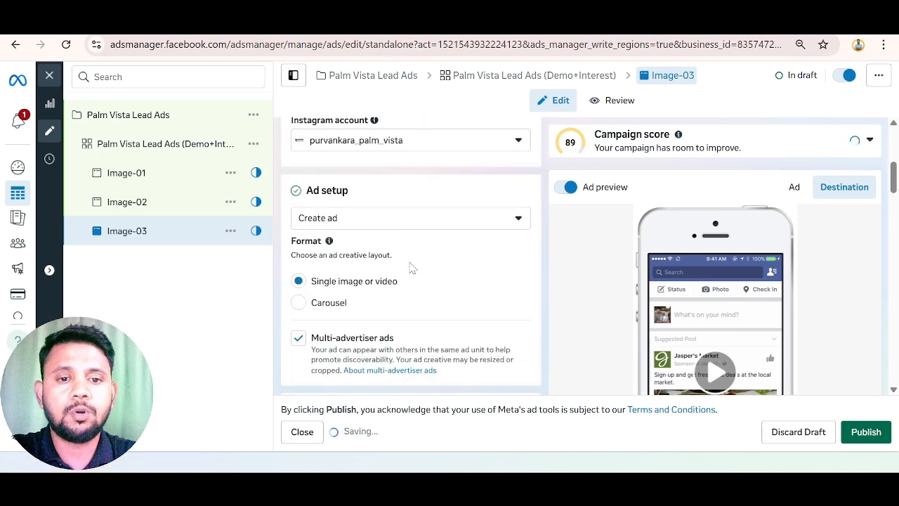
{"action": "scroll", "coordinate": [412, 266], "scroll_direction": "down", "scroll_amount": 5}
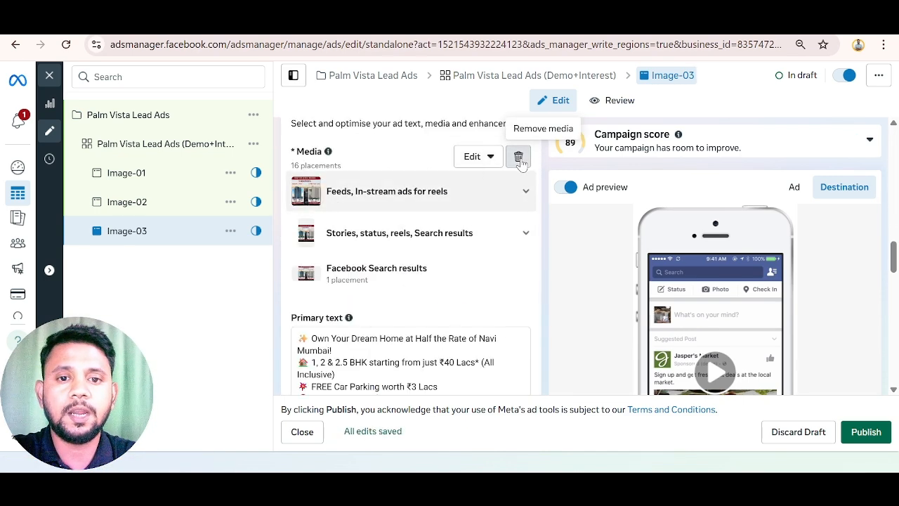
{"action": "left_click", "coordinate": [518, 157]}
{"action": "left_click", "coordinate": [329, 171]}
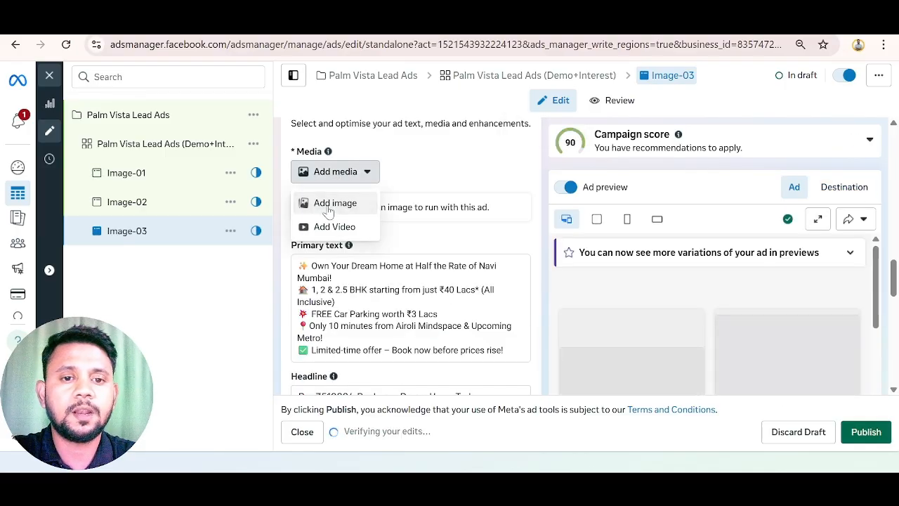
{"action": "left_click", "coordinate": [328, 210]}
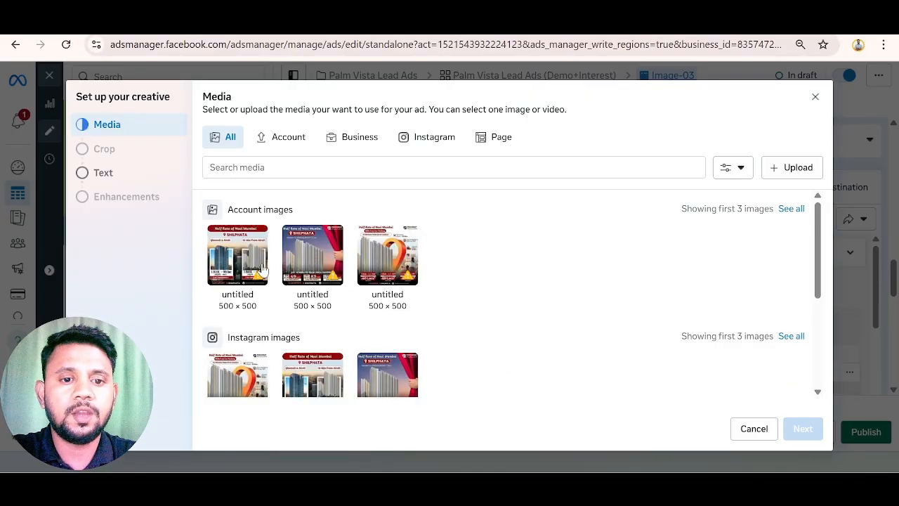
{"action": "scroll", "coordinate": [262, 269], "scroll_direction": "down", "scroll_amount": 1}
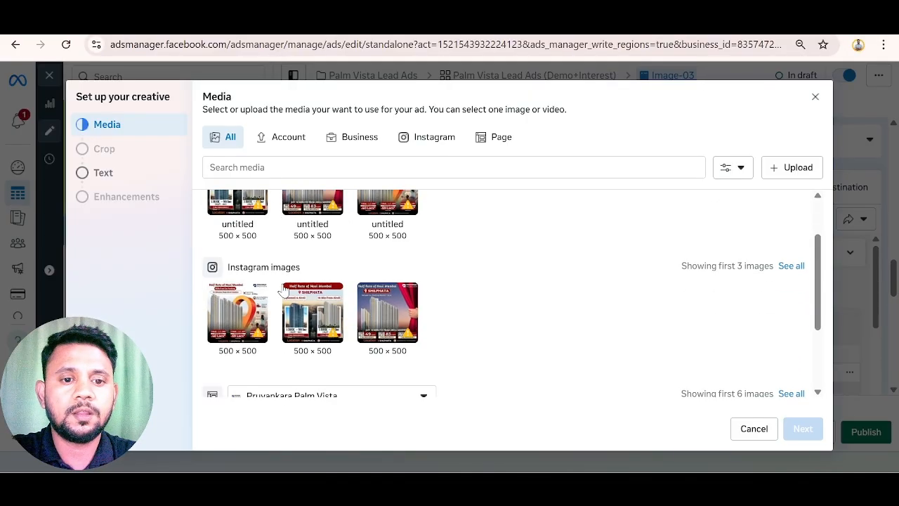
{"action": "left_click", "coordinate": [242, 314]}
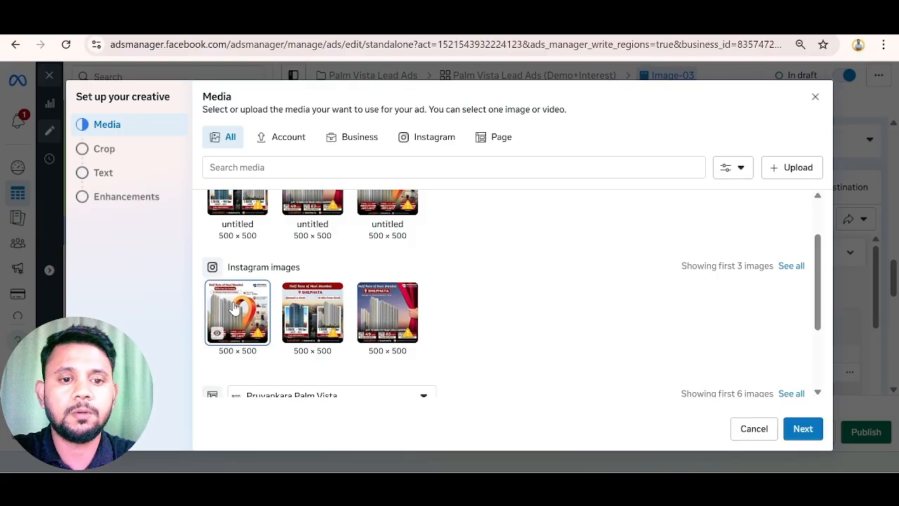
Review the Image-03 placement crops and finish its creative setup with original crops, copied text and Advantage+ enhancements as they are.
{"action": "left_click", "coordinate": [801, 432]}
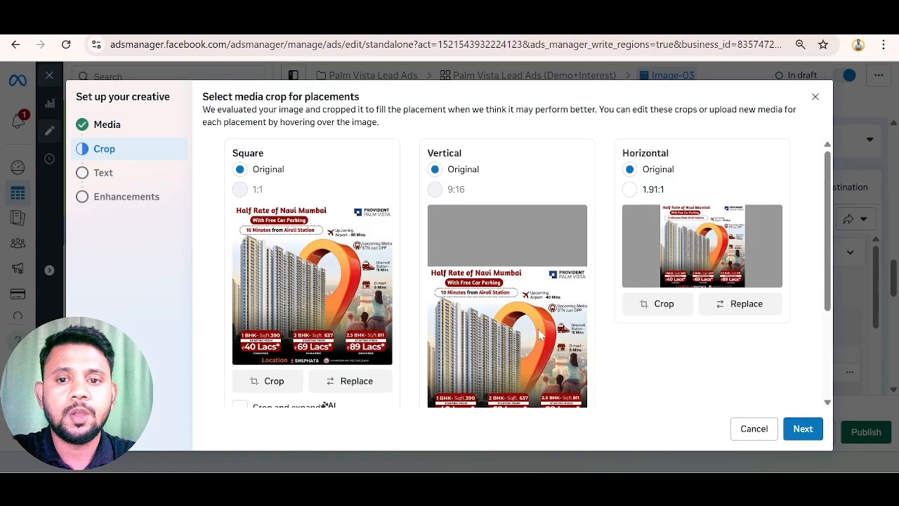
{"action": "scroll", "coordinate": [542, 335], "scroll_direction": "down", "scroll_amount": 1}
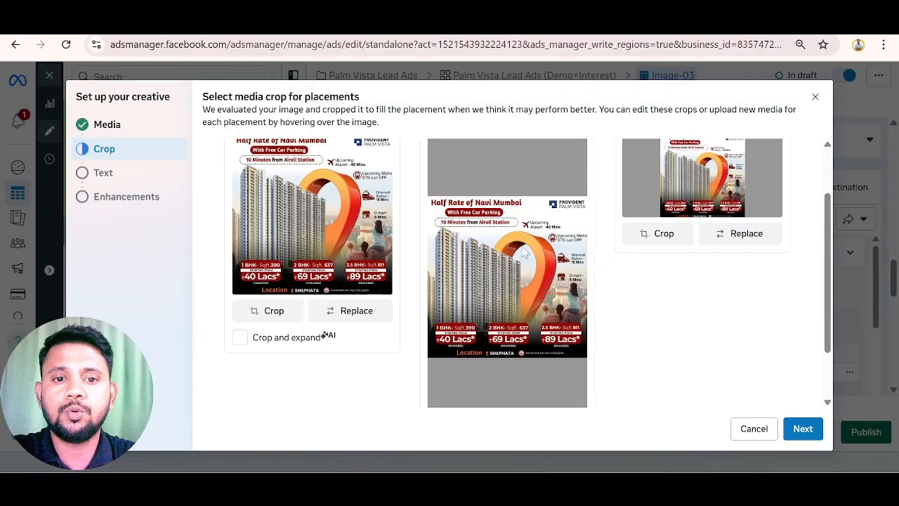
{"action": "scroll", "coordinate": [523, 251], "scroll_direction": "up", "scroll_amount": 1}
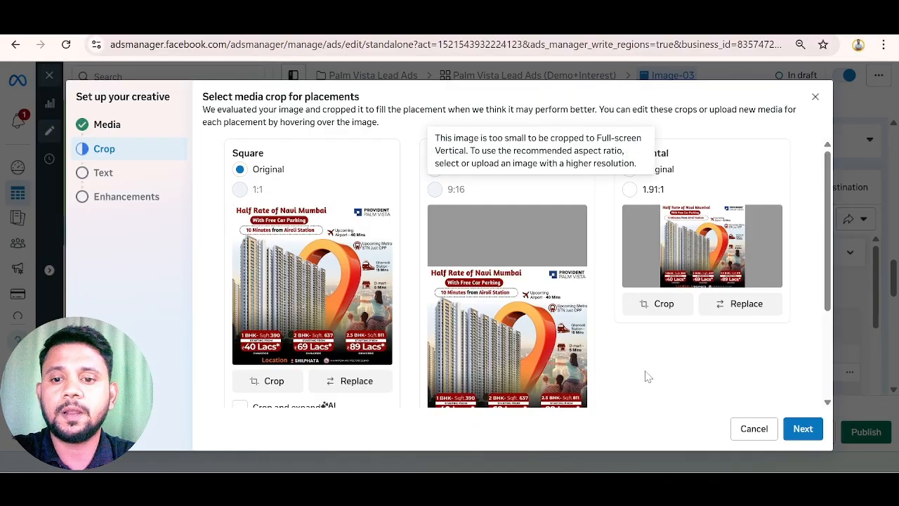
{"action": "scroll", "coordinate": [646, 375], "scroll_direction": "down", "scroll_amount": 2}
{"action": "left_click", "coordinate": [800, 430]}
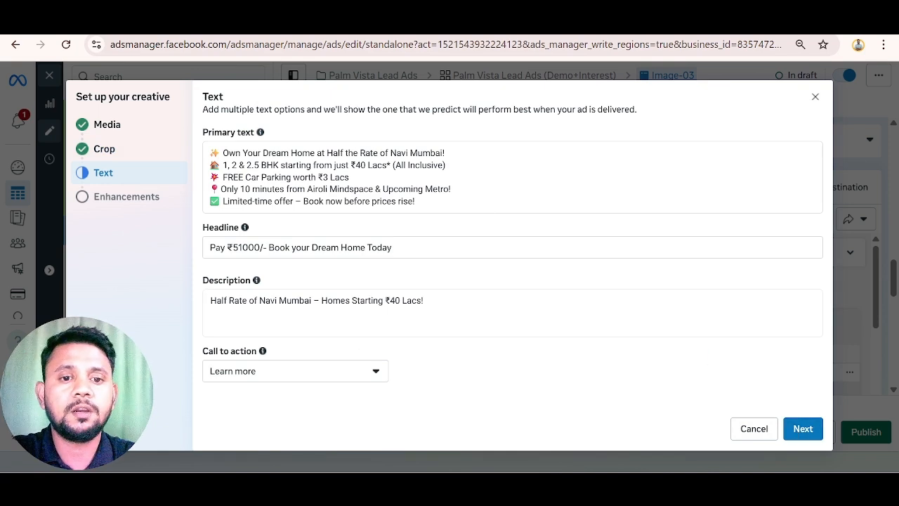
{"action": "left_click", "coordinate": [799, 430]}
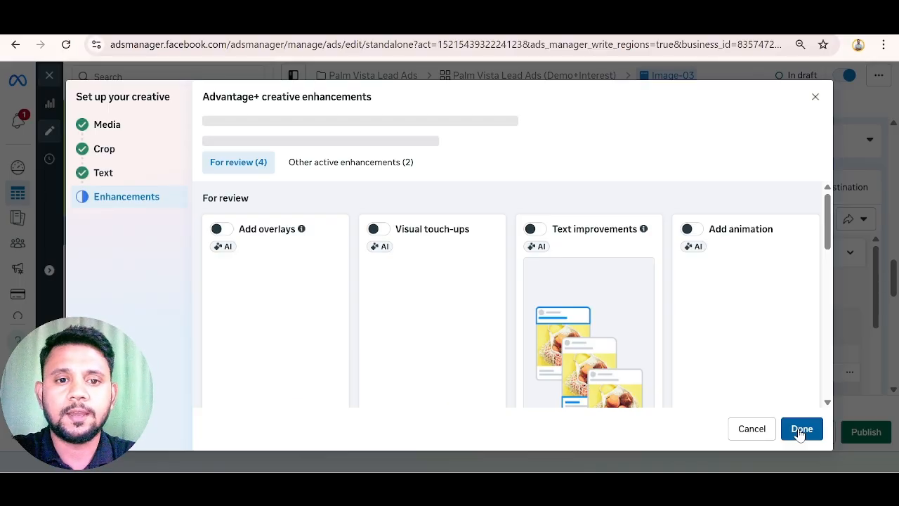
{"action": "left_click", "coordinate": [800, 430]}
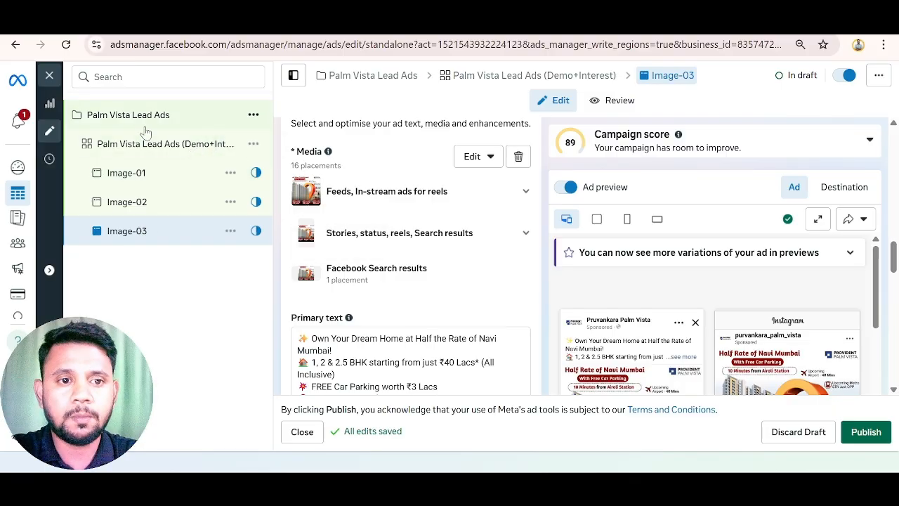
Open the Palm Vista Lead Ads ad set and examine the (Demo+Interest) label in its name and the ads under it.
{"action": "left_click", "coordinate": [131, 146]}
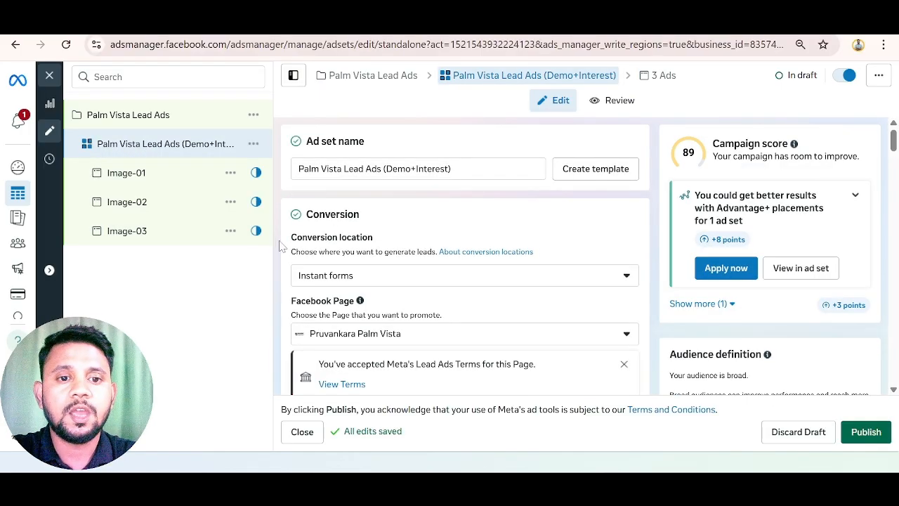
{"action": "left_click_drag", "start_coordinate": [453, 169], "coordinate": [386, 169]}
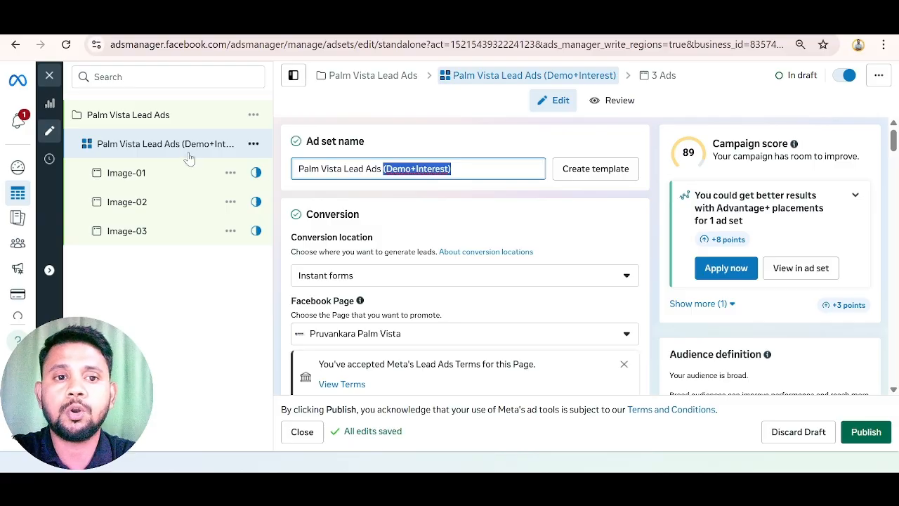
{"action": "left_click", "coordinate": [167, 146]}
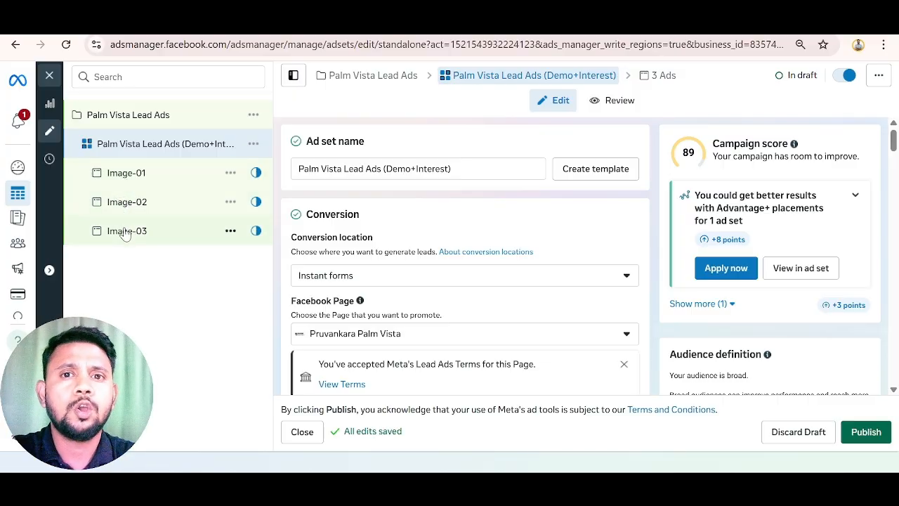
Switch to the Real Estate Course PPT PDF and present its creative testing strategy page in full screen.
{"action": "mouse_move", "coordinate": [257, 236]}
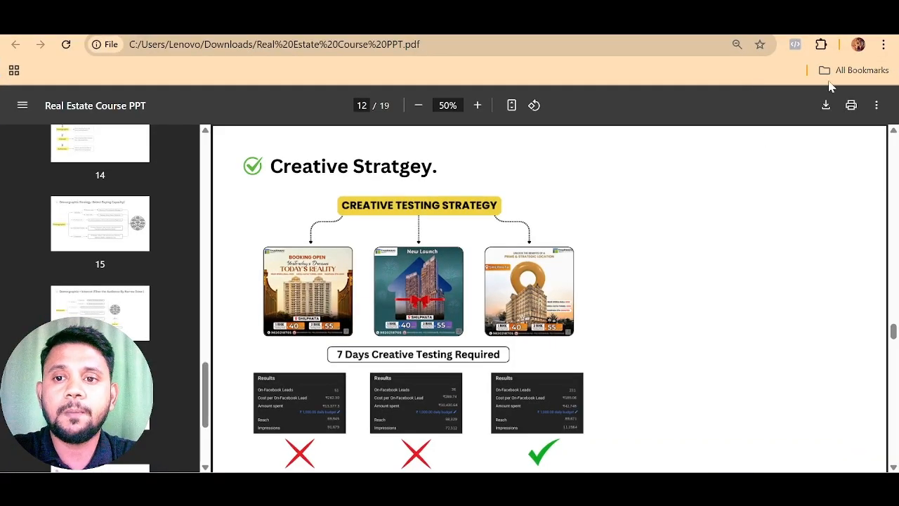
{"action": "left_click", "coordinate": [876, 105]}
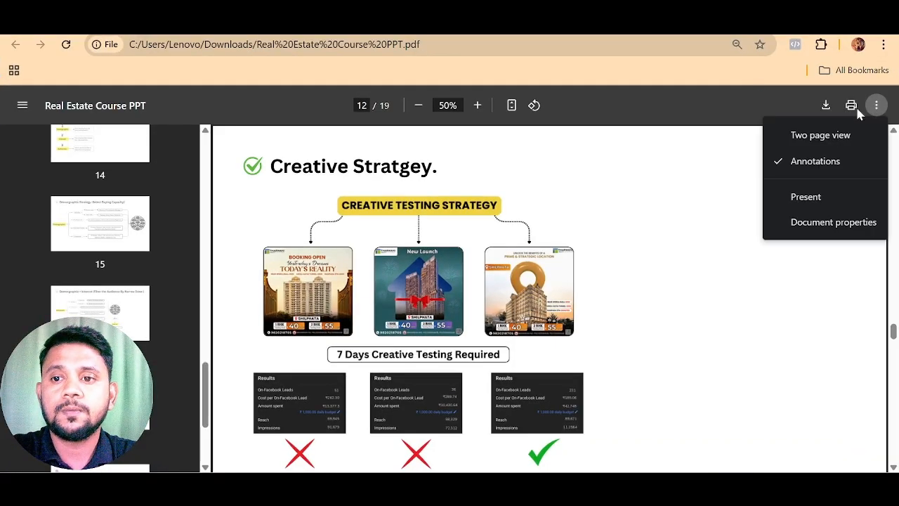
{"action": "left_click", "coordinate": [816, 197]}
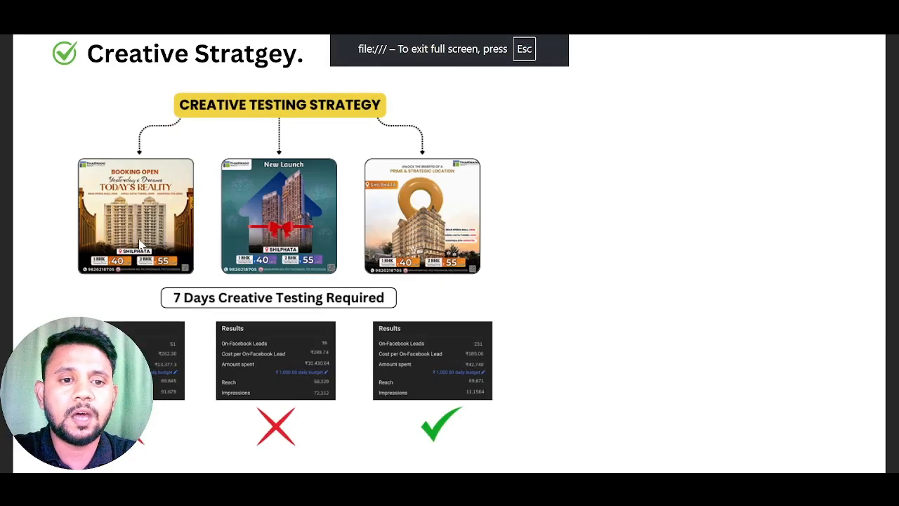